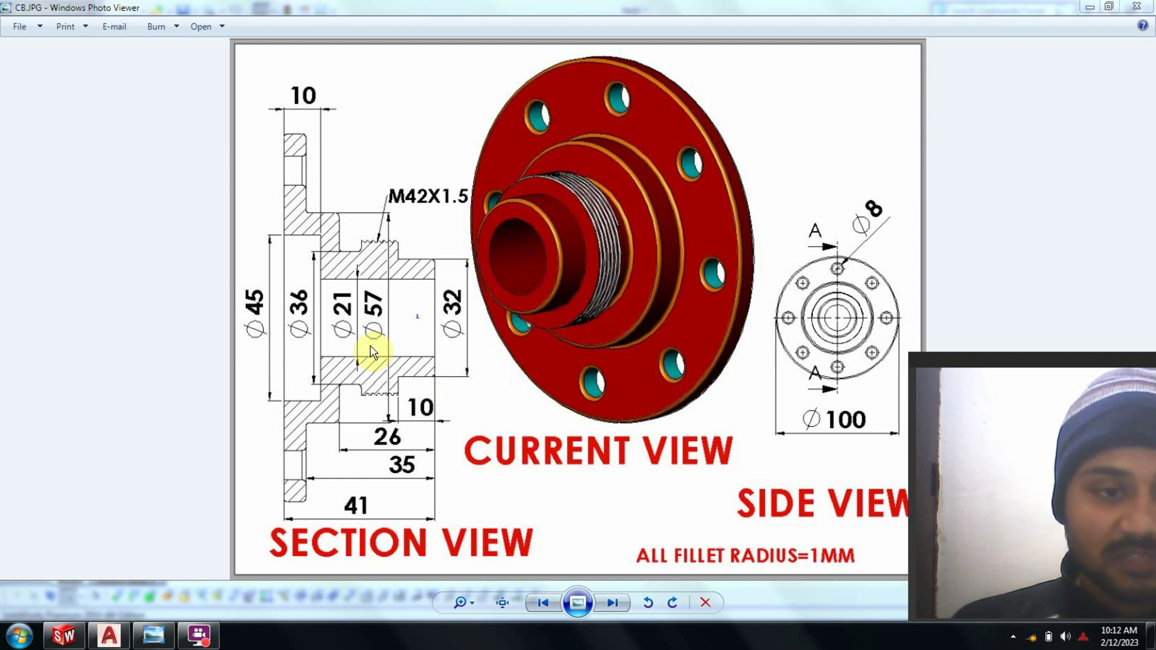
Return to the SolidWorks part and view the Front plane face-on, centred in the window
{"action": "left_click", "coordinate": [63, 635]}
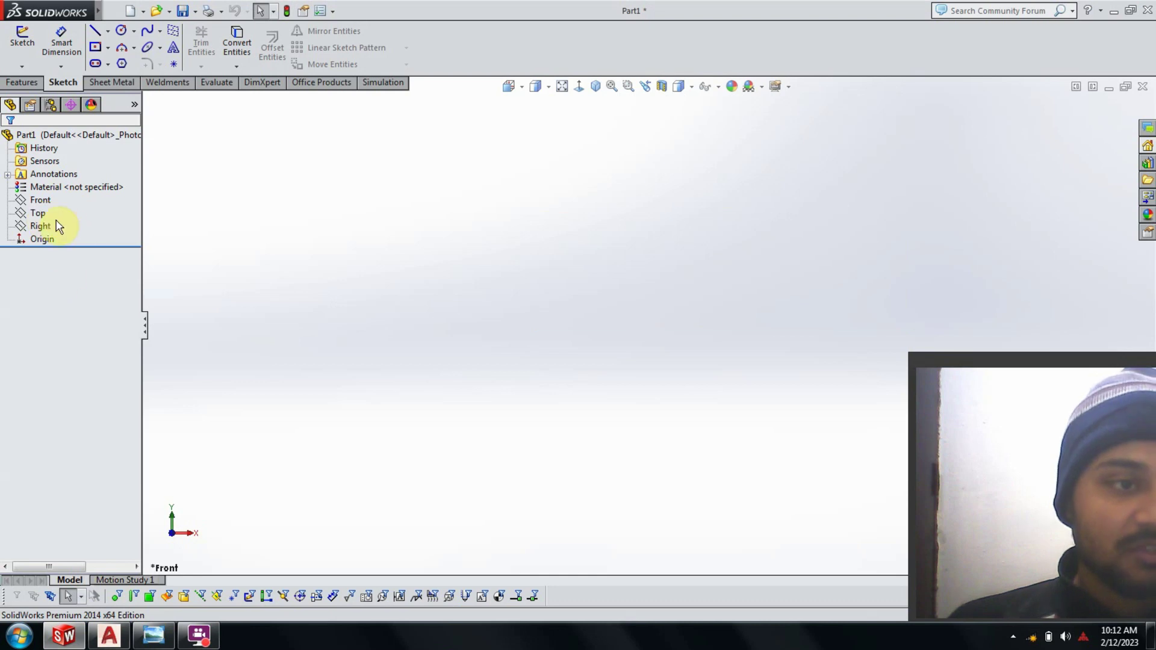
{"action": "right_click", "coordinate": [35, 203]}
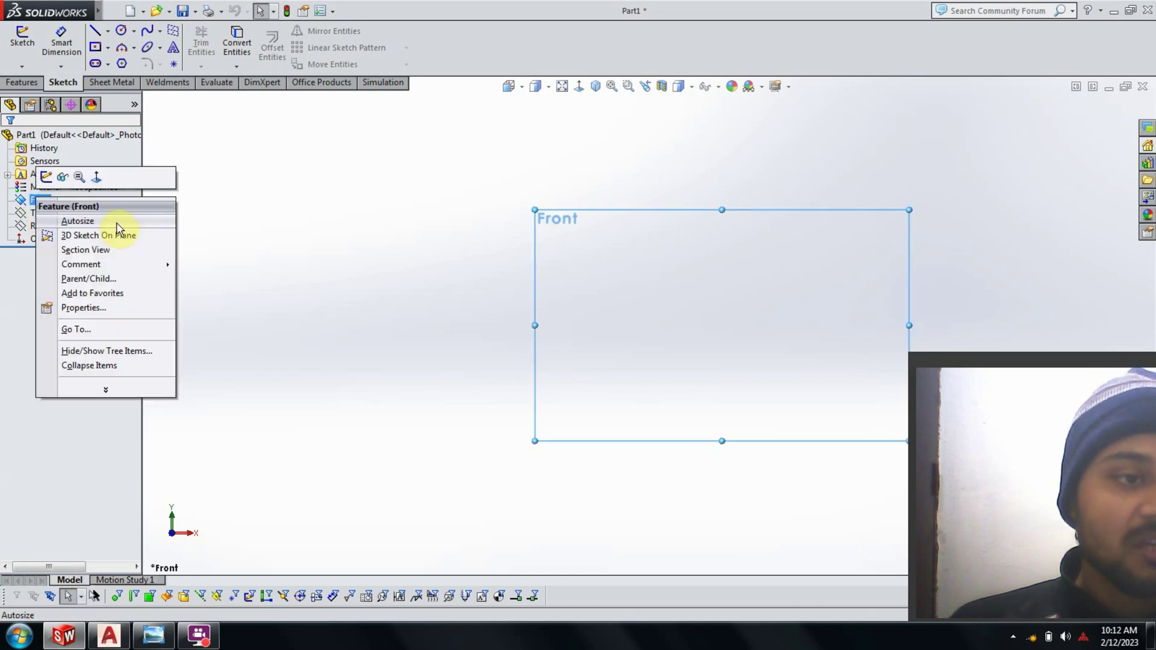
{"action": "left_click", "coordinate": [96, 179]}
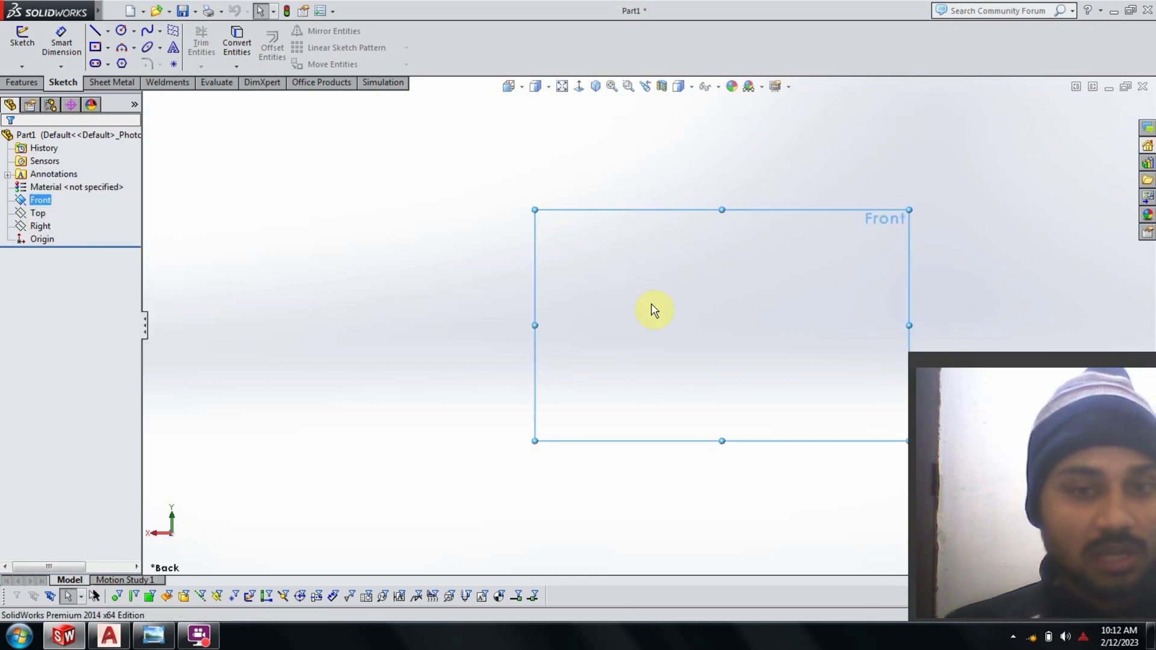
{"action": "mouse_move", "coordinate": [690, 299]}
{"action": "middle_mouse_down", "text": "ctrl"}
{"action": "mouse_move", "coordinate": [554, 281]}
{"action": "mouse_move", "coordinate": [519, 291]}
{"action": "middle_mouse_up", "text": "ctrl"}
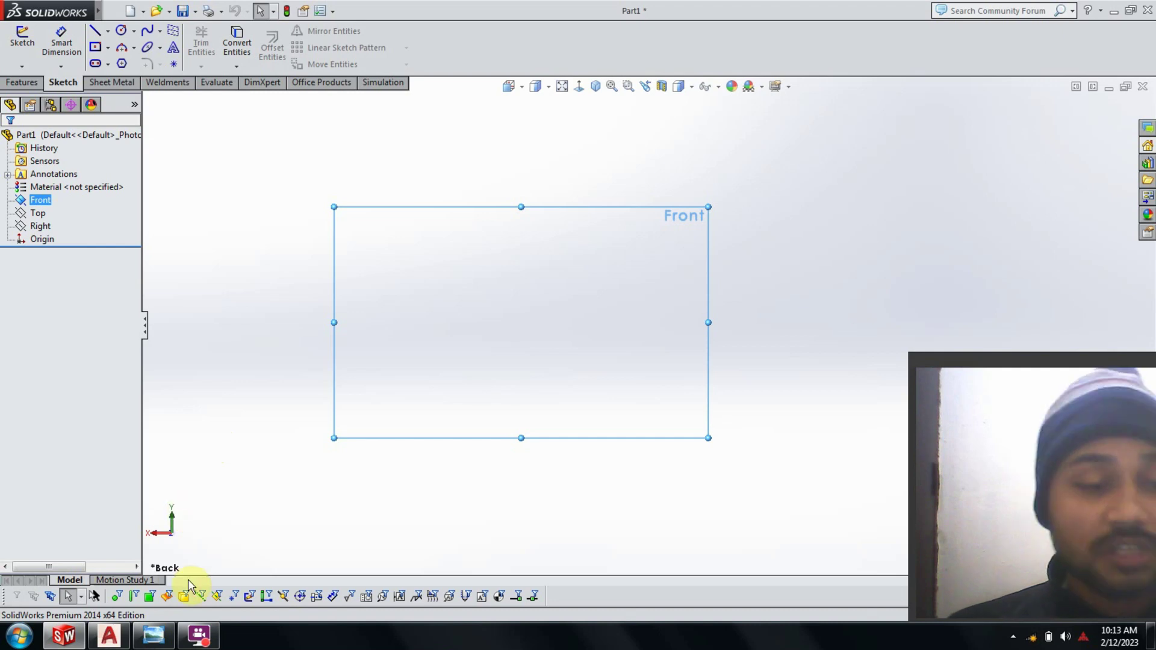
Show the flange reference drawing CB.JPG in Windows Photo Viewer
{"action": "left_click", "coordinate": [155, 643]}
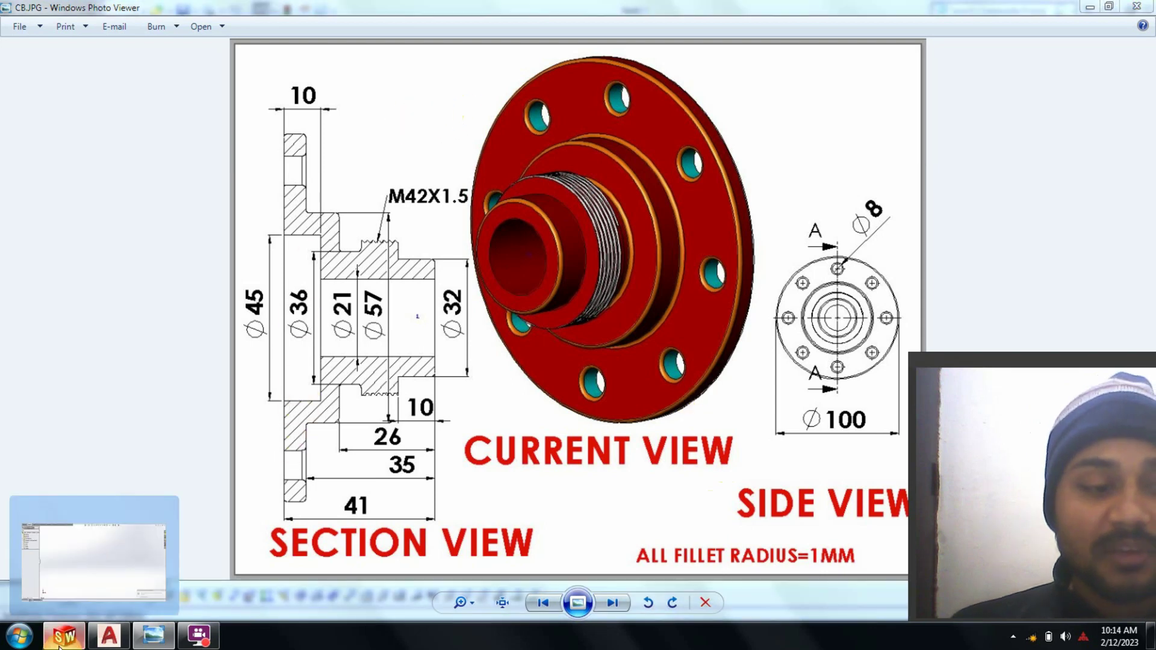
Compare the flange drawing against the part several times, ending back in SolidWorks
{"action": "mouse_move", "coordinate": [63, 637]}
{"action": "left_click", "coordinate": [84, 560]}
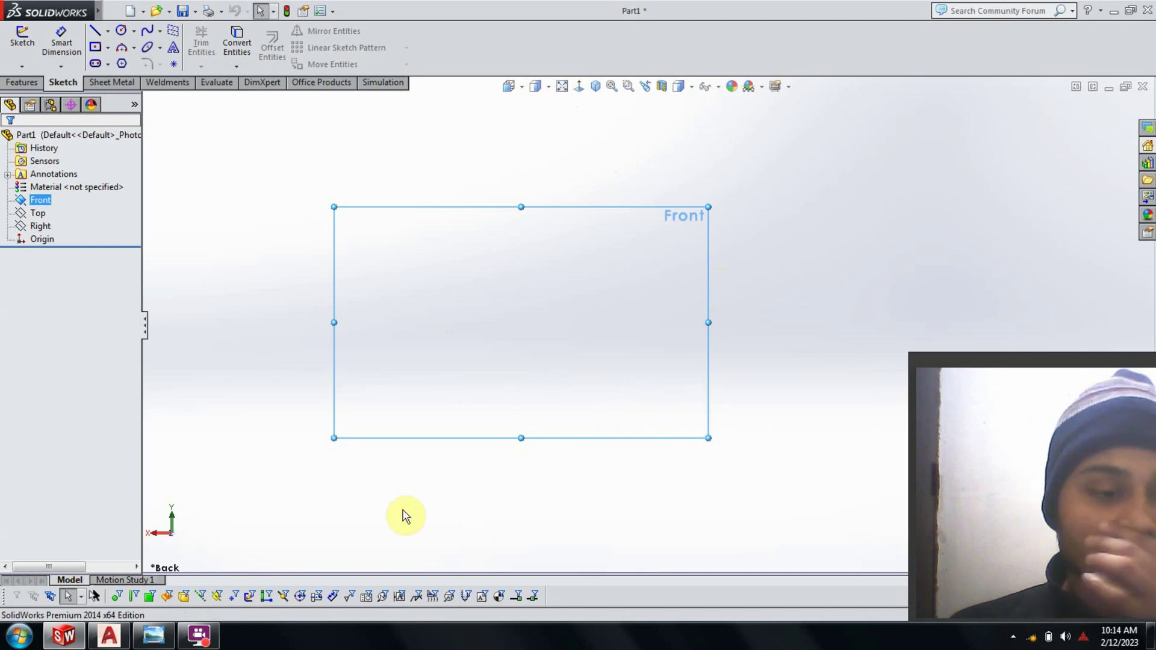
{"action": "left_click", "coordinate": [154, 635]}
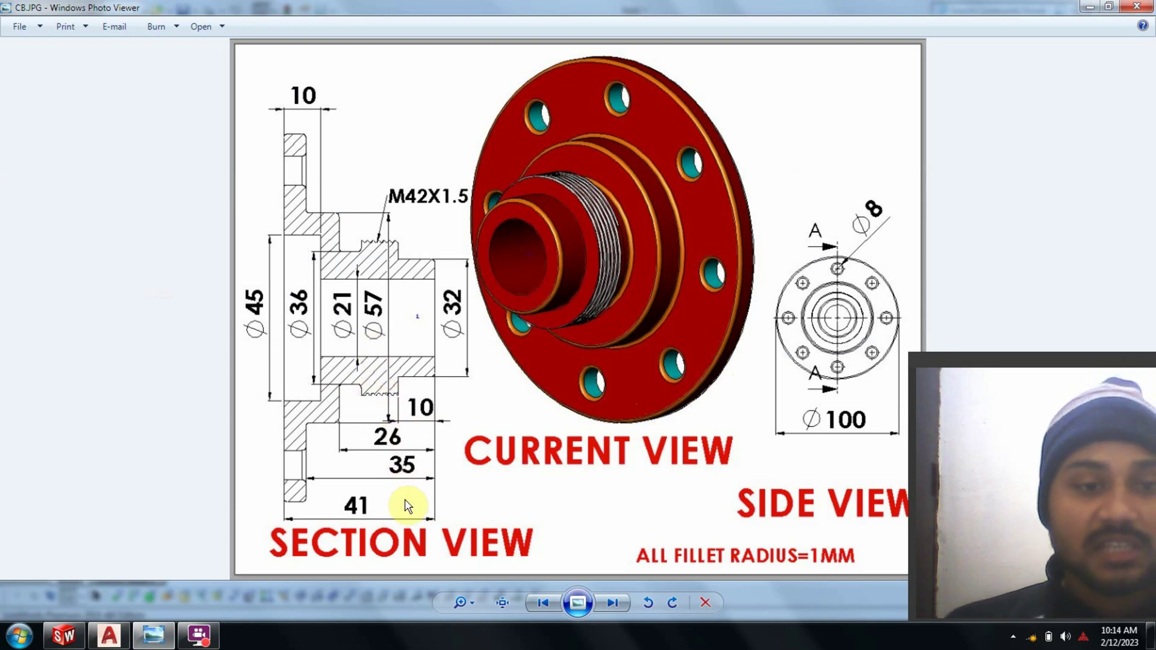
{"action": "key", "text": "alt+Tab"}
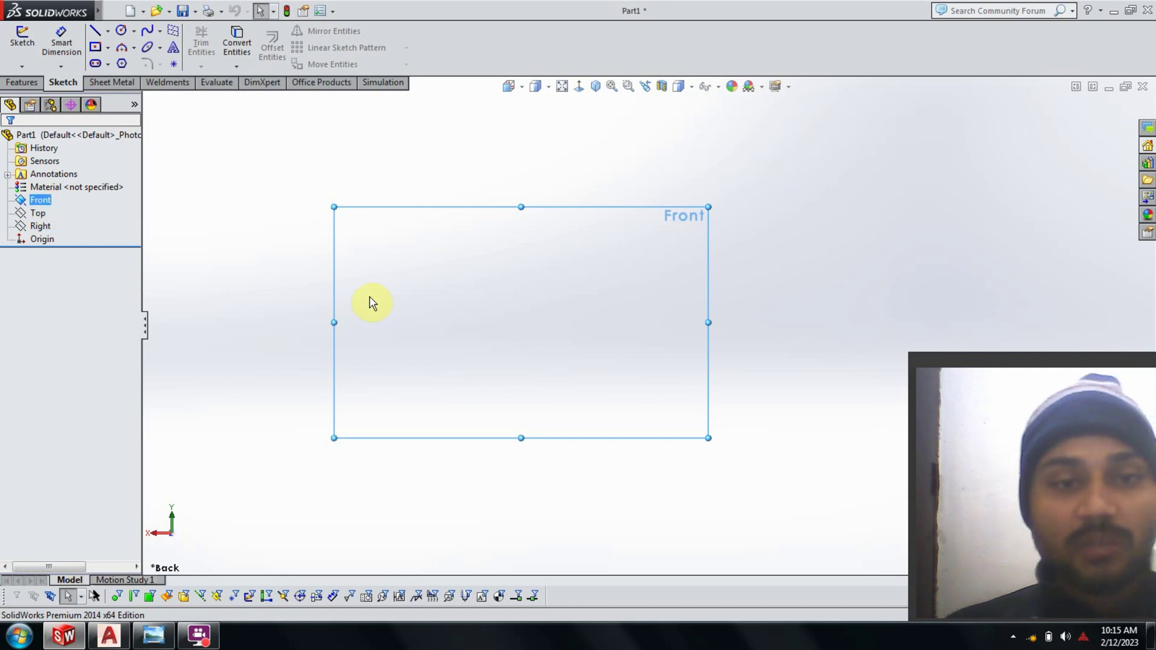
{"action": "left_click", "coordinate": [150, 640]}
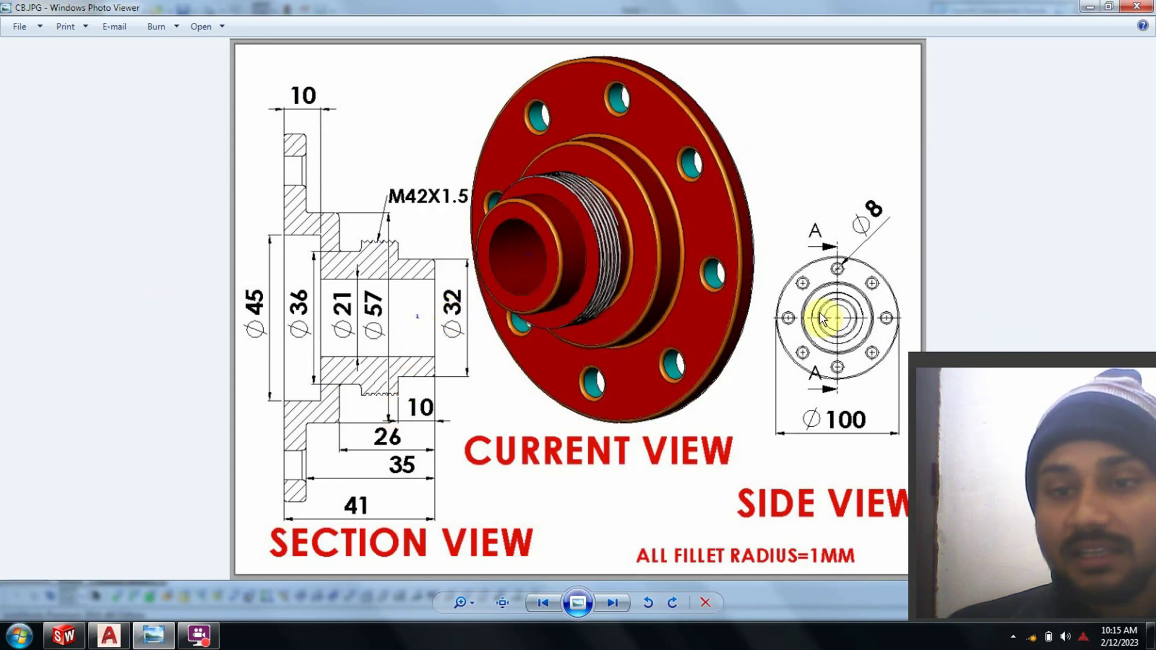
{"action": "left_click", "coordinate": [154, 635]}
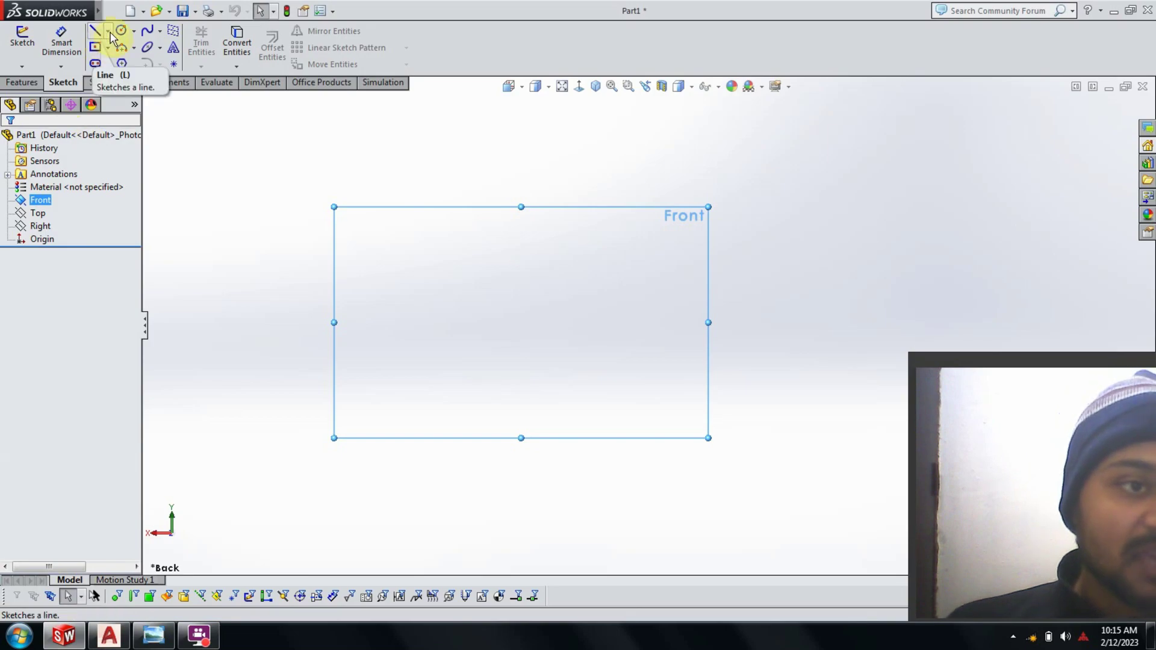
Sketch a horizontal centerline left from the origin on the Front plane, discarding its 91.04 dimension
{"action": "left_click", "coordinate": [109, 32]}
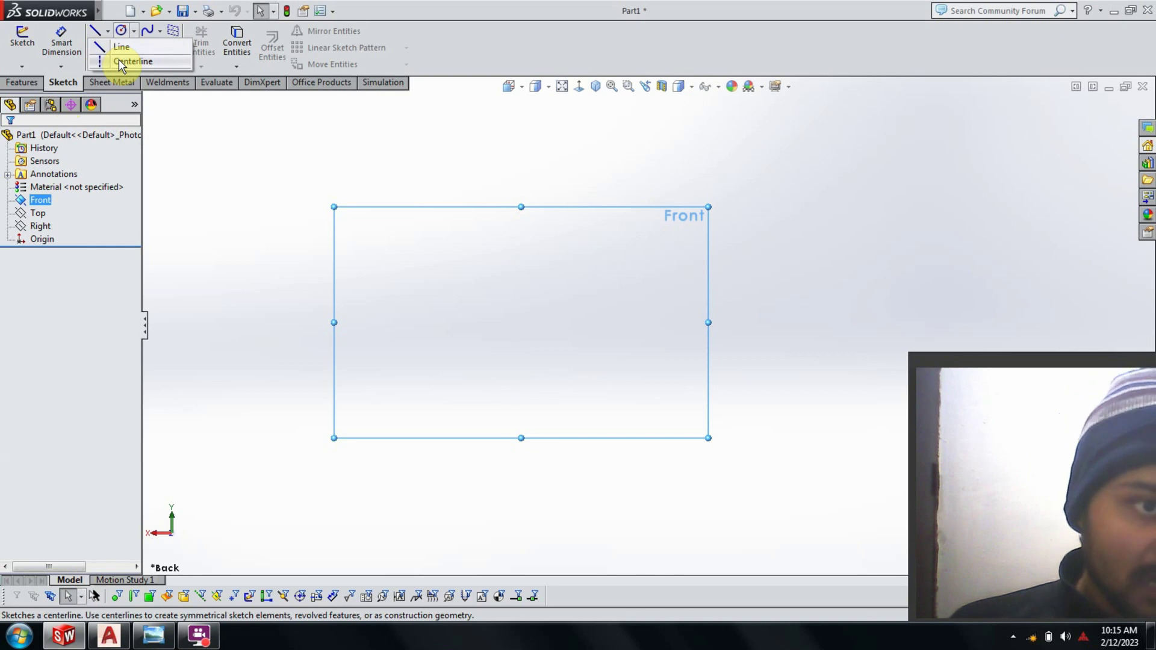
{"action": "left_click", "coordinate": [120, 61]}
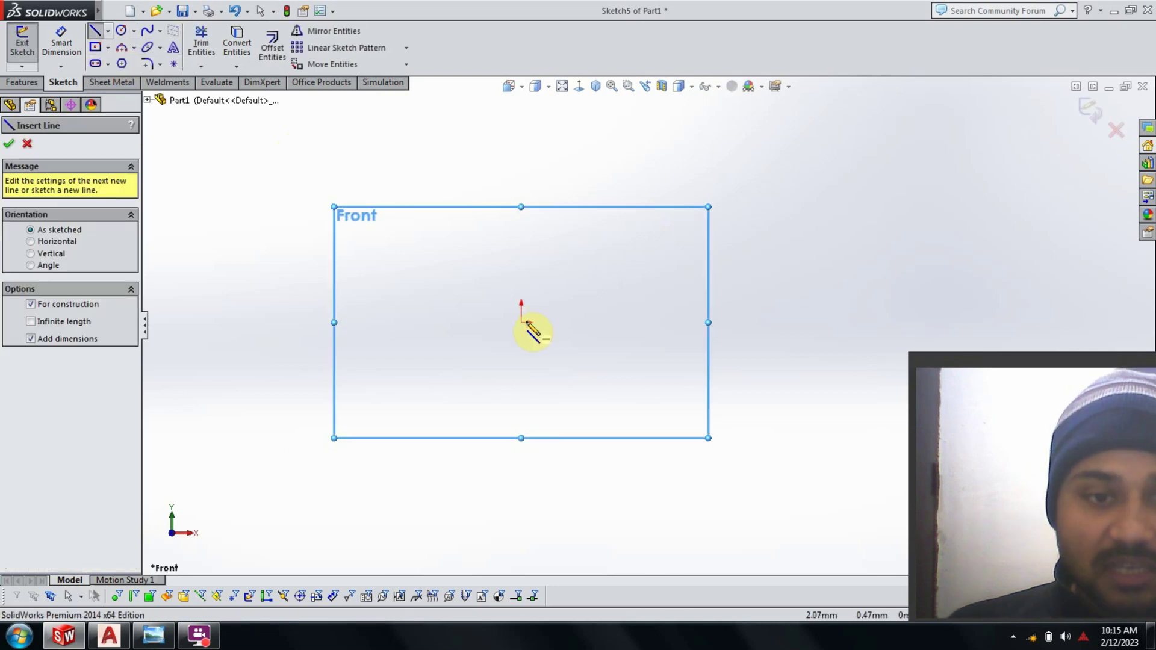
{"action": "left_click", "coordinate": [522, 323]}
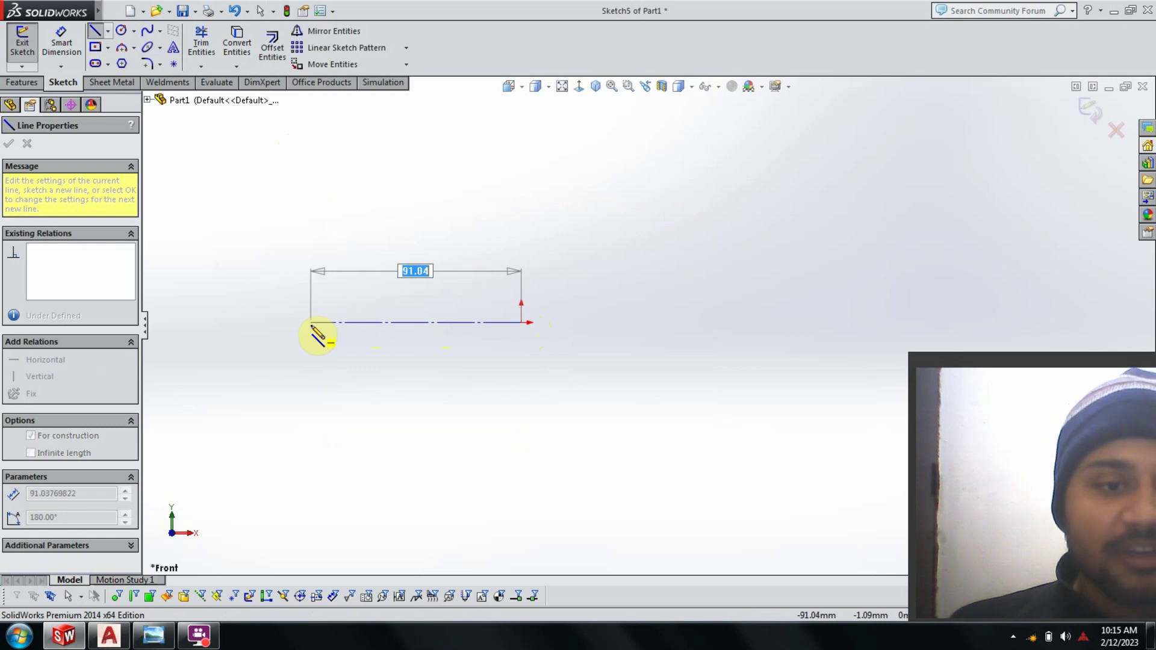
{"action": "left_click", "coordinate": [310, 322]}
{"action": "key", "text": "Escape"}
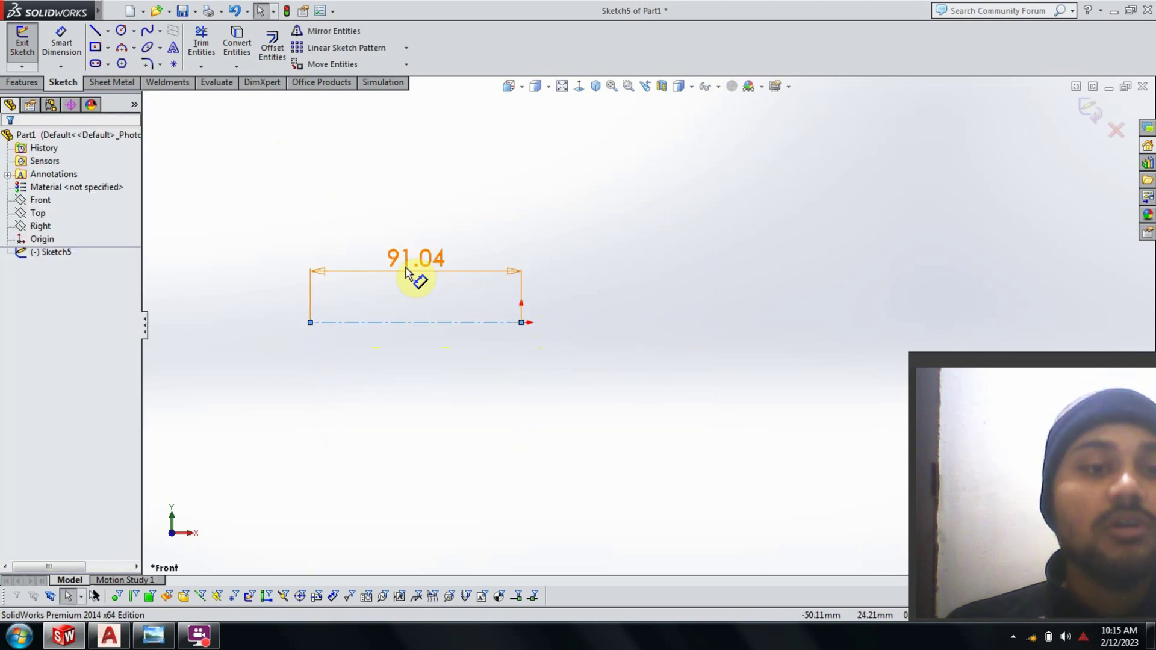
{"action": "left_click", "coordinate": [405, 270]}
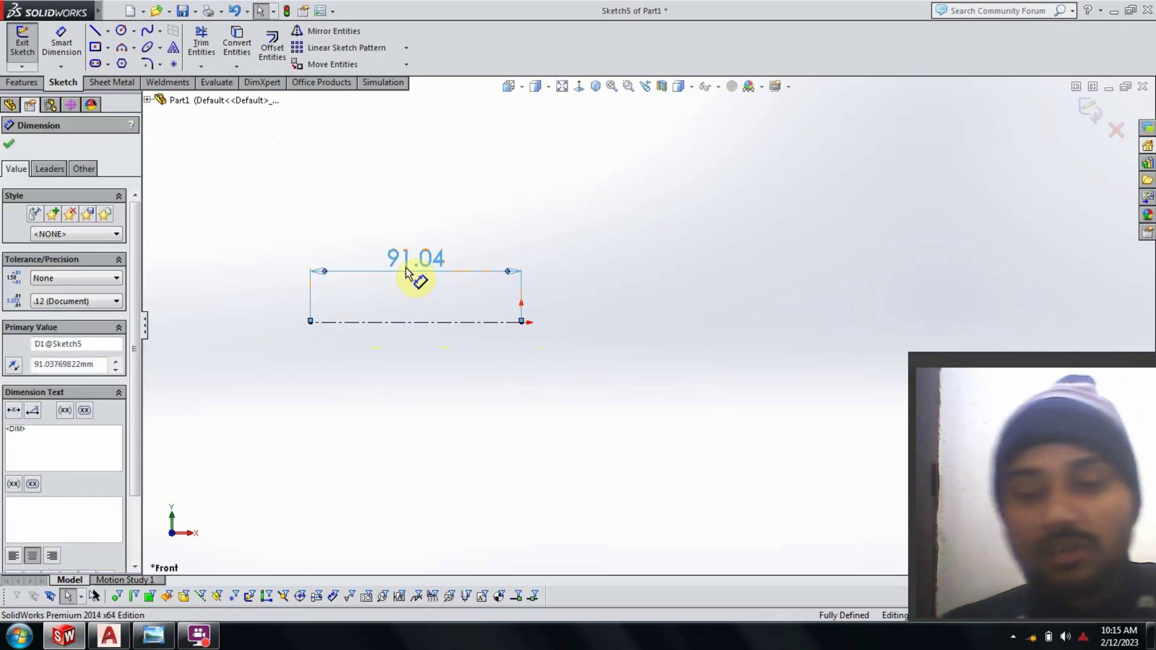
{"action": "key", "text": "ctrl+z"}
{"action": "left_click", "coordinate": [65, 34]}
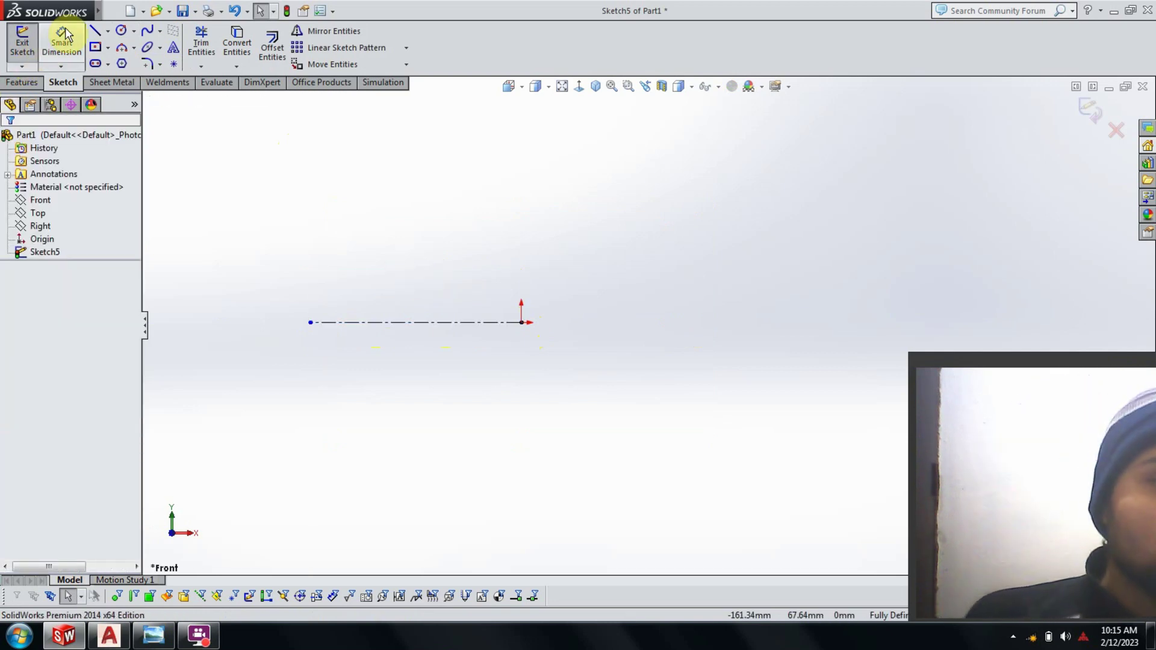
{"action": "left_click", "coordinate": [95, 30]}
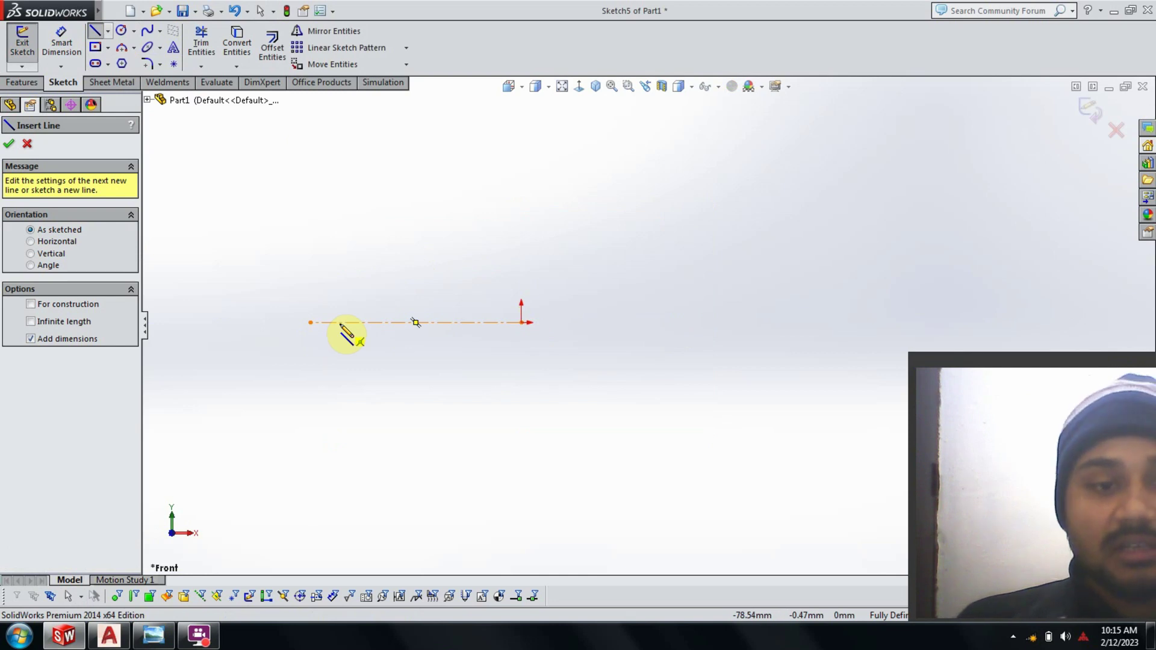
Draw a vertical line about 38.90 tall rising from the centerline
{"action": "left_click", "coordinate": [340, 323]}
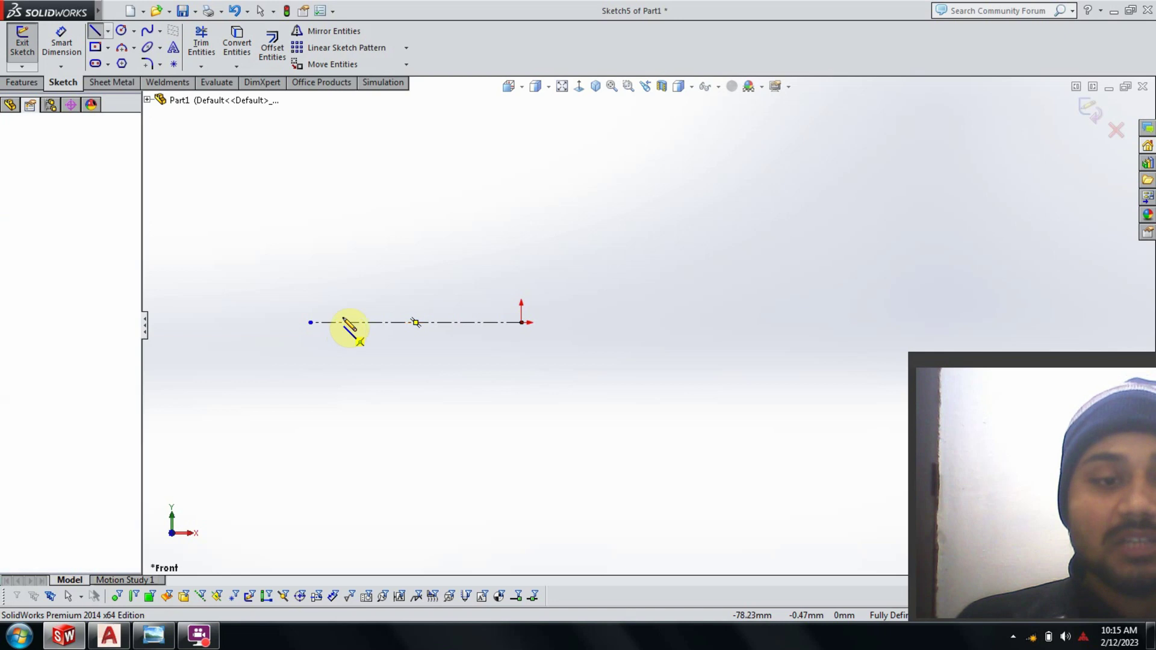
{"action": "left_click", "coordinate": [339, 233]}
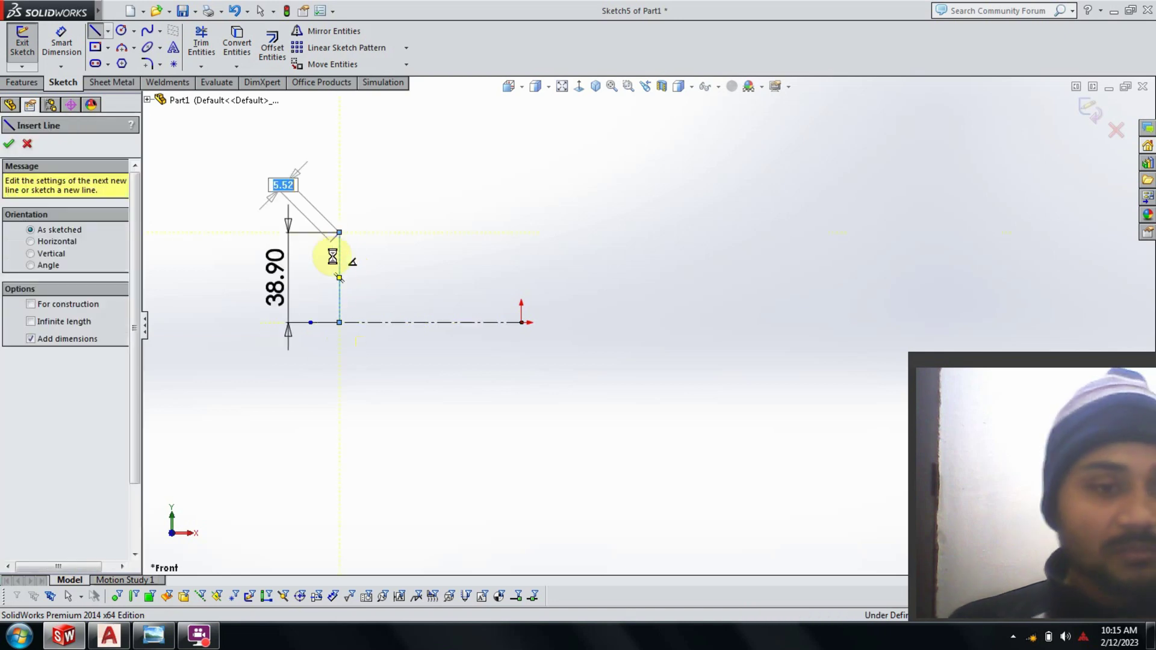
{"action": "key", "text": "Escape"}
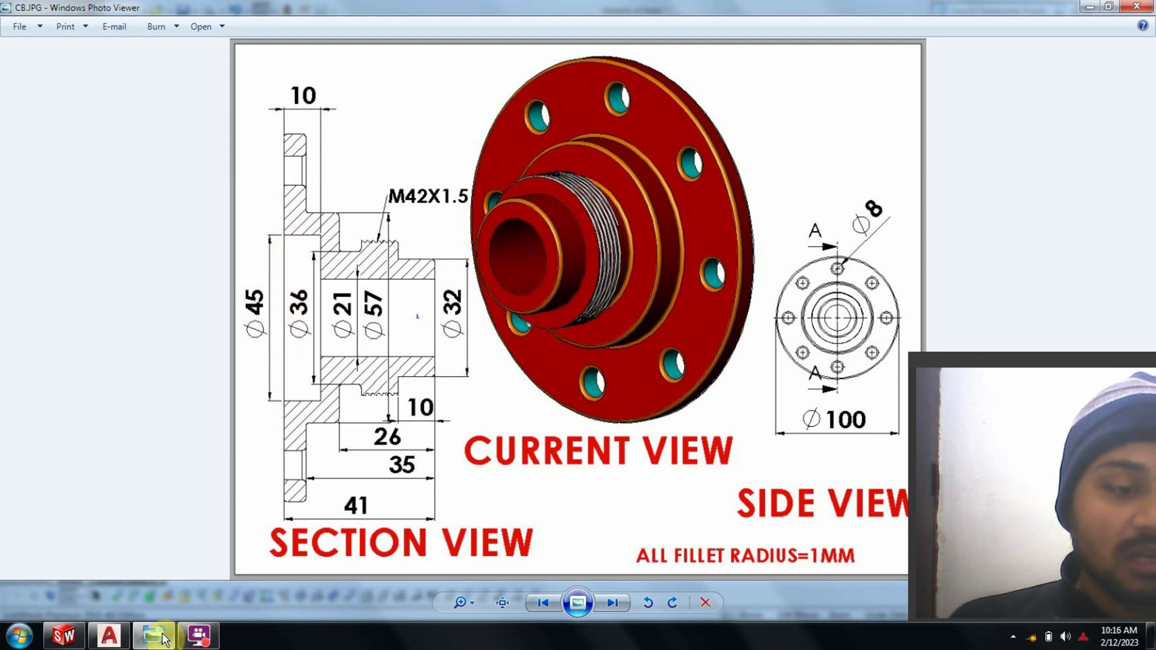
Compute 45 ÷ 2 in Calculator for the Ø45 radius, then minimise it
{"action": "left_click", "coordinate": [19, 635]}
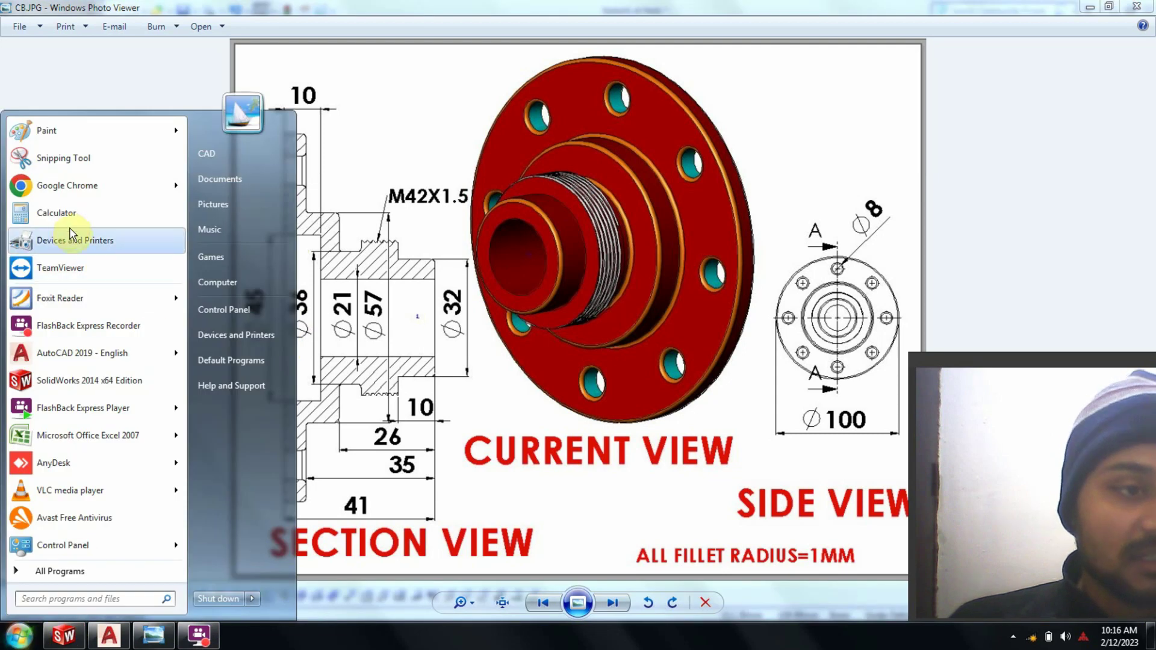
{"action": "left_click", "coordinate": [63, 215]}
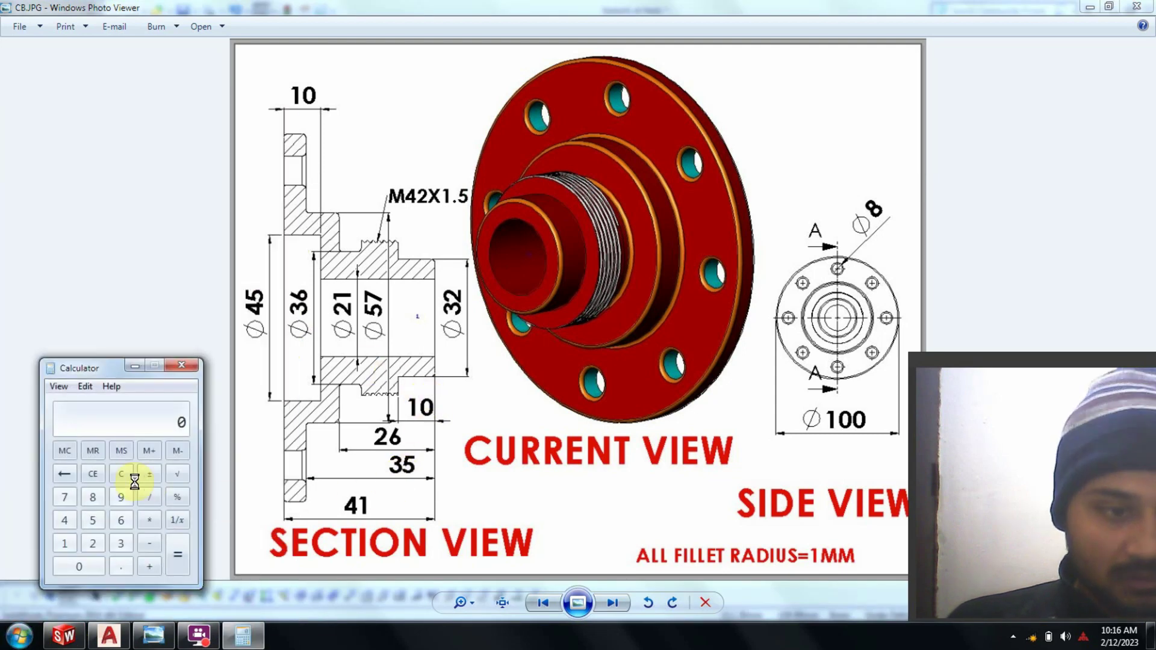
{"action": "left_click", "coordinate": [73, 525]}
{"action": "left_click", "coordinate": [92, 524]}
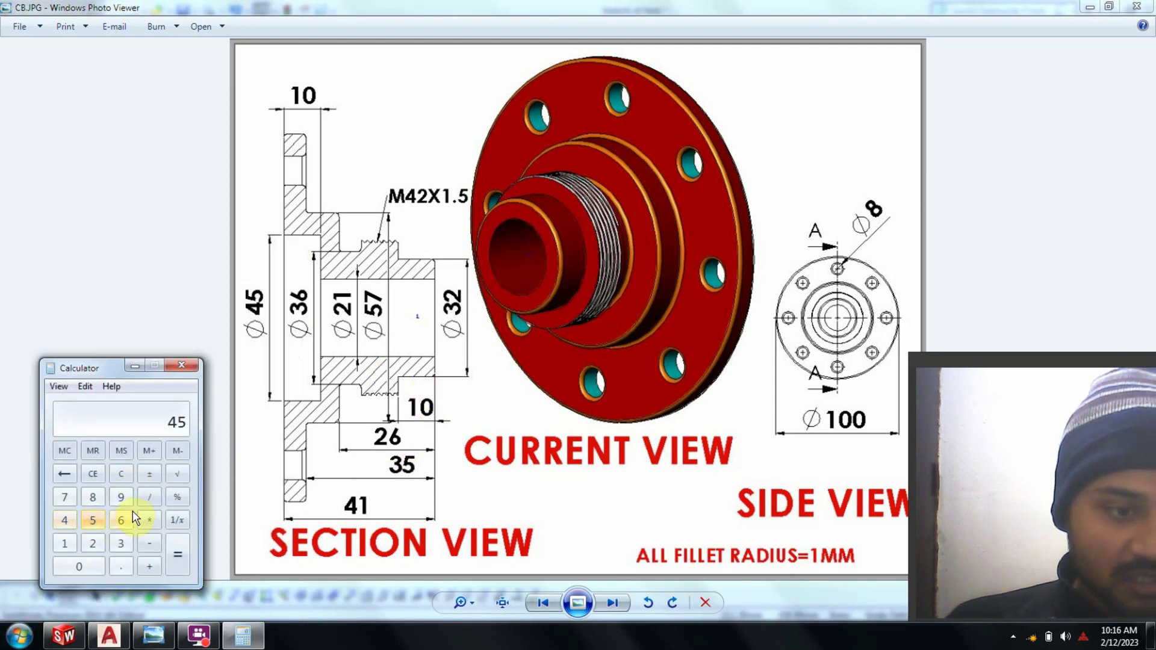
{"action": "left_click", "coordinate": [149, 497]}
{"action": "left_click", "coordinate": [93, 549]}
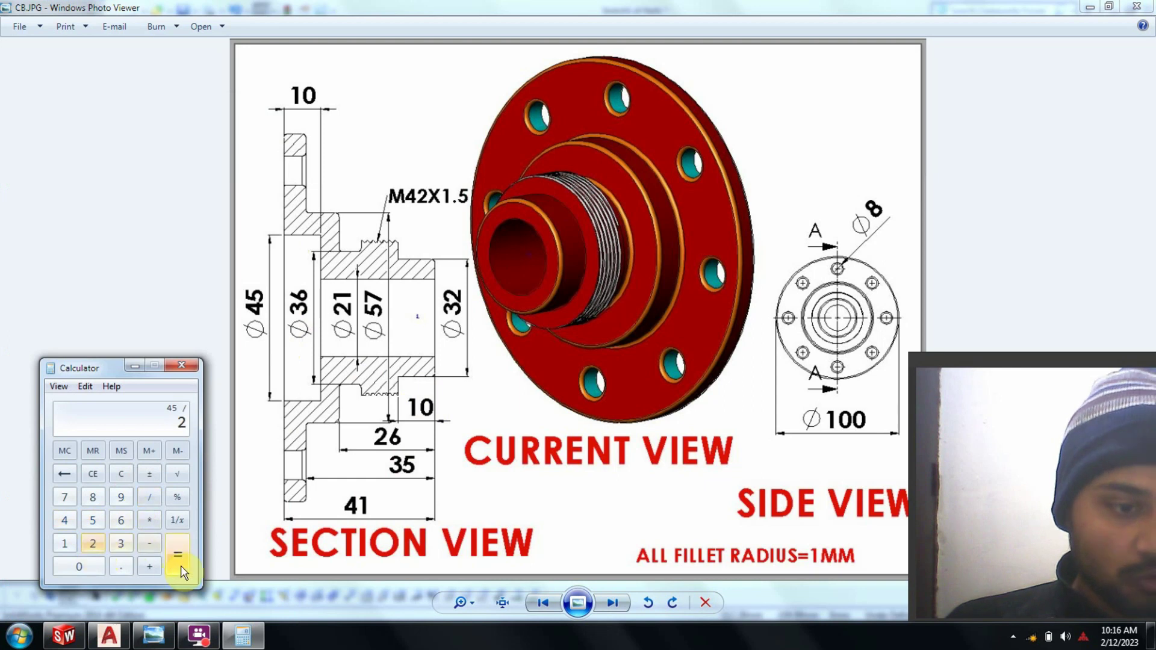
{"action": "left_click", "coordinate": [135, 366]}
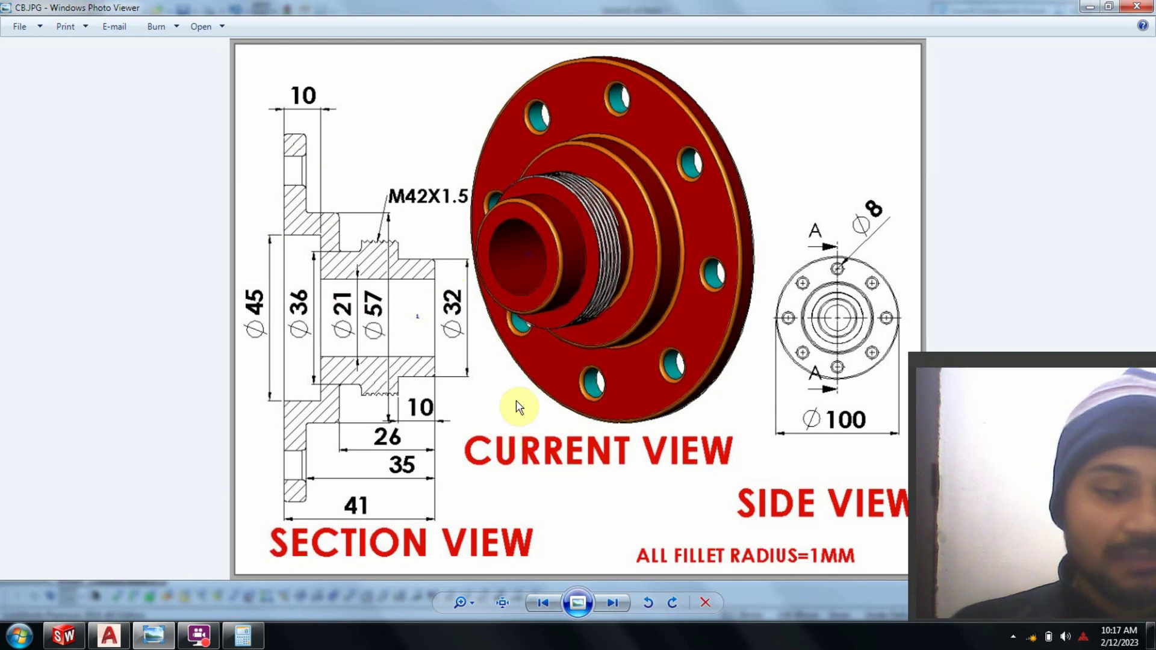
Change the vertical line's 38.90 dimension to 22.5 mm
{"action": "left_click", "coordinate": [154, 637]}
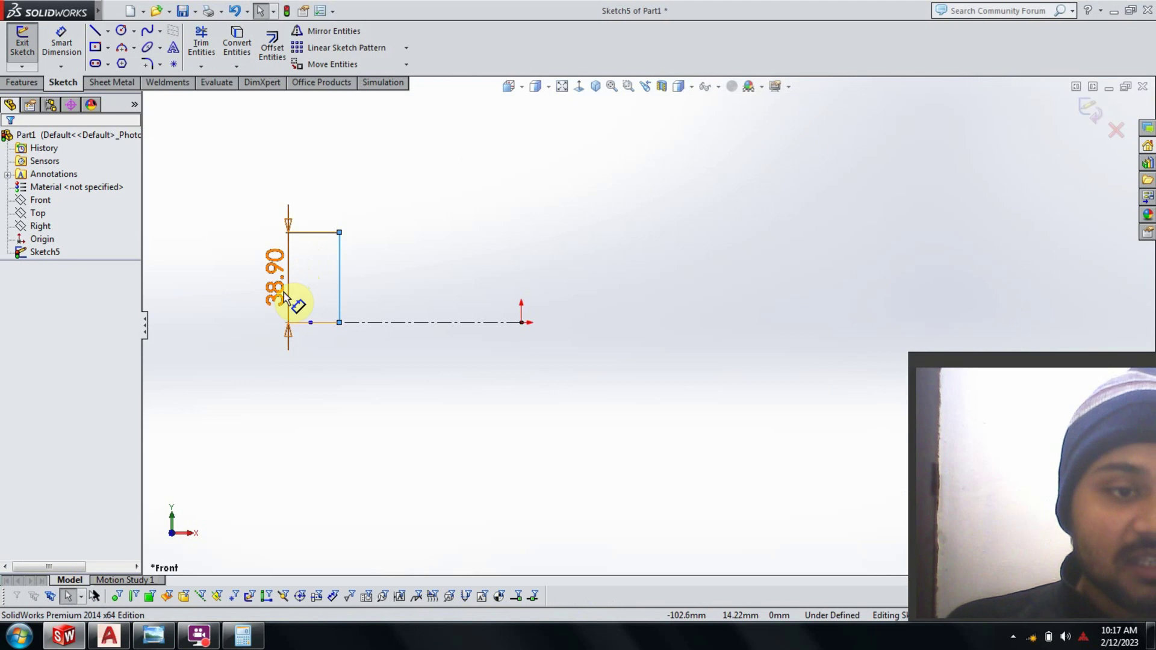
{"action": "left_click", "coordinate": [276, 295]}
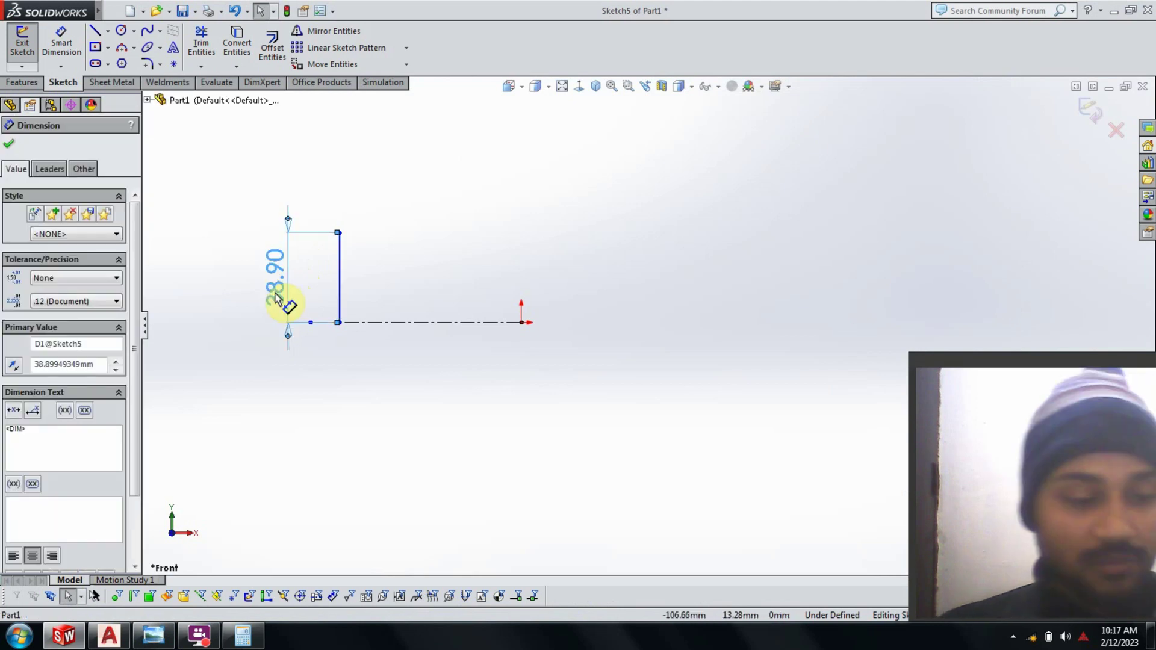
{"action": "double_click", "coordinate": [275, 295]}
{"action": "type", "text": "22"}
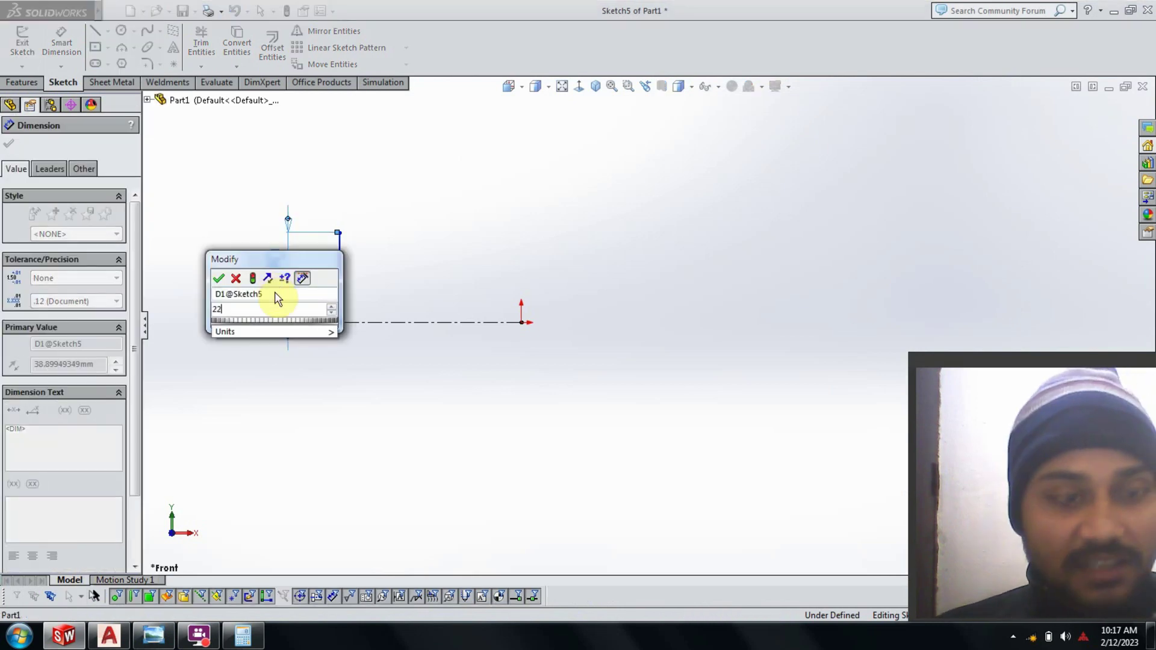
{"action": "type", "text": ".5"}
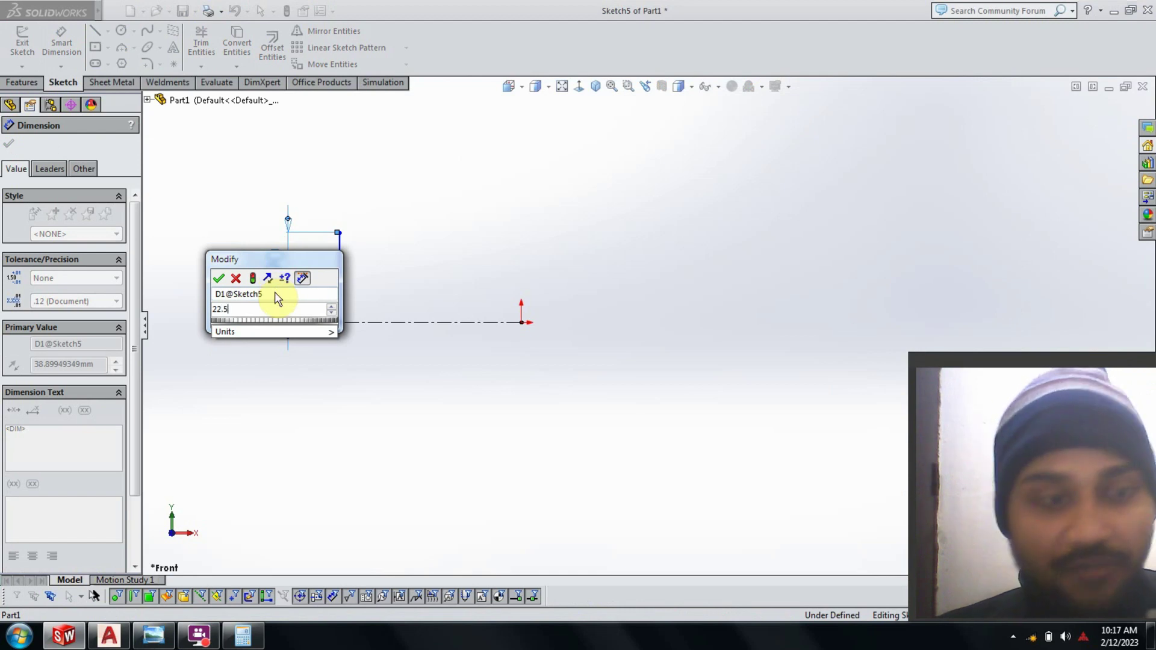
{"action": "key", "text": "Return"}
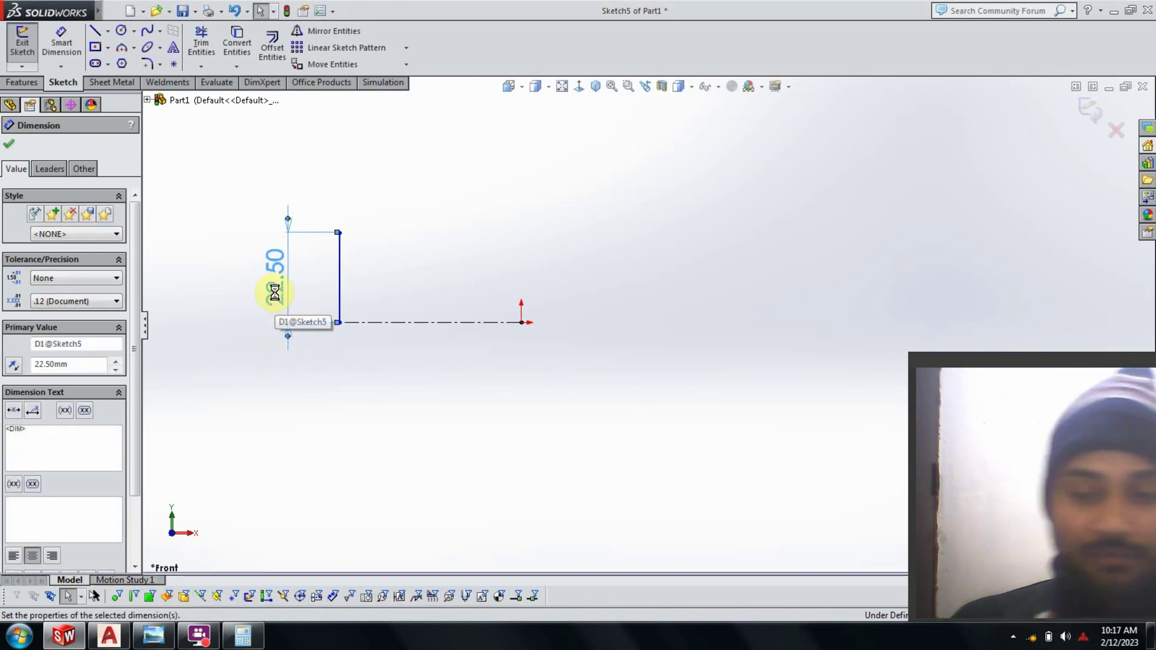
{"action": "key", "text": "Delete"}
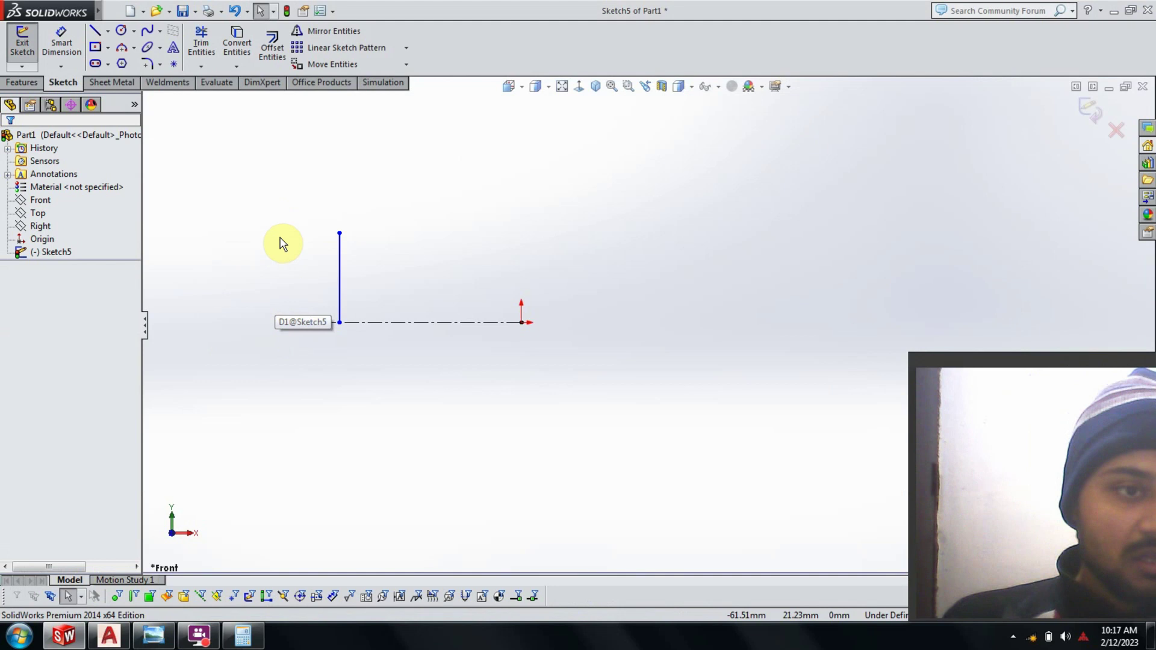
{"action": "left_click", "coordinate": [95, 31]}
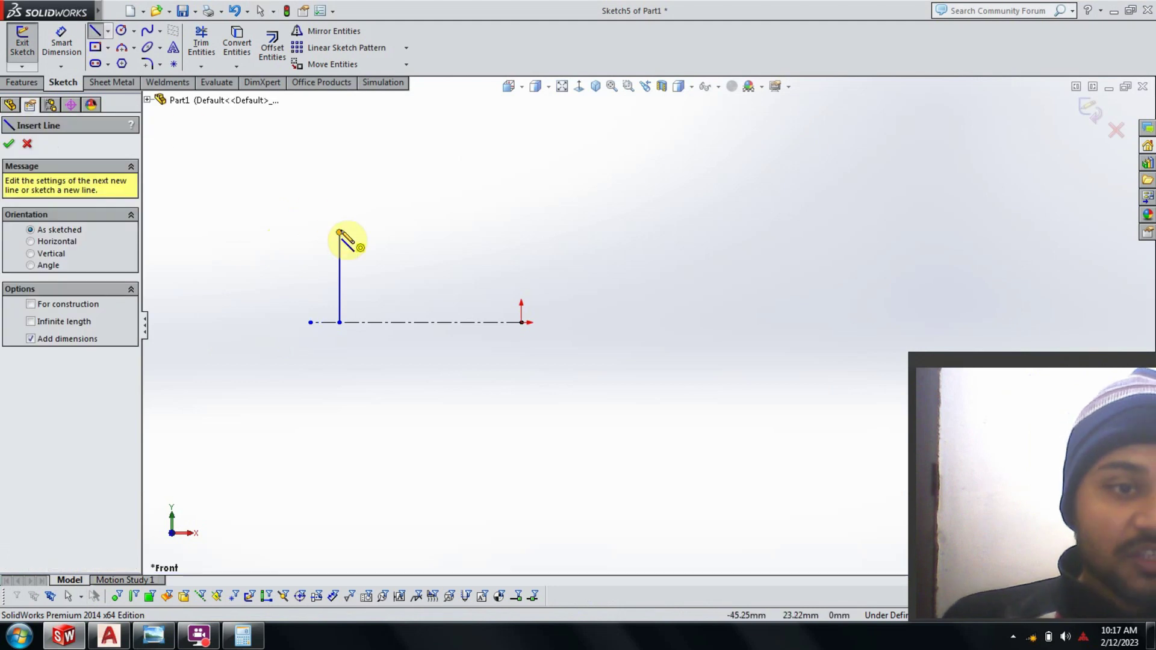
Draw a horizontal line extending right from the top of the 22.50 vertical line
{"action": "left_click", "coordinate": [340, 232]}
{"action": "left_click", "coordinate": [413, 232]}
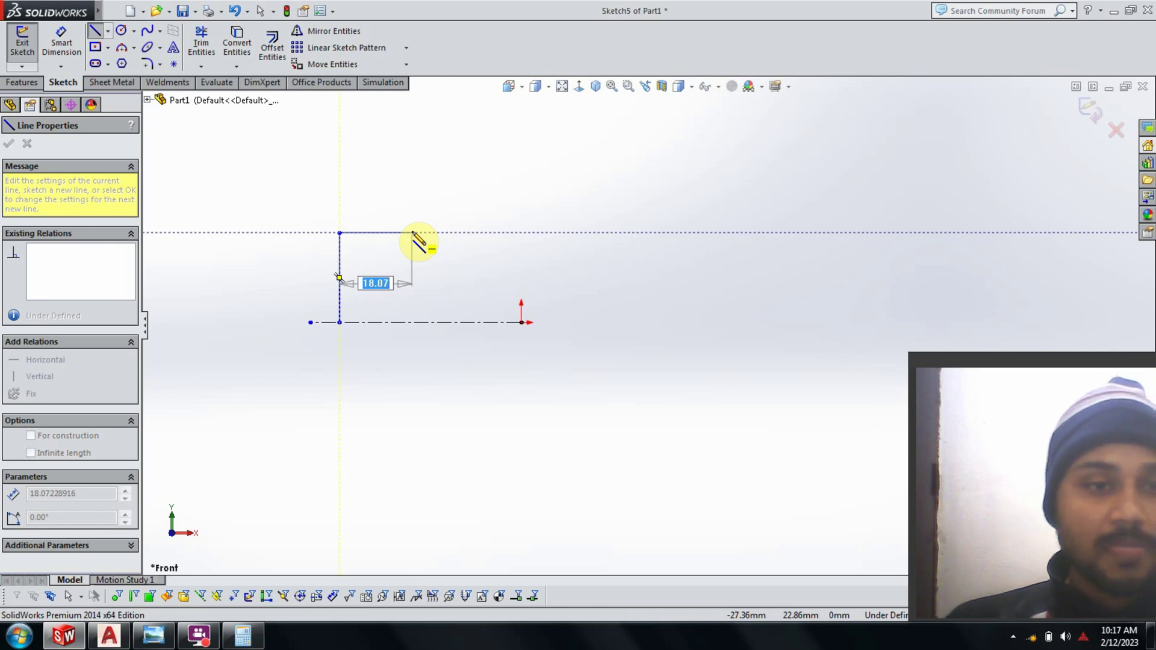
{"action": "left_click", "coordinate": [413, 232]}
{"action": "left_click", "coordinate": [62, 43]}
{"action": "key", "text": "alt+Tab"}
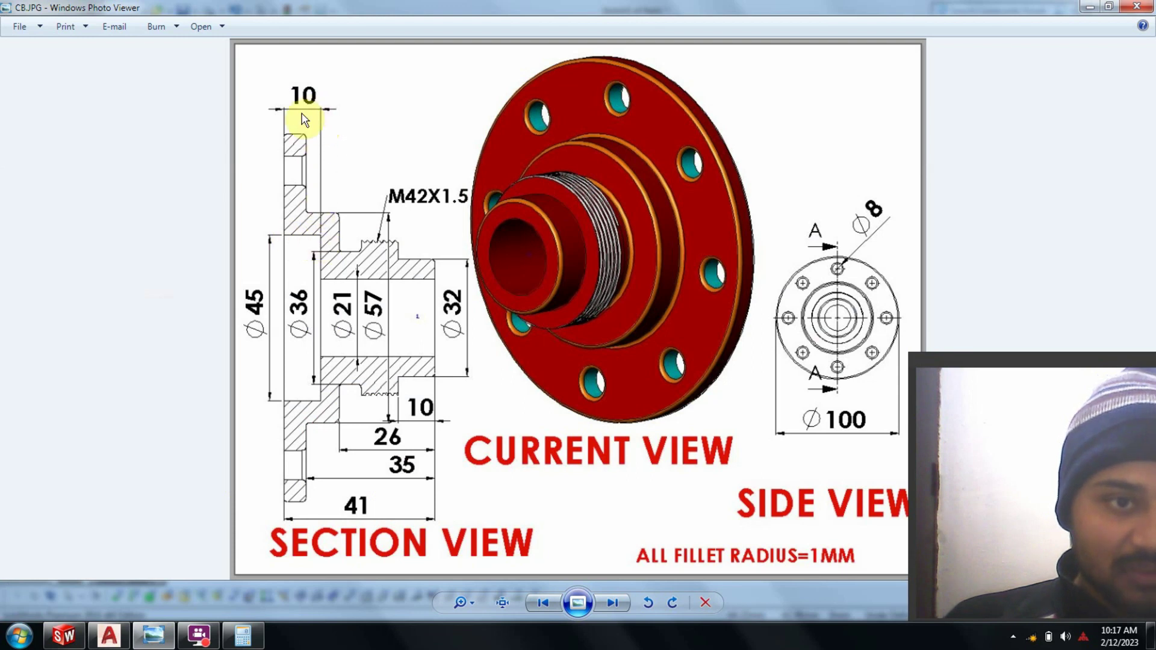
{"action": "left_click", "coordinate": [158, 640]}
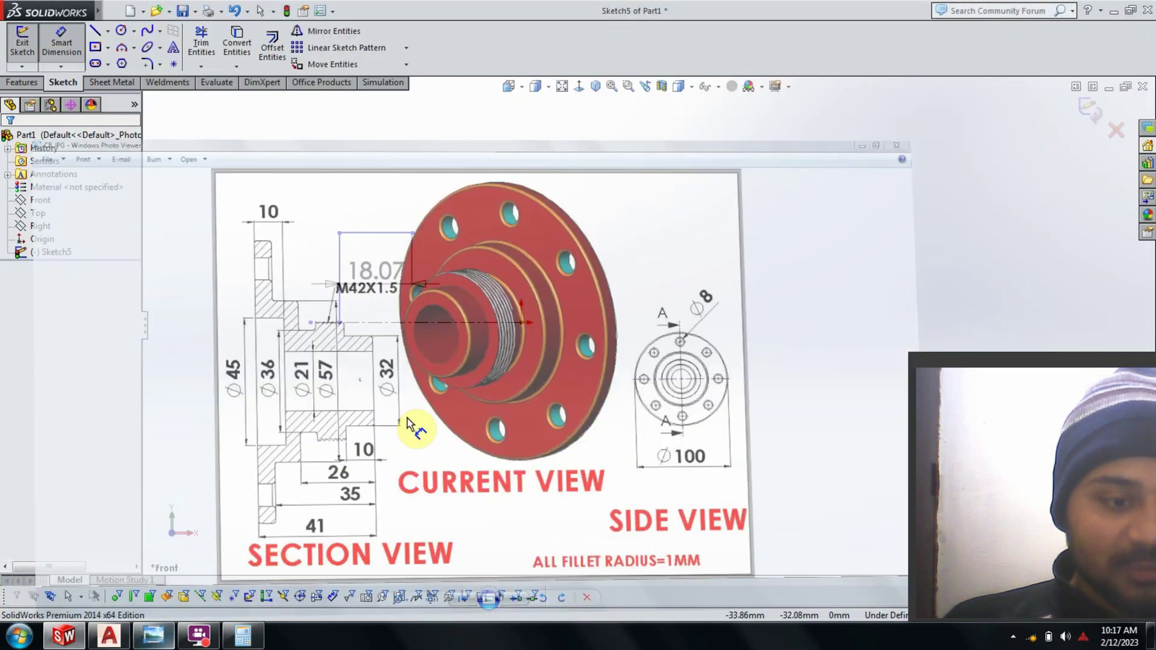
Set the horizontal line's length from 18.07 to 10 and delete the 22.50 vertical line
{"action": "left_click", "coordinate": [364, 275]}
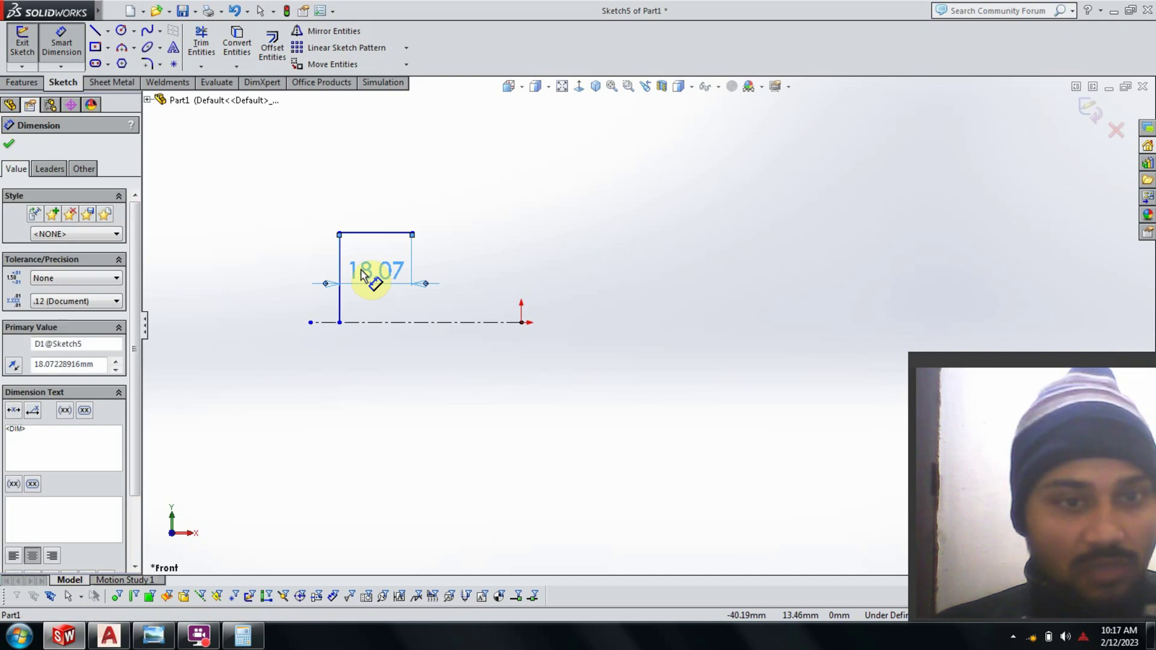
{"action": "double_click", "coordinate": [375, 272]}
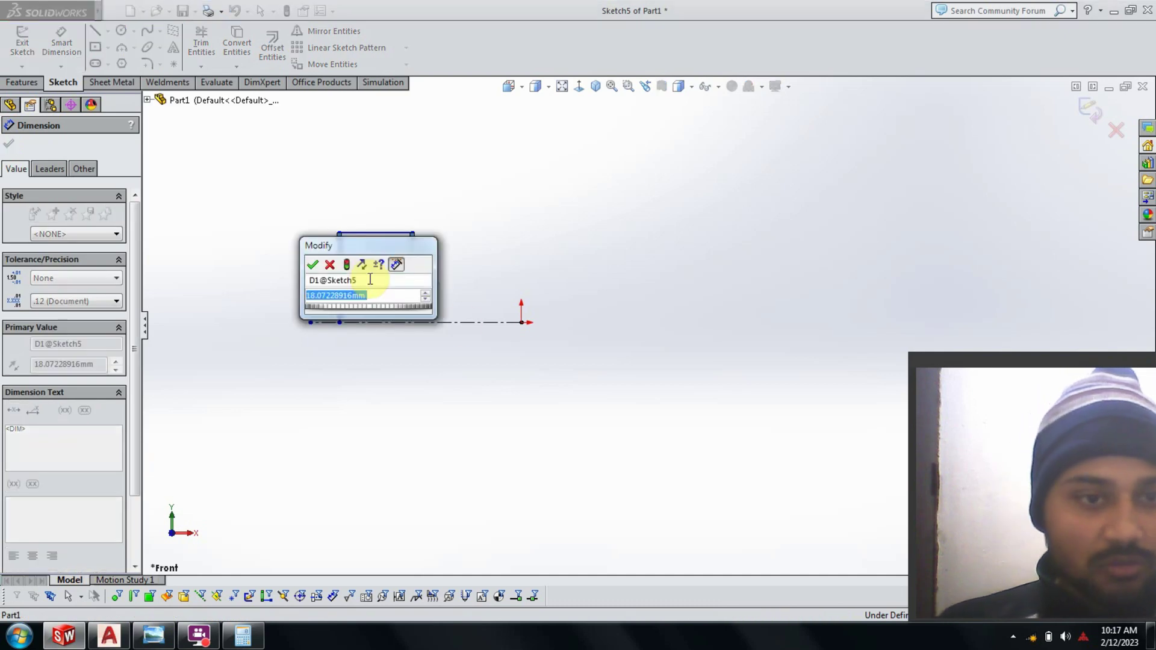
{"action": "type", "text": "10"}
{"action": "key", "text": "Return"}
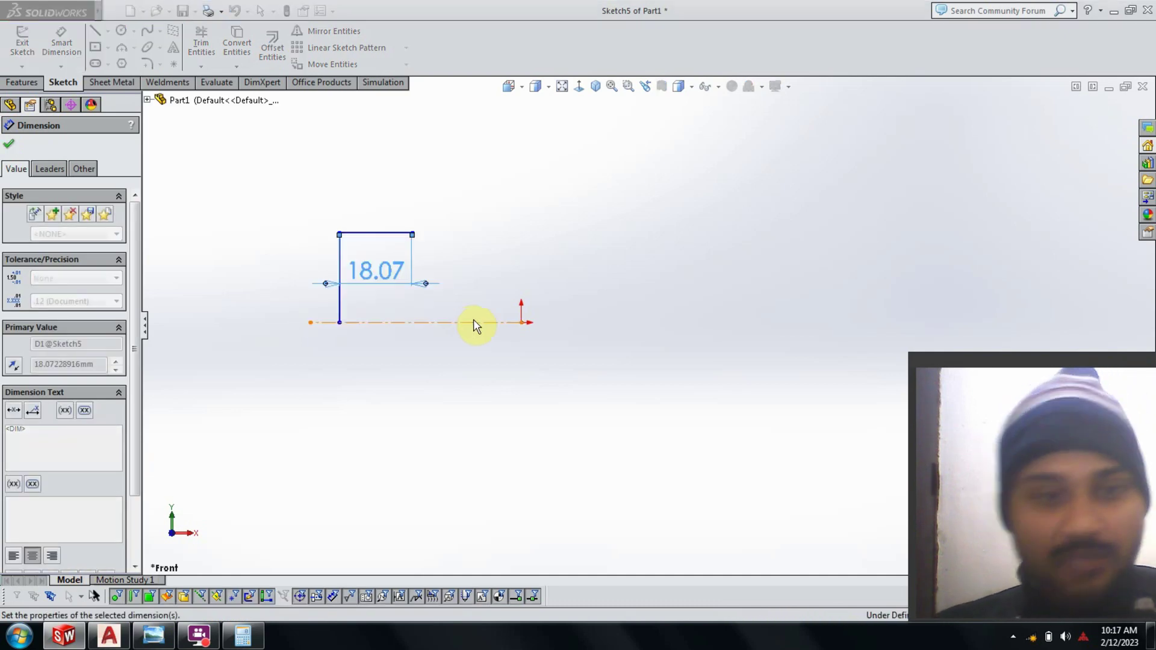
{"action": "key", "text": "Delete"}
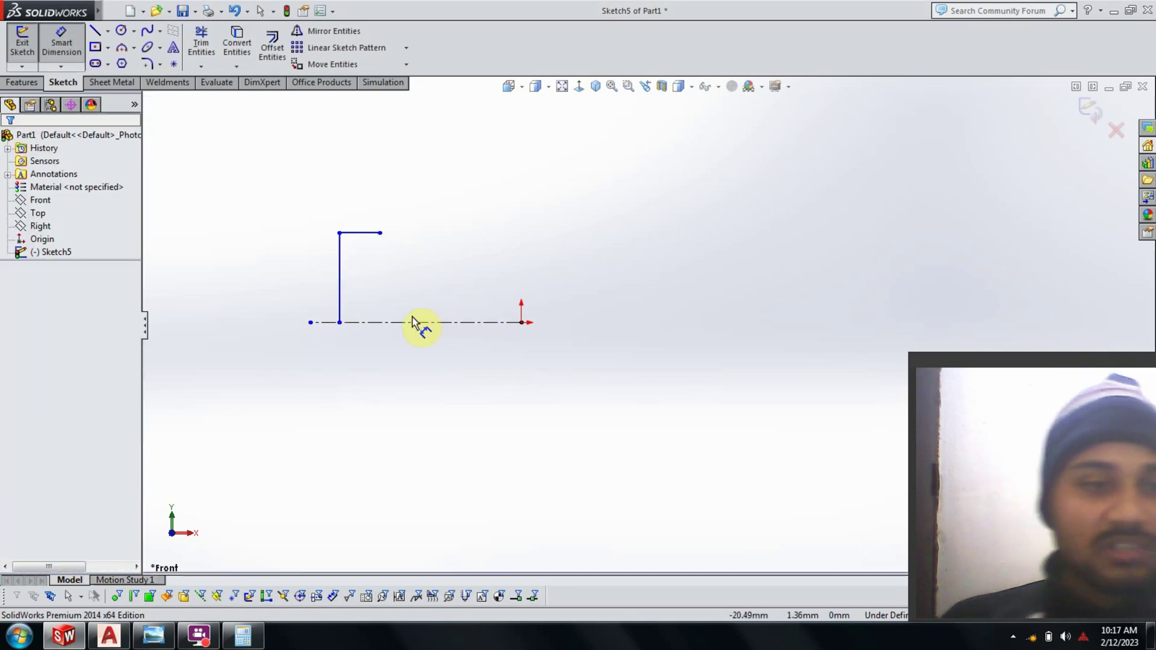
{"action": "left_click", "coordinate": [340, 286]}
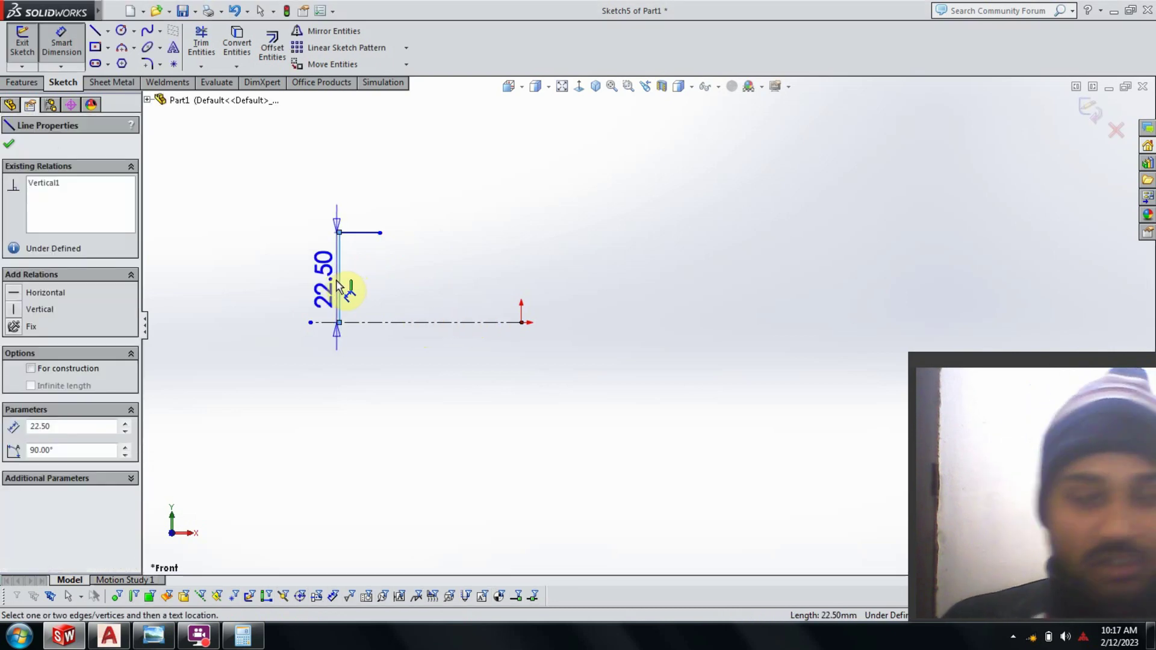
{"action": "key", "text": "Delete"}
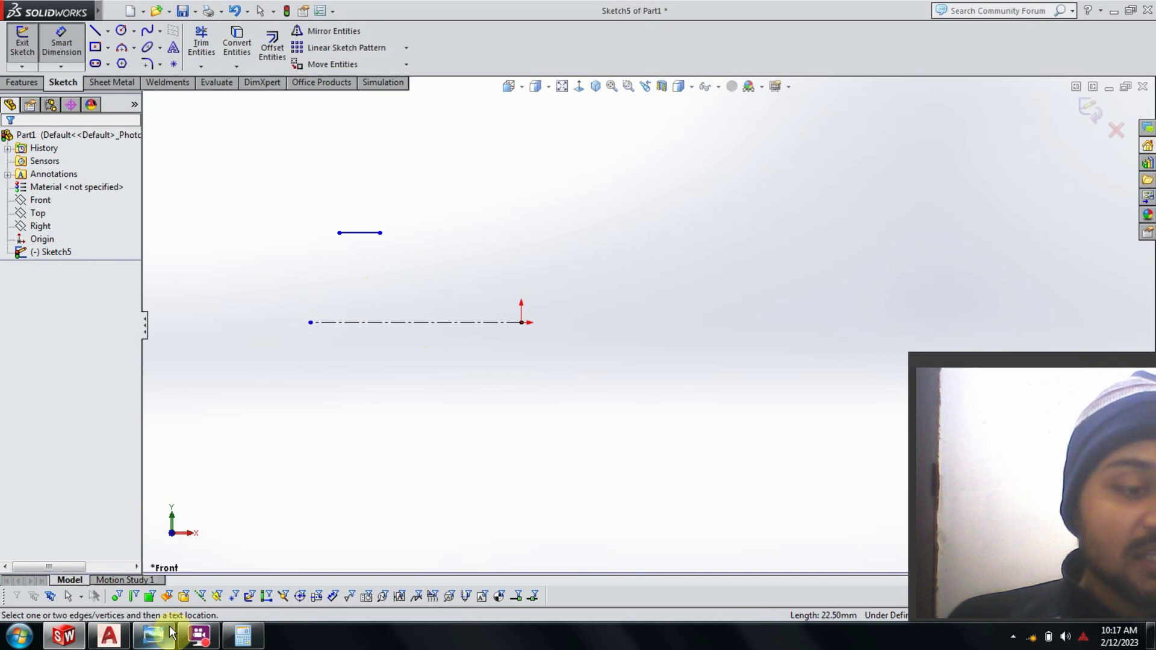
{"action": "left_click", "coordinate": [154, 636]}
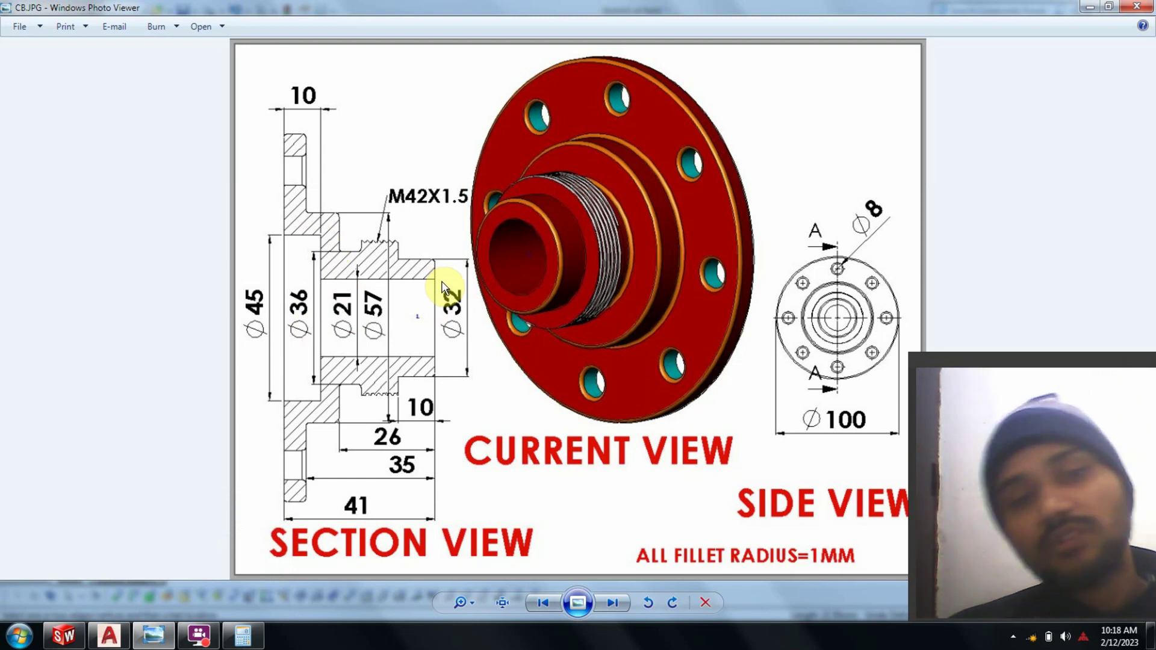
{"action": "left_click", "coordinate": [63, 635]}
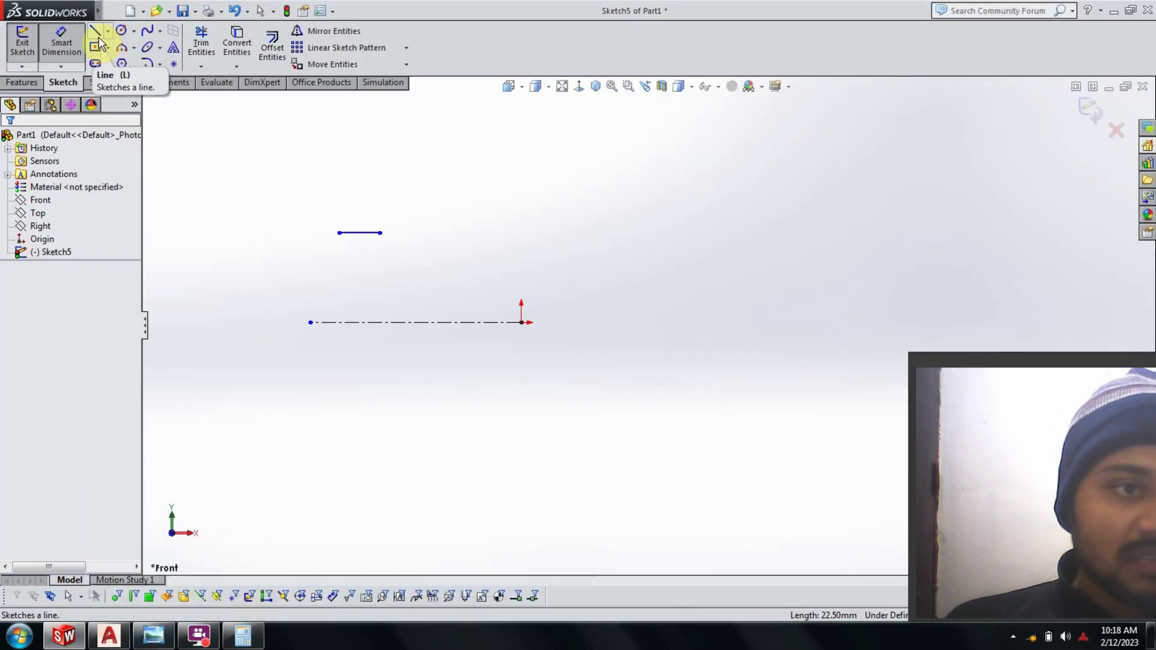
{"action": "left_click", "coordinate": [154, 635]}
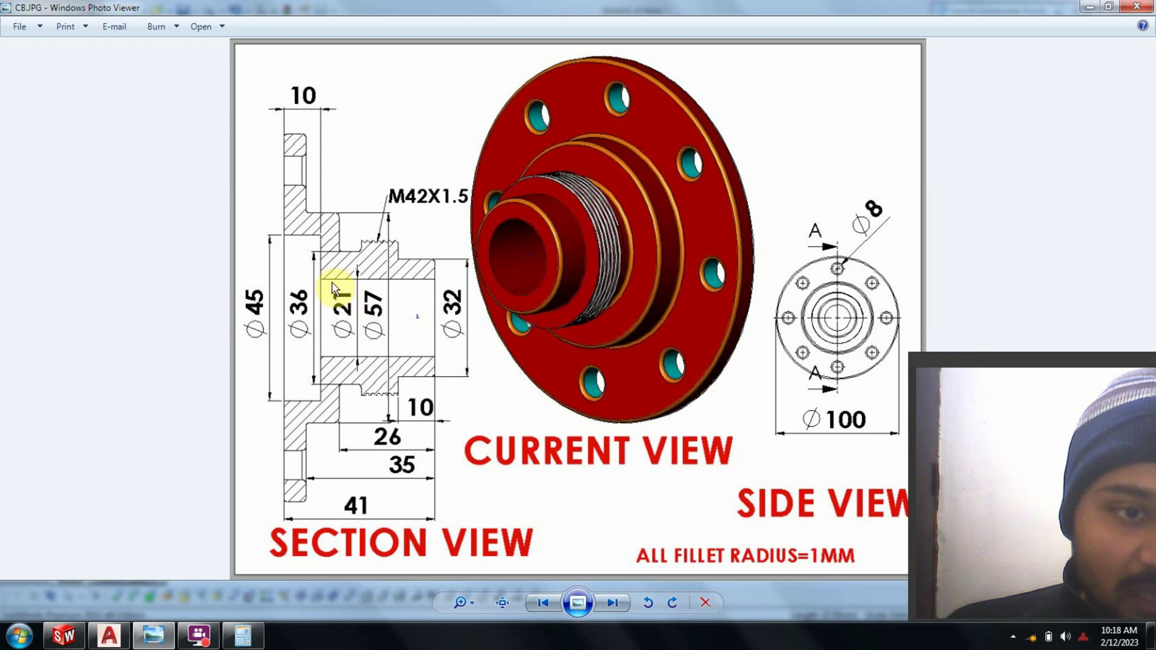
{"action": "left_click", "coordinate": [240, 637]}
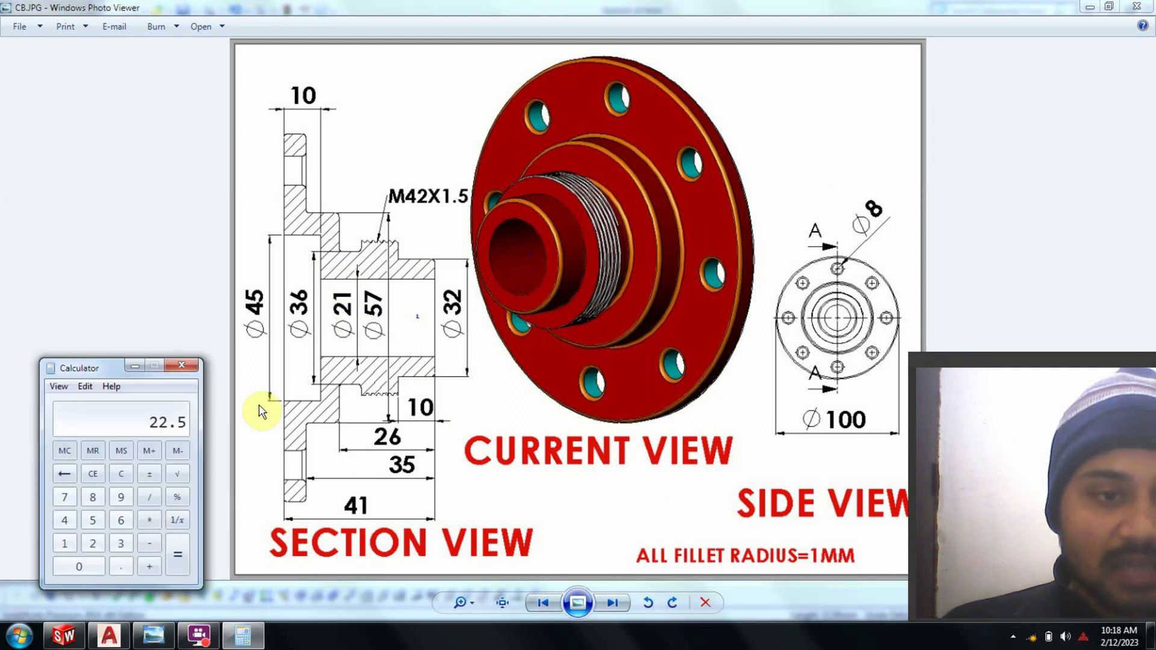
{"action": "left_click", "coordinate": [93, 474]}
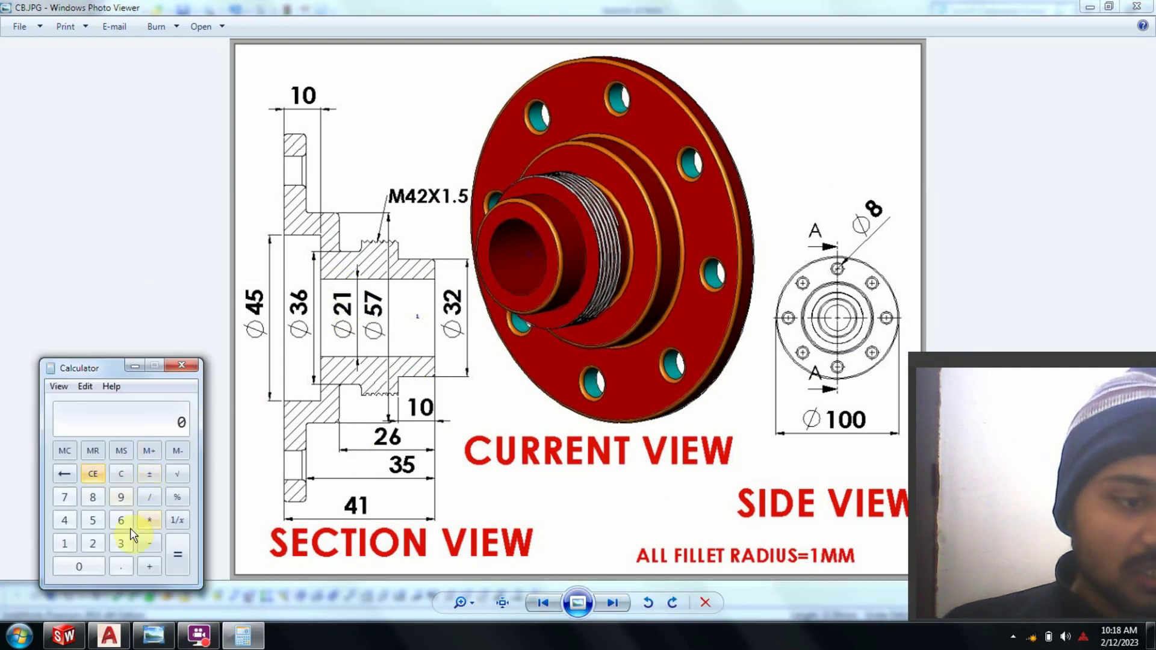
{"action": "left_click", "coordinate": [93, 544]}
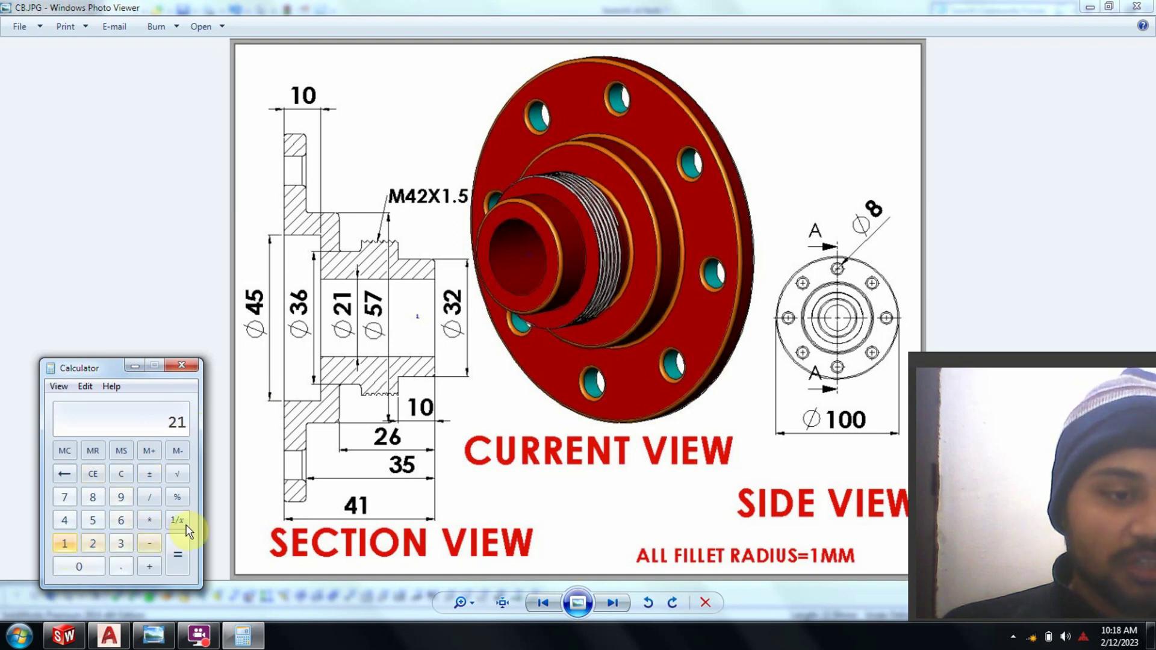
{"action": "left_click", "coordinate": [149, 497]}
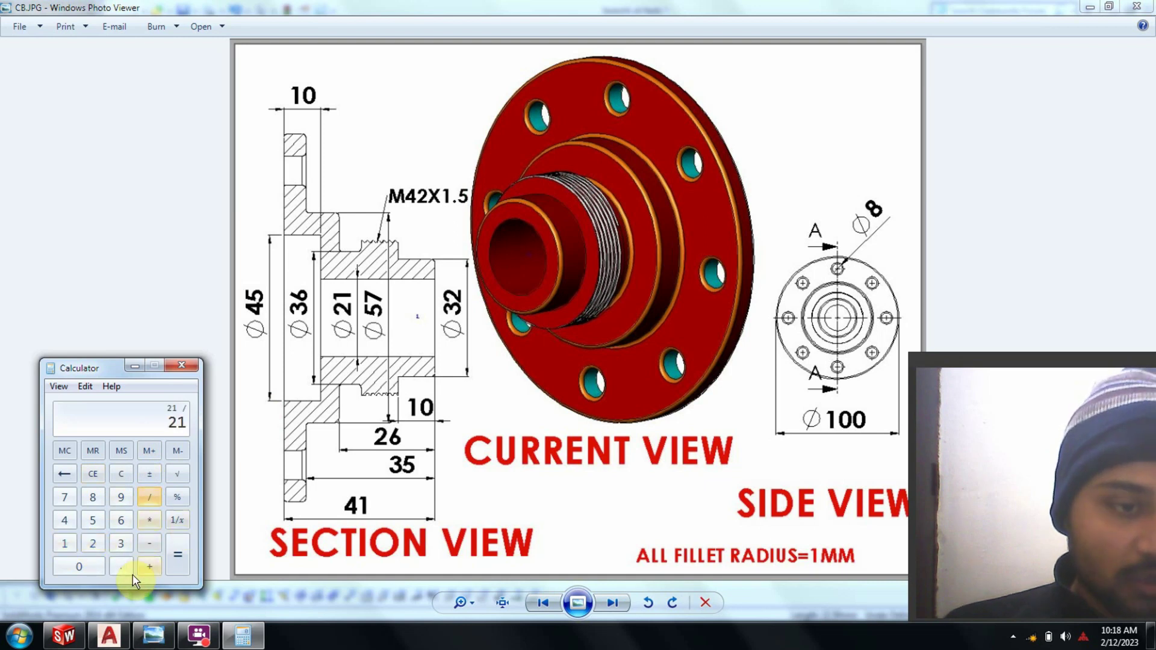
{"action": "type", "text": "2"}
{"action": "left_click", "coordinate": [193, 563]}
{"action": "left_click", "coordinate": [132, 364]}
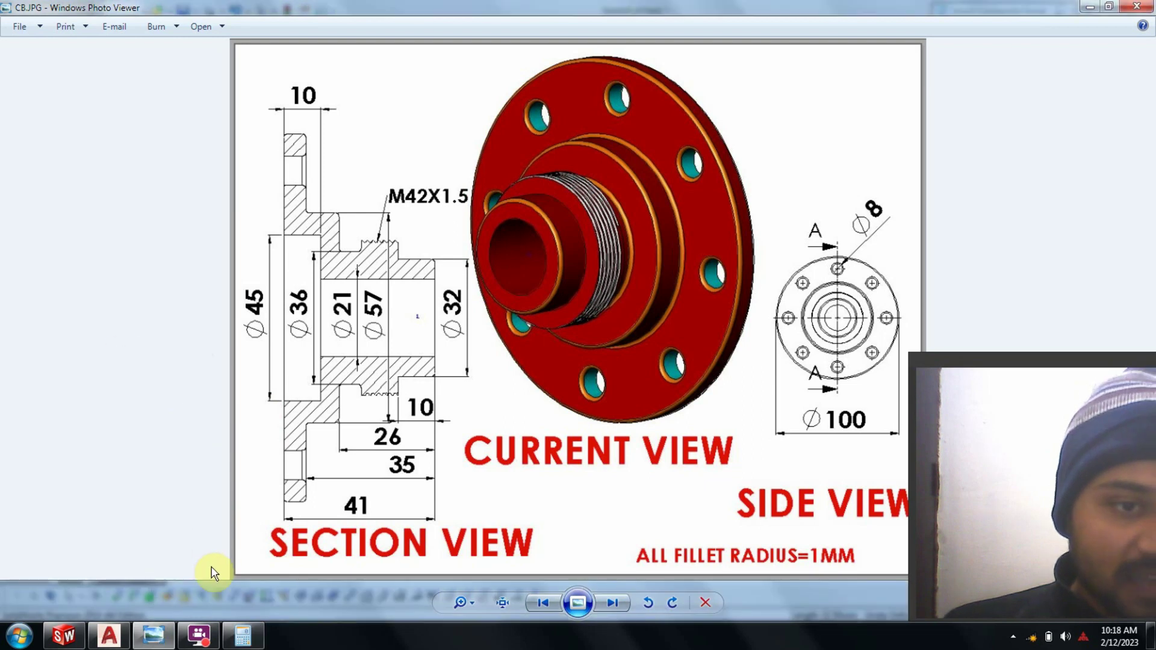
Draw a vertical line up from the centerline and dimension it to 10.5
{"action": "left_click", "coordinate": [164, 640]}
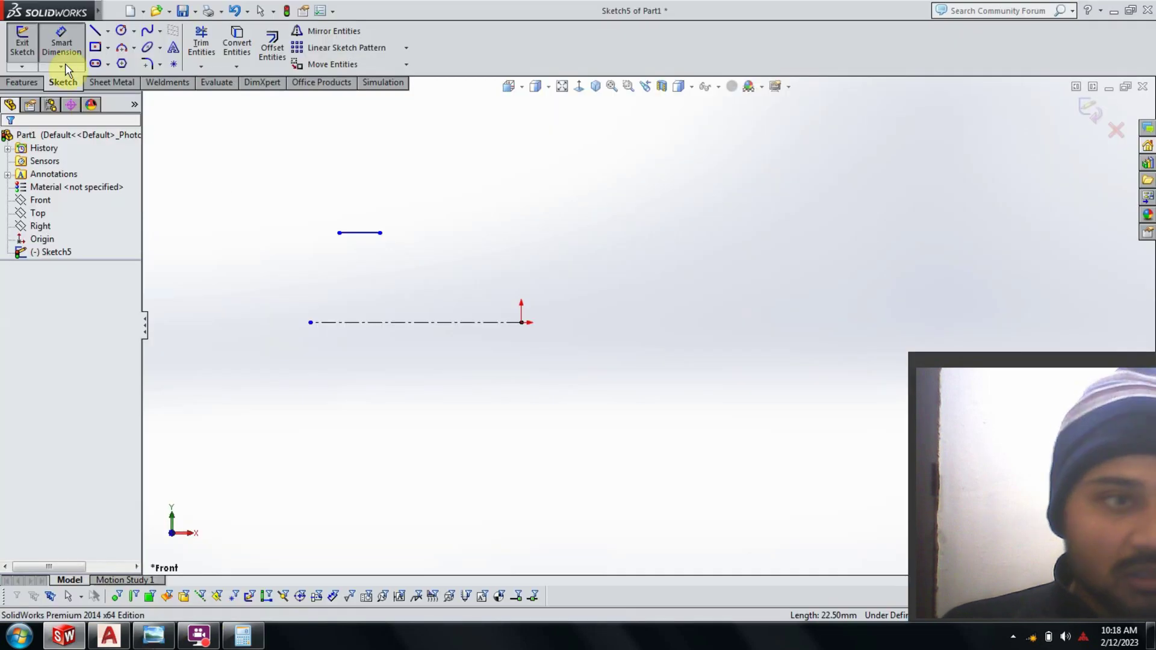
{"action": "left_click", "coordinate": [95, 31]}
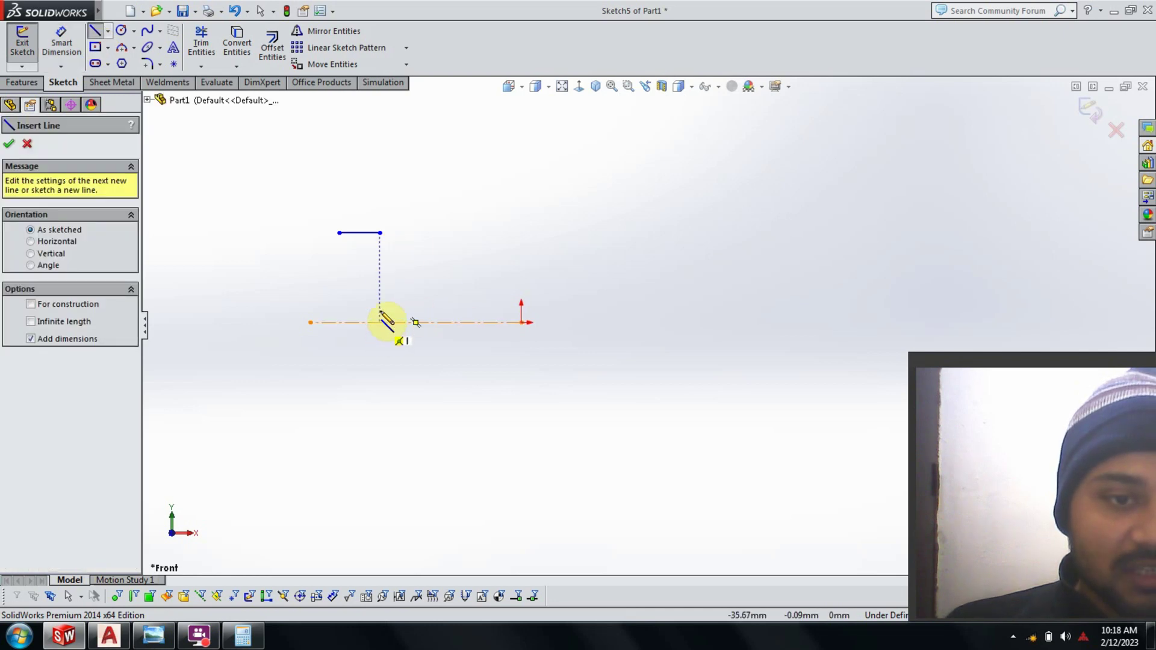
{"action": "left_click", "coordinate": [379, 323]}
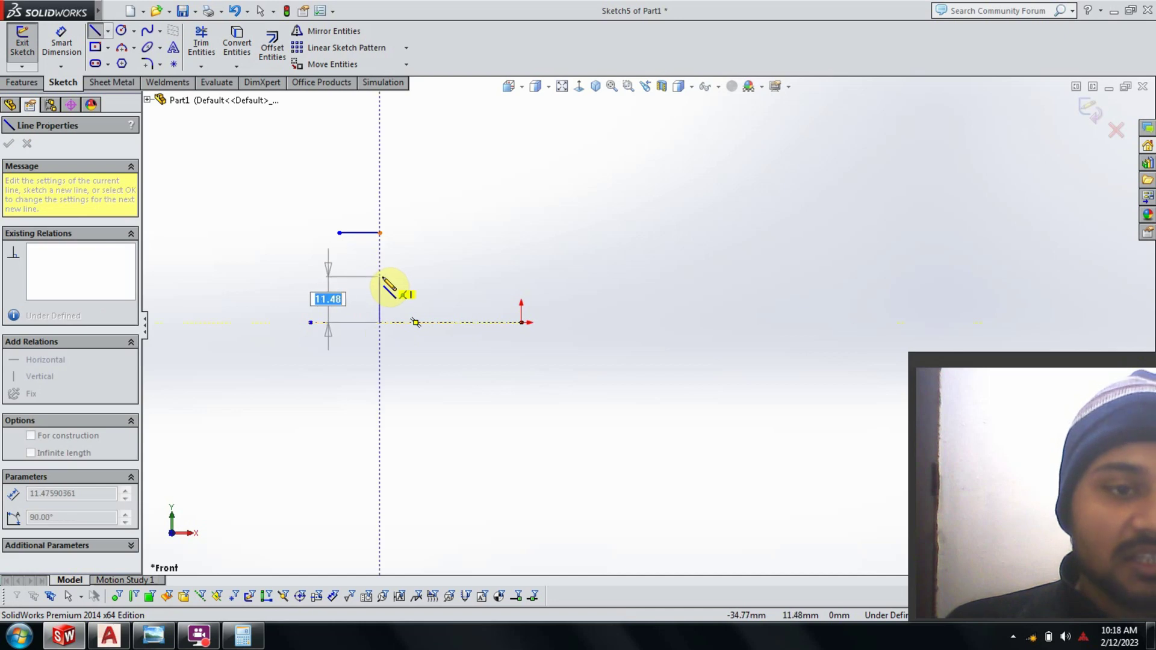
{"action": "left_click", "coordinate": [379, 276]}
{"action": "left_click", "coordinate": [75, 52]}
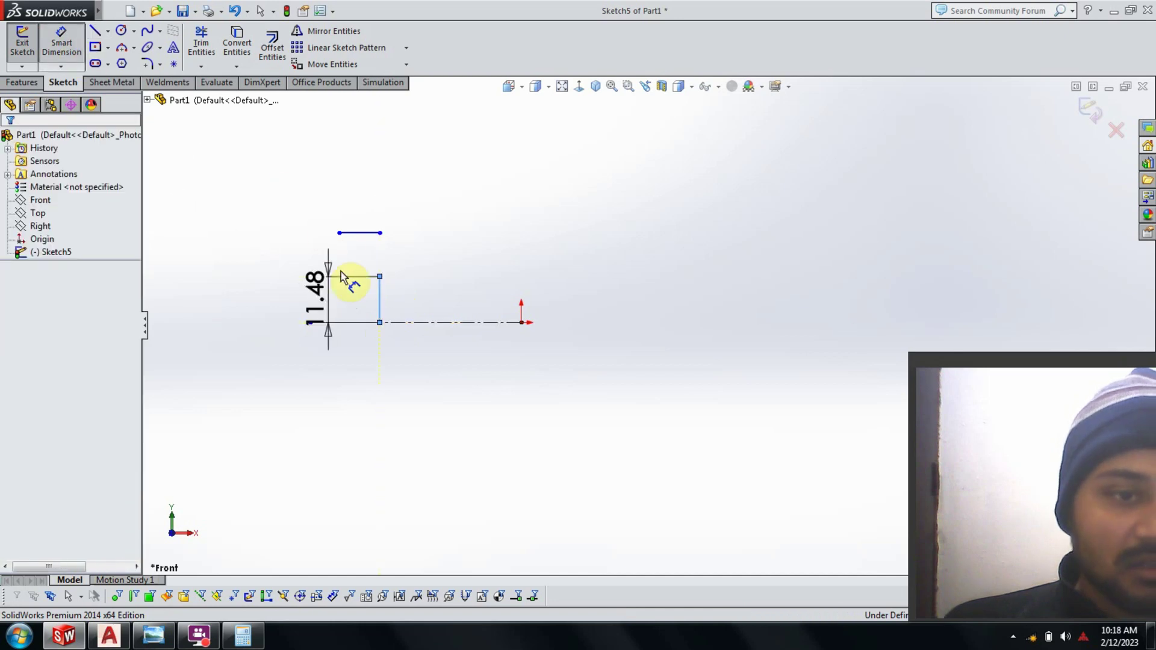
{"action": "left_click", "coordinate": [324, 294]}
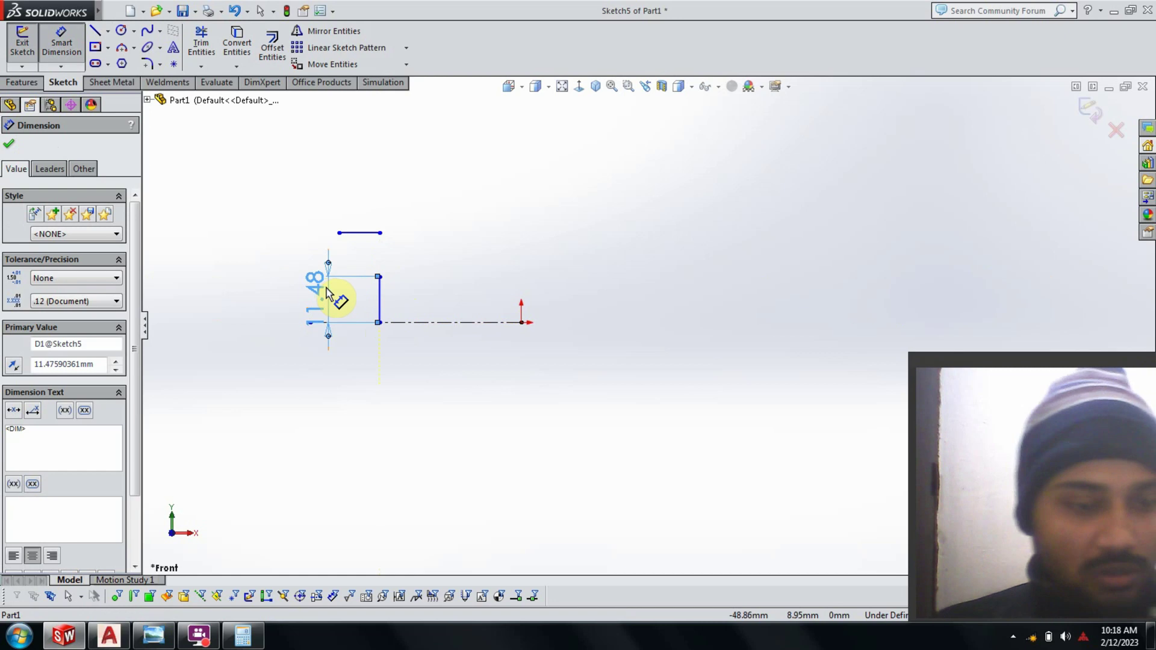
{"action": "left_click", "coordinate": [328, 295]}
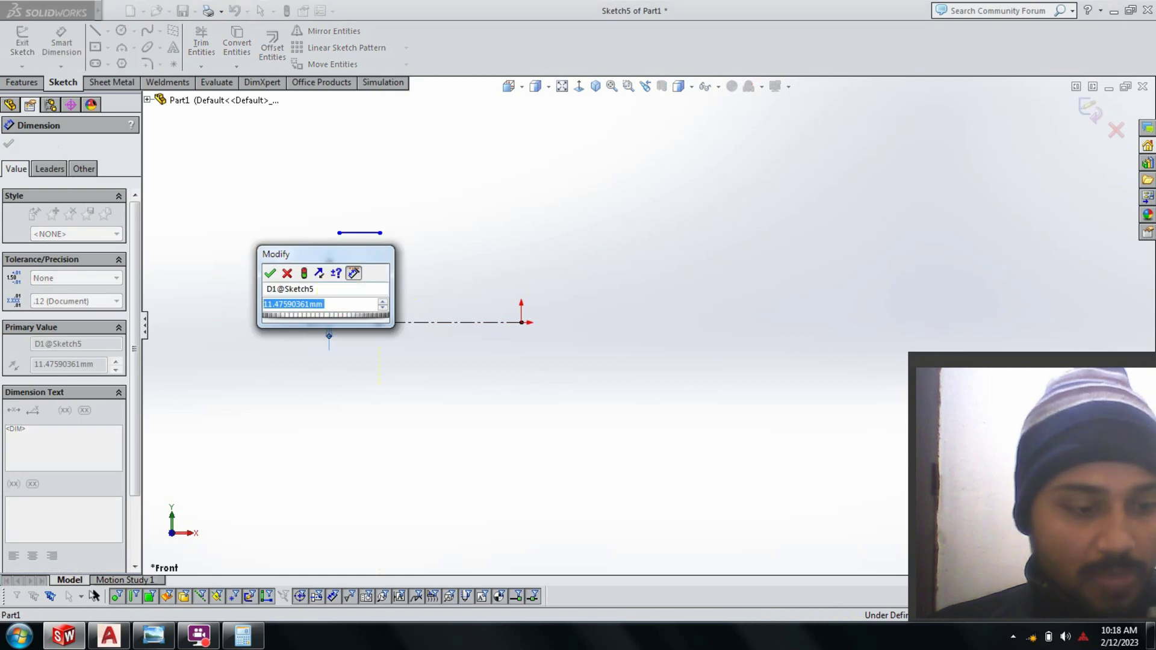
{"action": "type", "text": "10.5"}
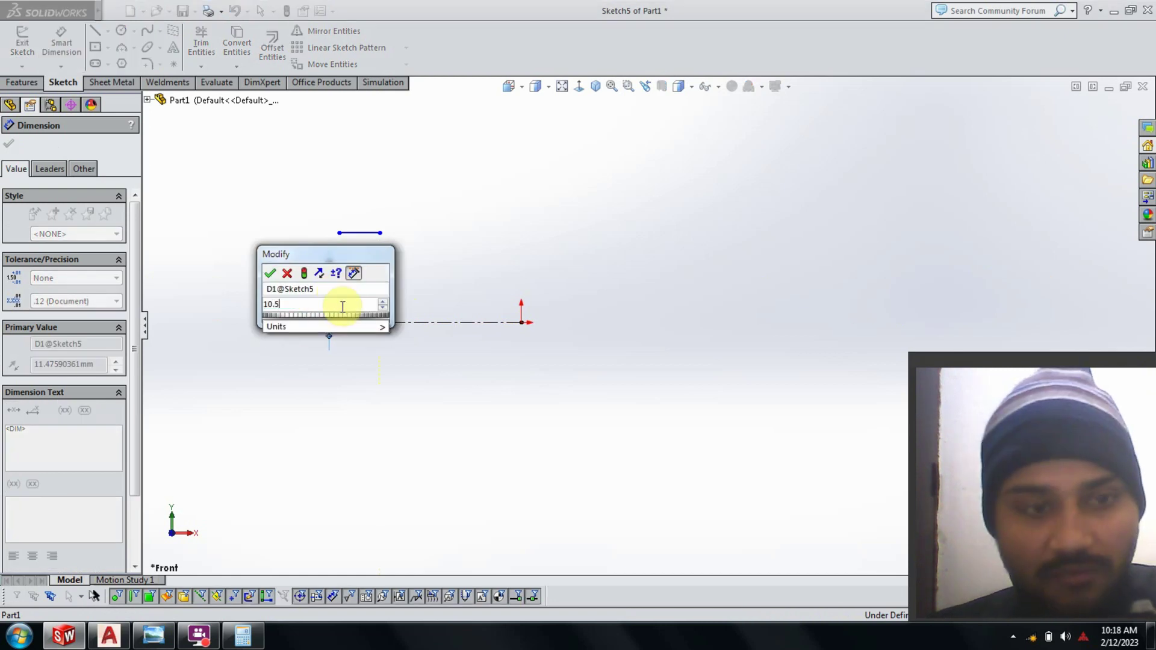
{"action": "key", "text": "Return"}
{"action": "key", "text": "Escape"}
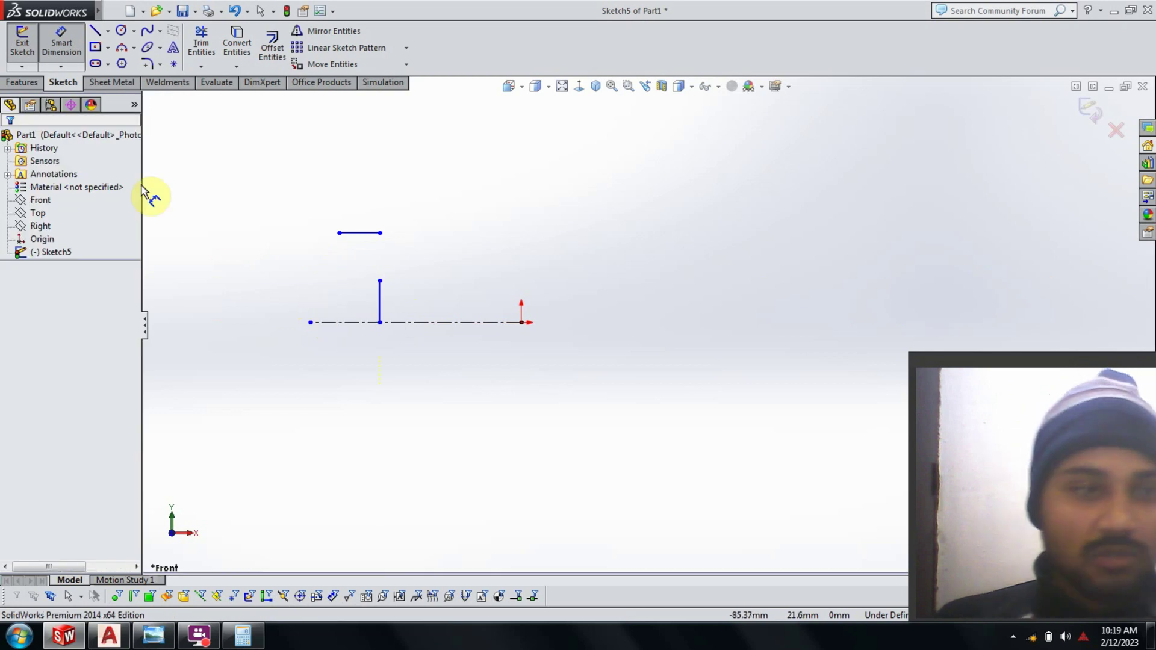
After rechecking the drawing, draw a 12 mm line upward from the vertical line's top
{"action": "left_click", "coordinate": [94, 30]}
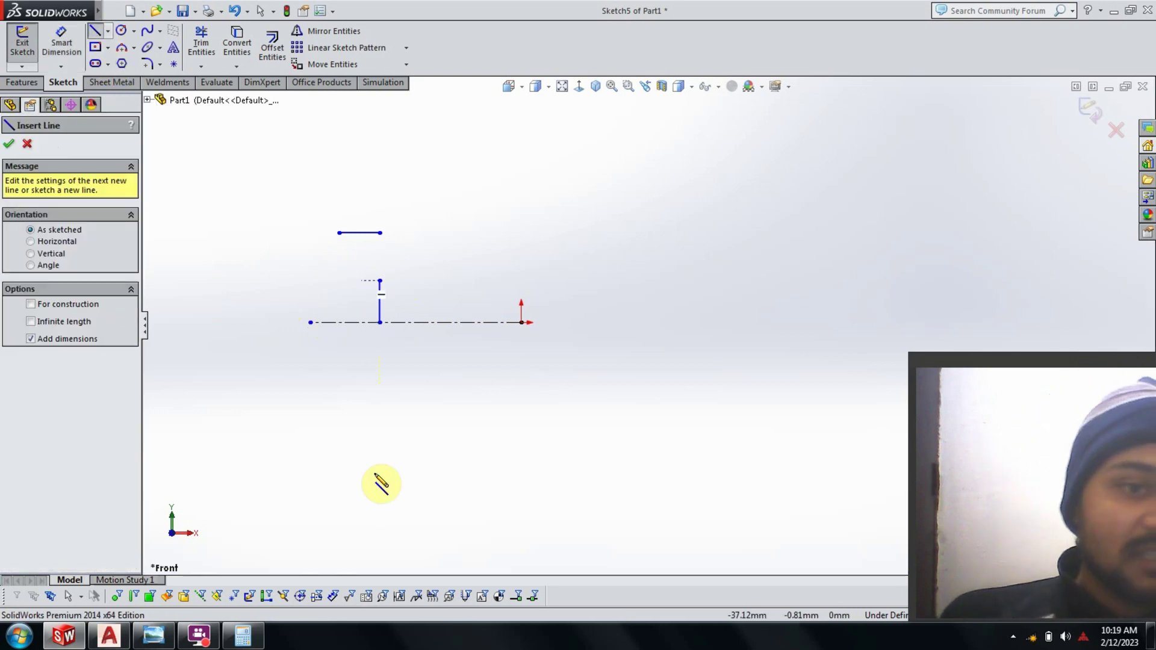
{"action": "left_click", "coordinate": [153, 635]}
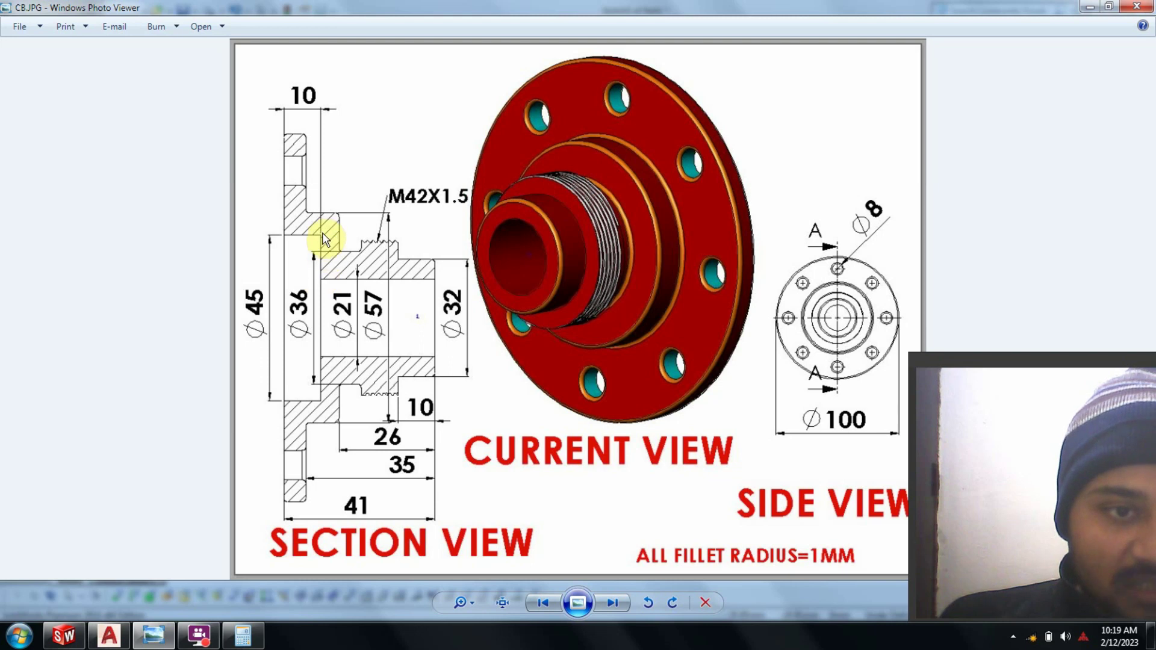
{"action": "left_click", "coordinate": [153, 635]}
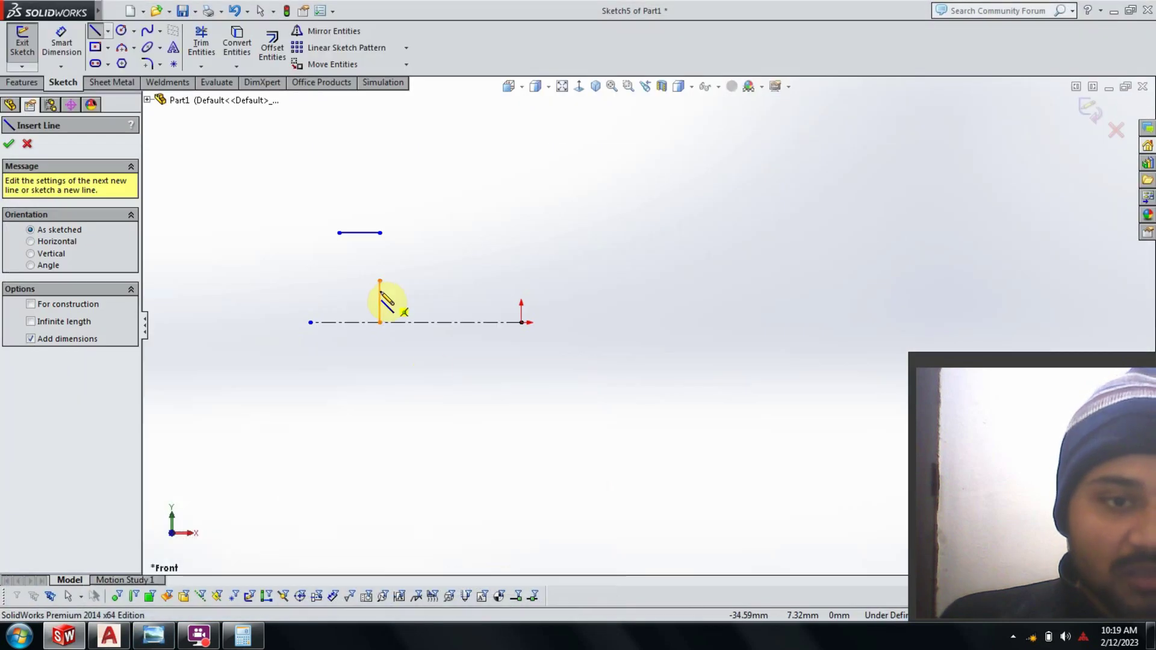
{"action": "left_click", "coordinate": [380, 281]}
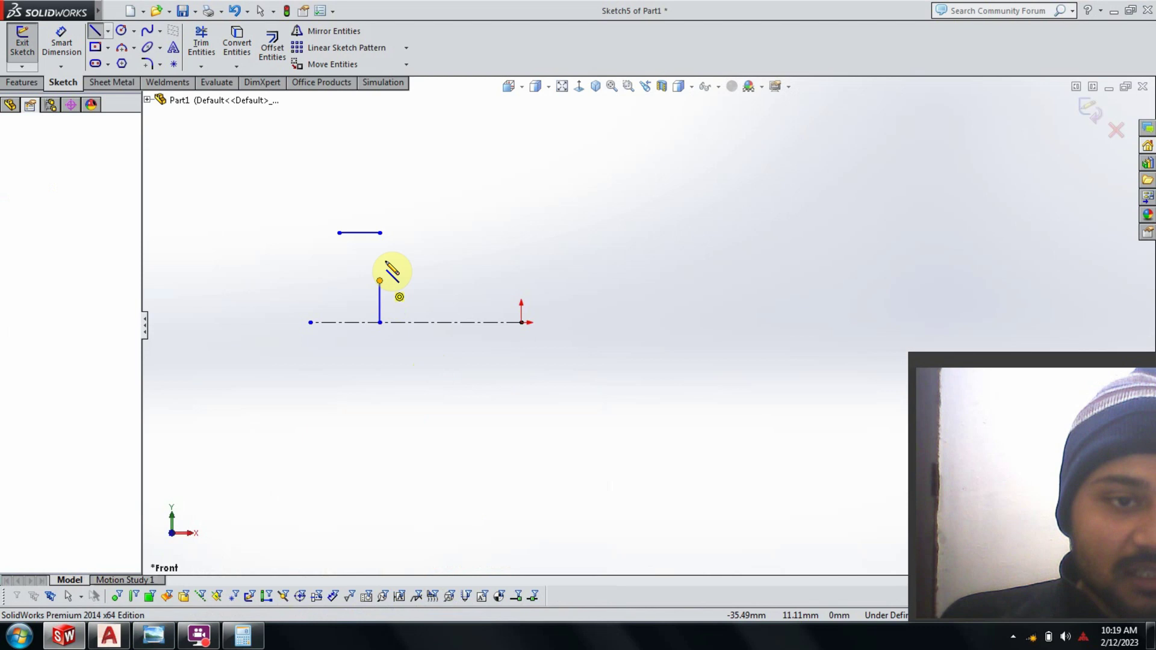
{"action": "type", "text": "12"}
{"action": "left_click", "coordinate": [379, 232]}
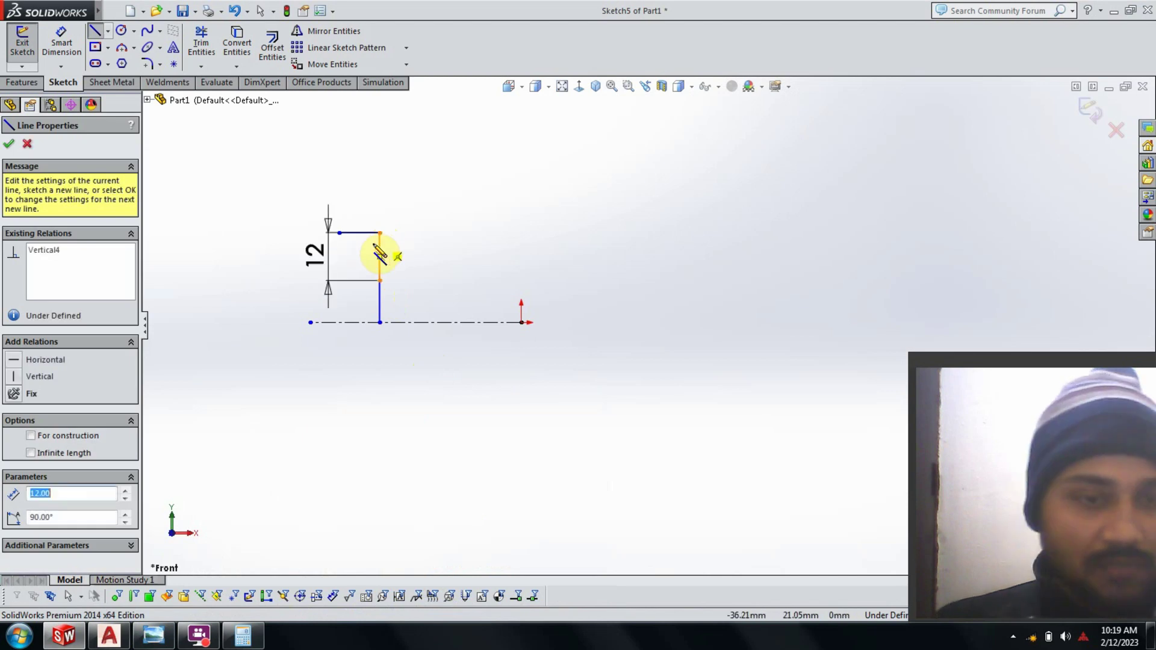
{"action": "key", "text": "Escape"}
Delete the unwanted lower segment, the left line and its 12 dimension
{"action": "left_click", "coordinate": [382, 310]}
{"action": "key", "text": "Delete"}
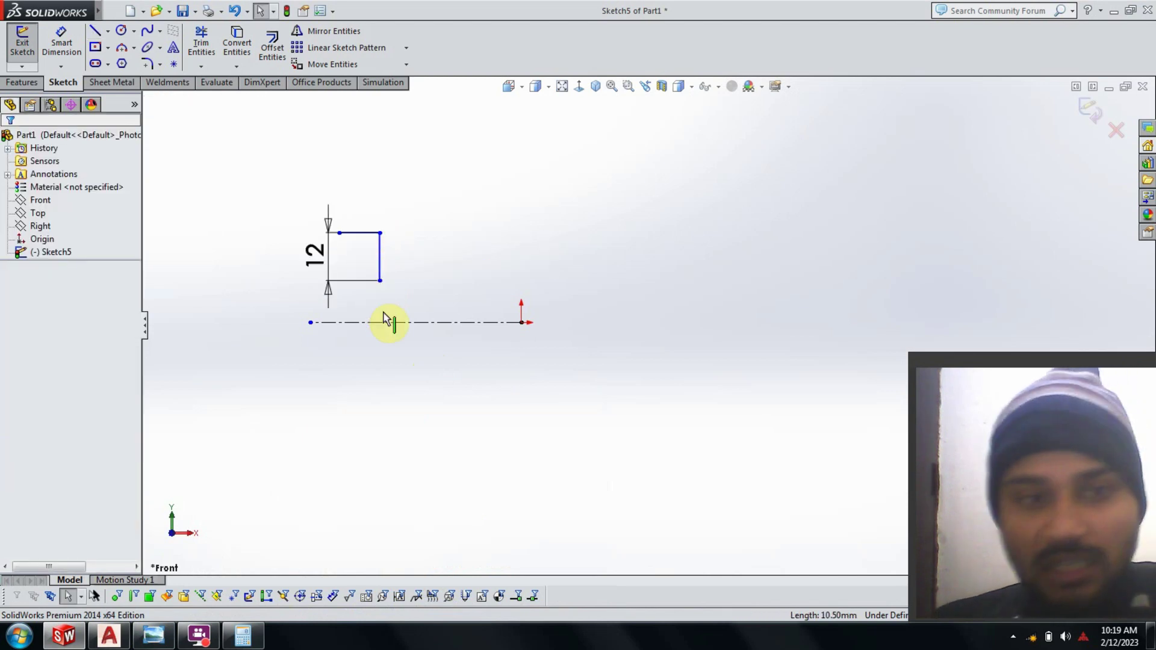
{"action": "left_click", "coordinate": [322, 271]}
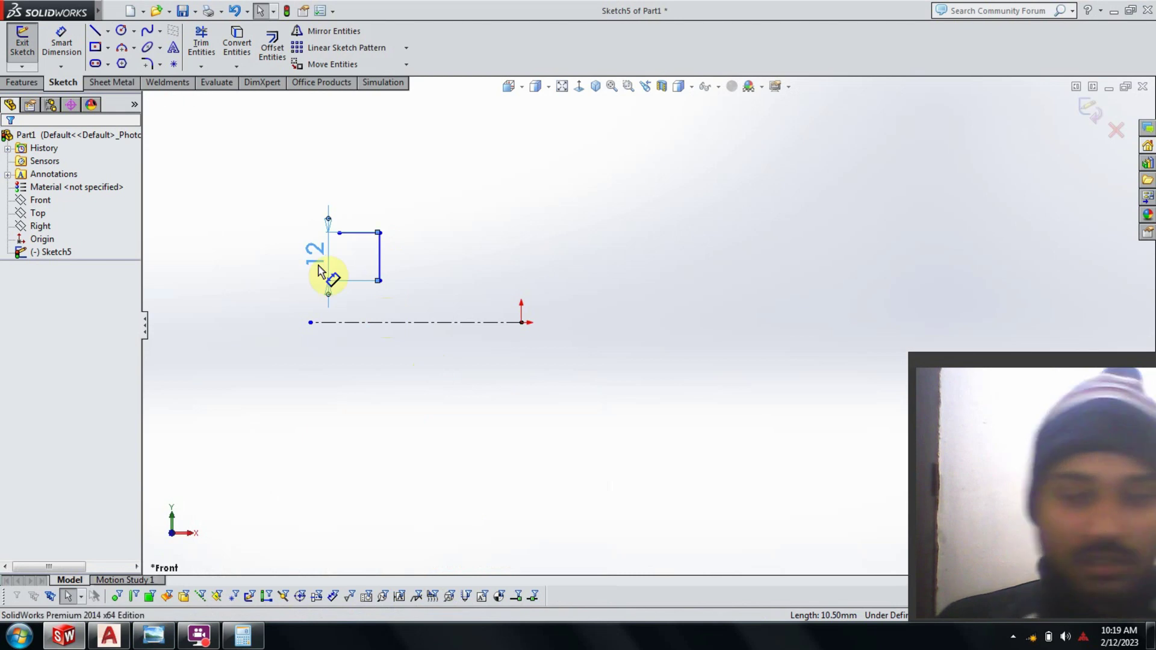
{"action": "key", "text": "Delete"}
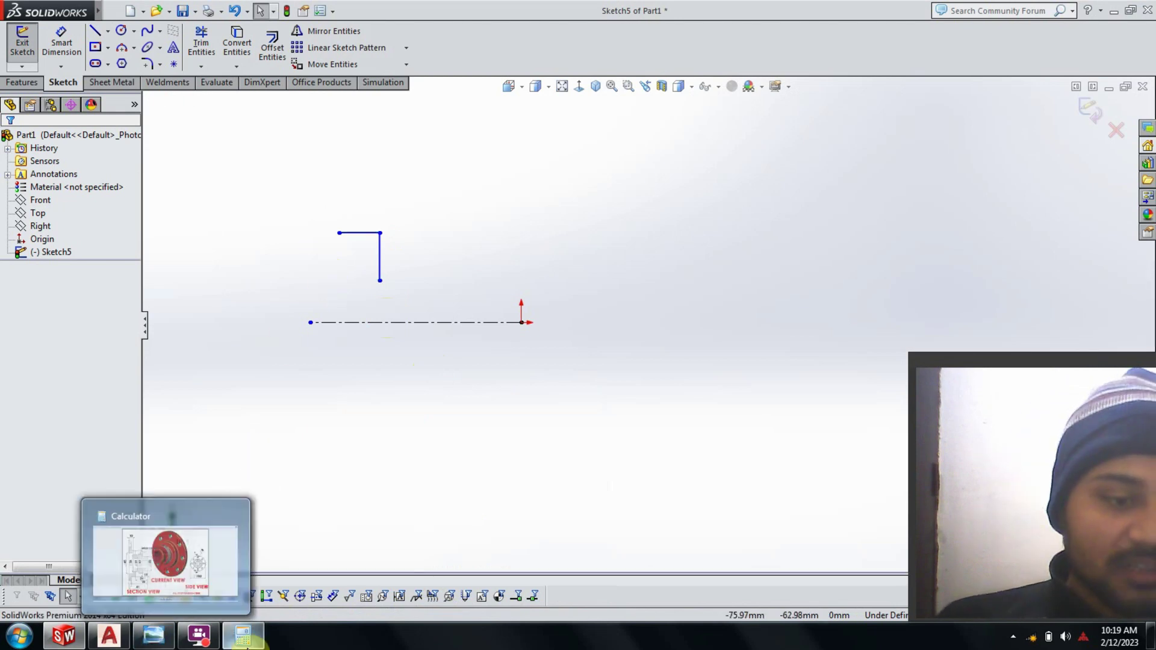
{"action": "mouse_move", "coordinate": [152, 637]}
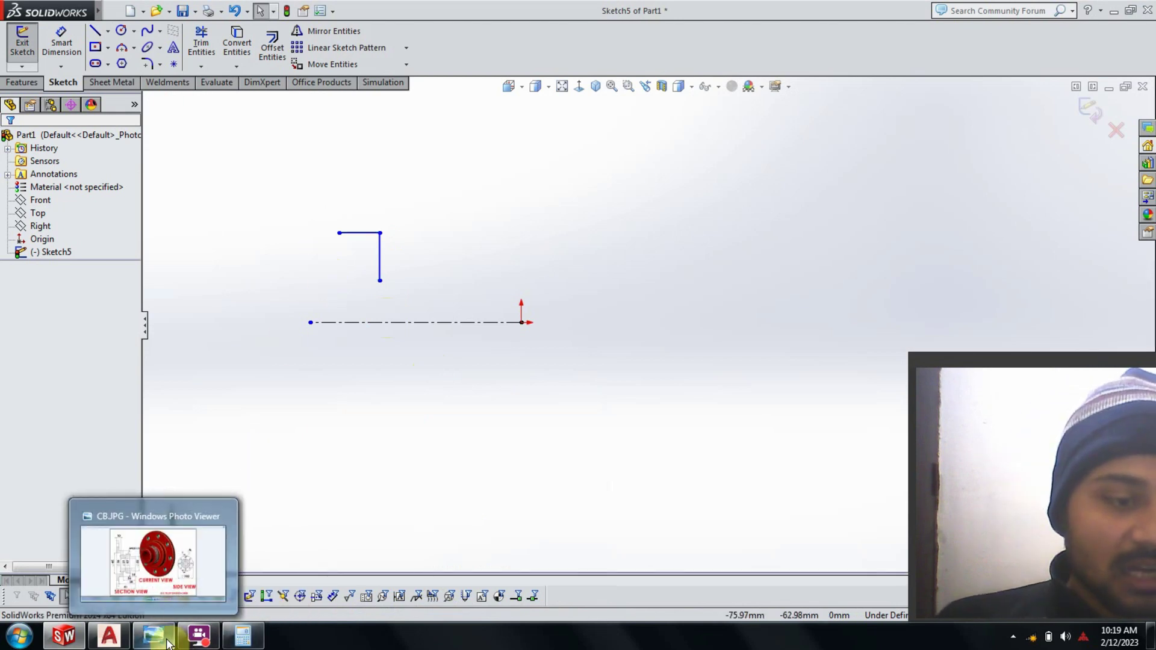
{"action": "left_click", "coordinate": [168, 643]}
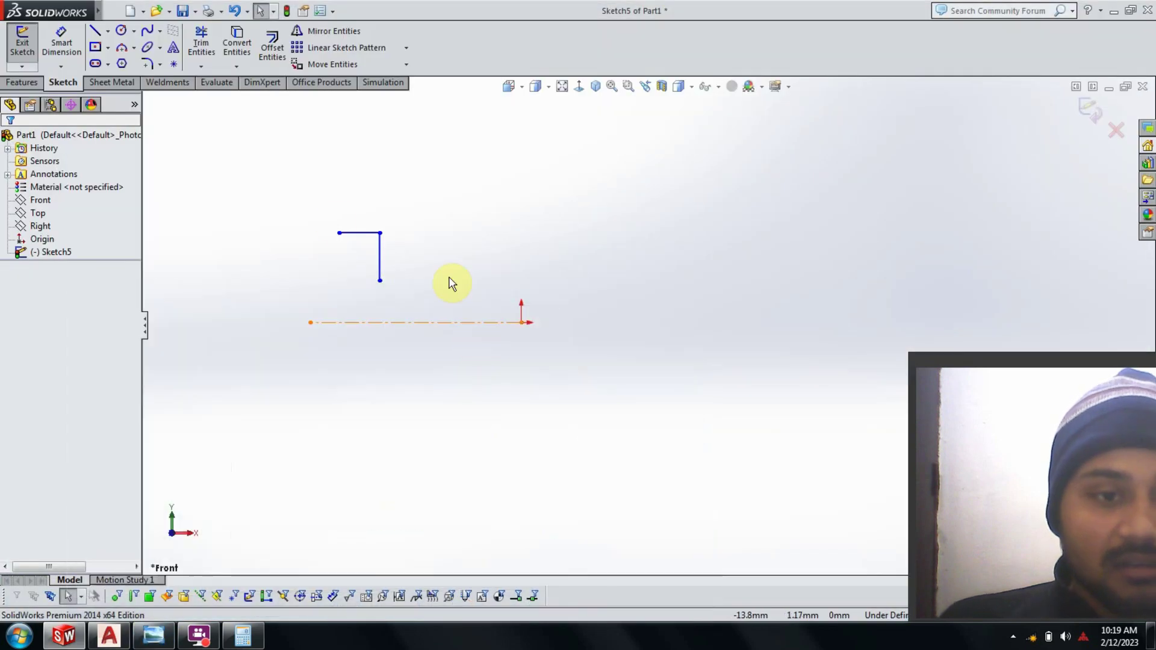
Draw a horizontal line from the vertical line's bottom and dimension it to 31 mm
{"action": "left_click", "coordinate": [97, 31]}
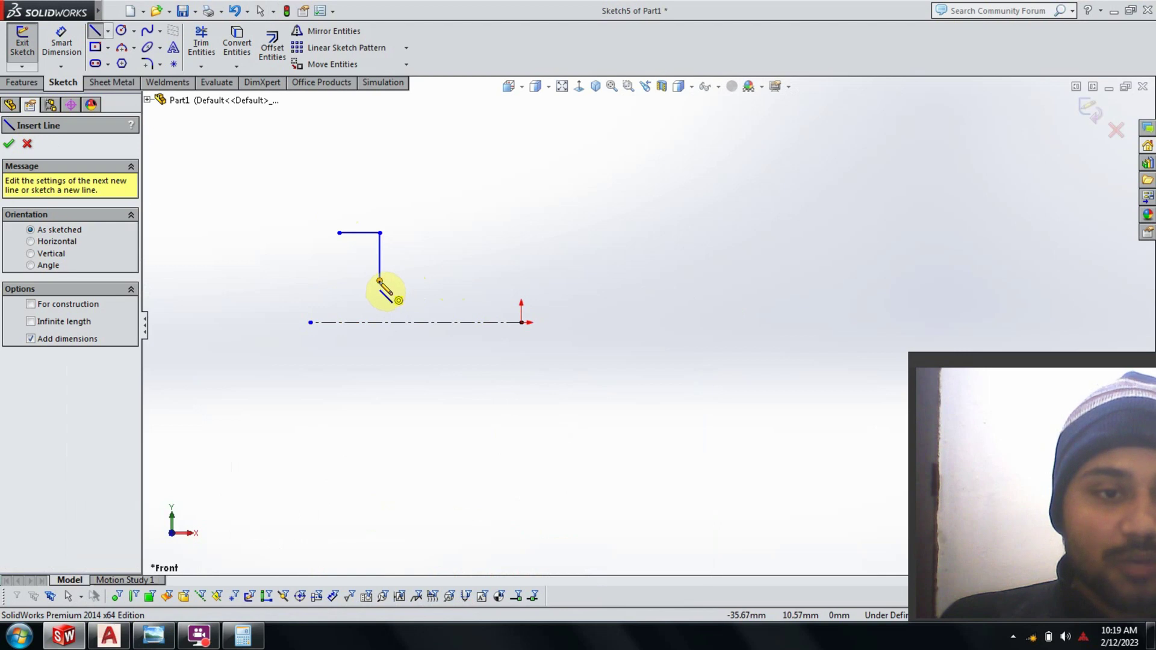
{"action": "left_click", "coordinate": [380, 281]}
{"action": "left_click", "coordinate": [545, 281]}
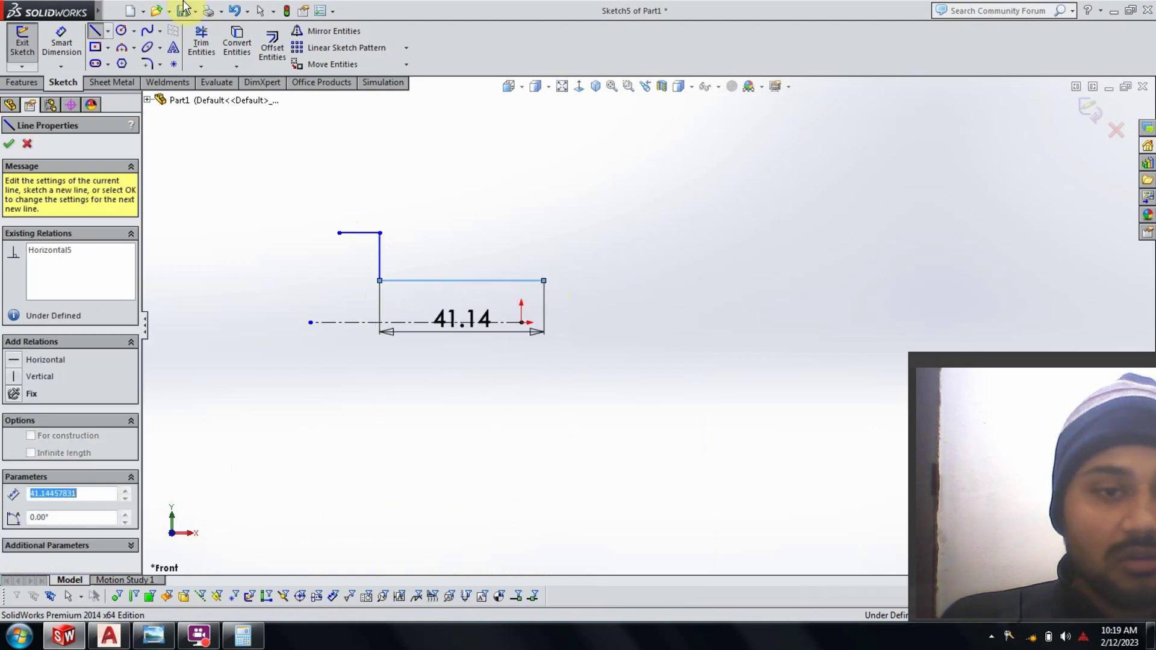
{"action": "key", "text": "Escape"}
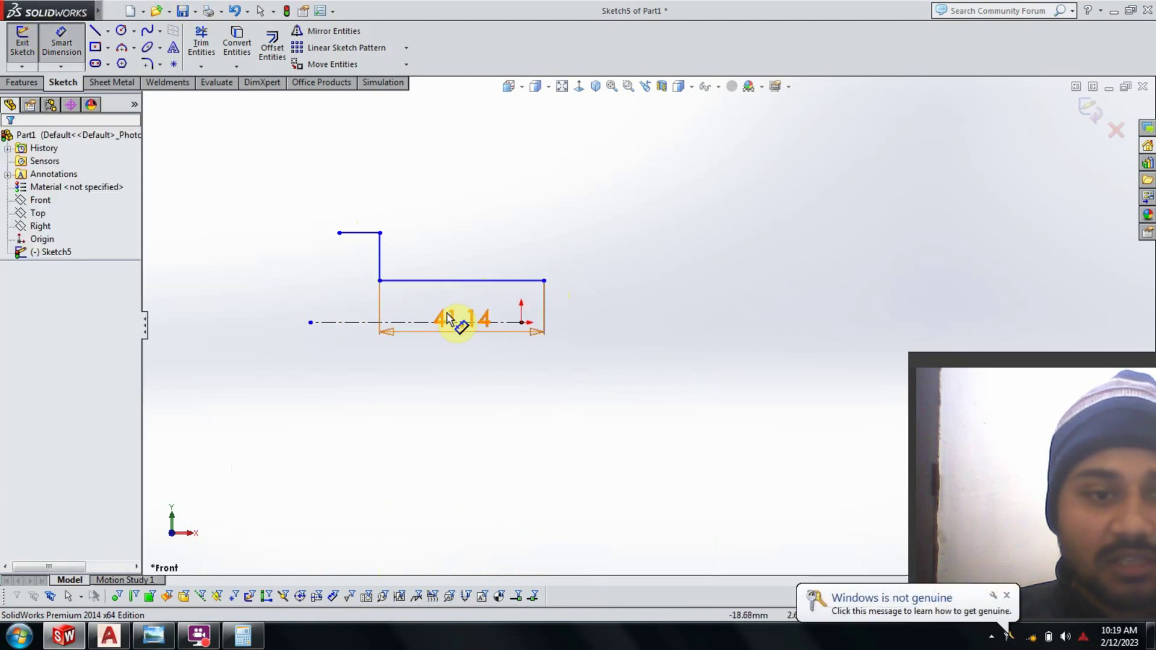
{"action": "left_click", "coordinate": [446, 313]}
{"action": "type", "text": "31"}
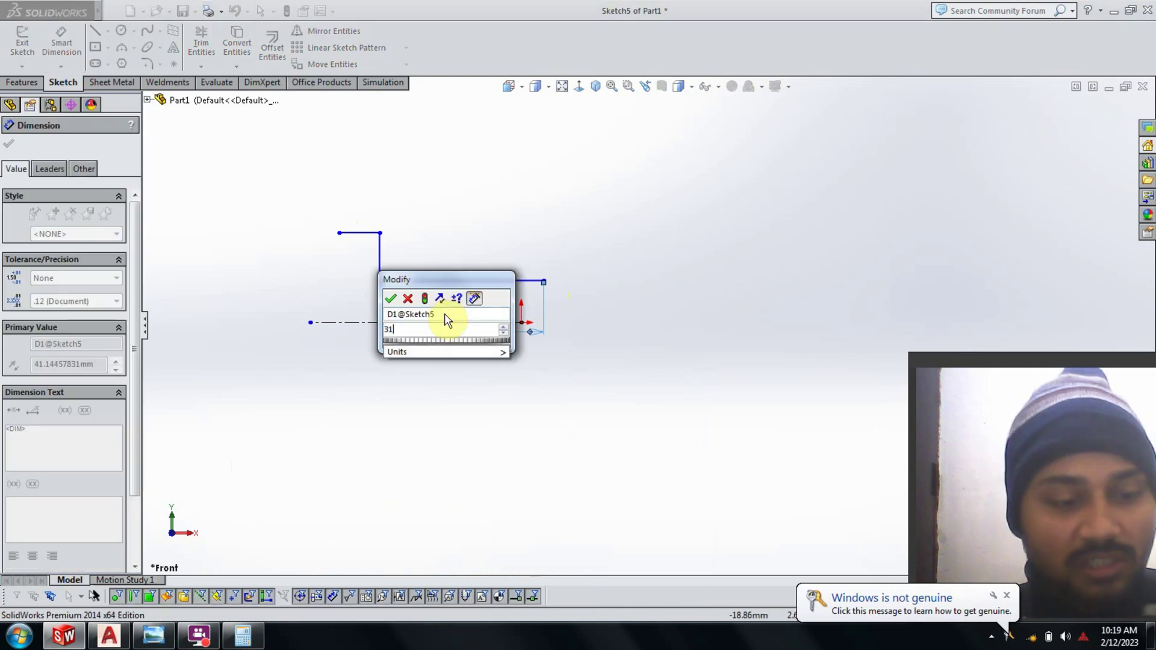
{"action": "key", "text": "Return"}
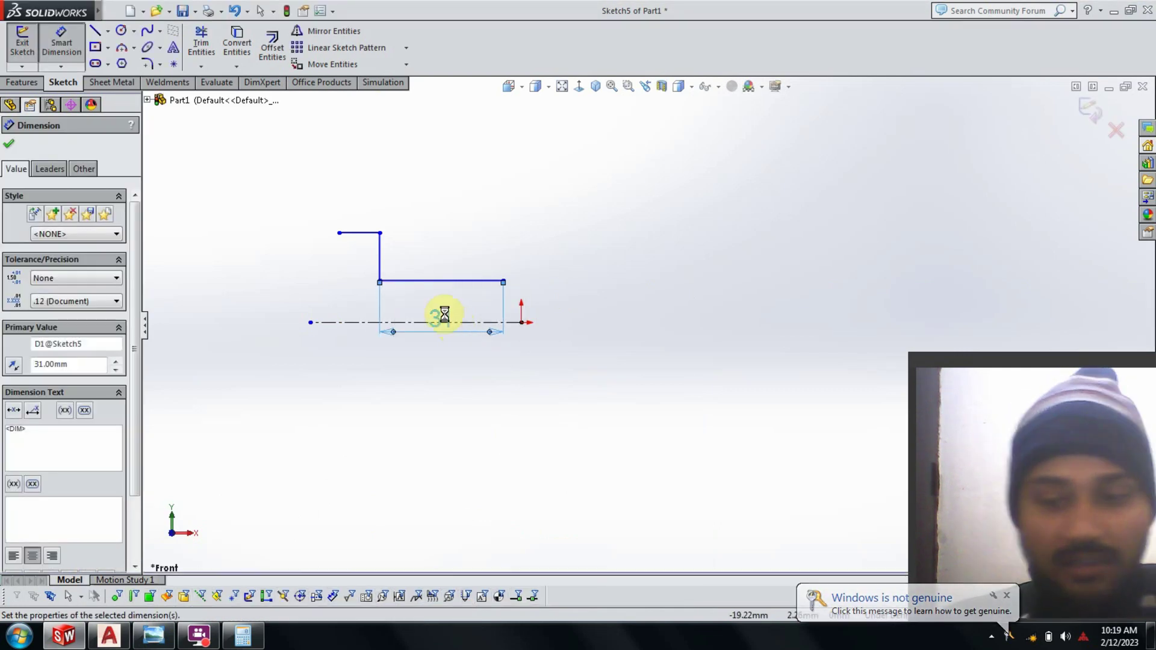
{"action": "key", "text": "Escape"}
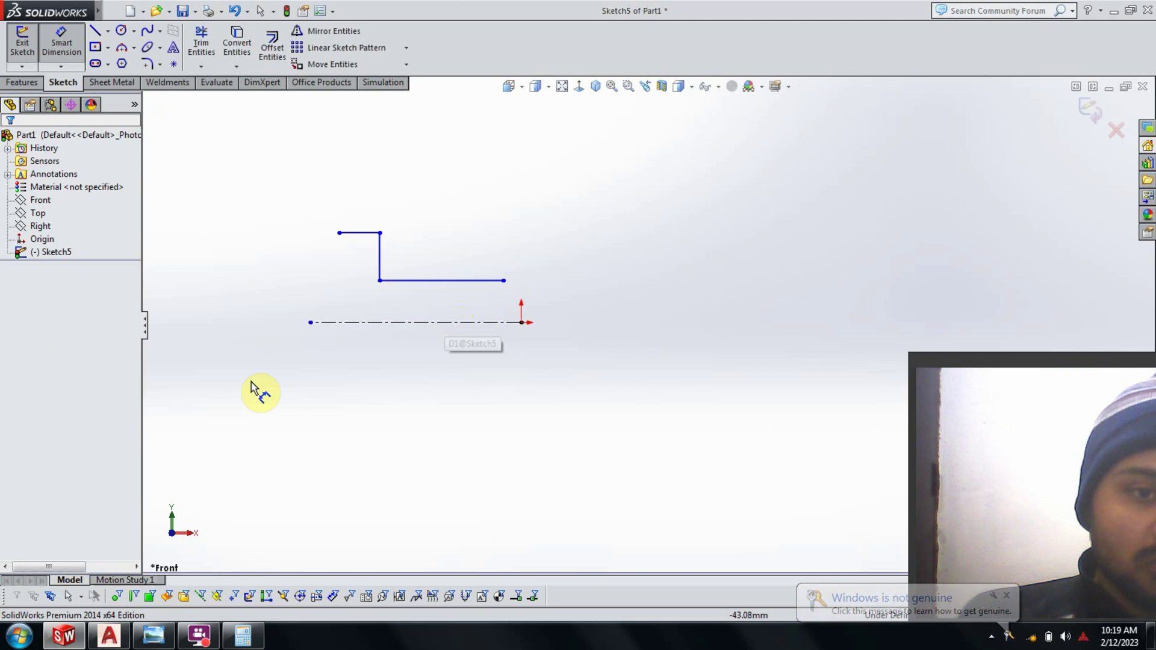
Recheck the flange drawing and Calculator, then minimise the calculator
{"action": "left_click", "coordinate": [153, 635]}
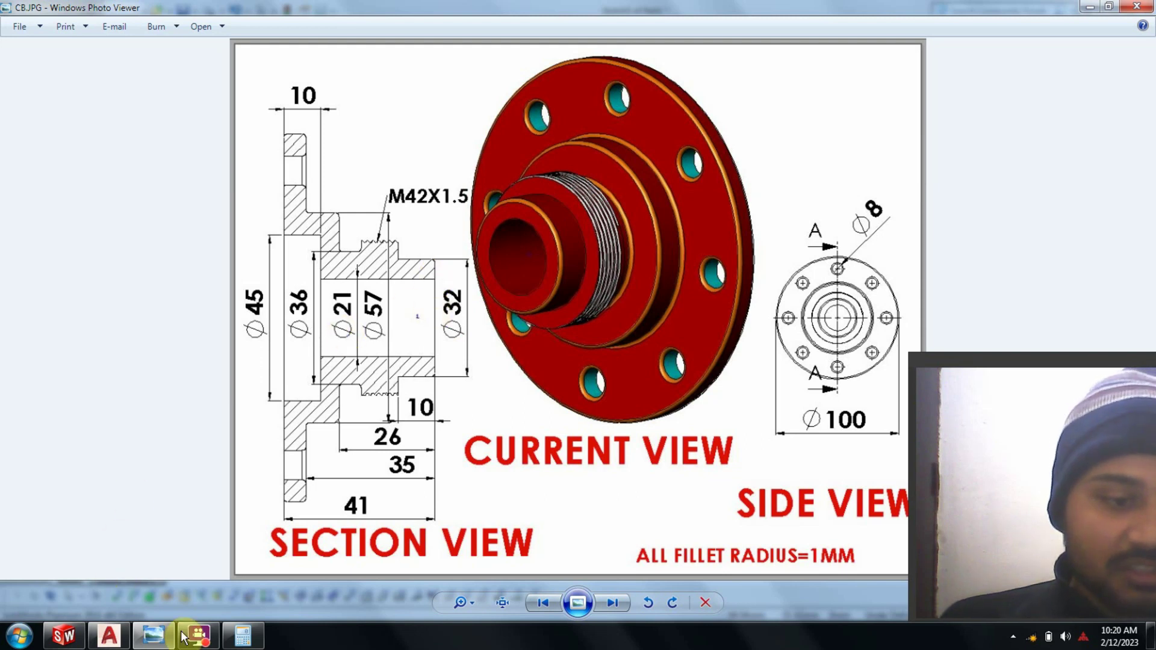
{"action": "left_click", "coordinate": [243, 635]}
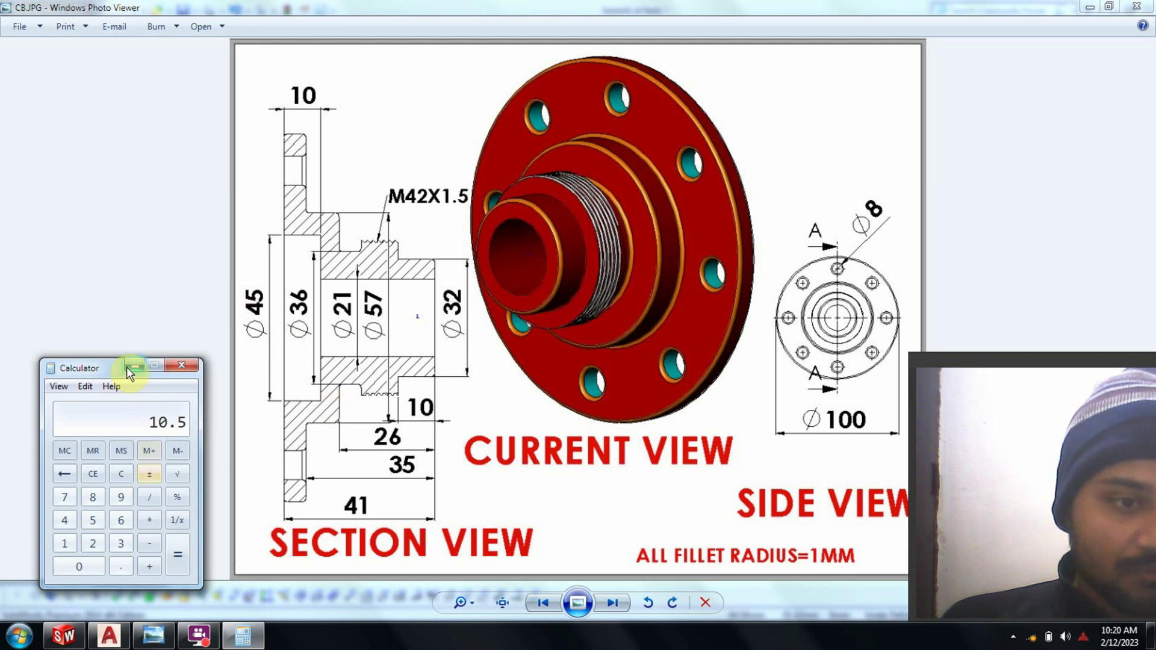
{"action": "left_click", "coordinate": [124, 595]}
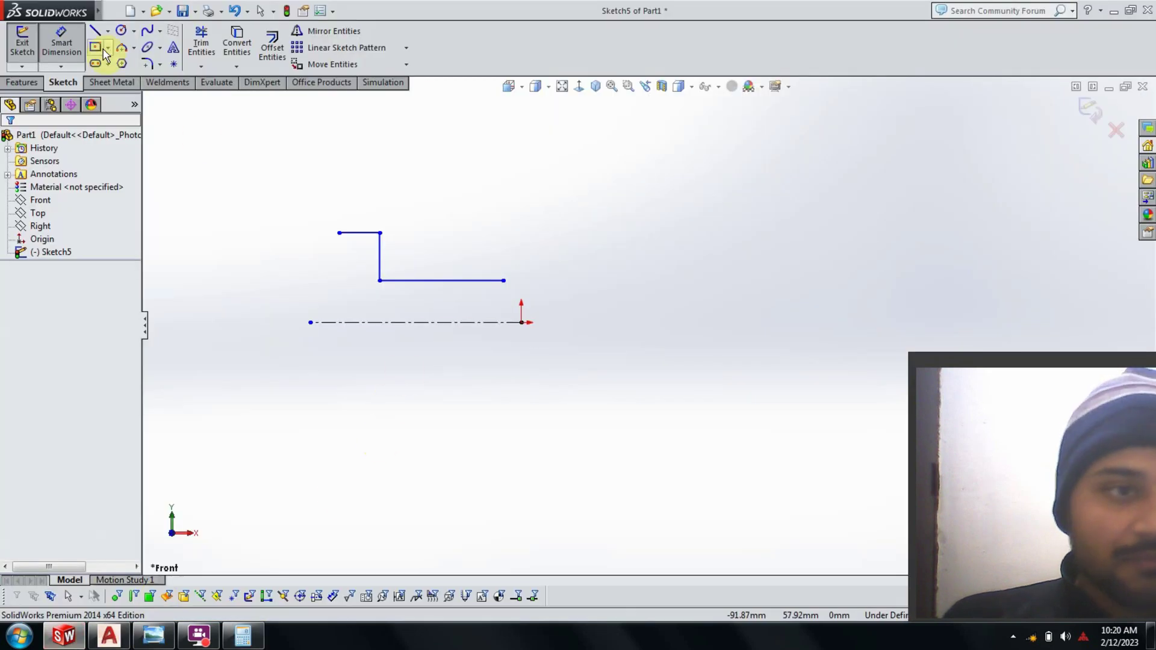
Draw a trial vertical line up from the centreline's right end, then undo it
{"action": "left_click", "coordinate": [95, 31]}
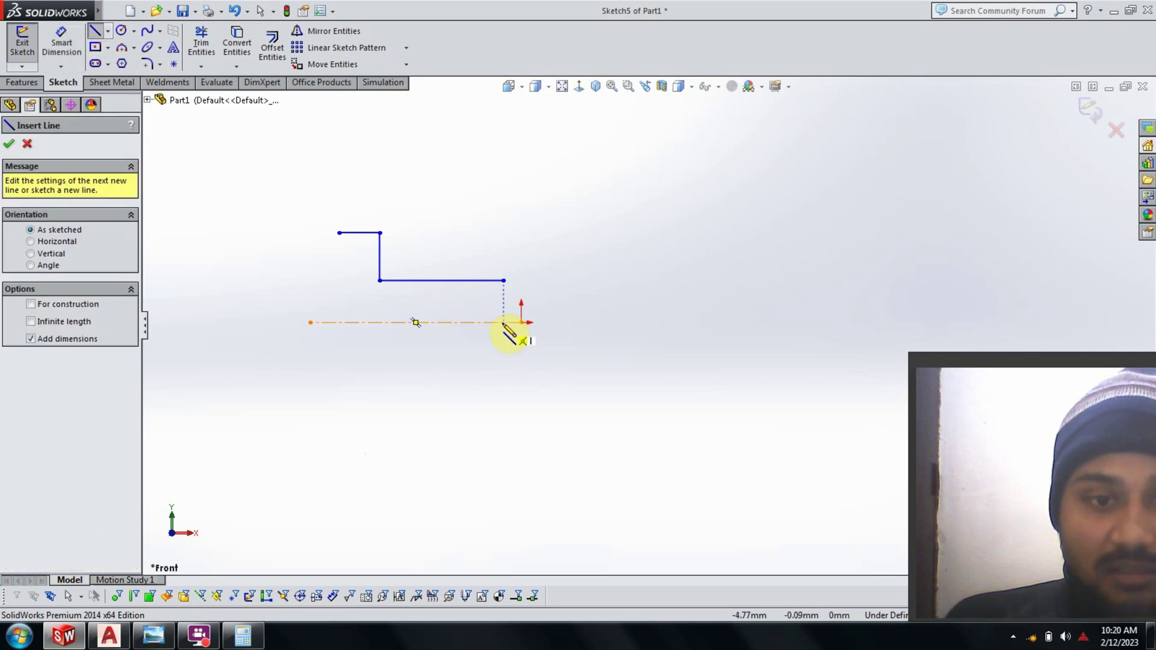
{"action": "left_click", "coordinate": [503, 322]}
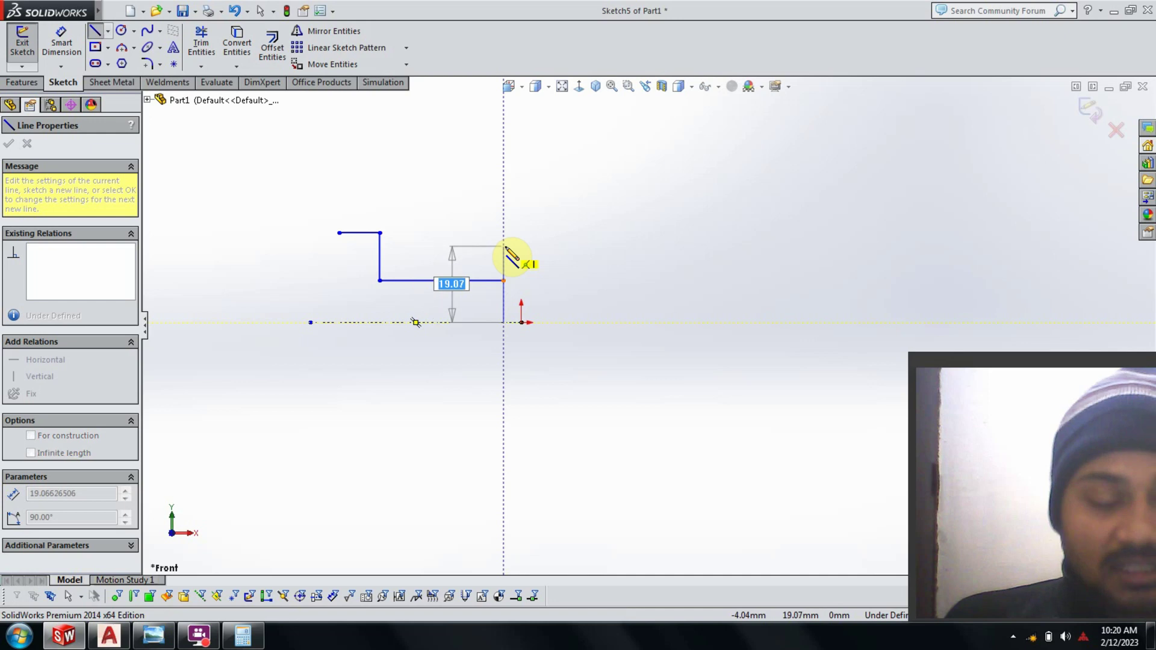
{"action": "type", "text": "16"}
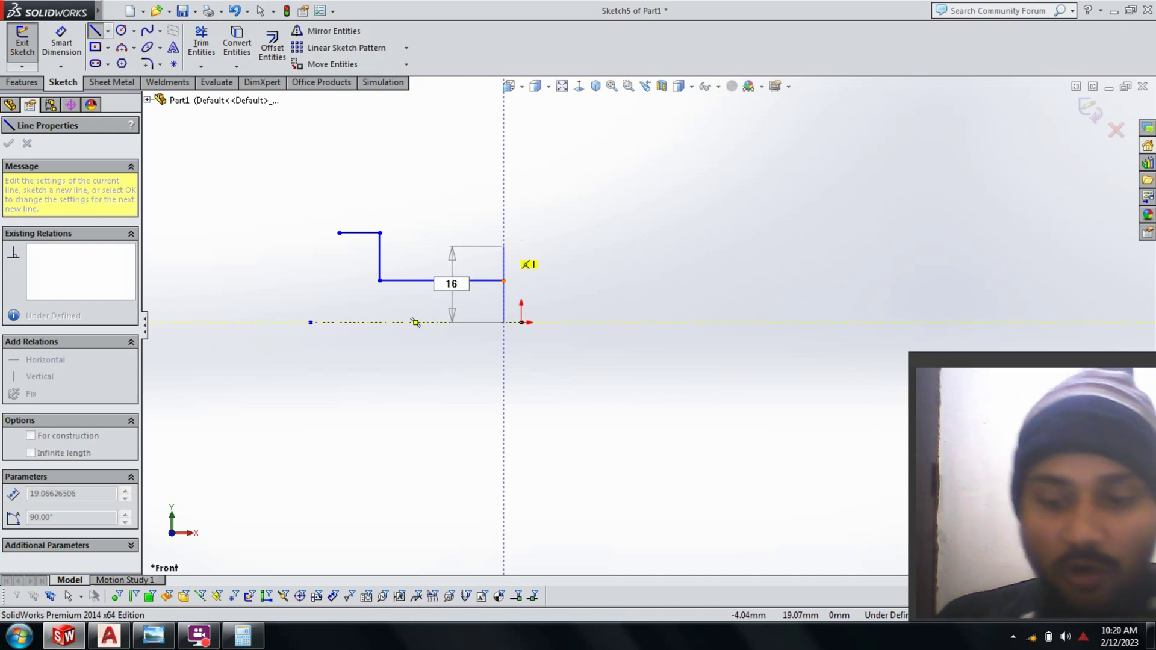
{"action": "key", "text": "BackSpace"}
{"action": "key", "text": "BackSpace"}
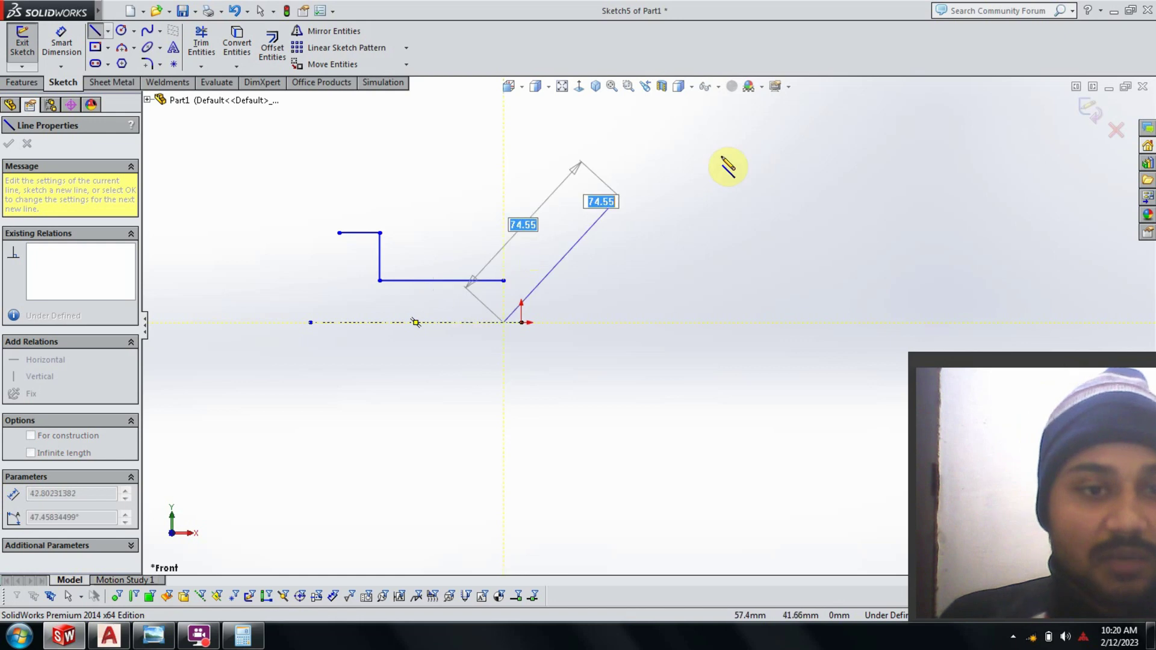
{"action": "left_click", "coordinate": [496, 210]}
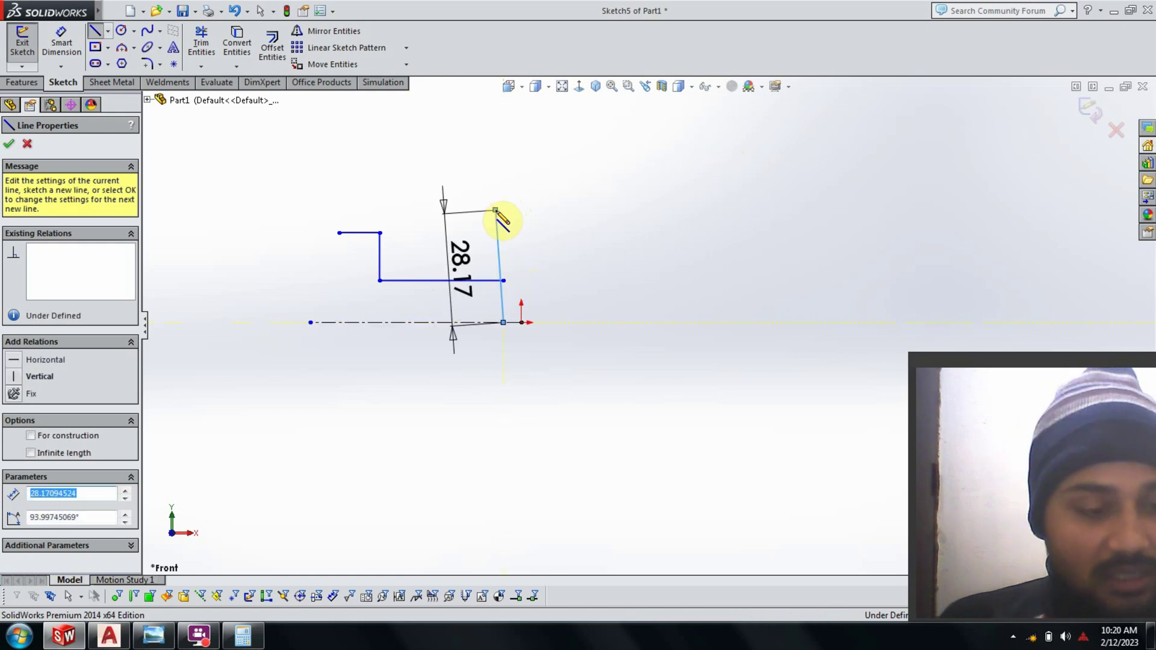
{"action": "key", "text": "Escape"}
{"action": "key", "text": "Escape"}
{"action": "key", "text": "ctrl+z"}
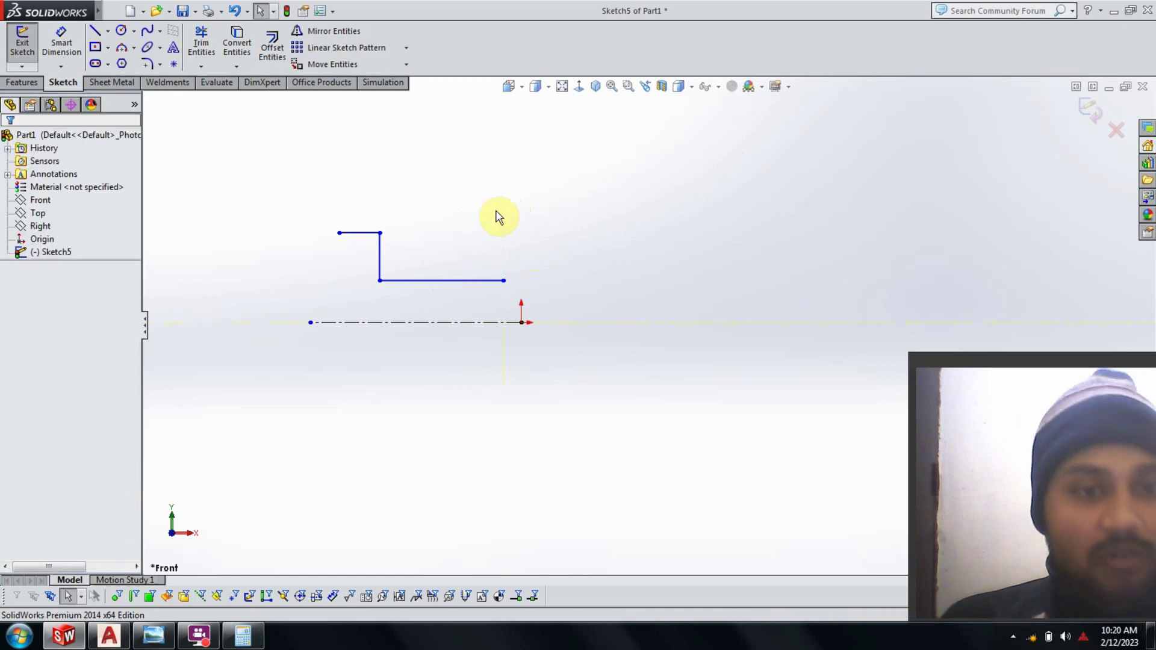
{"action": "left_click", "coordinate": [97, 30]}
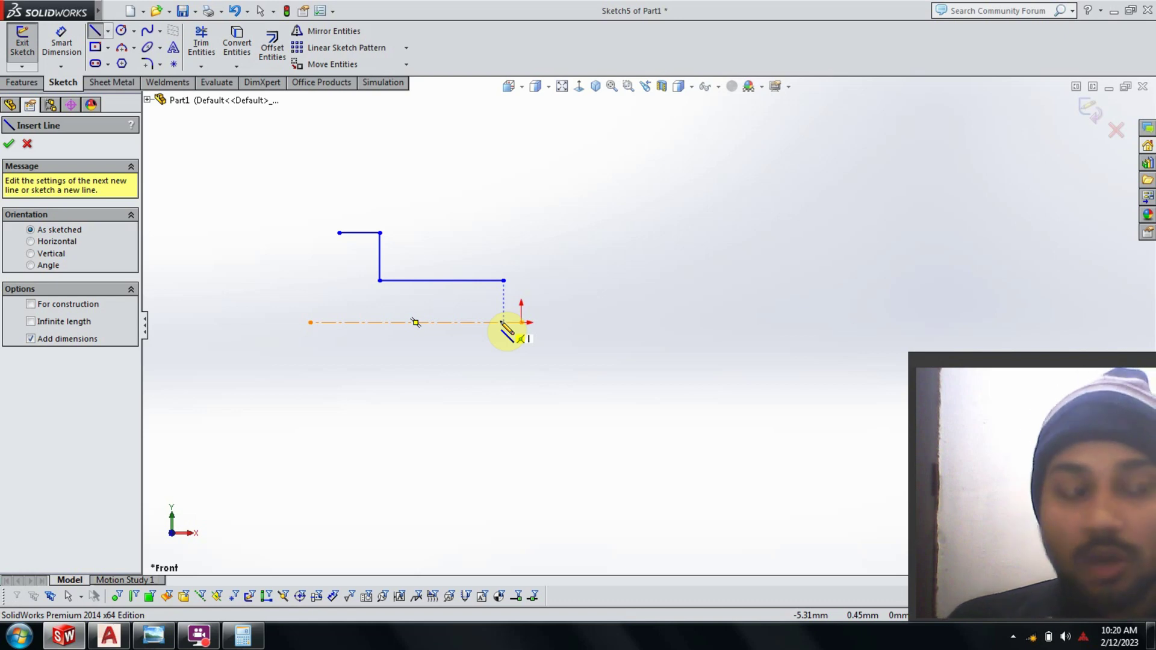
Draw a vertical line from the centreline's right end up to the horizontal line and dimension it
{"action": "left_click", "coordinate": [504, 322]}
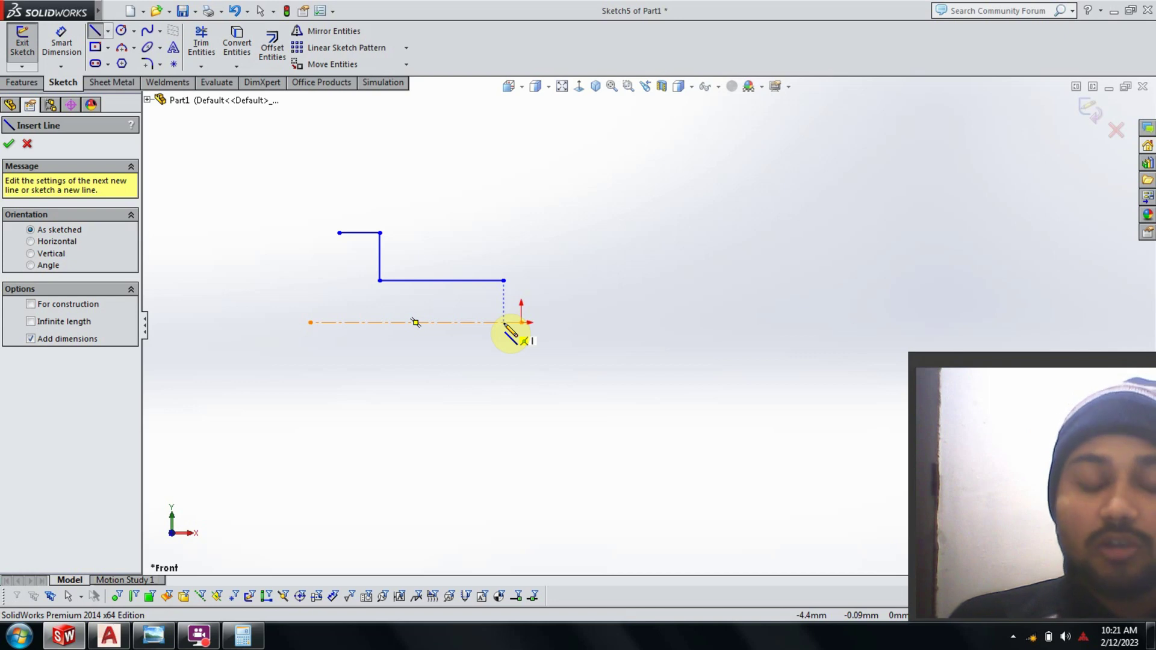
{"action": "left_click", "coordinate": [504, 323]}
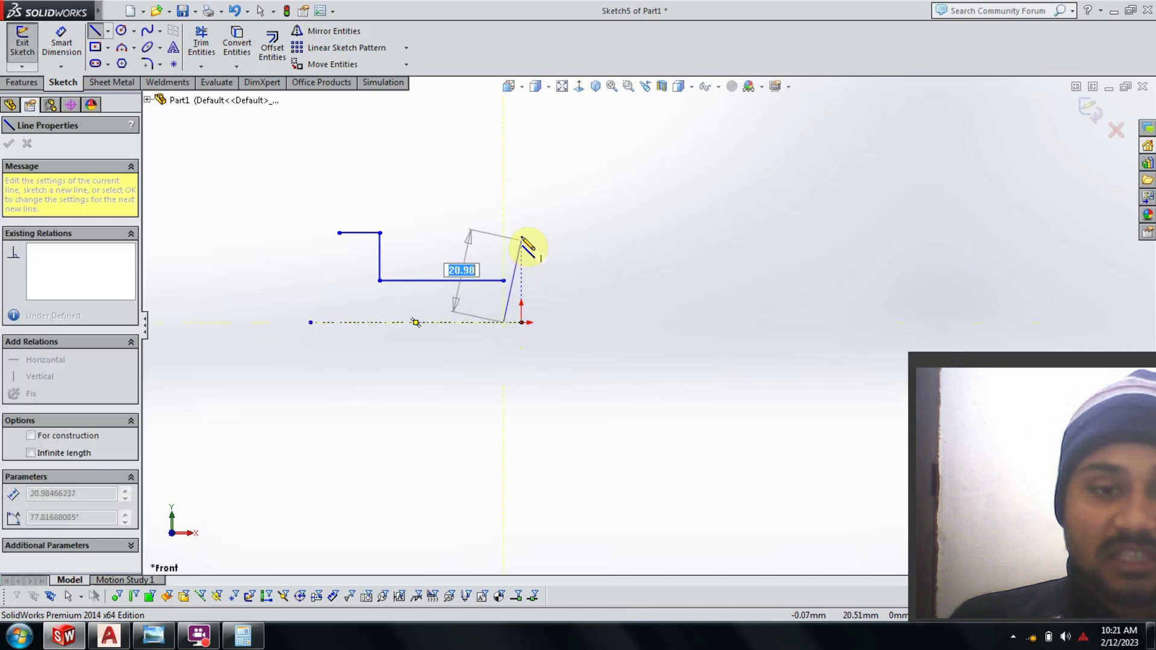
{"action": "left_click", "coordinate": [504, 216]}
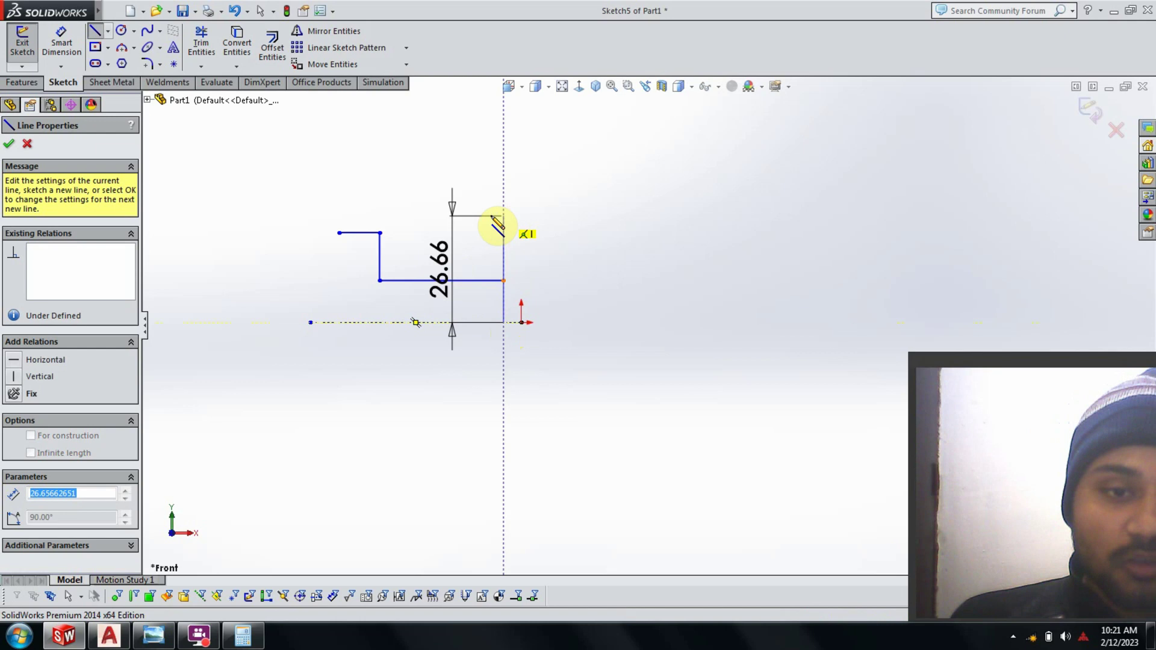
{"action": "left_click", "coordinate": [95, 30]}
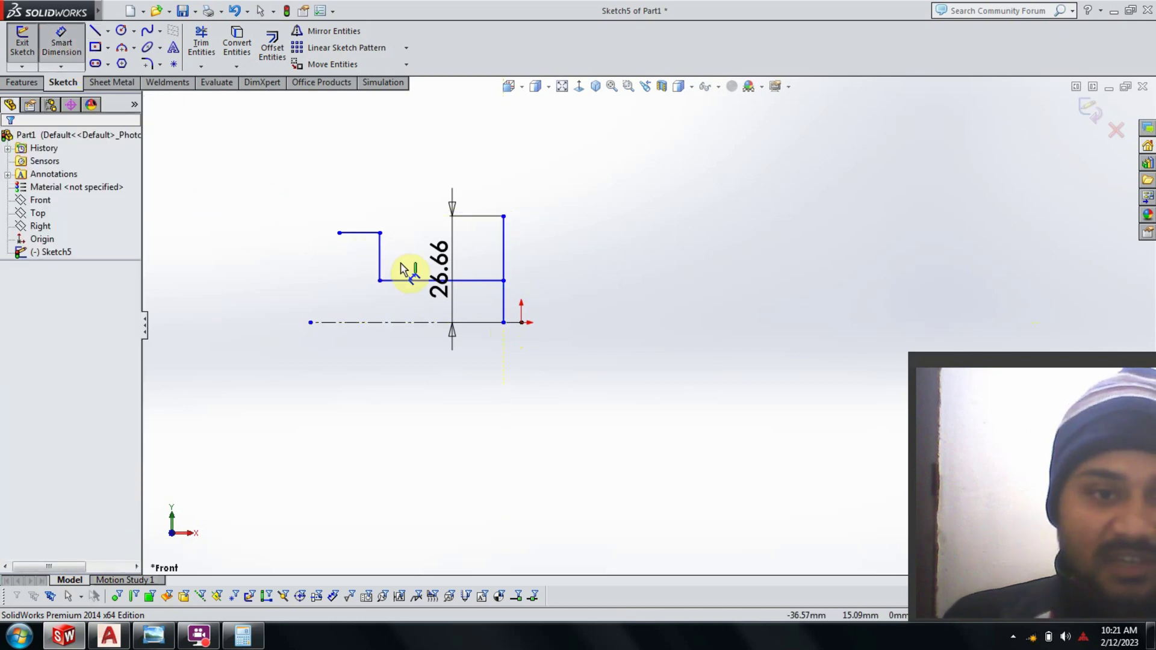
{"action": "left_click", "coordinate": [434, 262]}
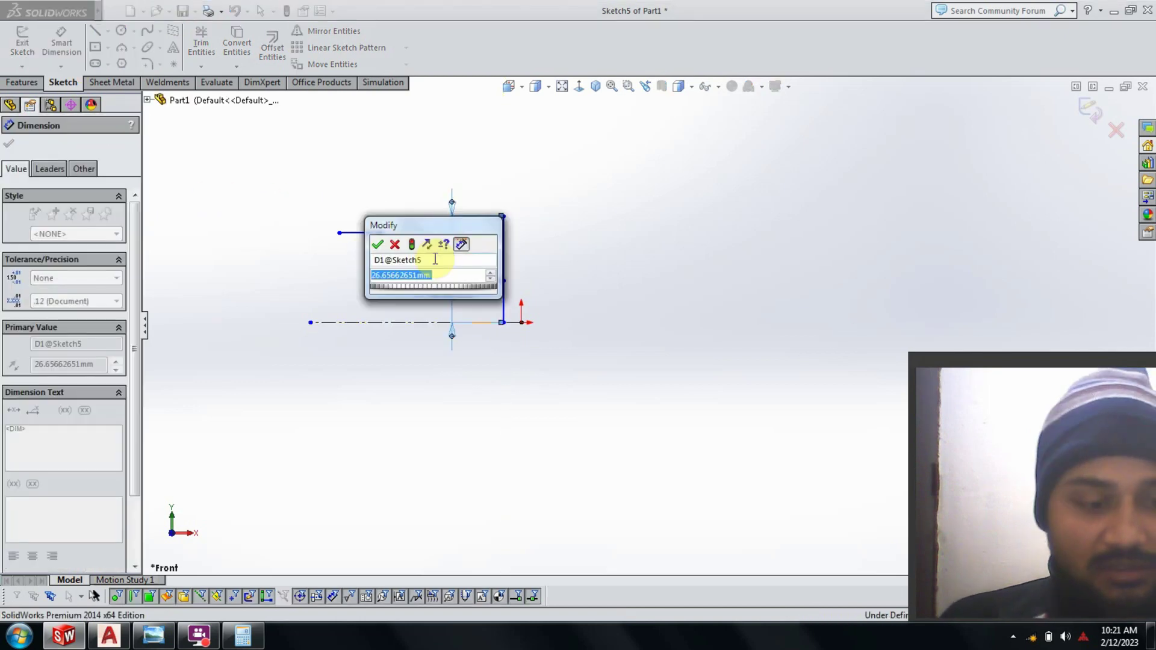
{"action": "right_click", "coordinate": [193, 407]}
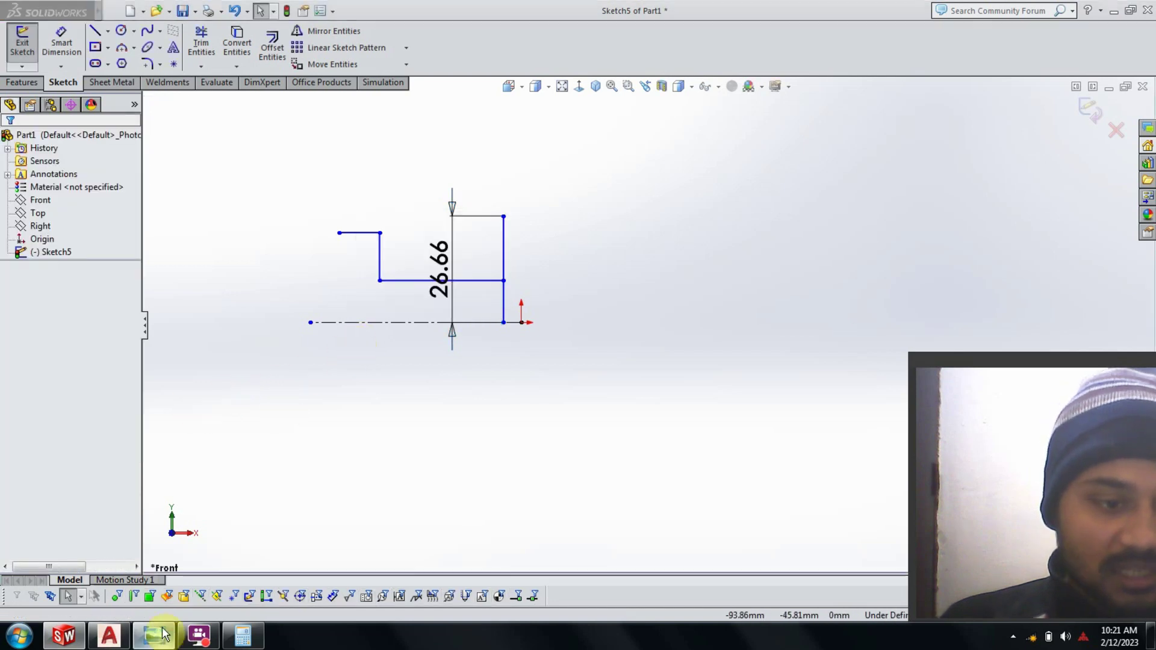
Check the reference drawing and set the vertical line's height to 16 mm
{"action": "left_click", "coordinate": [154, 635]}
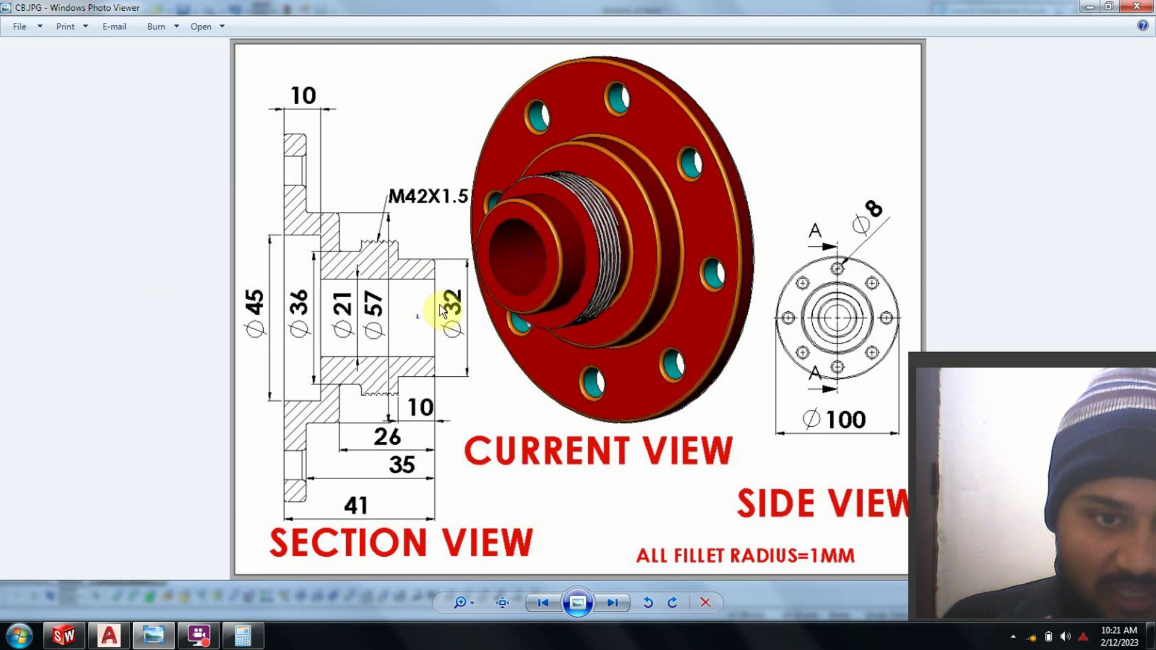
{"action": "left_click", "coordinate": [171, 634]}
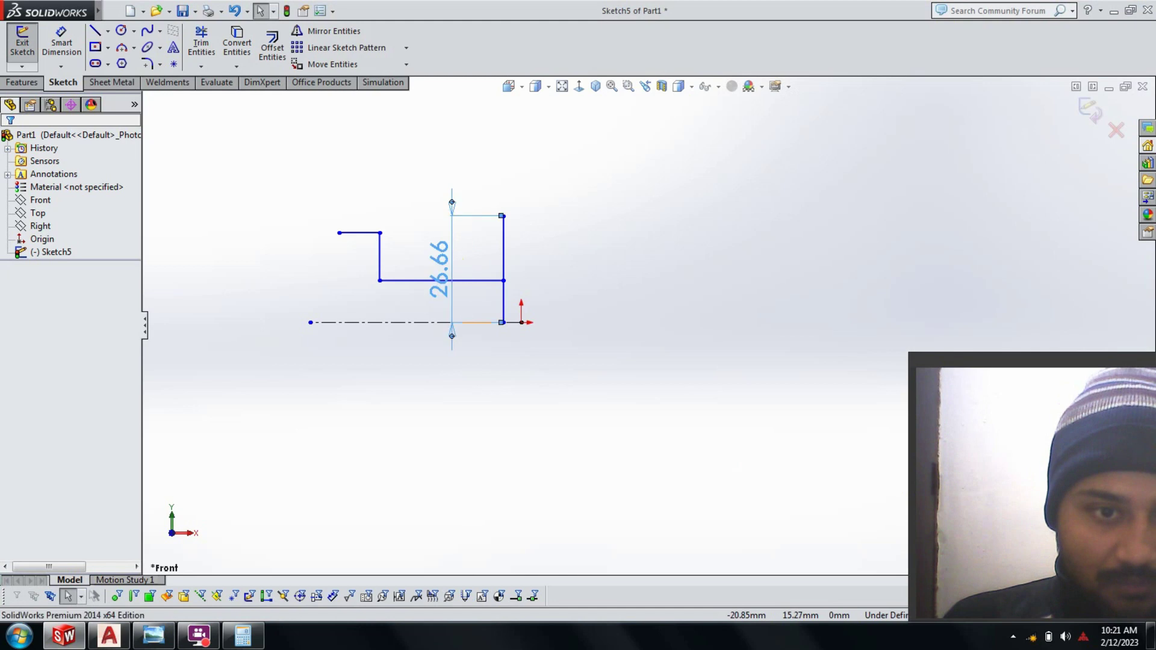
{"action": "double_click", "coordinate": [439, 269]}
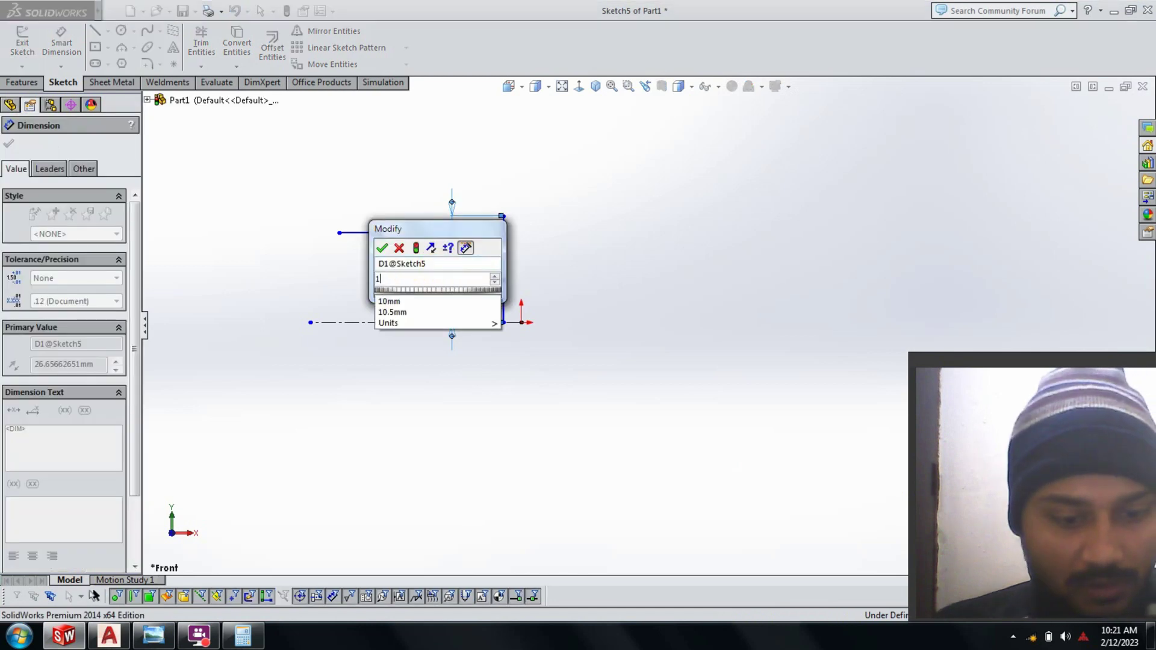
{"action": "type", "text": "16"}
{"action": "key", "text": "Return"}
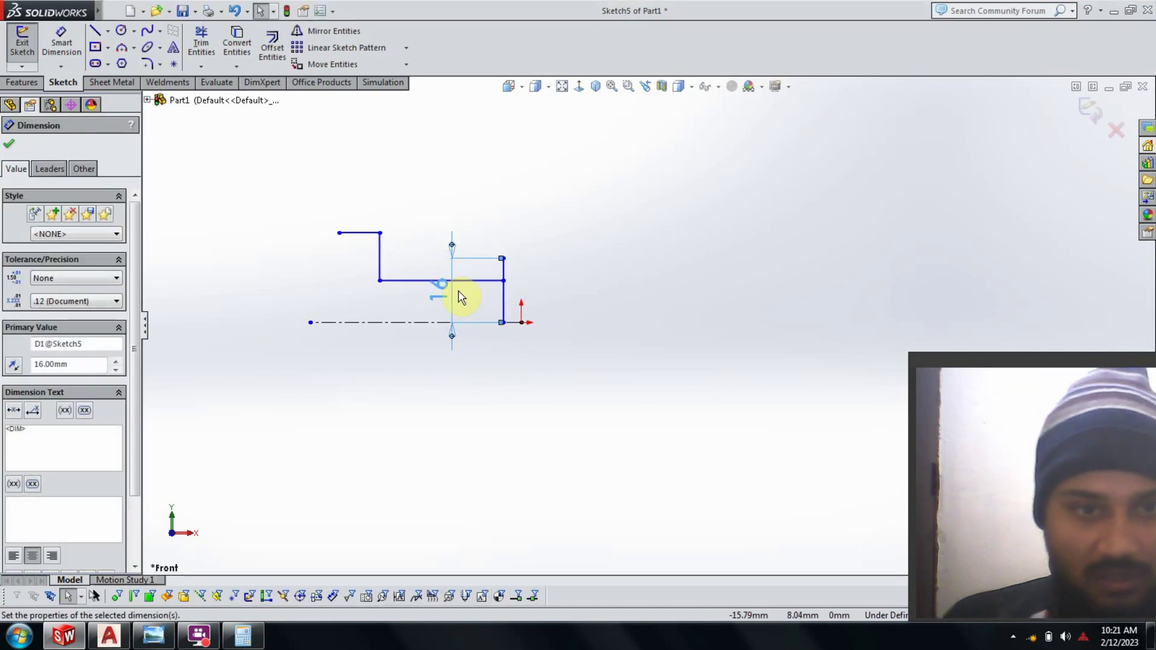
{"action": "key", "text": "Delete"}
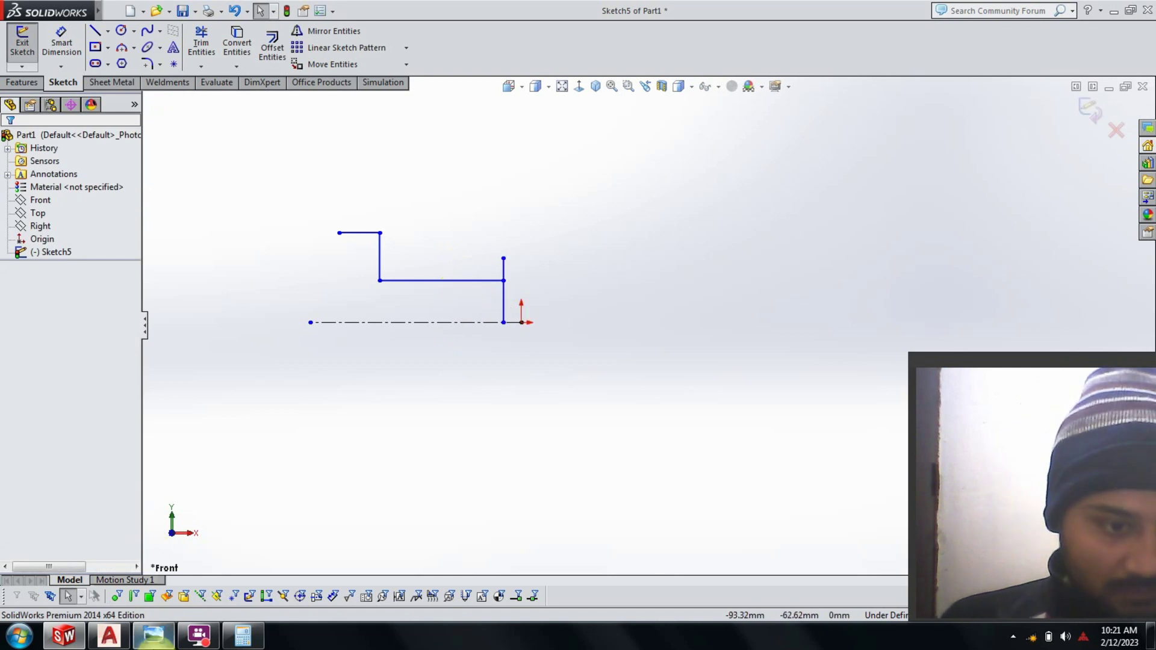
{"action": "left_click", "coordinate": [166, 637]}
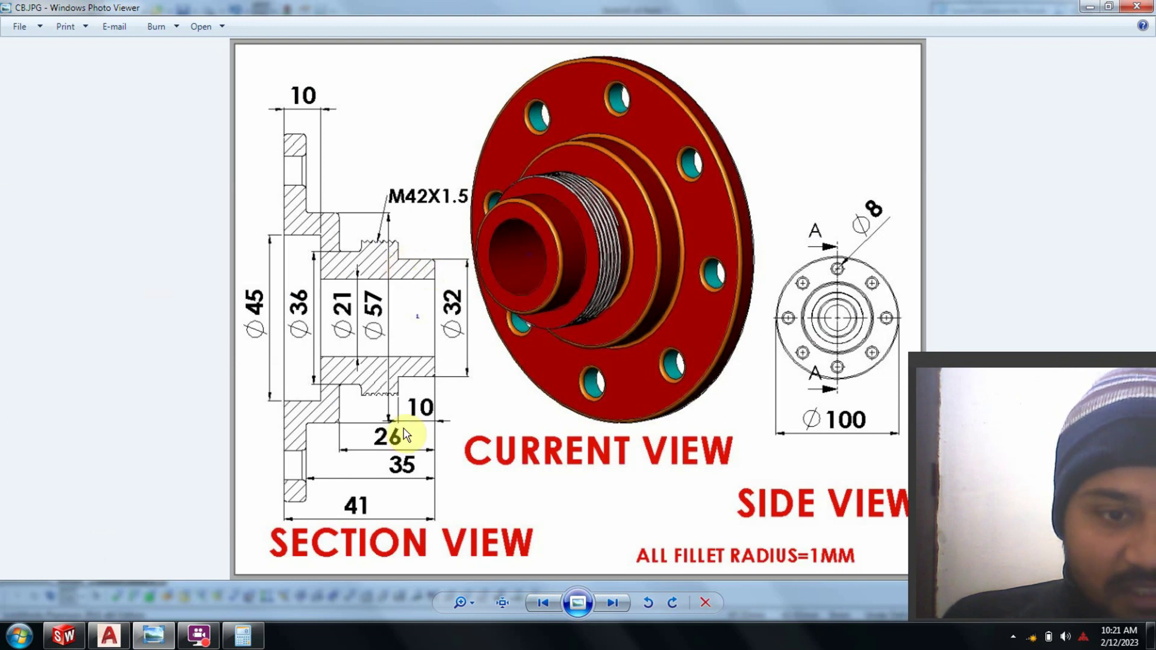
Draw a short horizontal line left from the top of the right edge, dimensioned to 10 mm
{"action": "left_click", "coordinate": [161, 636]}
{"action": "left_click", "coordinate": [96, 31]}
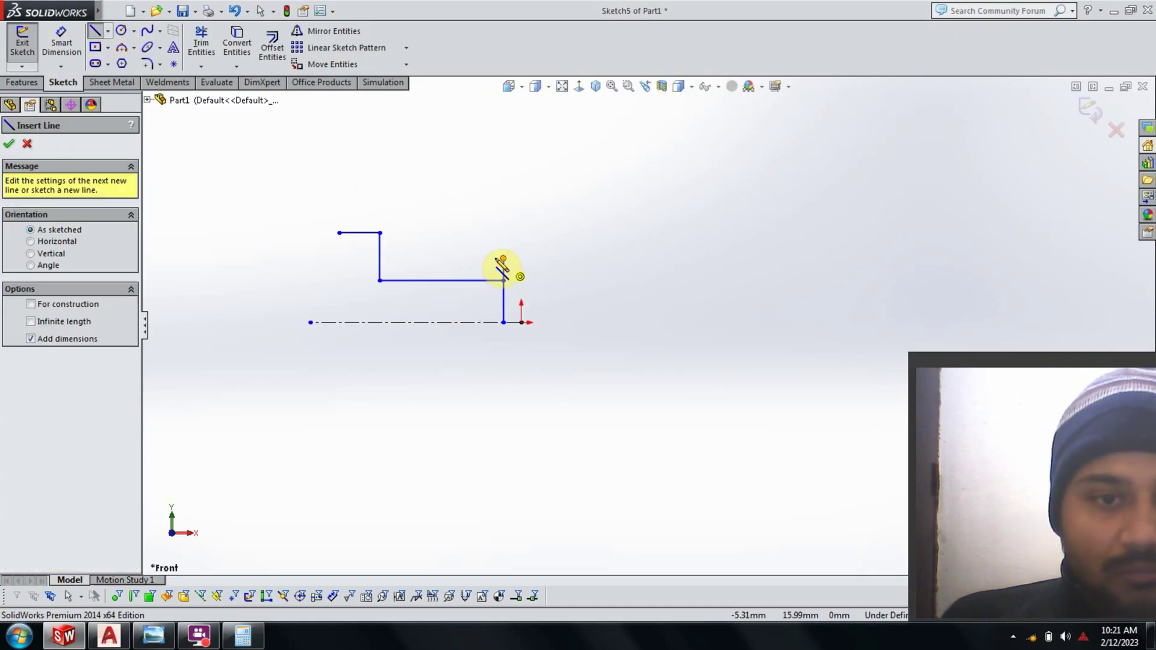
{"action": "left_click", "coordinate": [503, 259]}
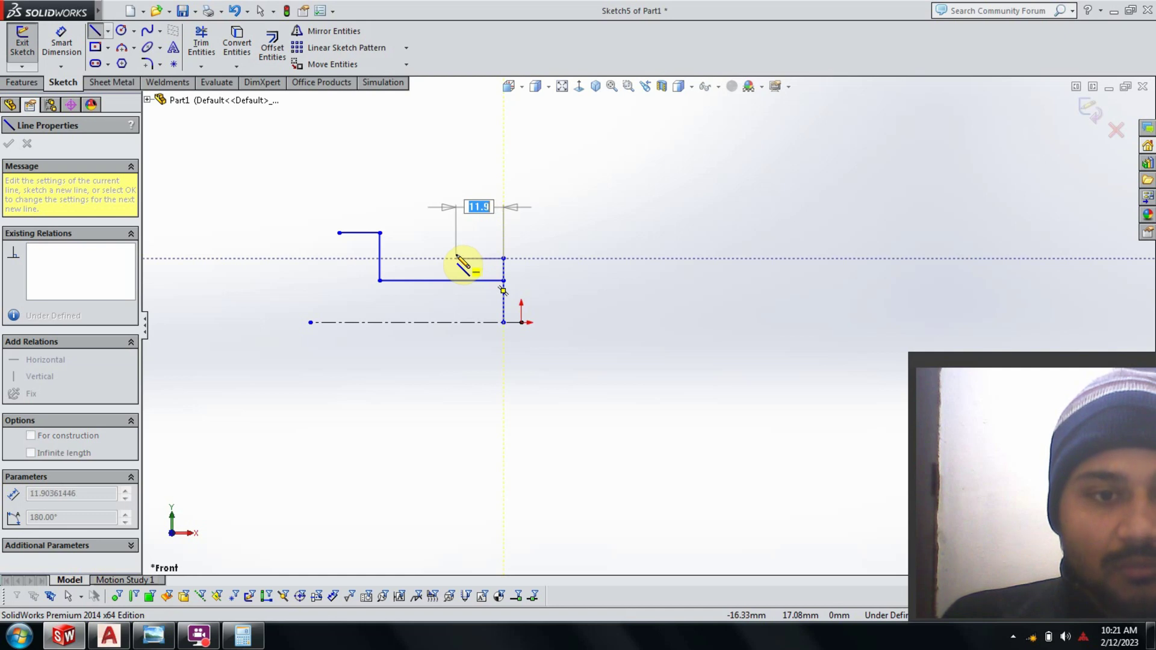
{"action": "left_click", "coordinate": [456, 258]}
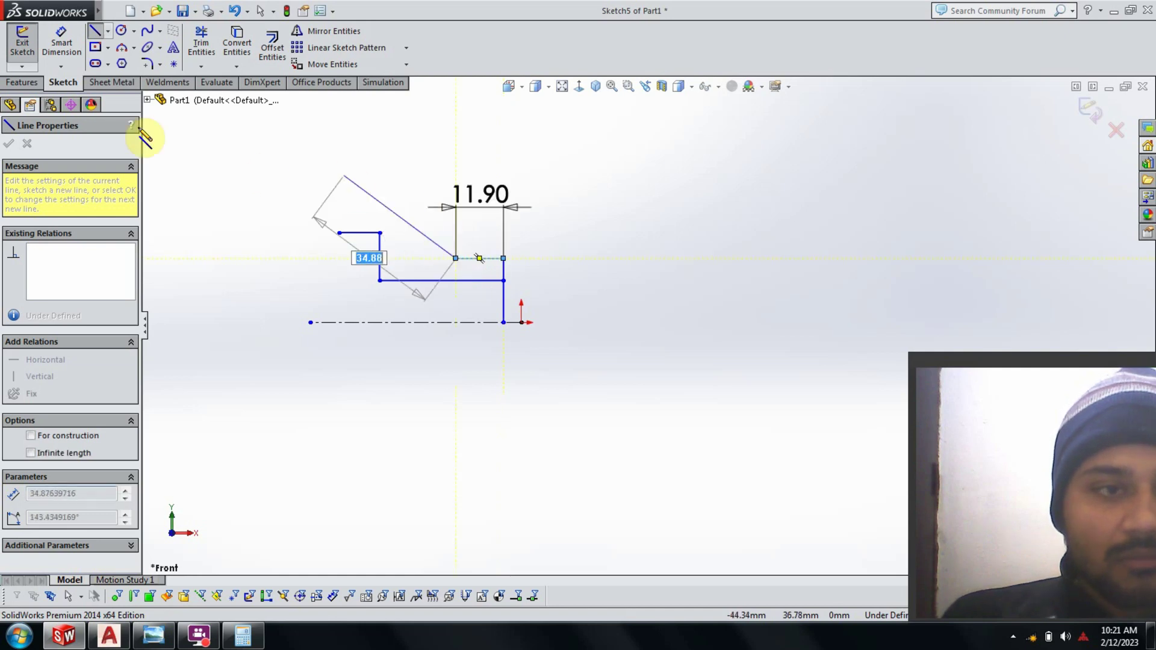
{"action": "left_click", "coordinate": [54, 34]}
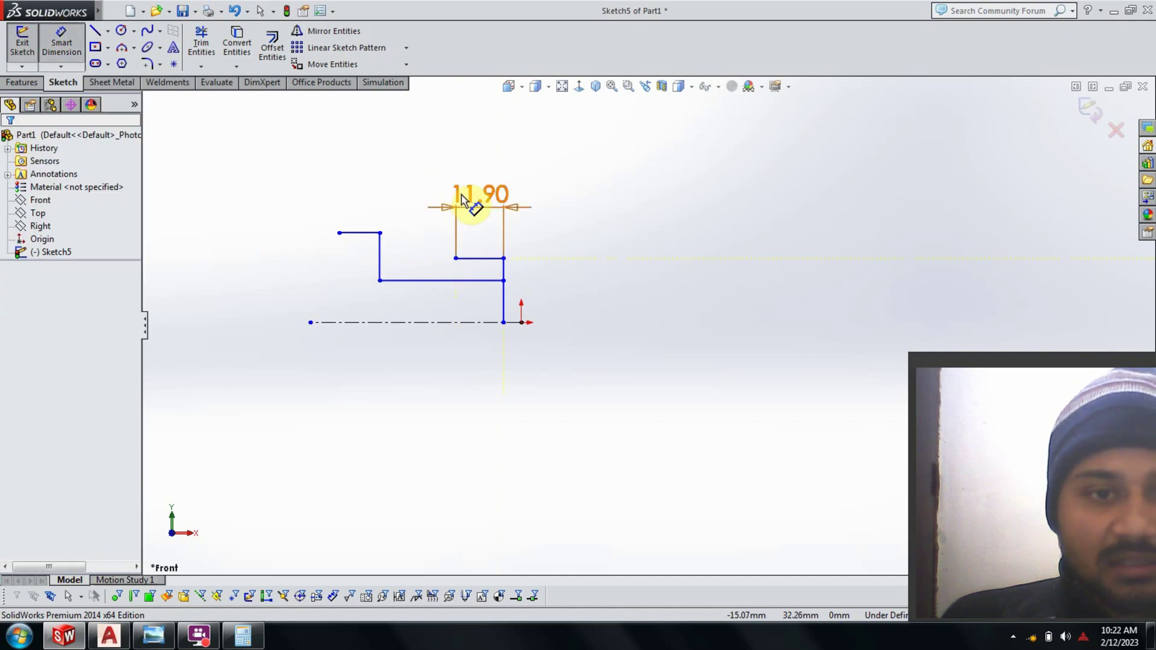
{"action": "left_click", "coordinate": [462, 194]}
{"action": "type", "text": "12"}
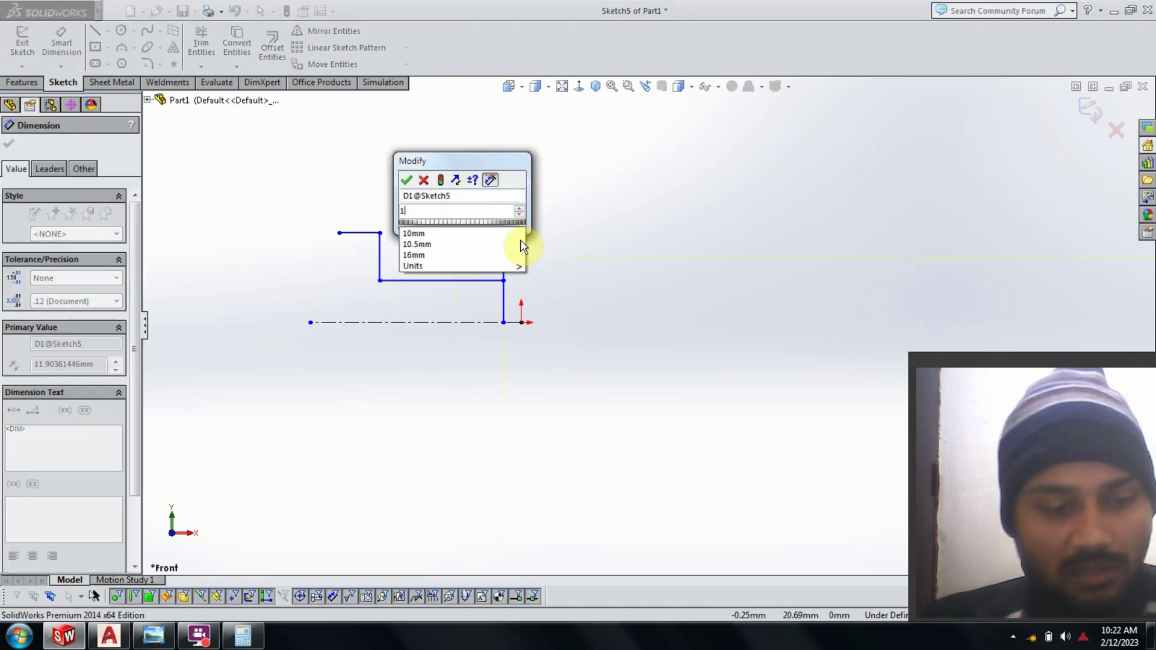
{"action": "key", "text": "Return"}
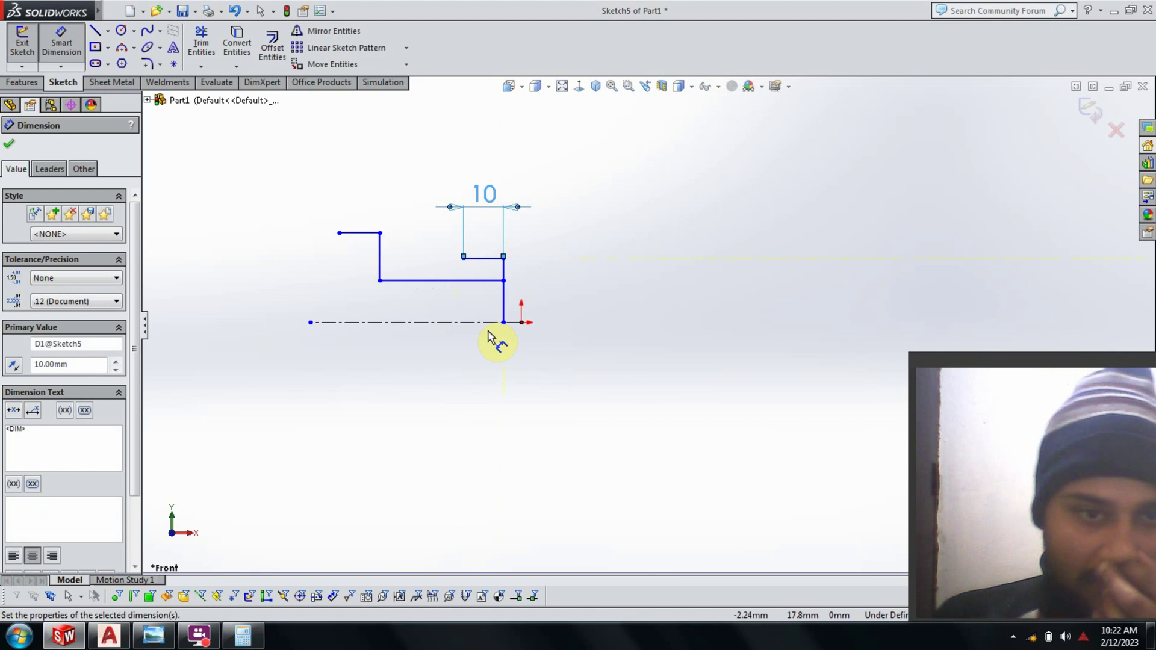
{"action": "left_click", "coordinate": [10, 145]}
Trim away the vertical line down to the centreline and delete the 10 dimension
{"action": "left_click", "coordinate": [201, 45]}
{"action": "scroll", "coordinate": [513, 335], "scroll_direction": "down", "scroll_amount": 3}
{"action": "left_click_drag", "start_coordinate": [566, 262], "coordinate": [473, 262]}
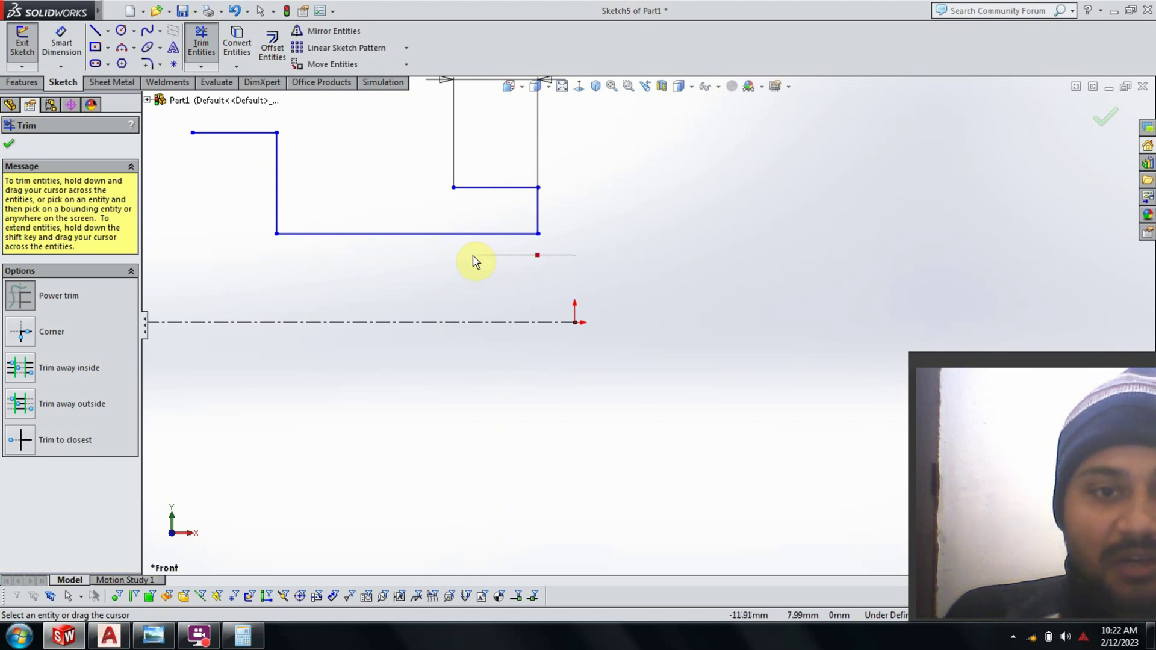
{"action": "scroll", "coordinate": [569, 279], "scroll_direction": "up", "scroll_amount": 3}
{"action": "key", "text": "Escape"}
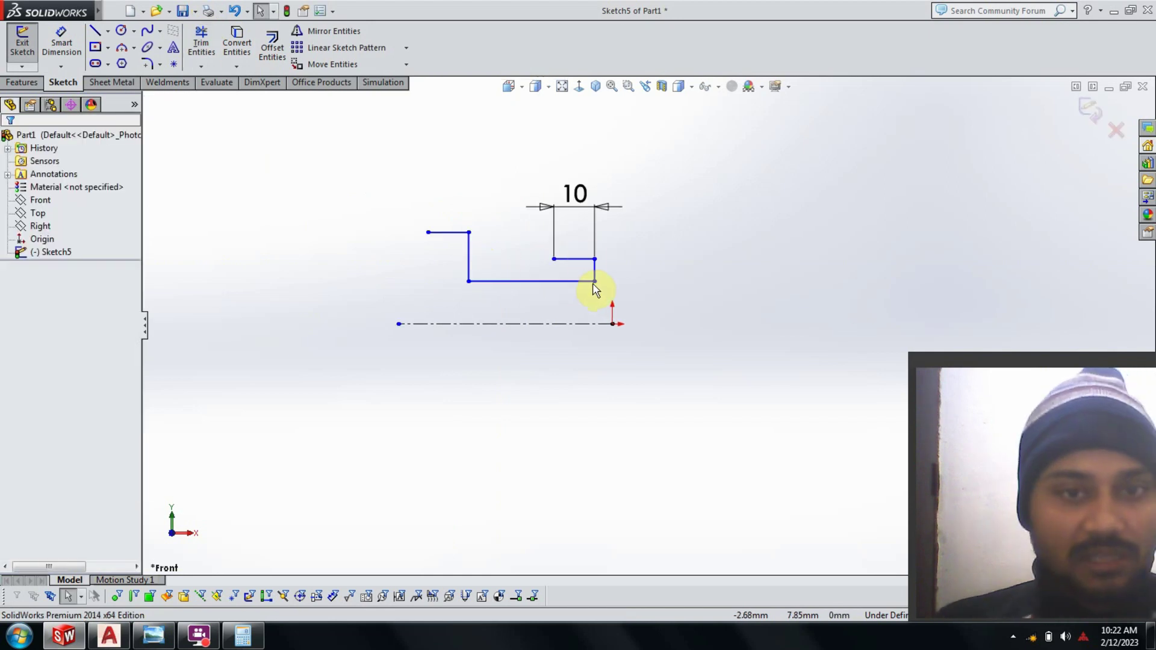
{"action": "left_click", "coordinate": [575, 194]}
{"action": "key", "text": "Delete"}
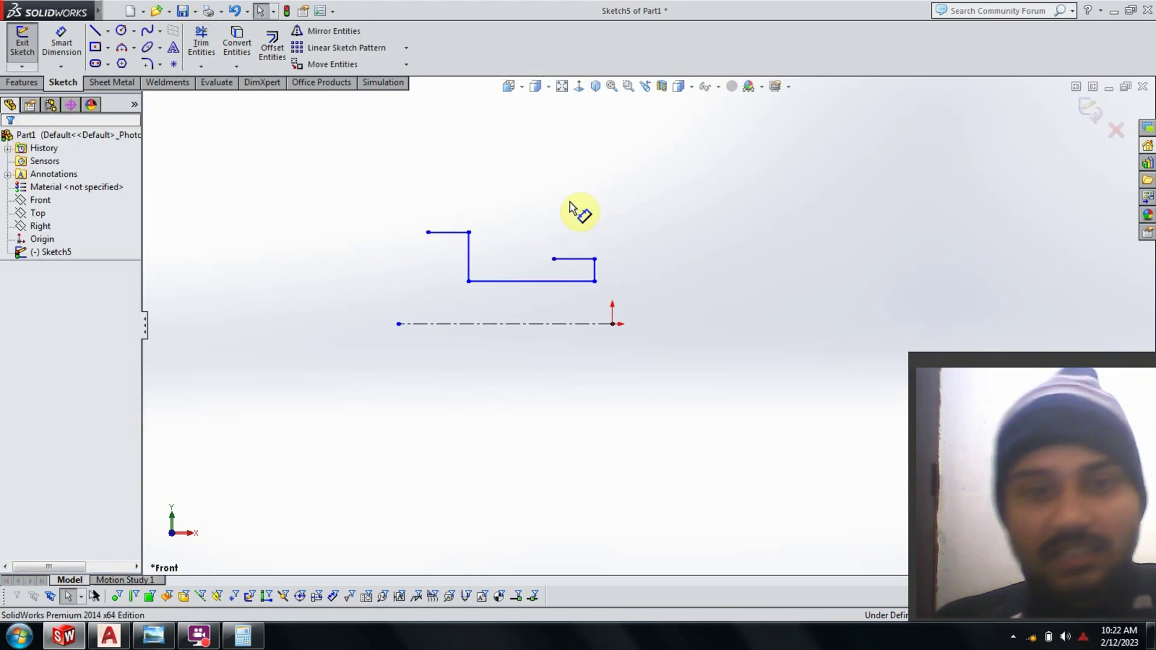
{"action": "scroll", "coordinate": [541, 325], "scroll_direction": "down", "scroll_amount": 1}
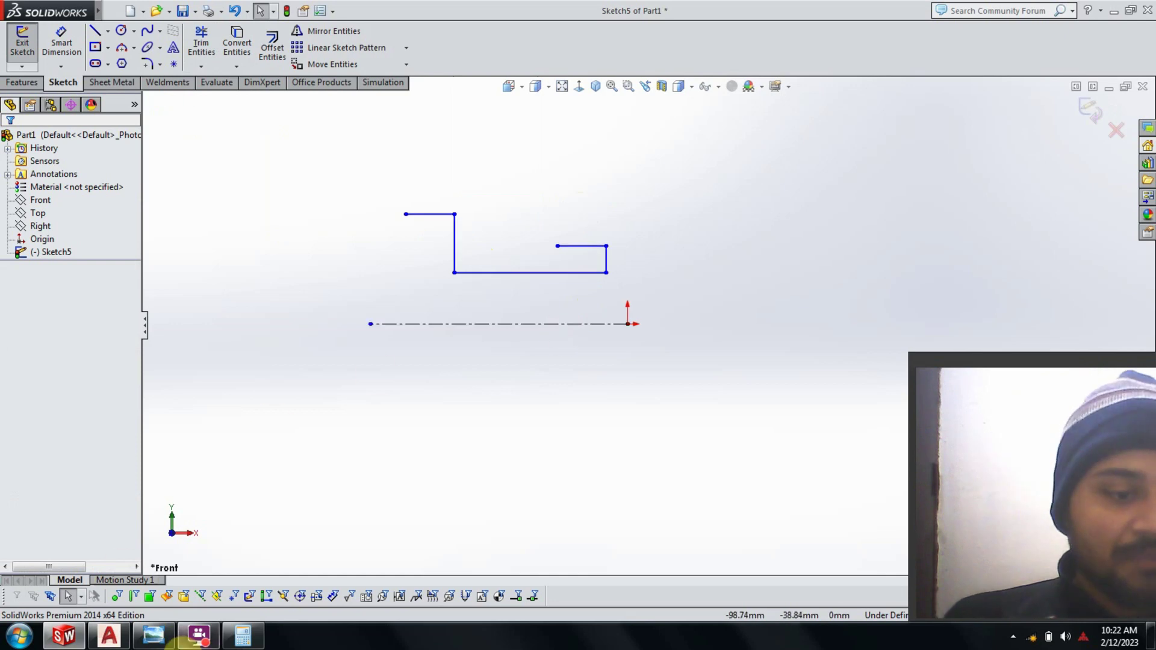
{"action": "mouse_move", "coordinate": [198, 636]}
{"action": "left_click", "coordinate": [385, 490]}
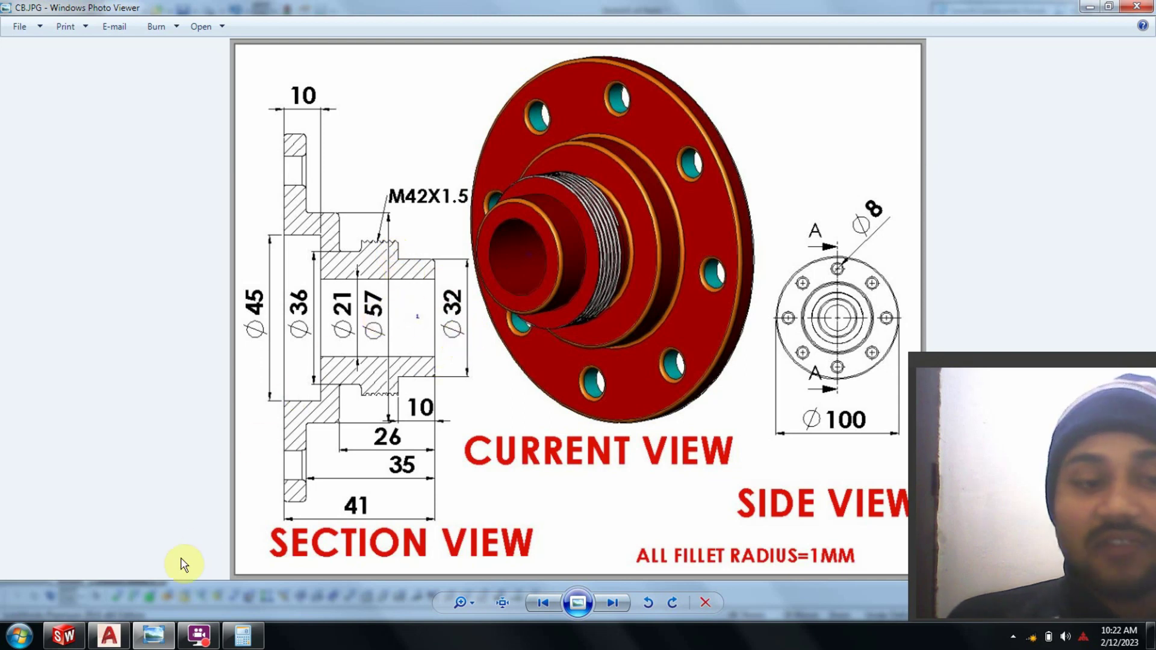
{"action": "left_click", "coordinate": [61, 644]}
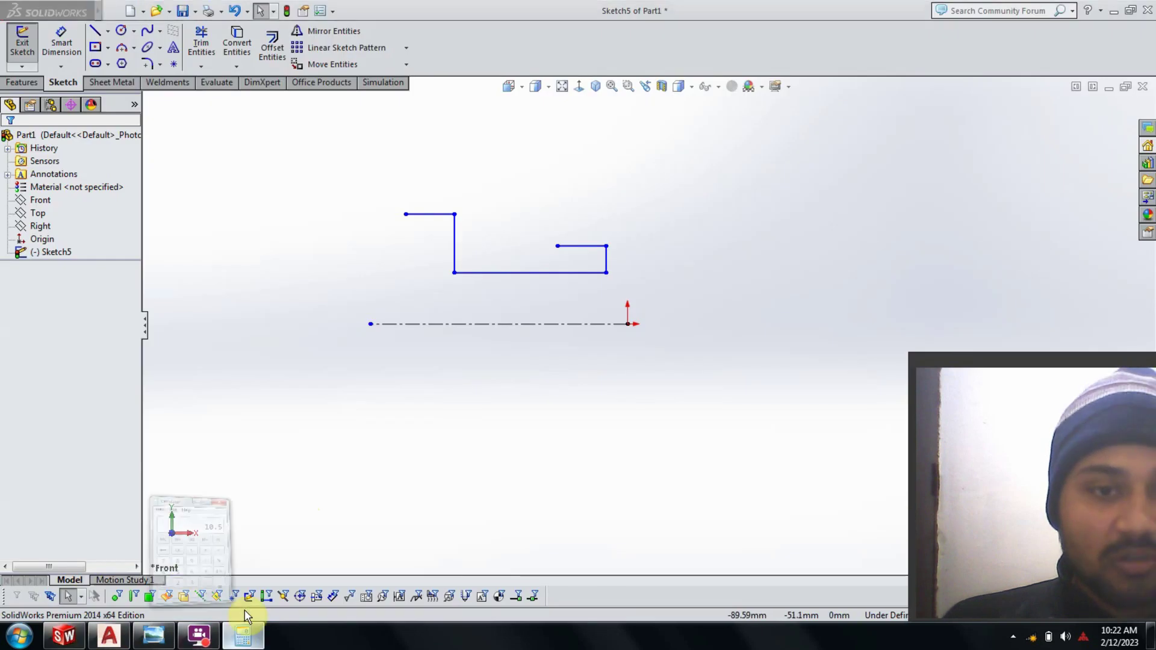
{"action": "left_click", "coordinate": [242, 636]}
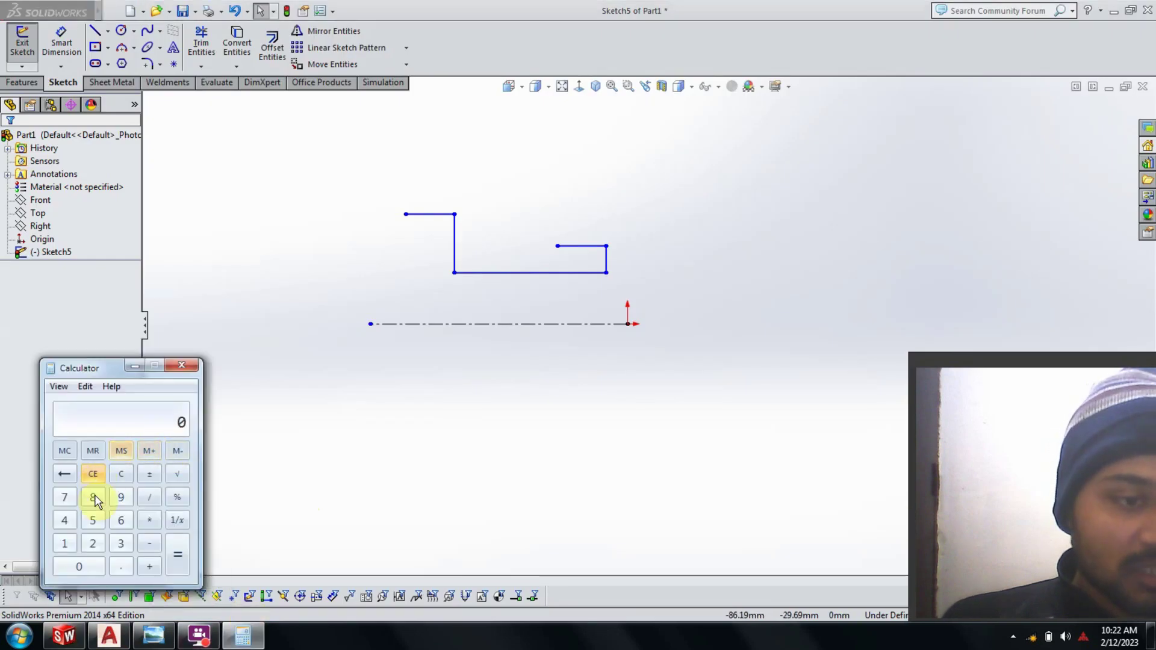
{"action": "left_click", "coordinate": [64, 520]}
{"action": "key", "text": "asterisk"}
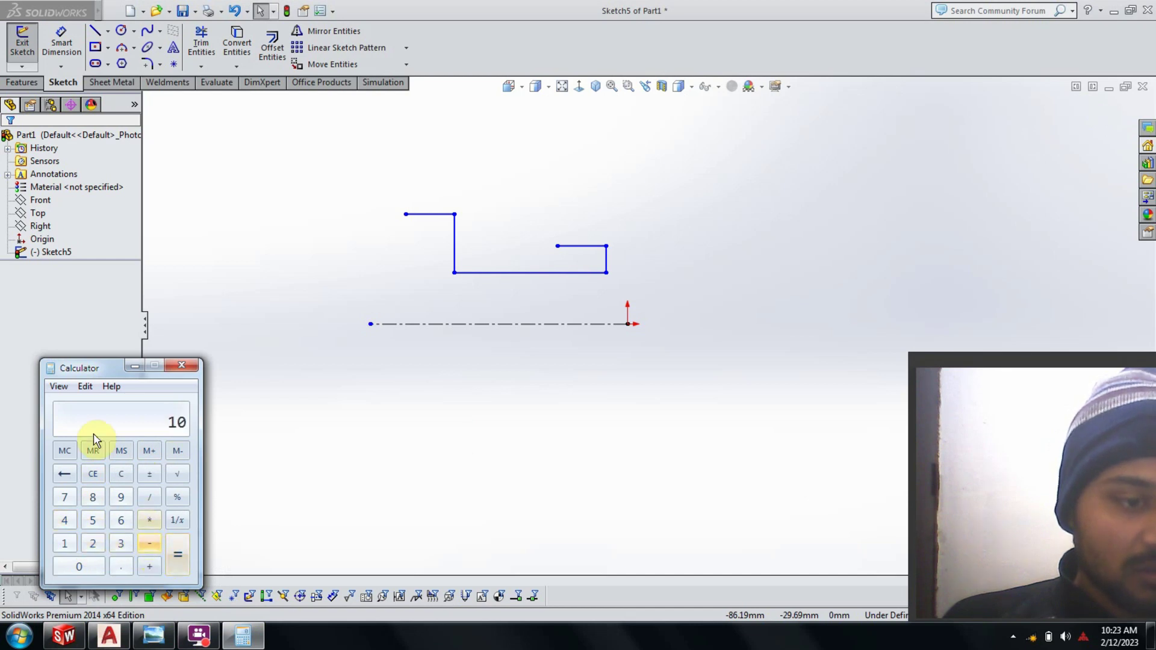
{"action": "left_click", "coordinate": [135, 366]}
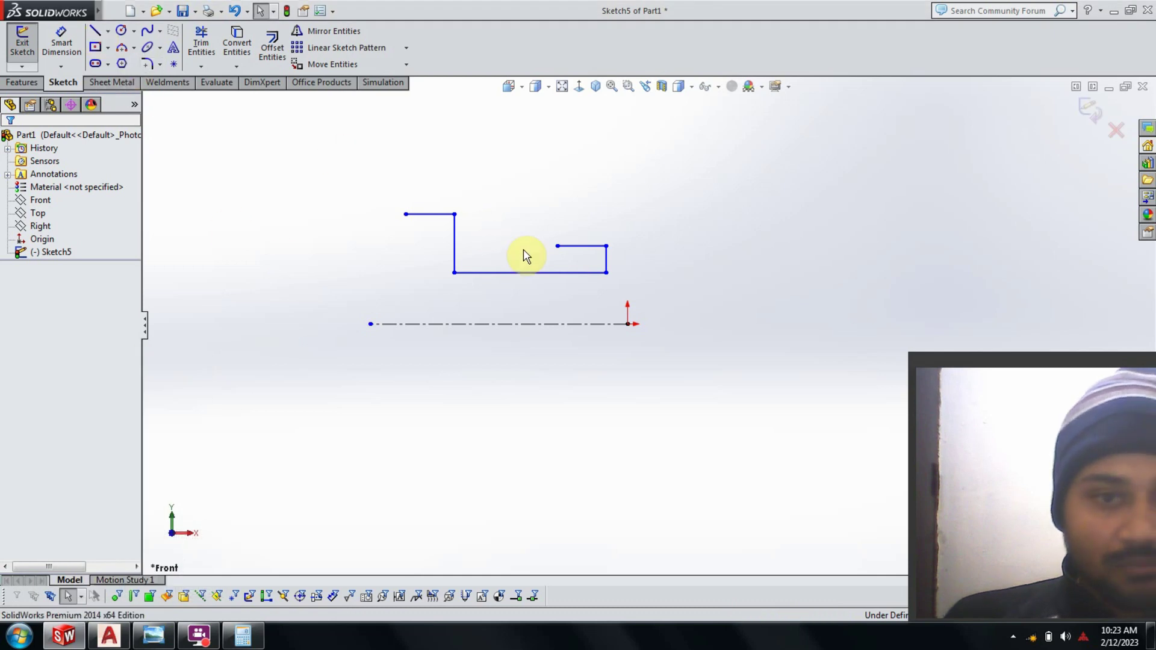
Draw a 5 mm vertical line up from the step's inner end and remove its dimension label
{"action": "left_click", "coordinate": [91, 31]}
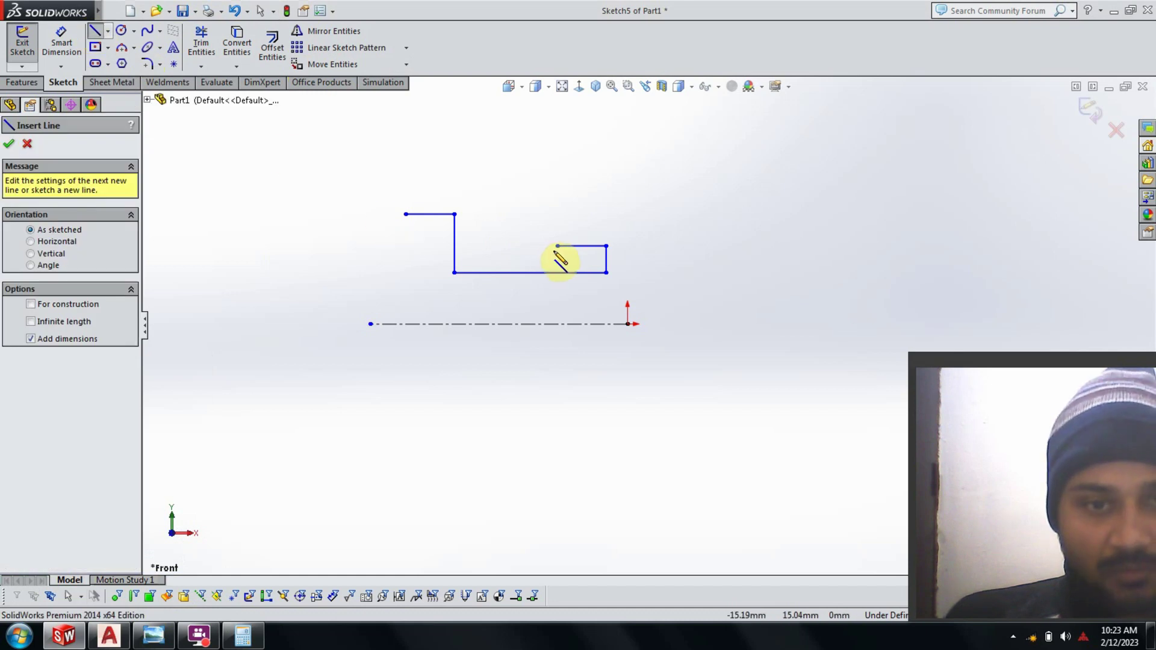
{"action": "left_click_drag", "start_coordinate": [557, 246], "coordinate": [556, 206]}
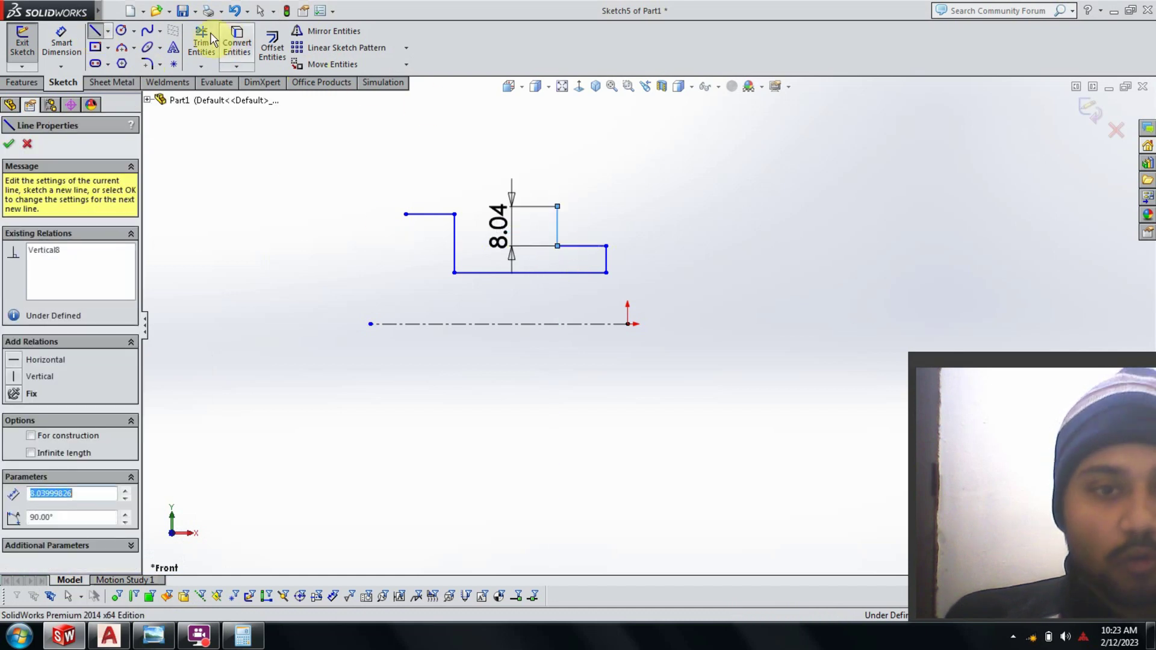
{"action": "key", "text": "Escape"}
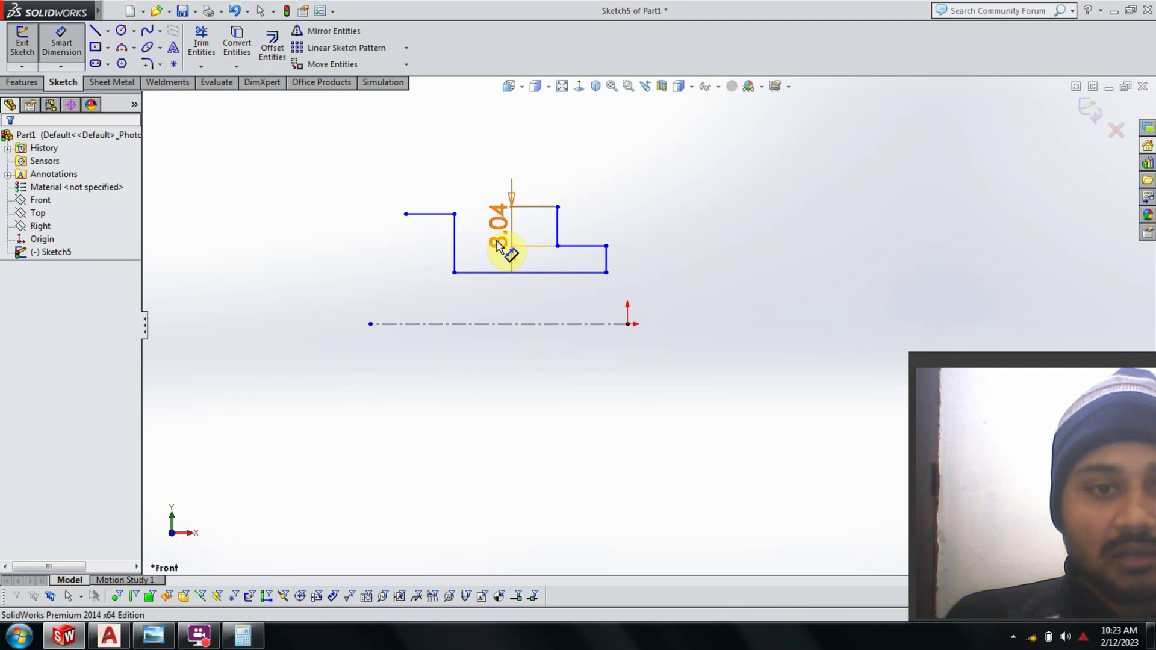
{"action": "left_click", "coordinate": [500, 241]}
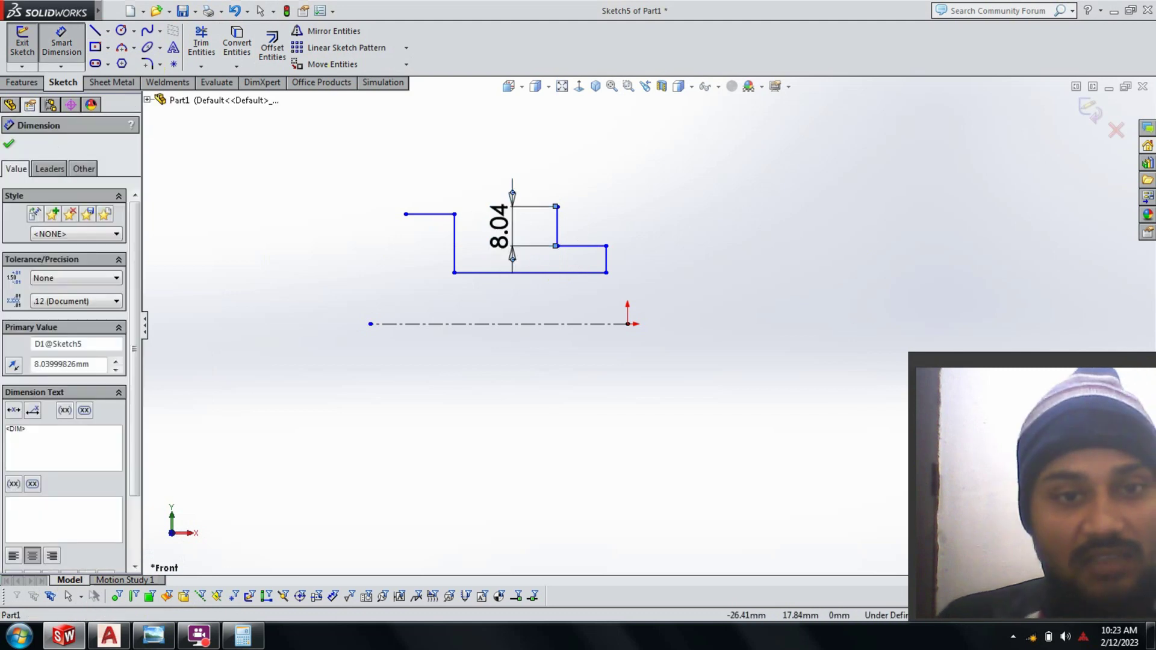
{"action": "type", "text": "5"}
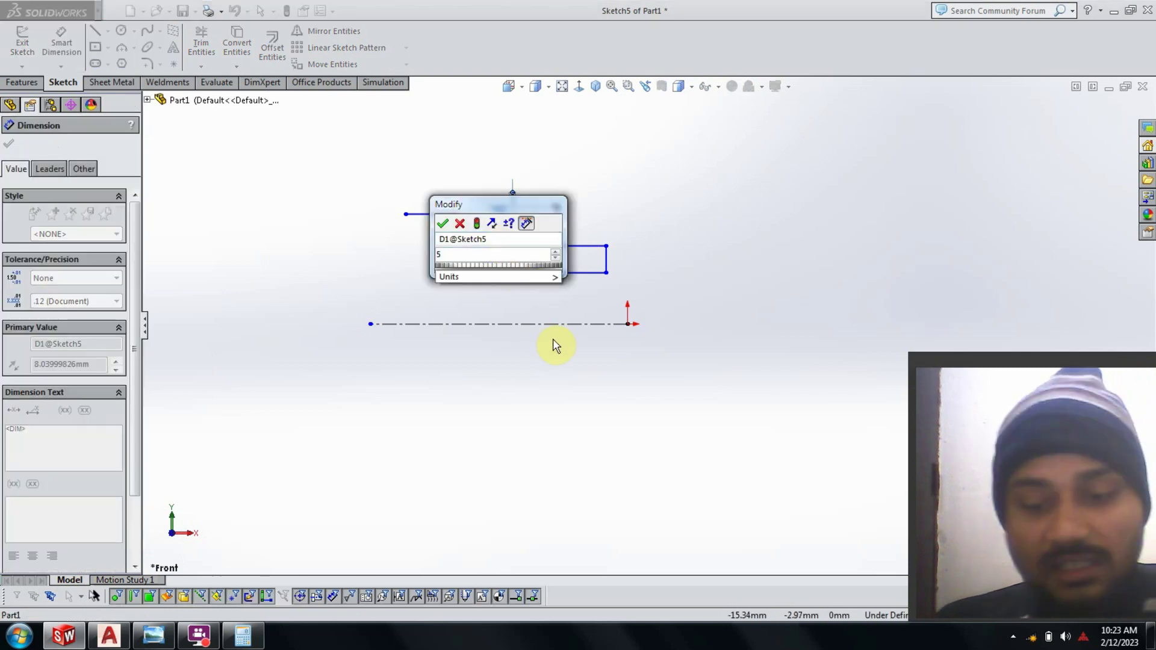
{"action": "key", "text": "Return"}
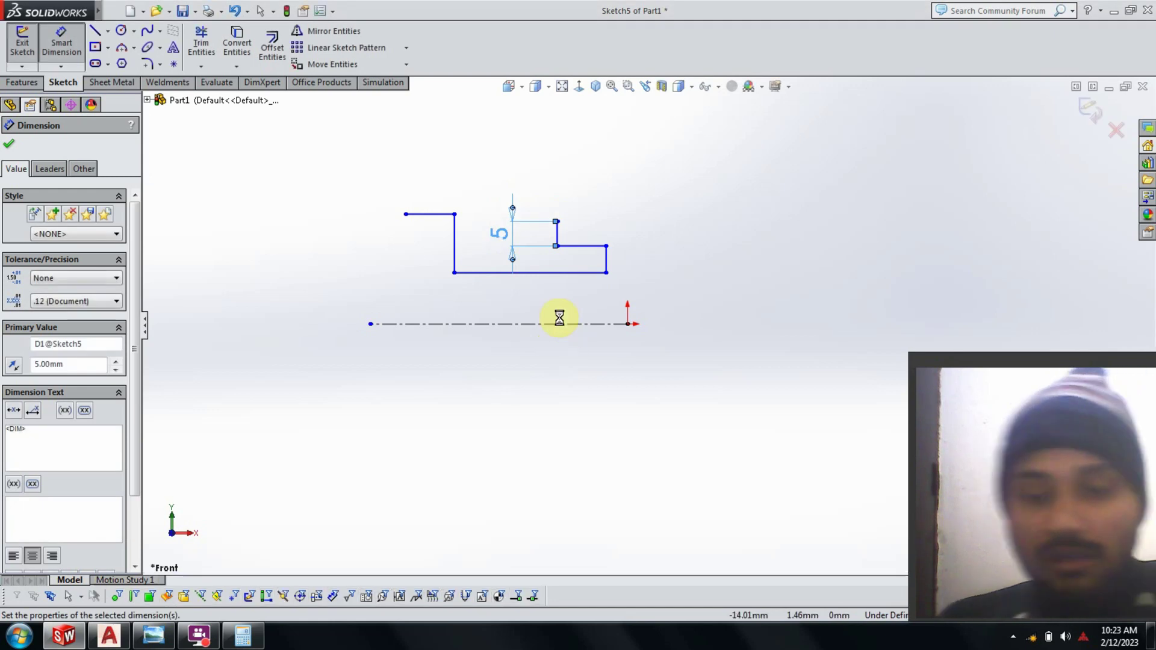
{"action": "key", "text": "Delete"}
Check the C8.JPG reference drawing for the 10, 26 and 35 hub lengths
{"action": "left_click", "coordinate": [95, 30]}
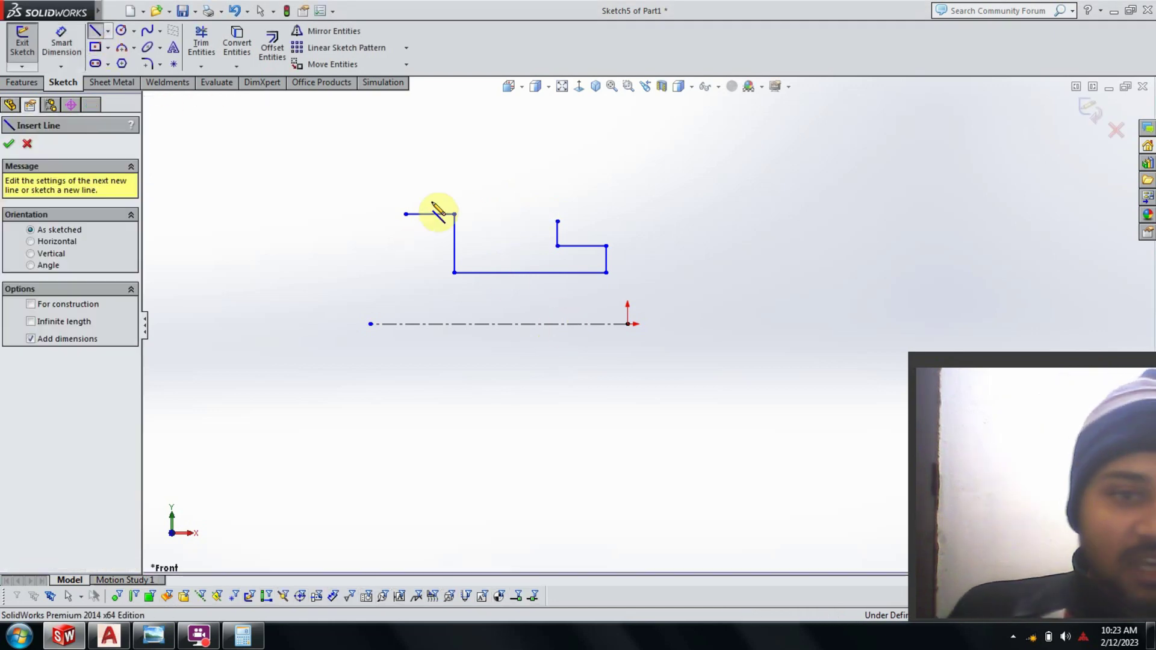
{"action": "scroll", "coordinate": [505, 198], "scroll_direction": "down", "scroll_amount": 2}
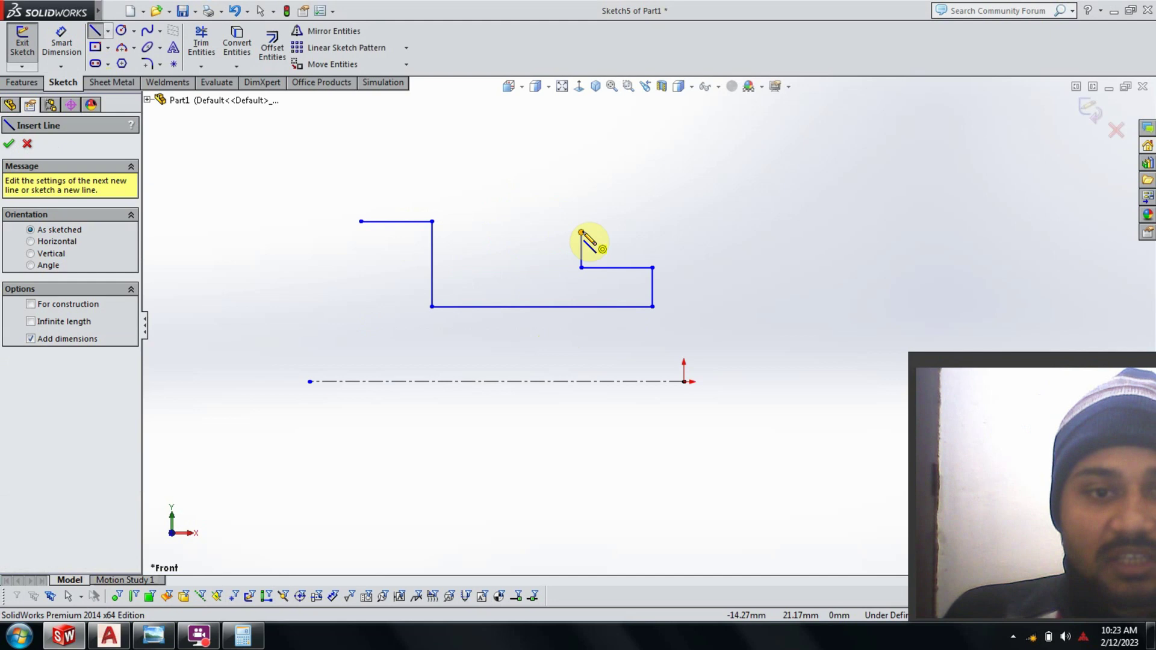
{"action": "left_click", "coordinate": [155, 635]}
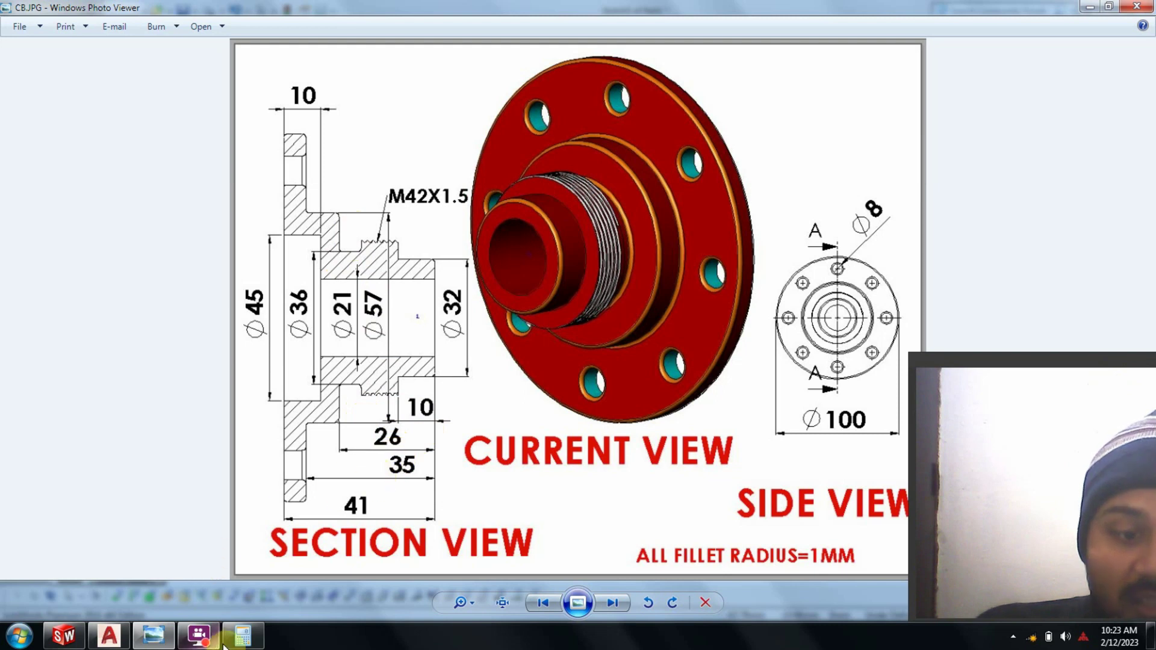
Calculate 26 − 16 = 10 in Calculator, then return to the SolidWorks sketch
{"action": "left_click", "coordinate": [244, 641]}
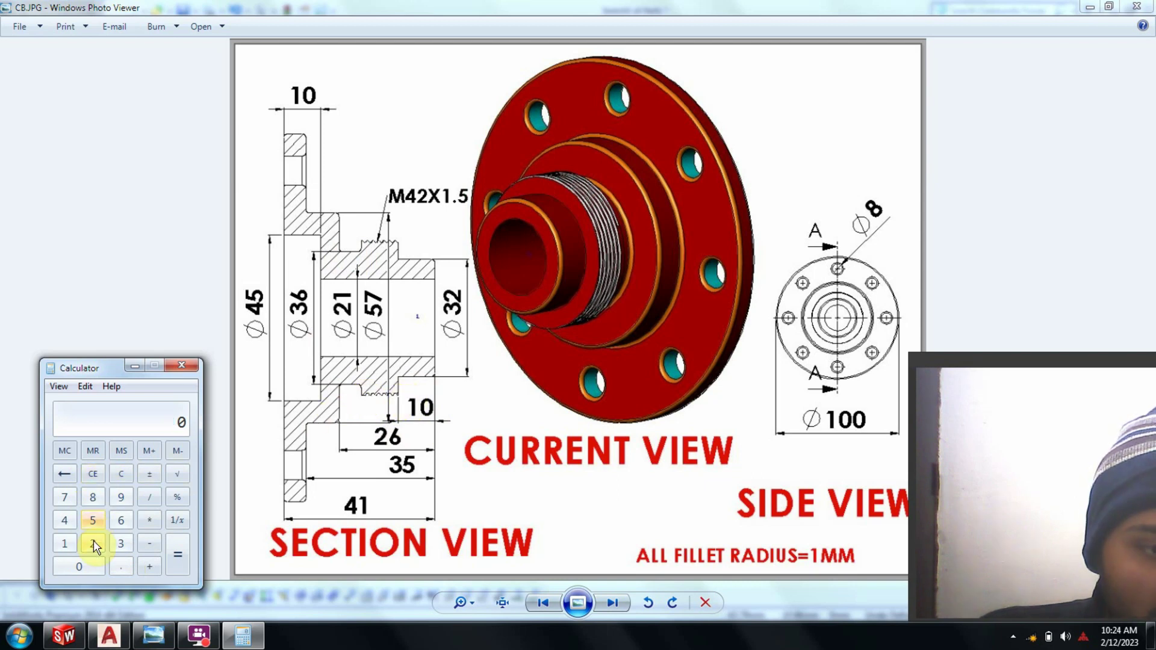
{"action": "left_click", "coordinate": [131, 515]}
{"action": "left_click", "coordinate": [148, 544]}
{"action": "left_click", "coordinate": [65, 543]}
{"action": "left_click", "coordinate": [121, 520]}
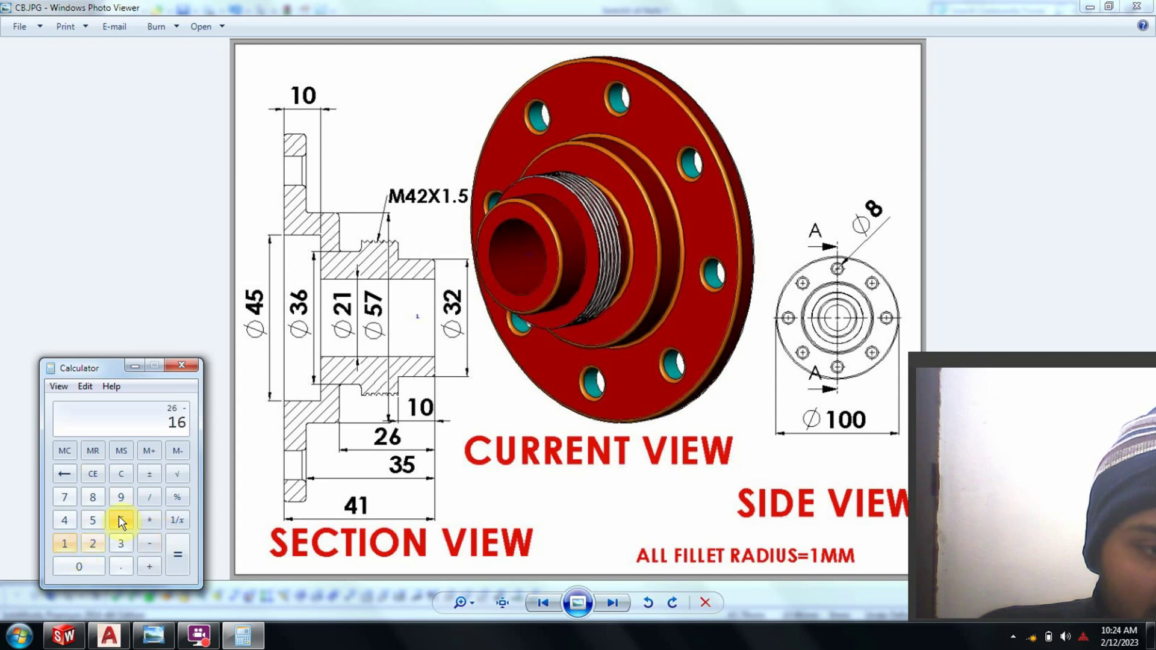
{"action": "left_click", "coordinate": [177, 554]}
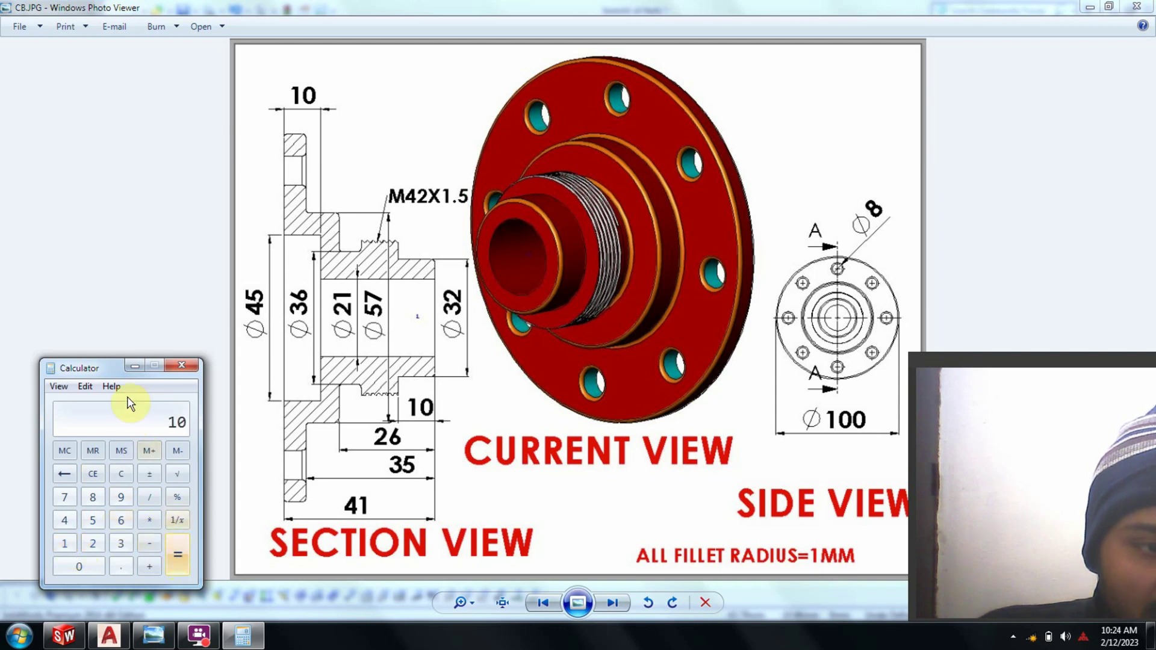
{"action": "left_click", "coordinate": [135, 365]}
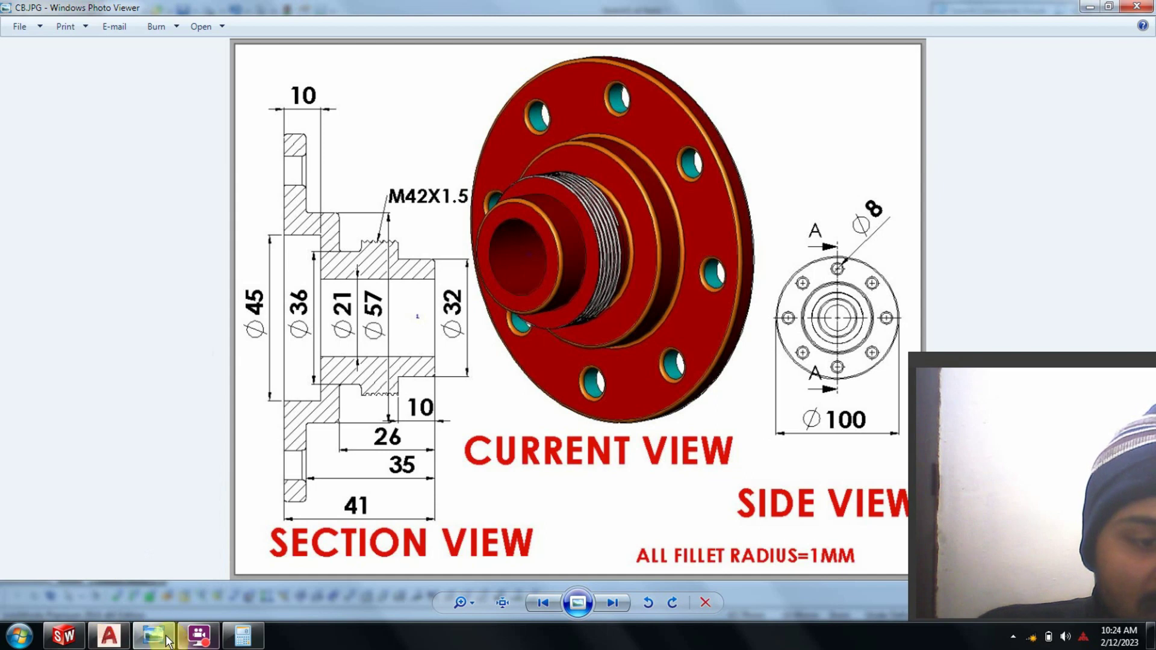
{"action": "left_click", "coordinate": [64, 635]}
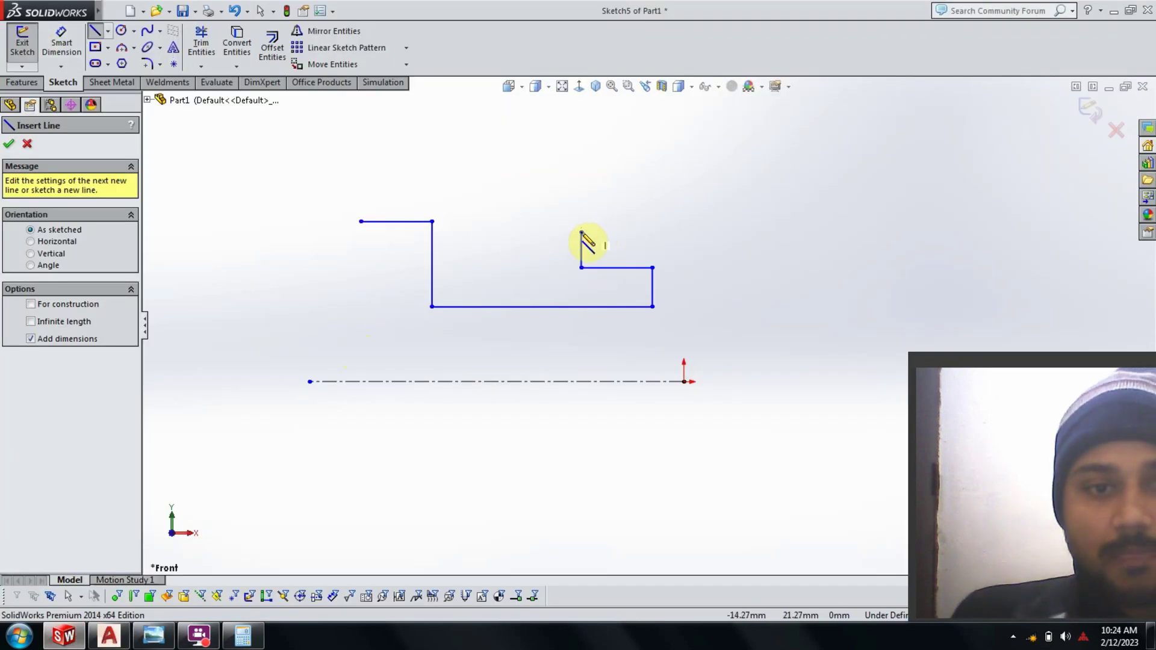
Draw a 10 mm horizontal line leftward from the 5 mm rise and recheck the reference drawing
{"action": "left_click_drag", "start_coordinate": [581, 233], "coordinate": [528, 232]}
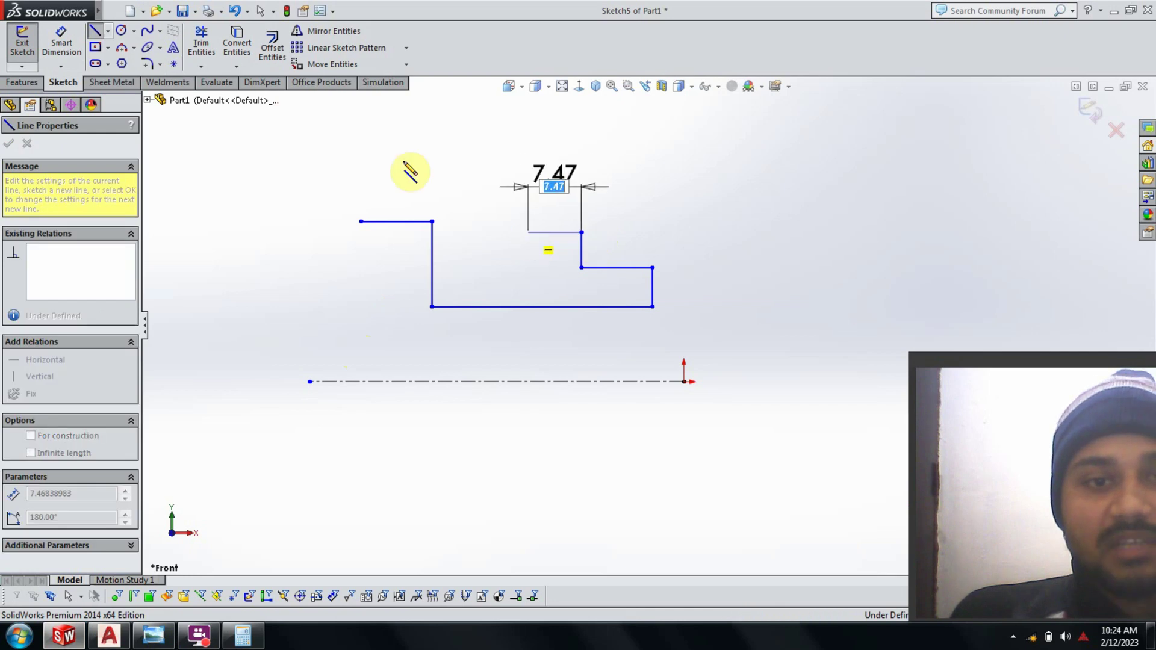
{"action": "double_click", "coordinate": [554, 174]}
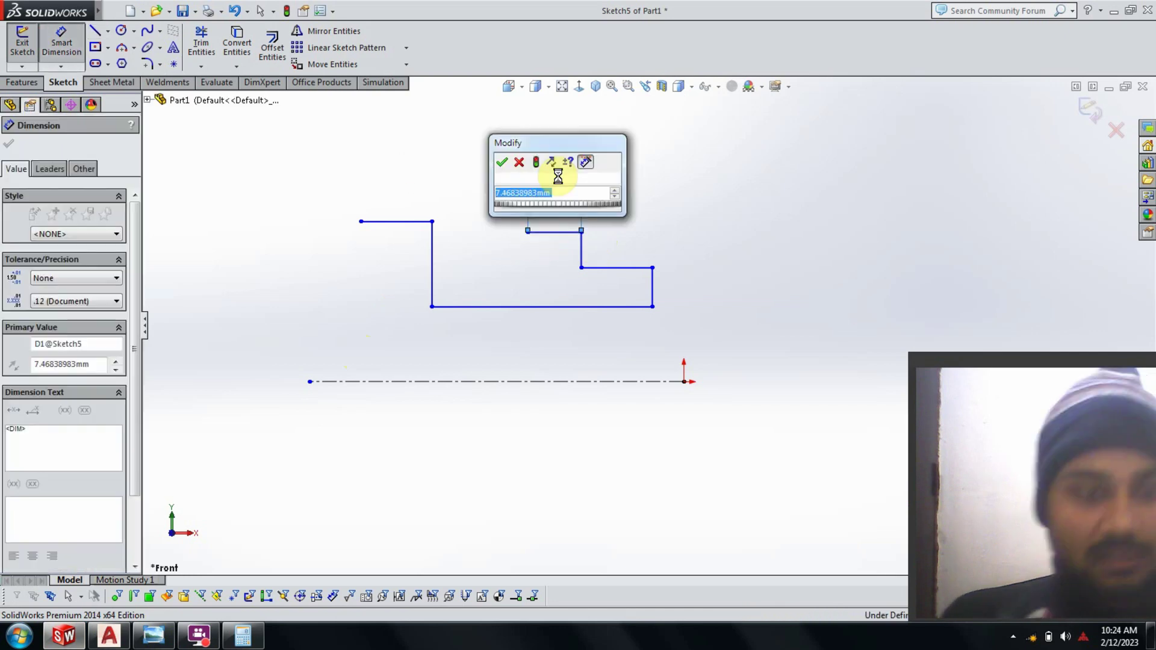
{"action": "type", "text": "10"}
{"action": "key", "text": "Return"}
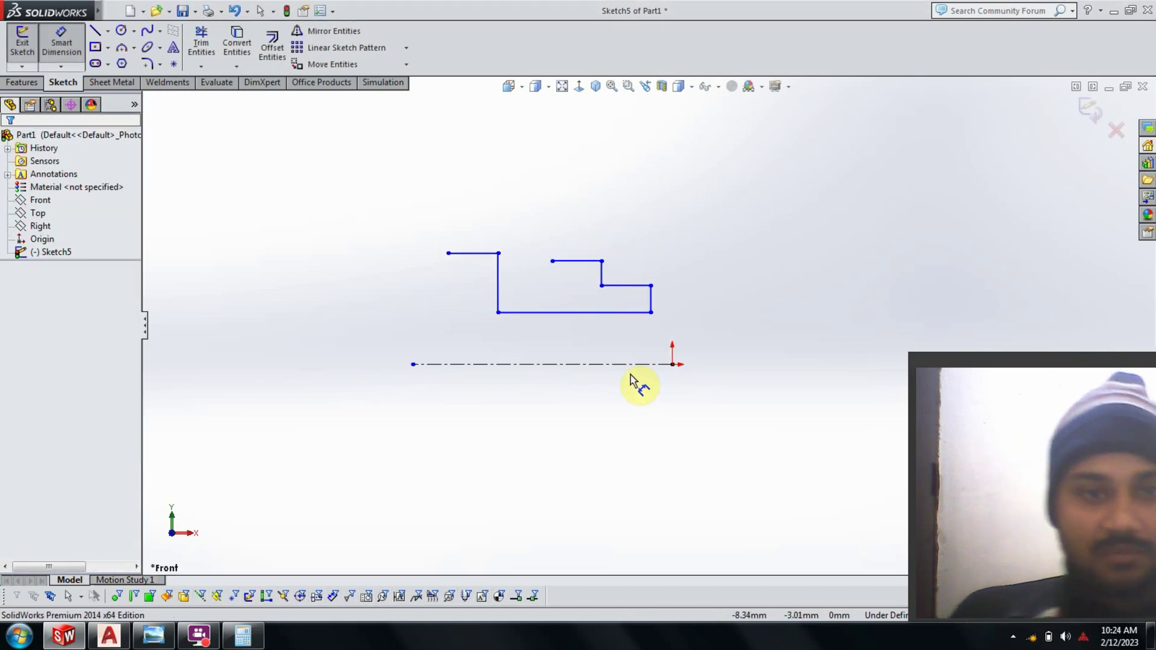
{"action": "left_click", "coordinate": [154, 638]}
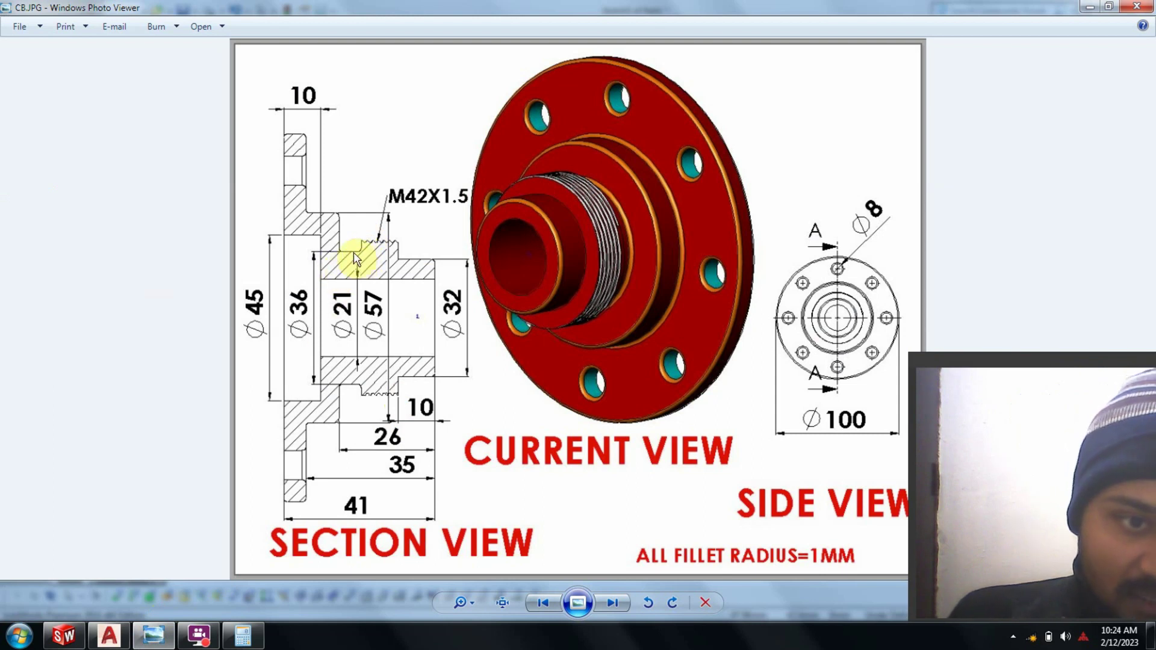
{"action": "mouse_move", "coordinate": [108, 637]}
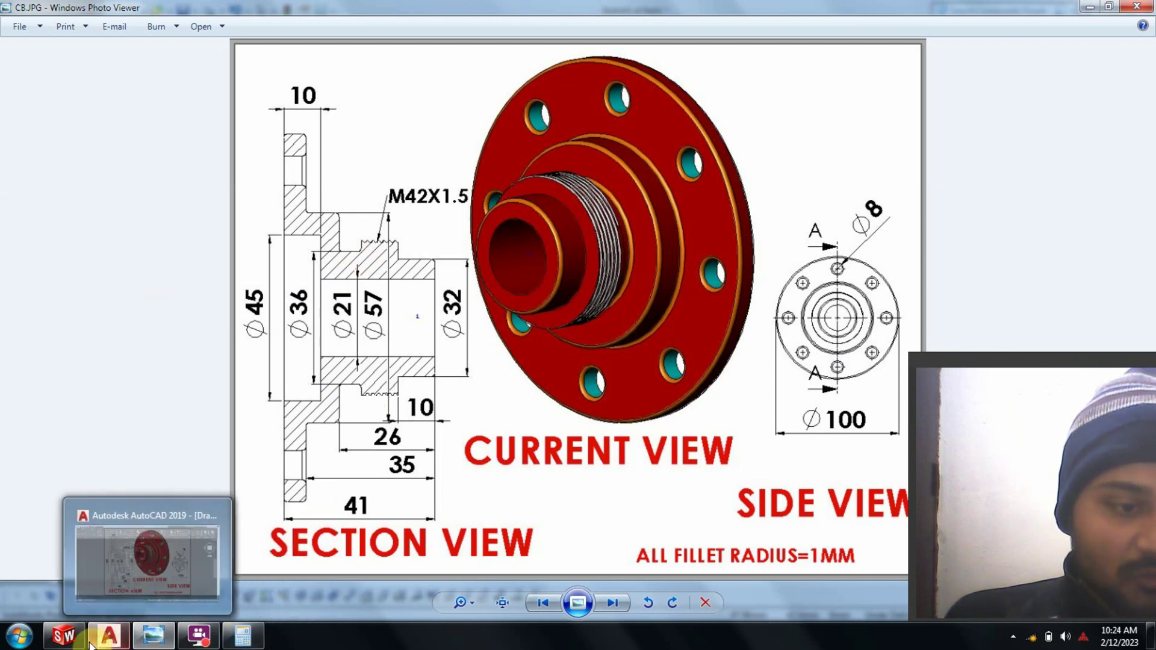
Draw a trial 18 mm vertical line up from the centerline
{"action": "left_click", "coordinate": [85, 640]}
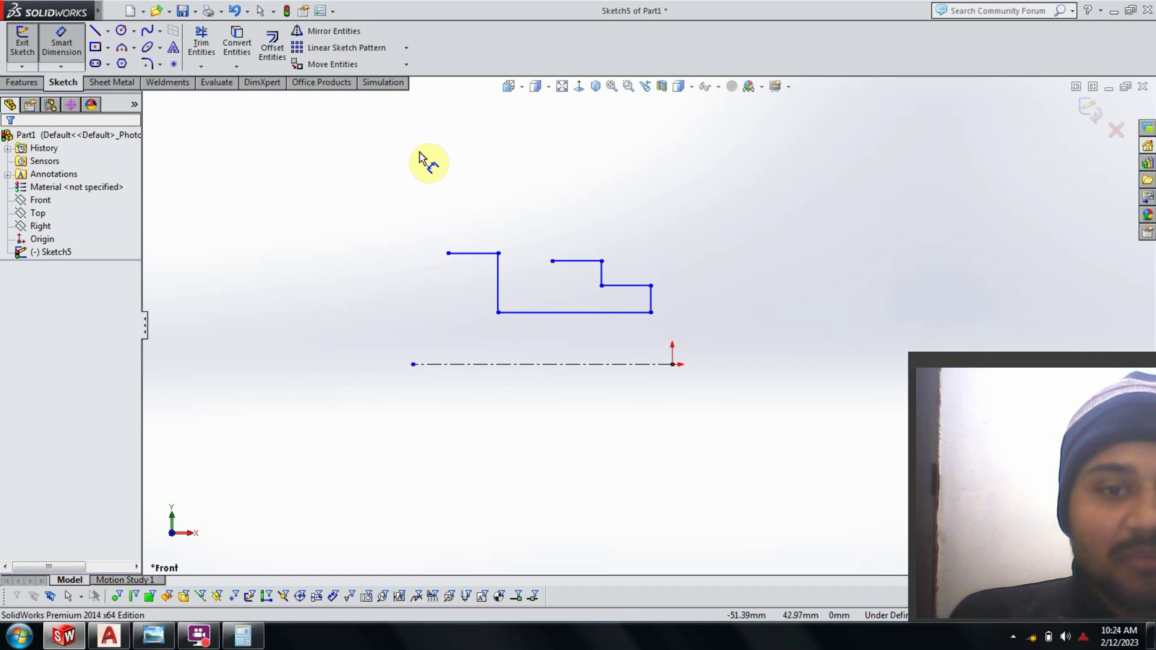
{"action": "left_click", "coordinate": [93, 31]}
{"action": "scroll", "coordinate": [533, 227], "scroll_direction": "down", "scroll_amount": 2}
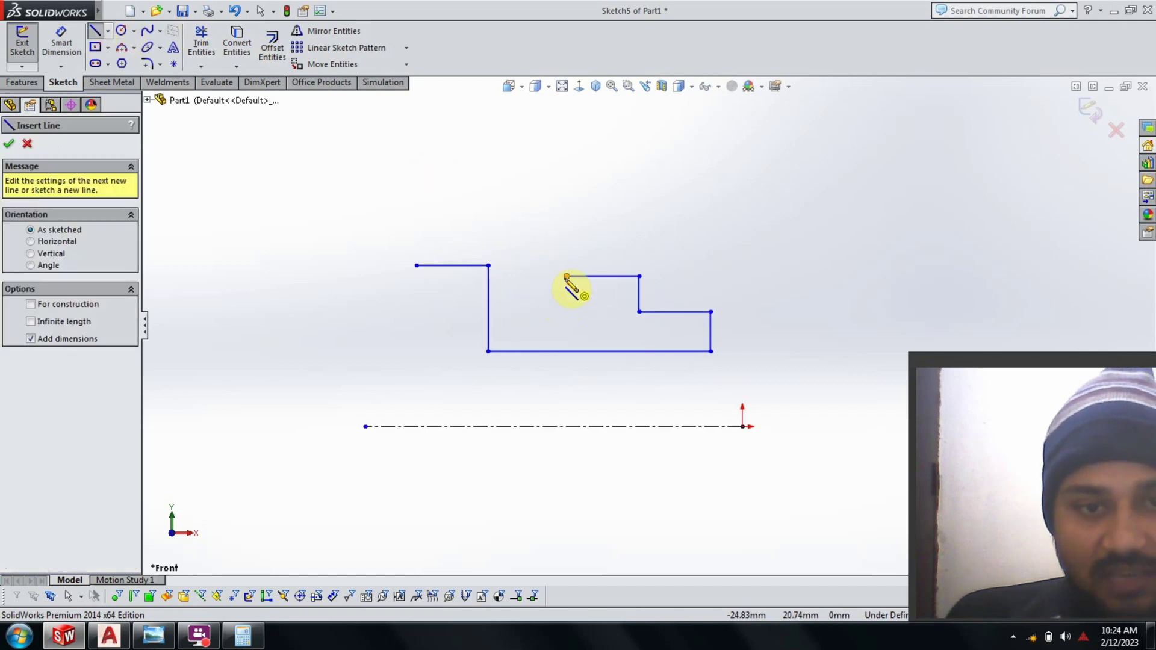
{"action": "left_click", "coordinate": [567, 426]}
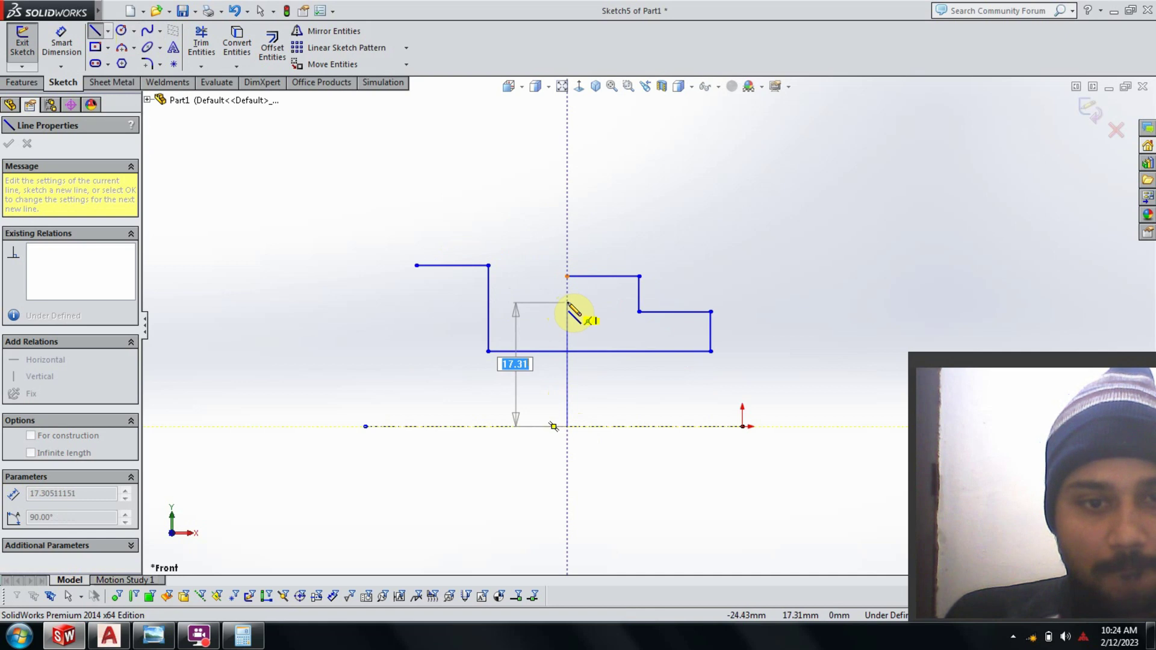
{"action": "double_click", "coordinate": [567, 303]}
{"action": "double_click", "coordinate": [500, 375]}
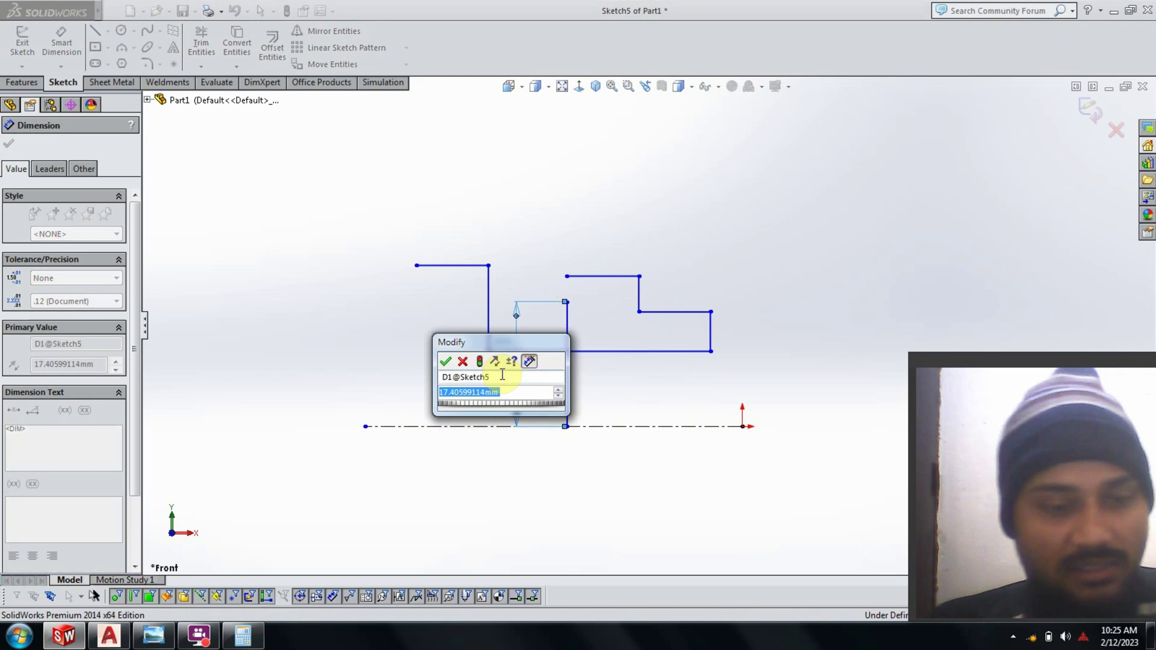
{"action": "key", "text": "Return"}
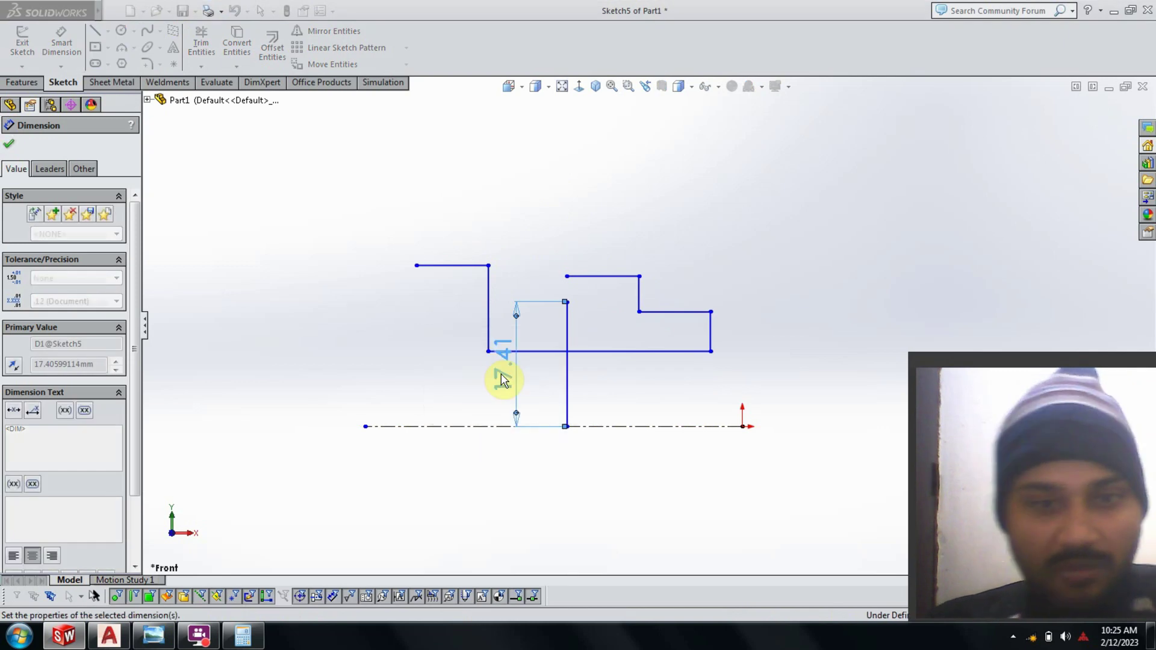
{"action": "double_click", "coordinate": [503, 379]}
{"action": "type", "text": "18"}
{"action": "key", "text": "Return"}
Draw a 3 mm vertical drop from the upper step's left corner
{"action": "left_click", "coordinate": [107, 30]}
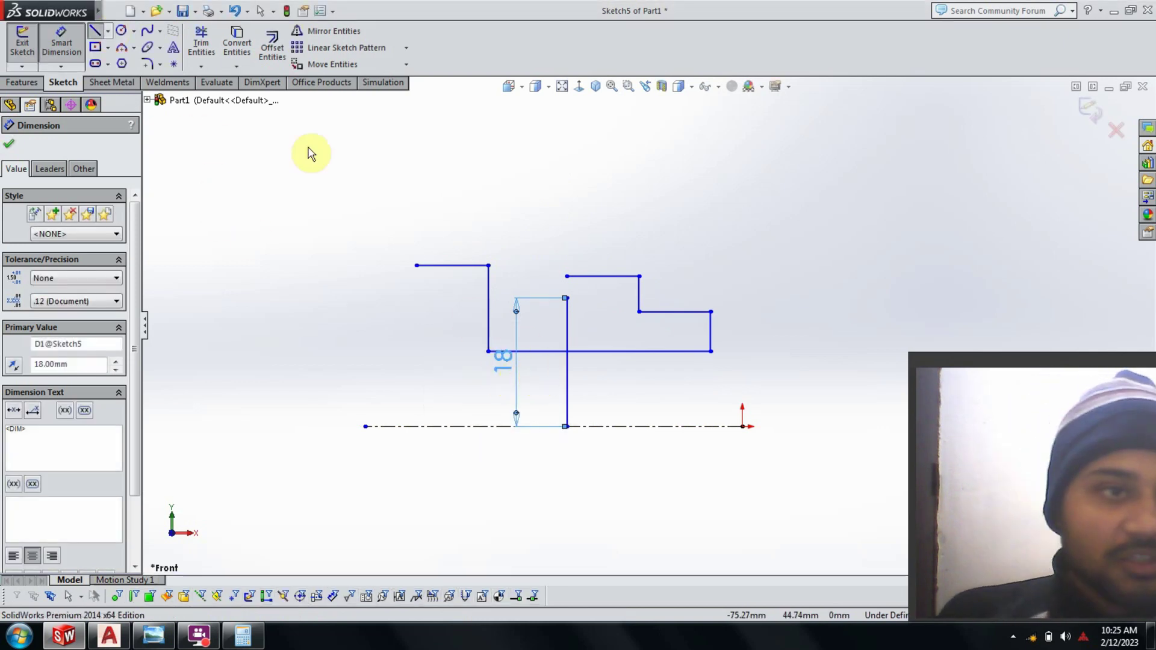
{"action": "left_click", "coordinate": [567, 276]}
{"action": "left_click", "coordinate": [567, 298]}
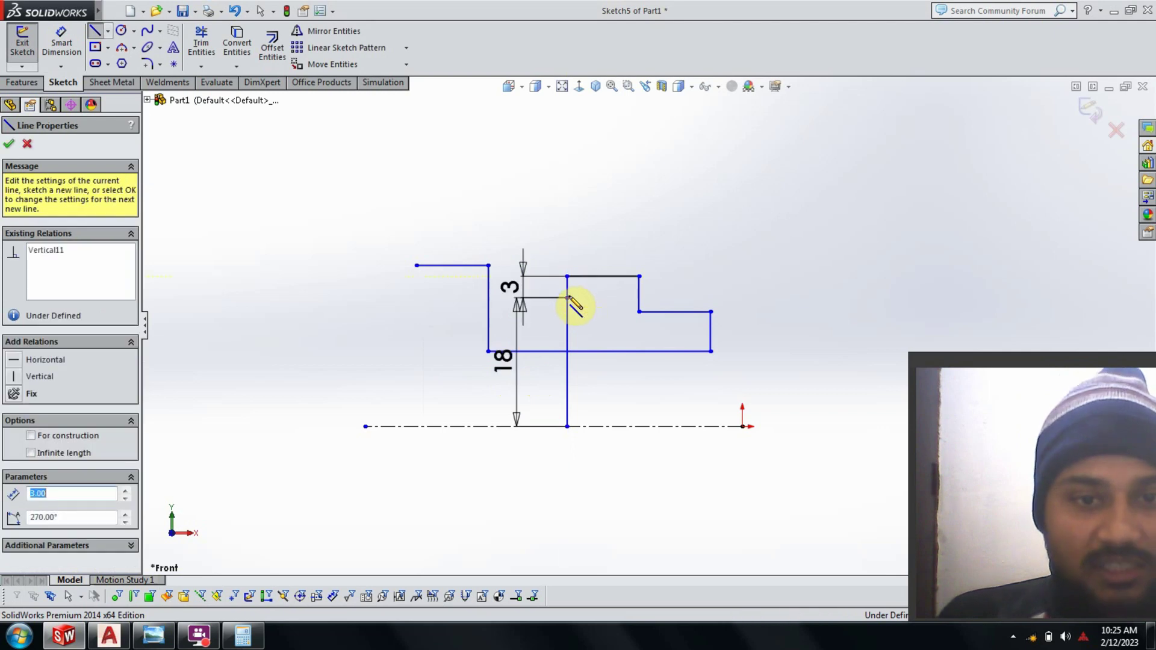
{"action": "key", "text": "Escape"}
Delete the trial 18 mm vertical line and its dimension, then view the reference drawing
{"action": "left_click", "coordinate": [508, 372]}
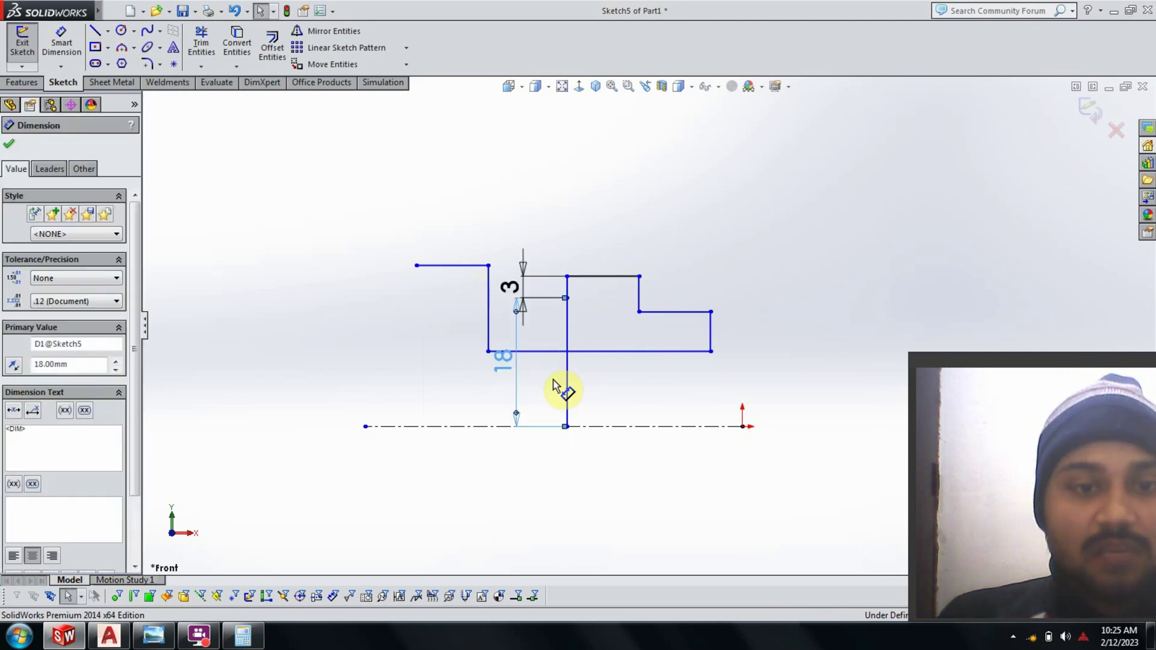
{"action": "left_click", "coordinate": [518, 301]}
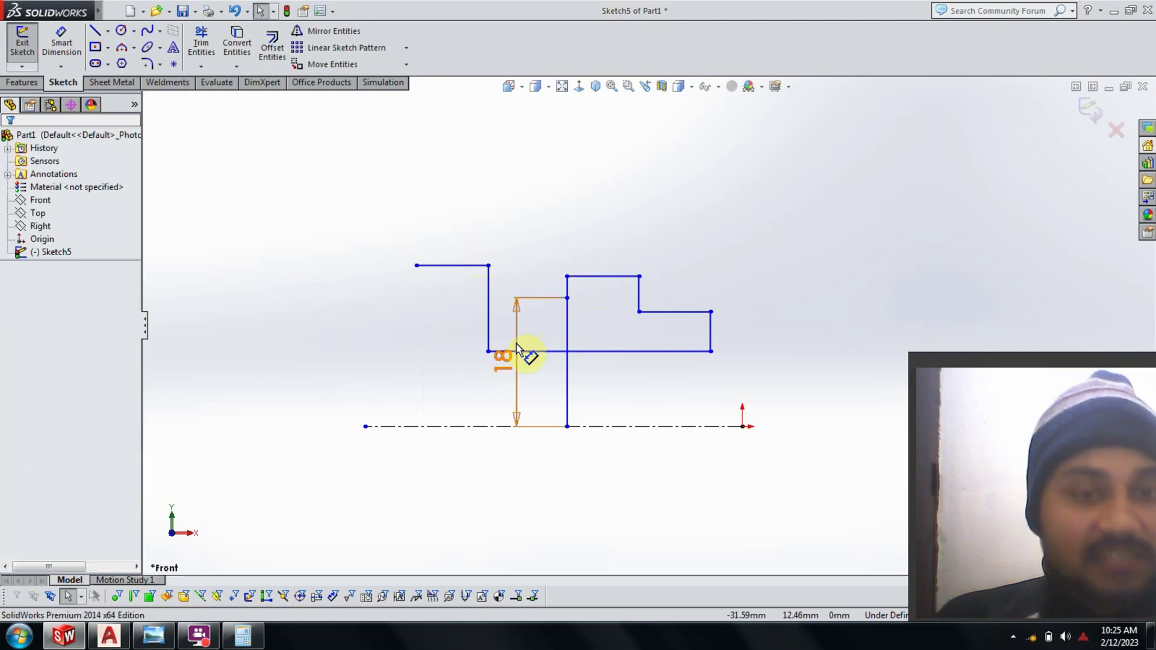
{"action": "left_click", "coordinate": [566, 378]}
{"action": "key", "text": "Delete"}
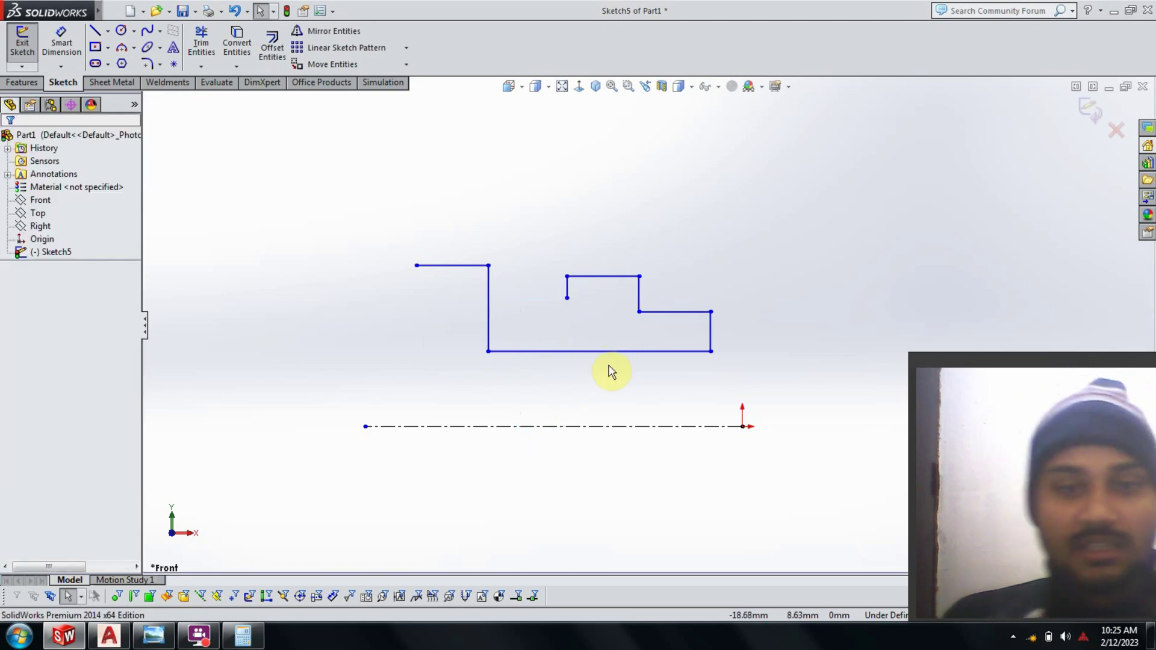
{"action": "left_click", "coordinate": [95, 33]}
{"action": "left_click", "coordinate": [163, 637]}
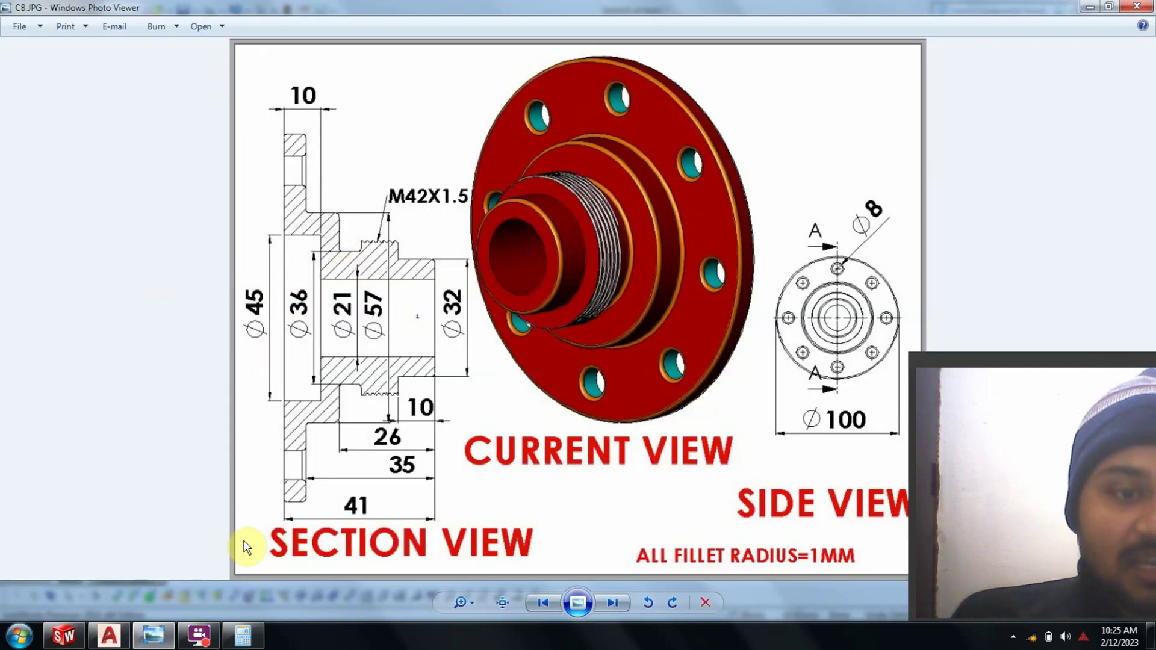
Sketch a stray short line from the stub's lower end, then discard it
{"action": "left_click", "coordinate": [63, 636]}
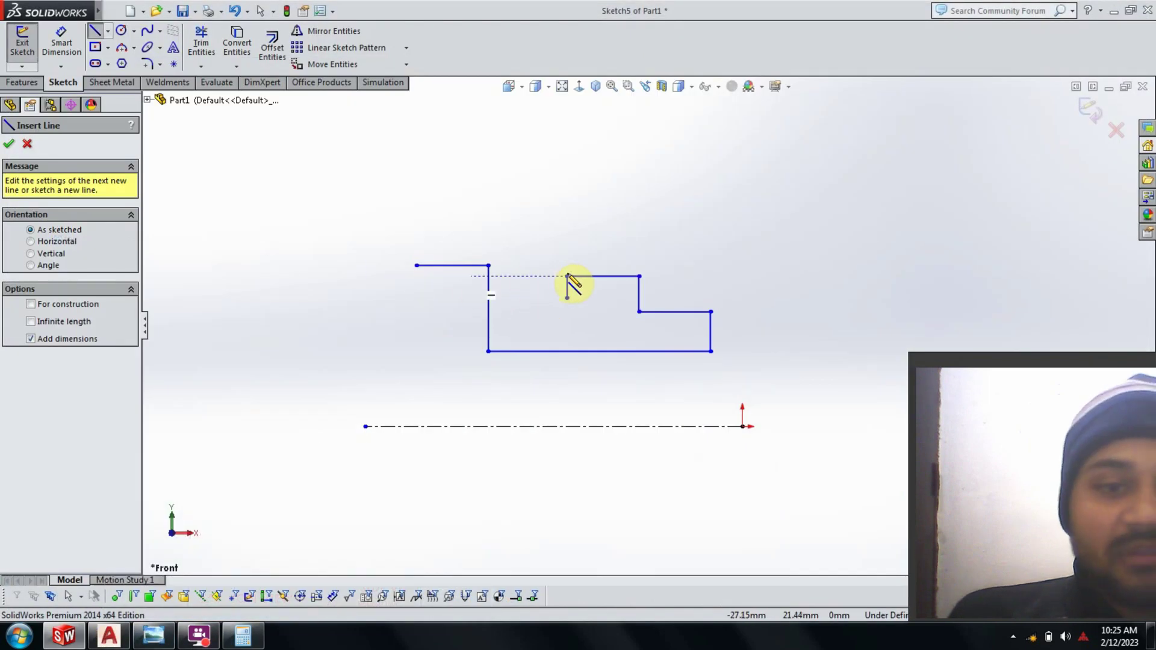
{"action": "left_click", "coordinate": [566, 297]}
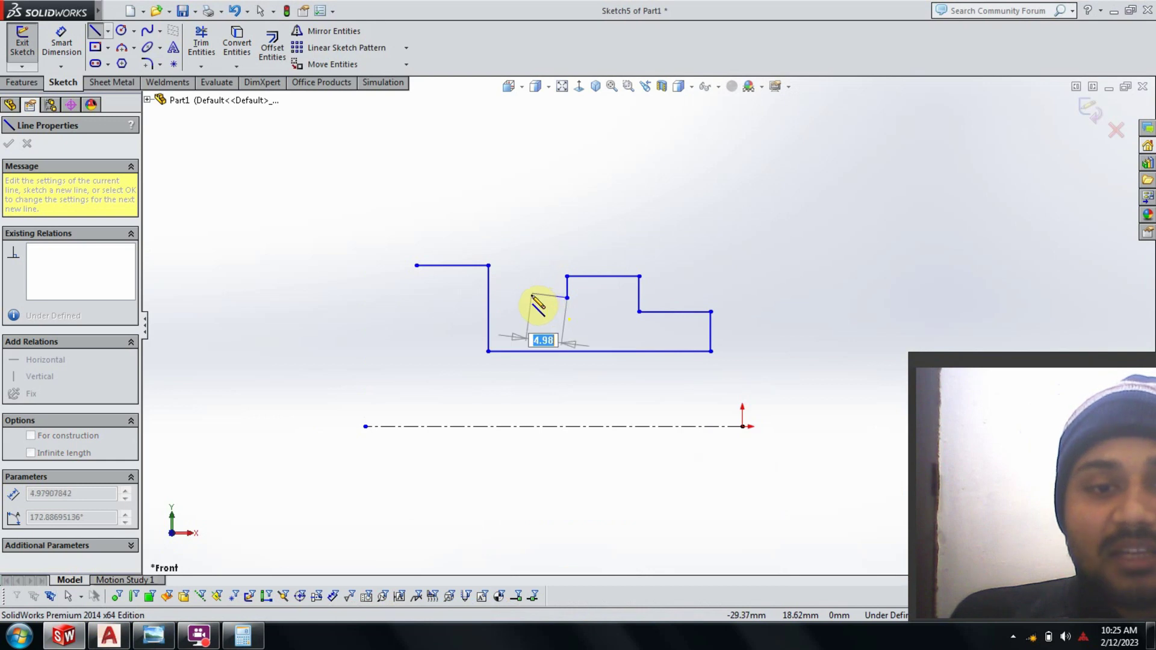
{"action": "left_click", "coordinate": [530, 295]}
{"action": "key", "text": "Escape"}
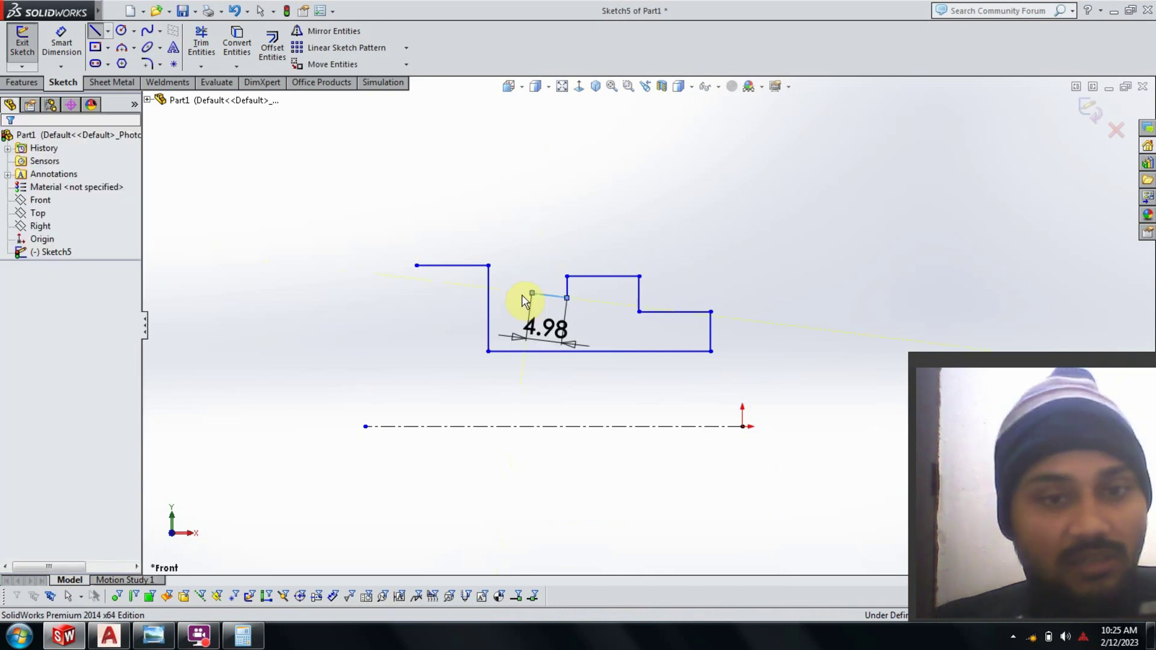
{"action": "key", "text": "Escape"}
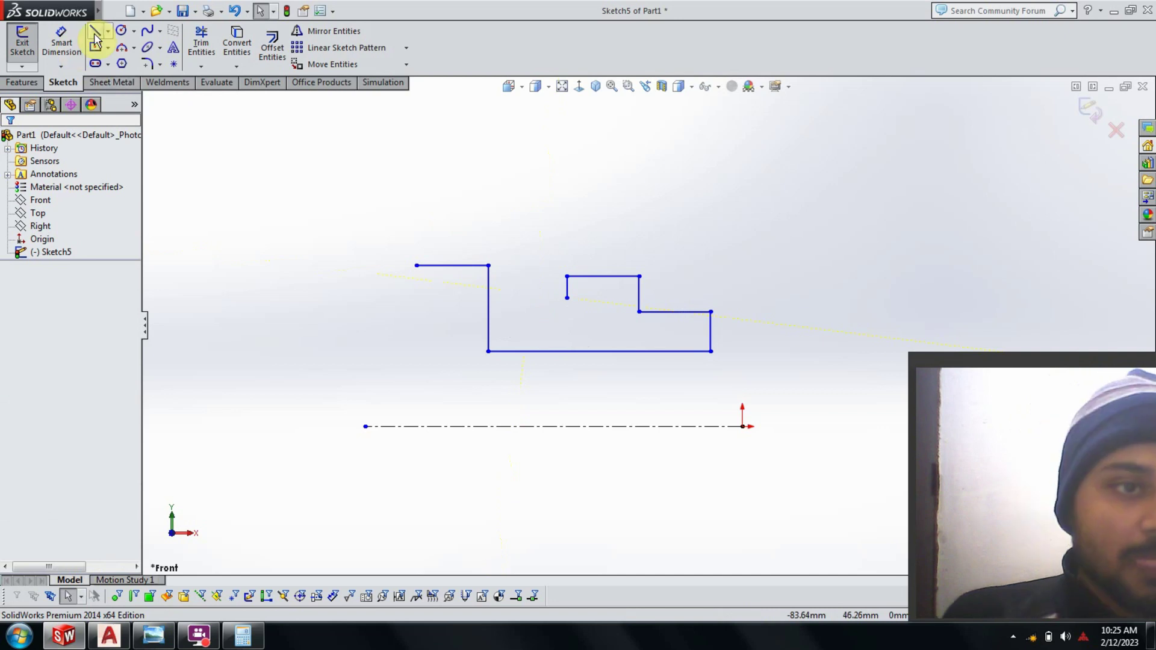
Draw a horizontal line left from the stub's lower endpoint and set it to 6 mm
{"action": "left_click", "coordinate": [94, 33]}
{"action": "scroll", "coordinate": [548, 283], "scroll_direction": "down", "scroll_amount": 4}
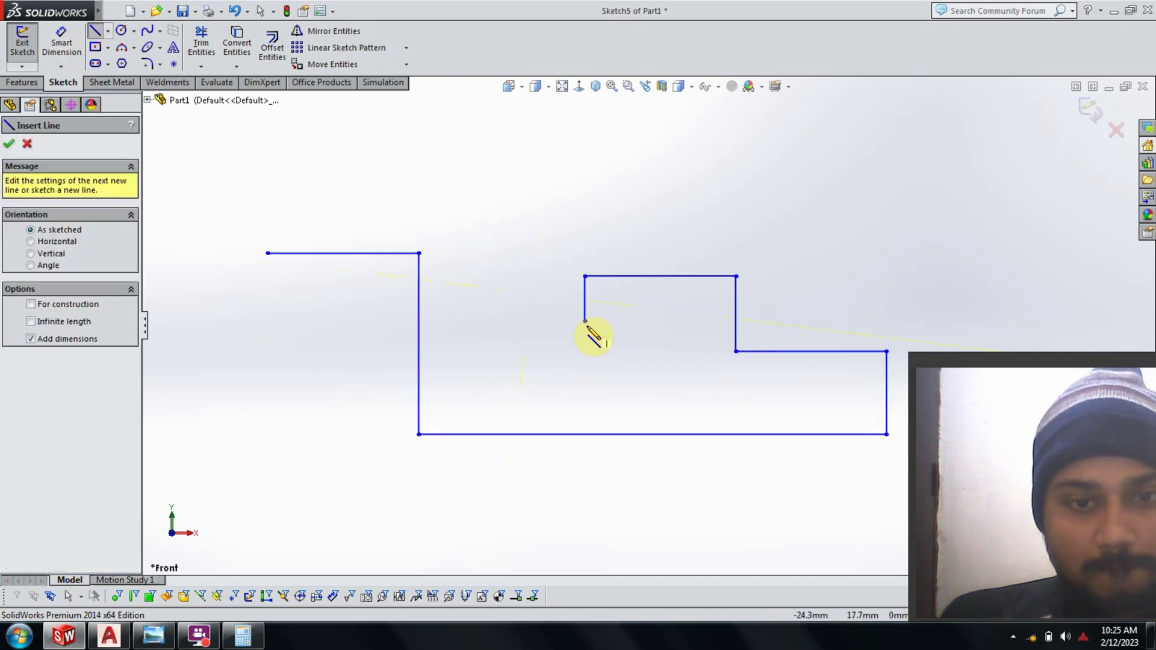
{"action": "left_click", "coordinate": [584, 322]}
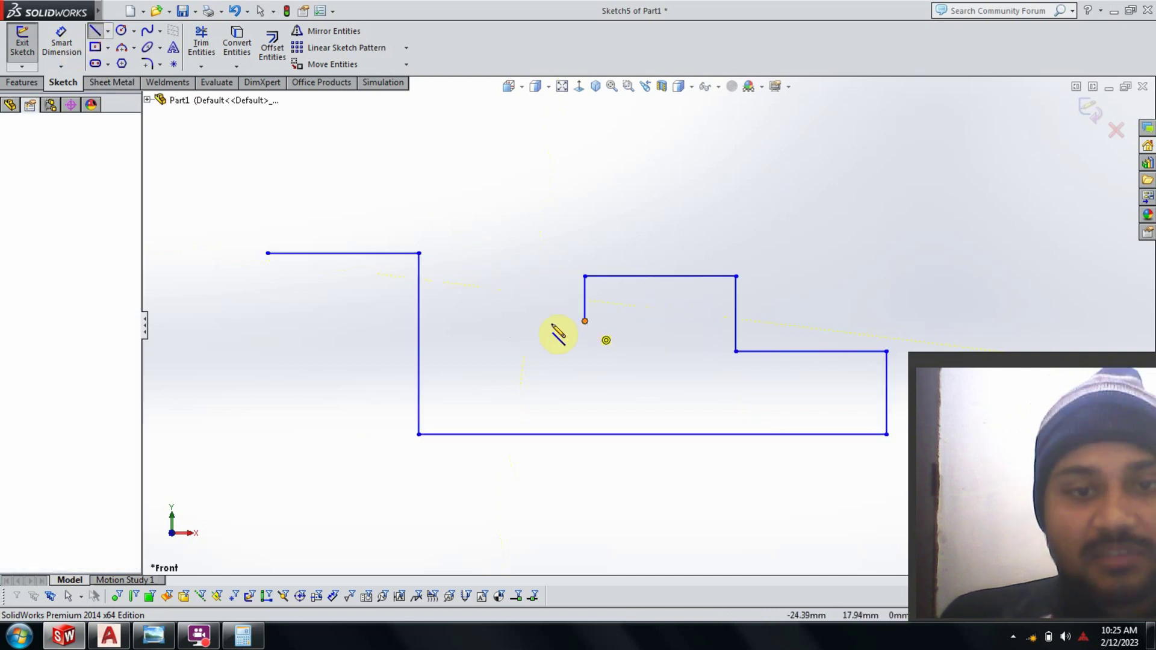
{"action": "left_click", "coordinate": [522, 321]}
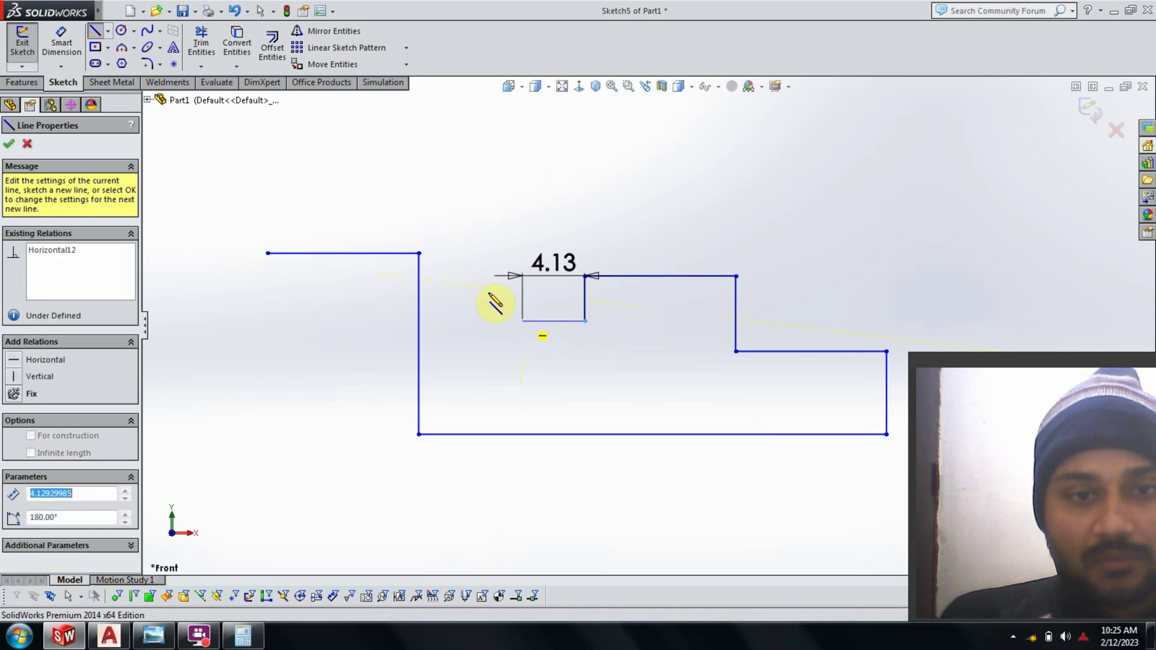
{"action": "left_click", "coordinate": [70, 43]}
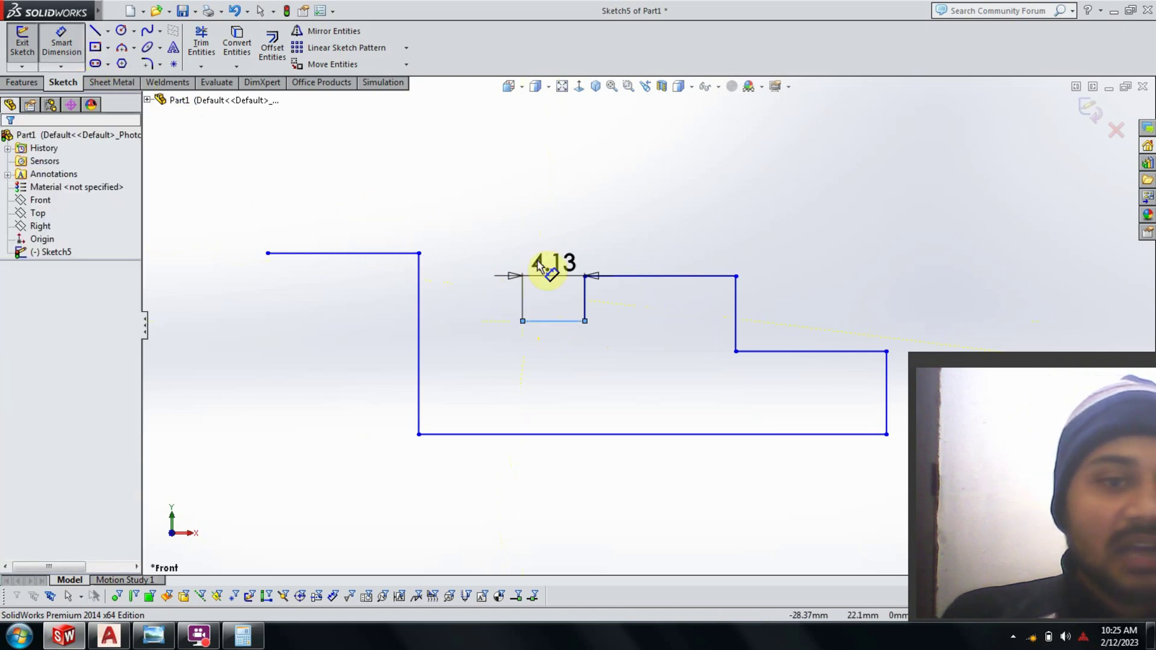
{"action": "left_click", "coordinate": [539, 265]}
{"action": "key", "text": "Return"}
{"action": "double_click", "coordinate": [543, 276]}
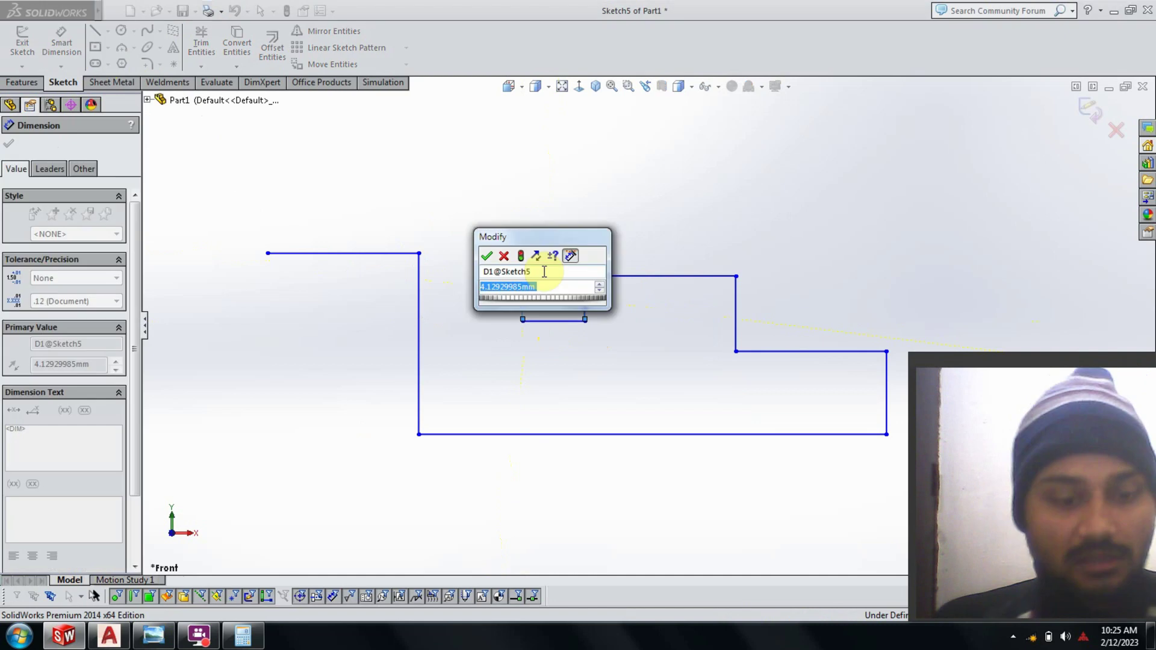
{"action": "type", "text": "6"}
{"action": "key", "text": "Return"}
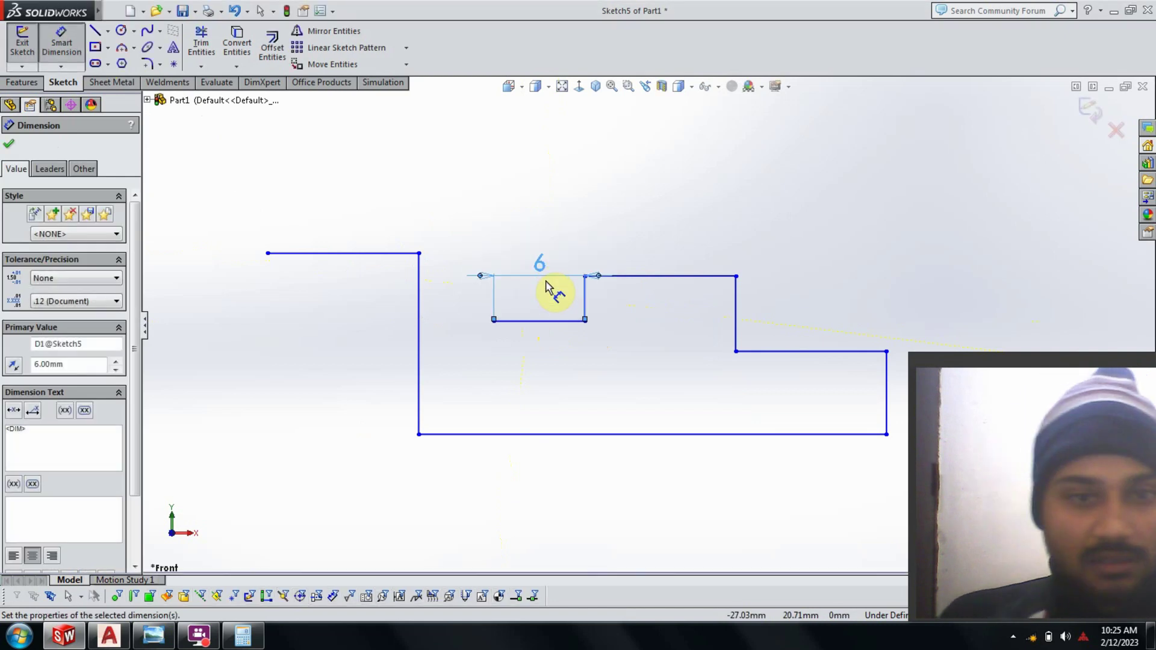
{"action": "key", "text": "Escape"}
Restart line drawing and bring up the hub's reference drawing
{"action": "scroll", "coordinate": [648, 376], "scroll_direction": "up", "scroll_amount": 3}
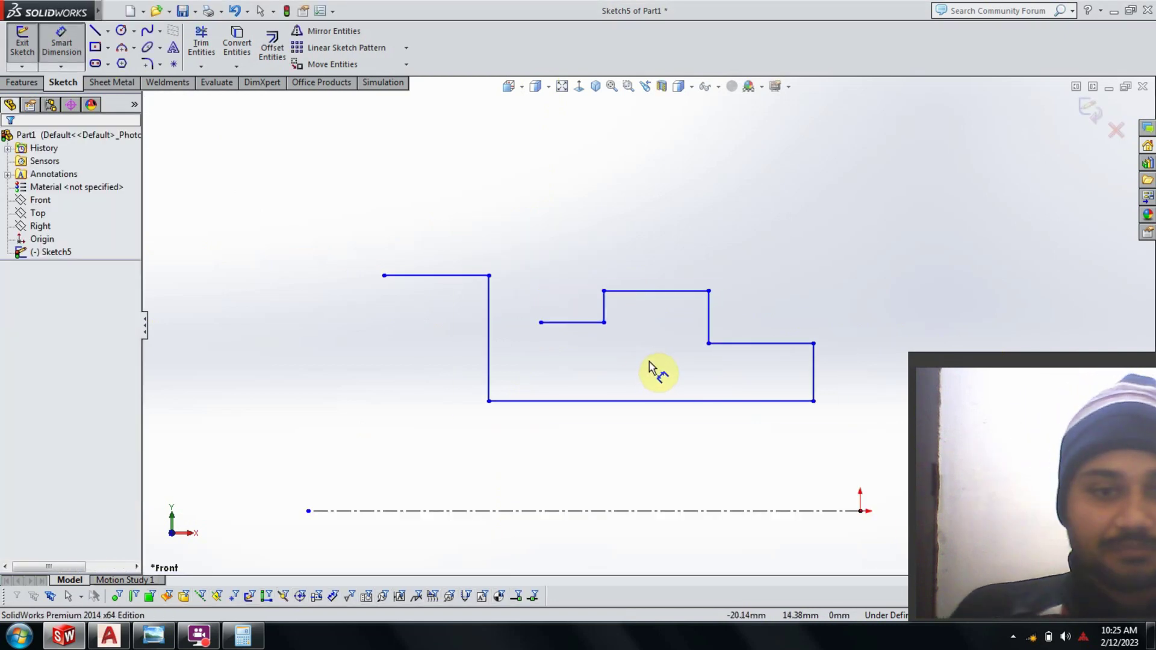
{"action": "left_click", "coordinate": [96, 31]}
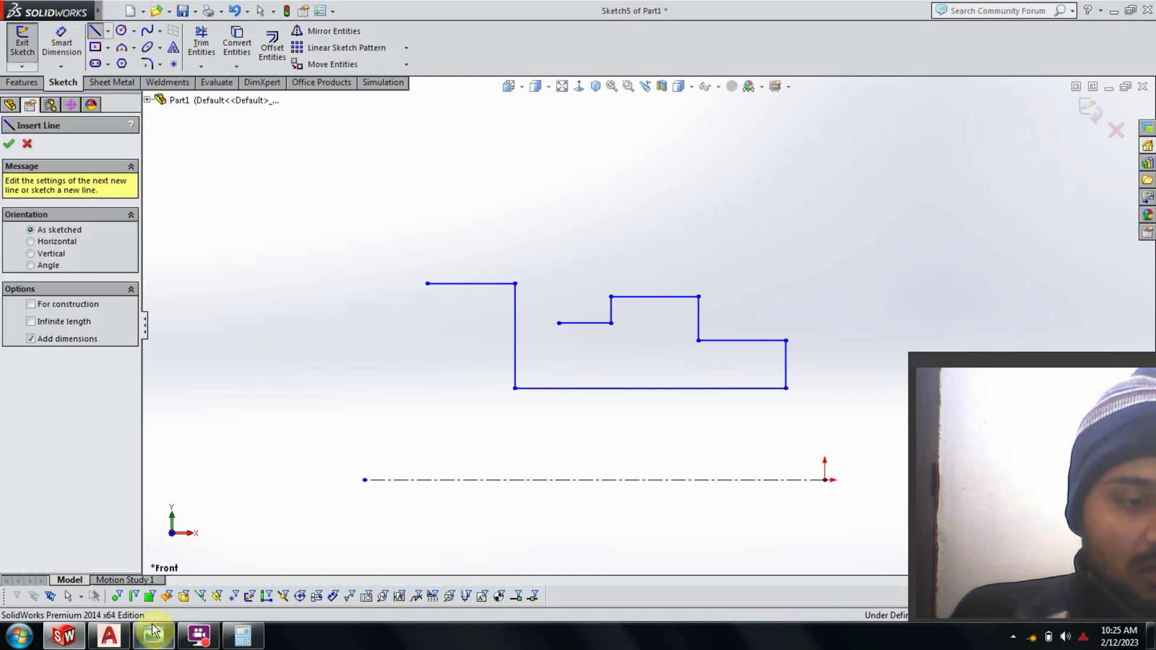
{"action": "left_click", "coordinate": [153, 630]}
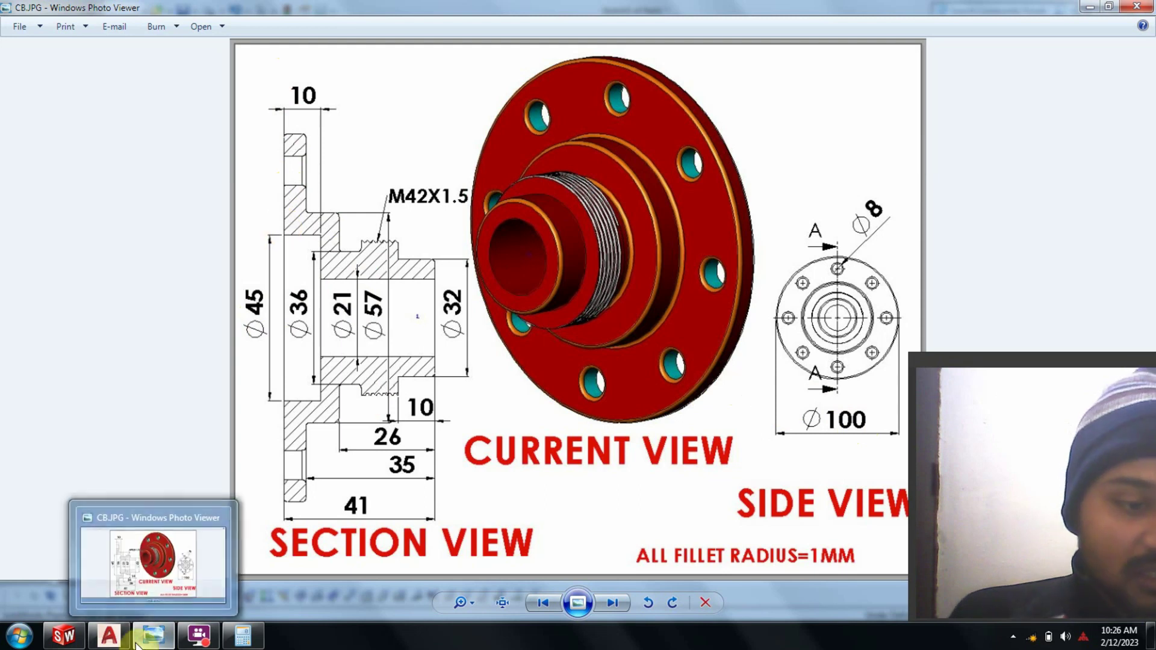
Compute (100 − 45) ÷ 2 = 27.5 in Calculator and return to SolidWorks
{"action": "left_click", "coordinate": [233, 638]}
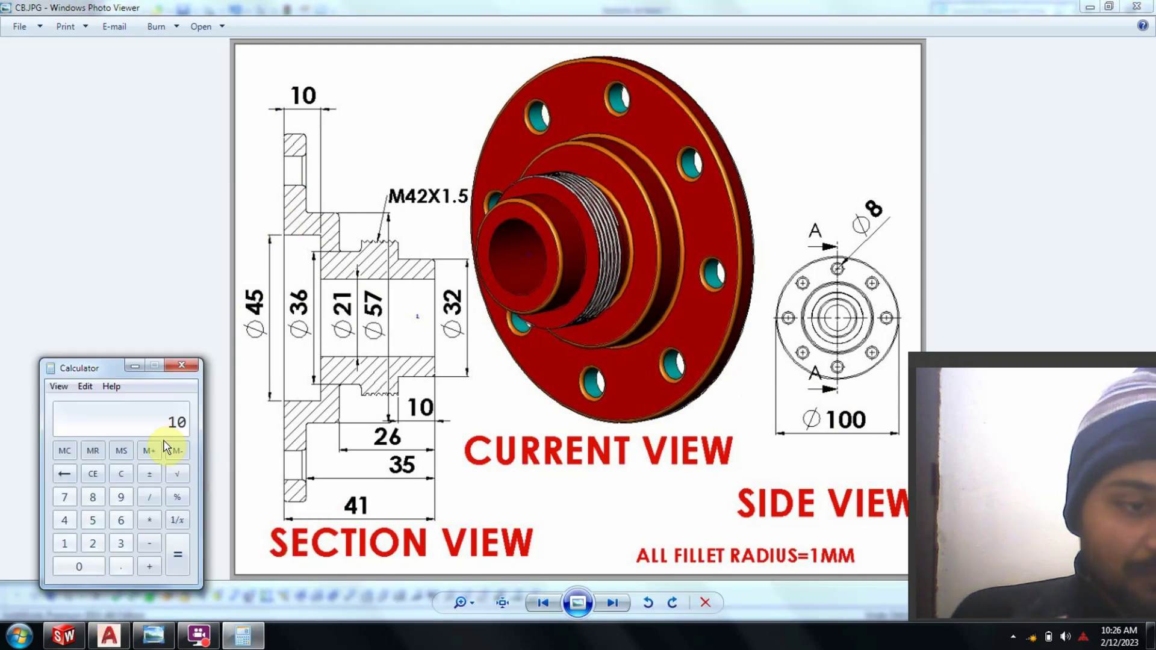
{"action": "left_click", "coordinate": [65, 544]}
{"action": "left_click", "coordinate": [86, 565]}
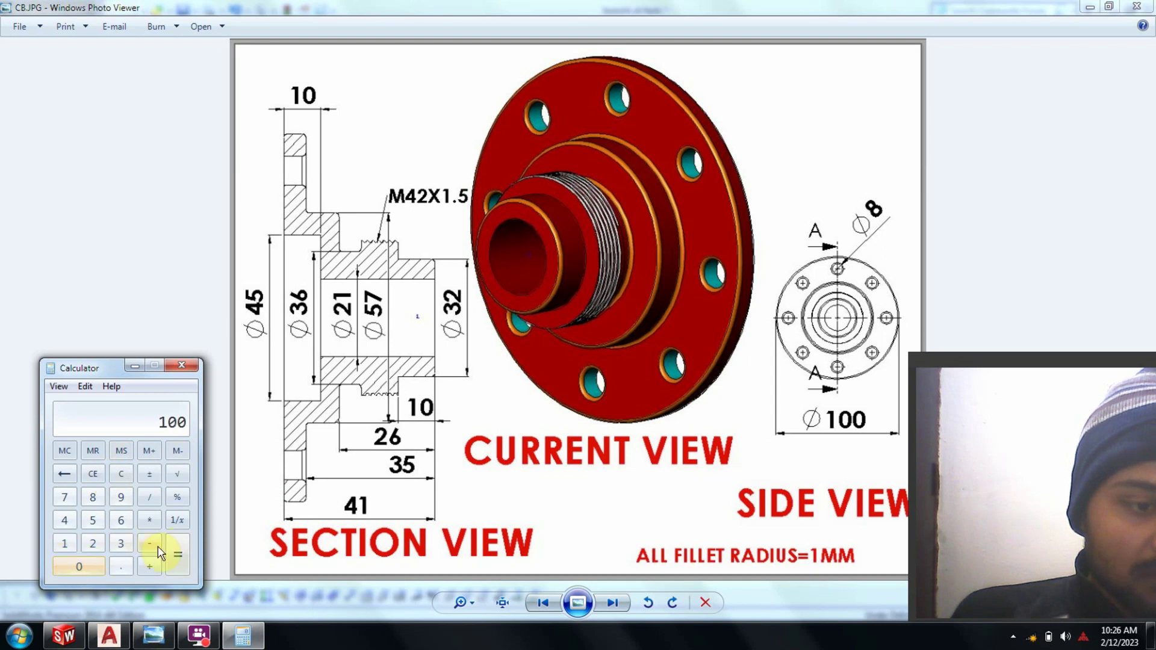
{"action": "left_click", "coordinate": [66, 521]}
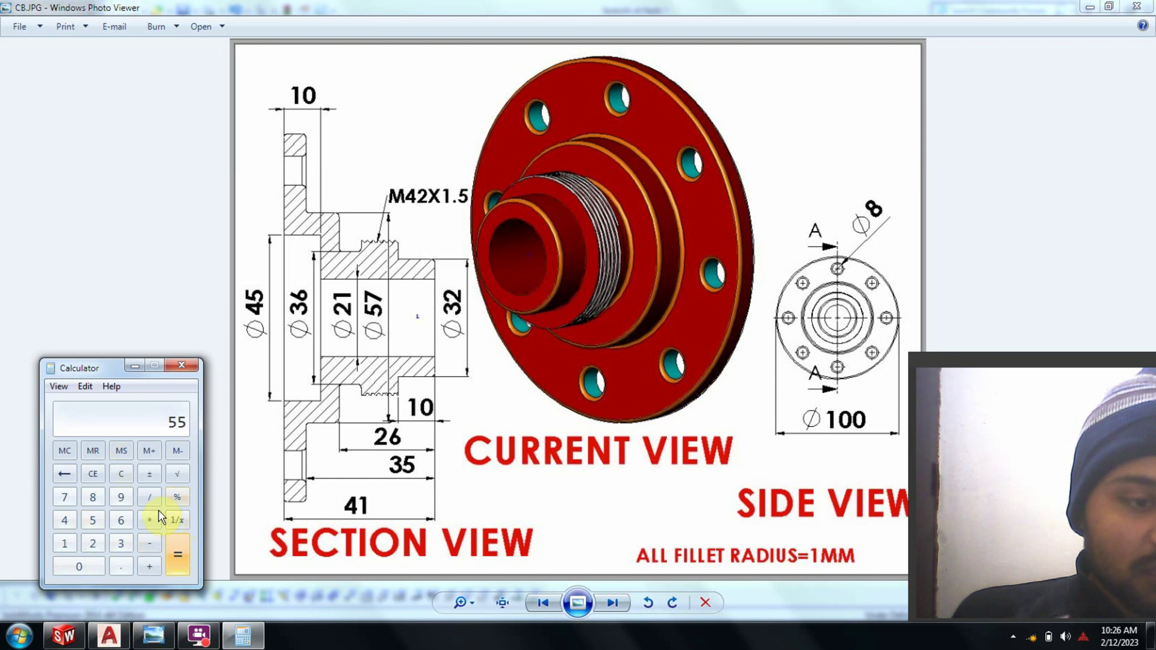
{"action": "left_click", "coordinate": [149, 497]}
{"action": "left_click", "coordinate": [100, 543]}
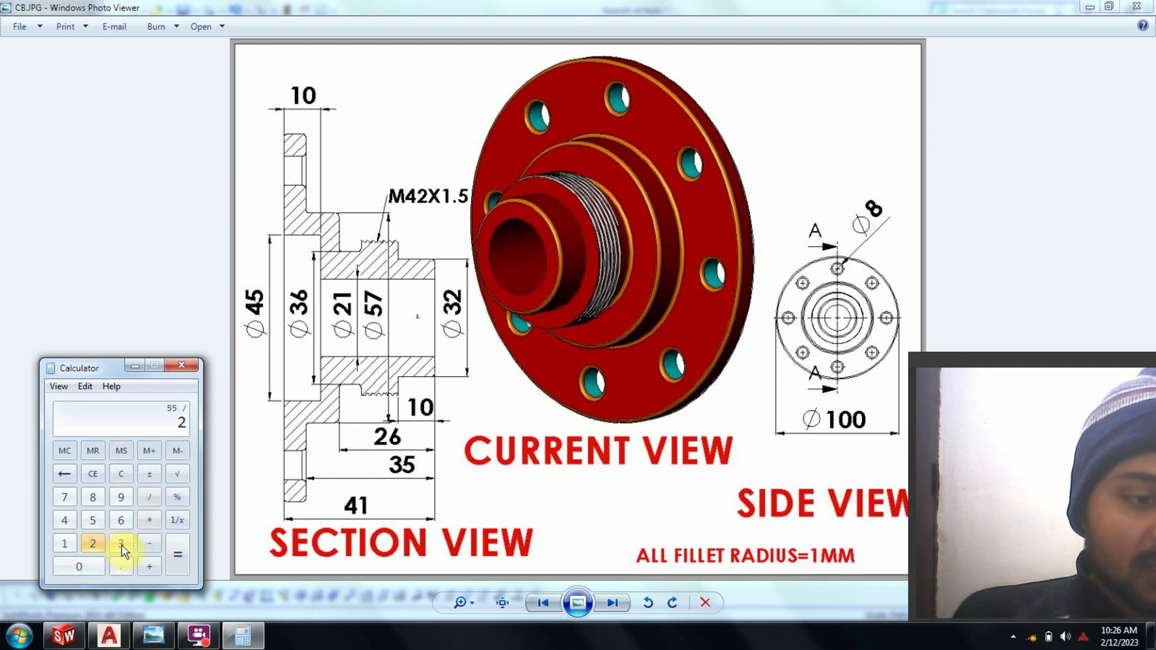
{"action": "left_click", "coordinate": [176, 558]}
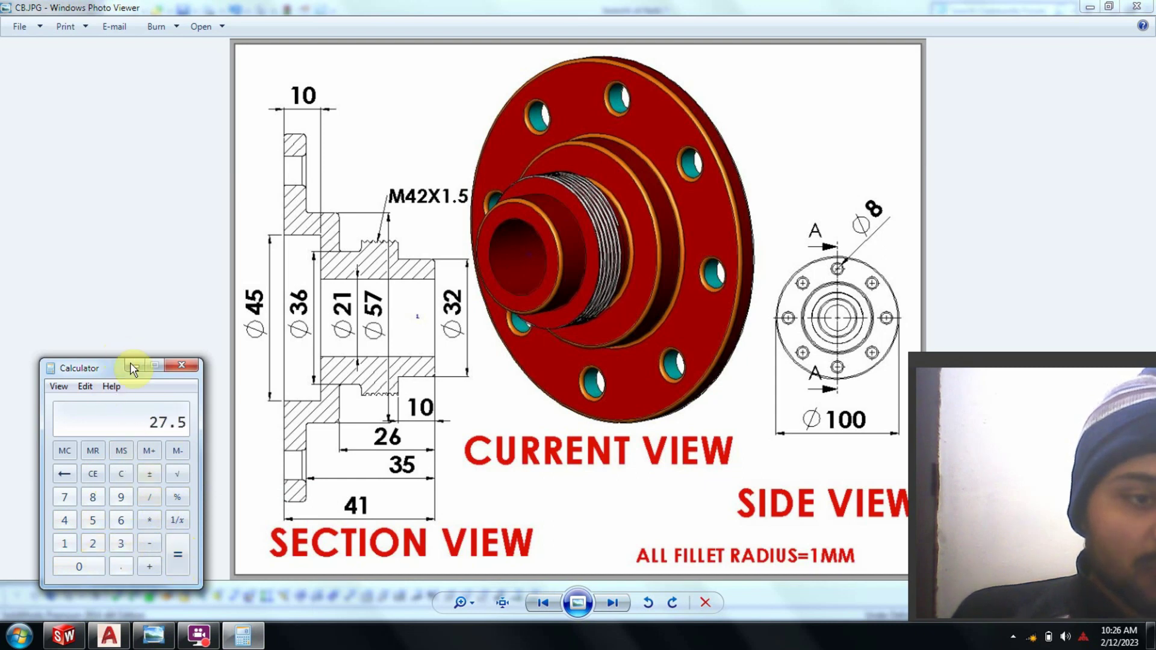
{"action": "left_click", "coordinate": [132, 364]}
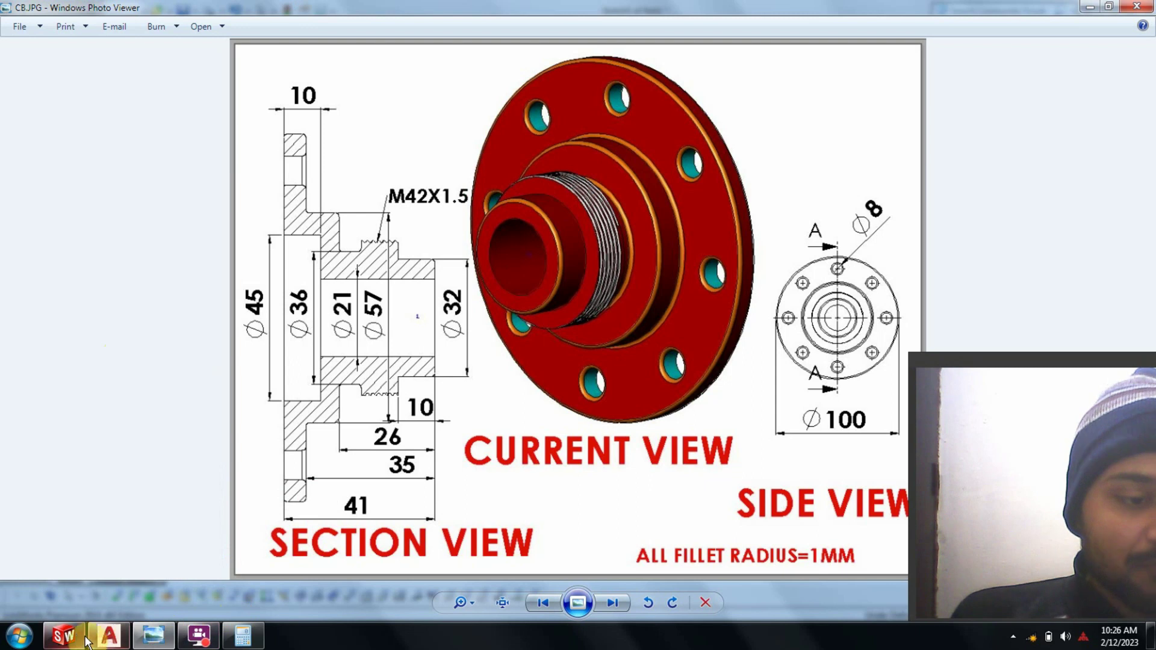
{"action": "left_click", "coordinate": [63, 636]}
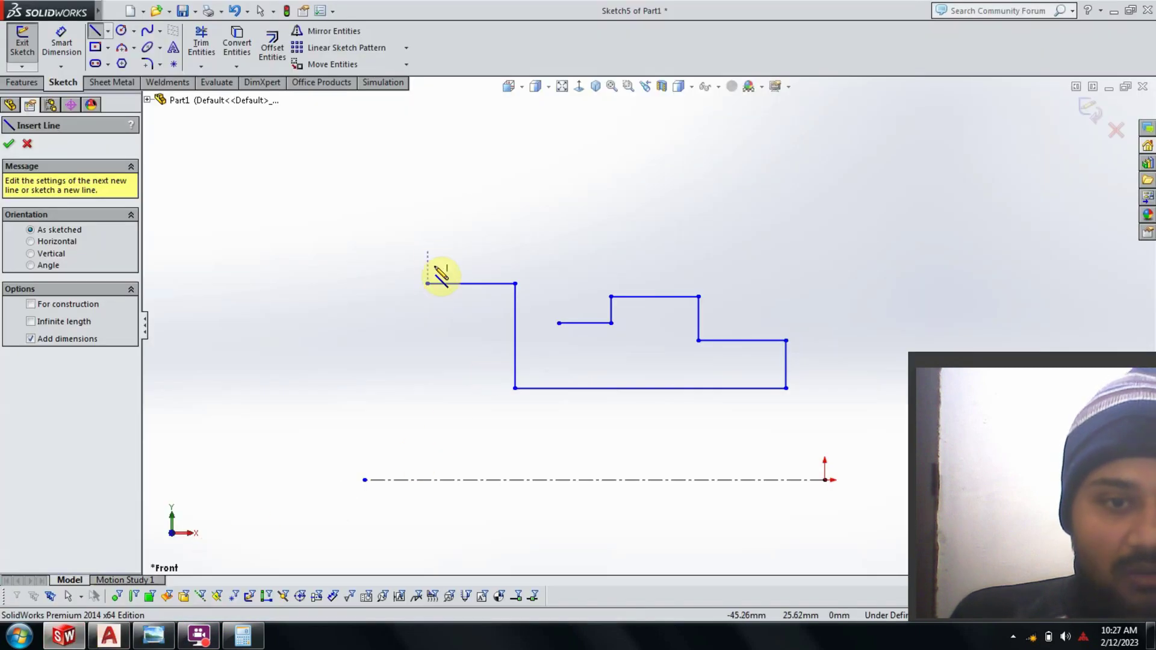
Draw a 27 mm vertical line up from the profile's left end, then view the reference drawing
{"action": "left_click", "coordinate": [428, 284]}
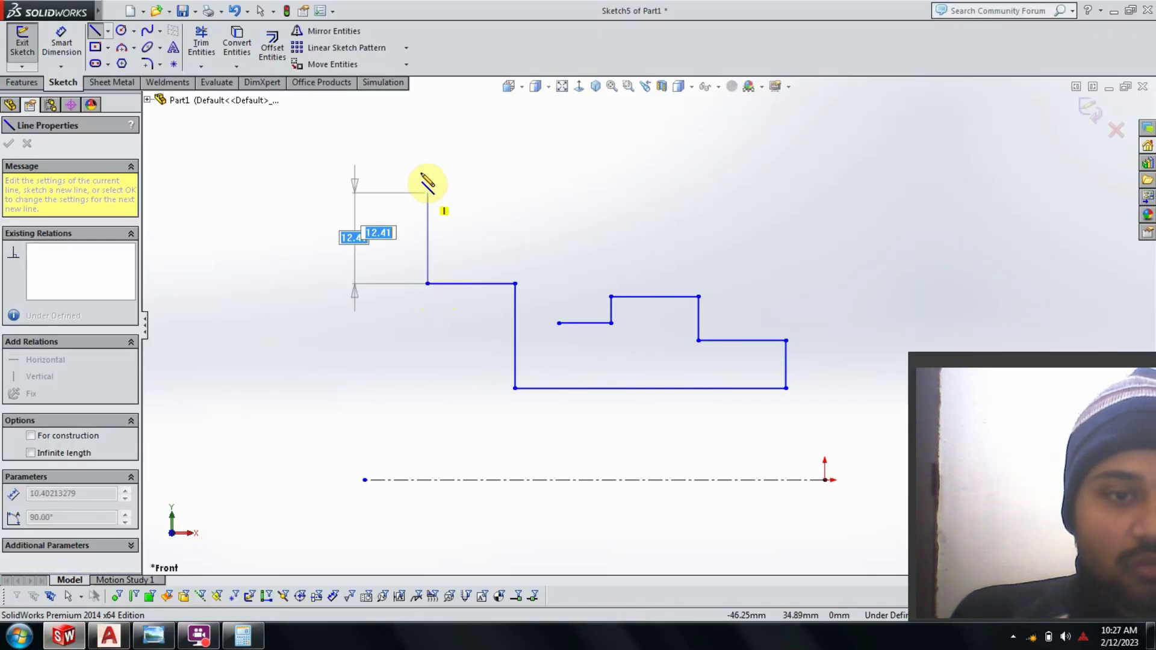
{"action": "left_click", "coordinate": [428, 161]}
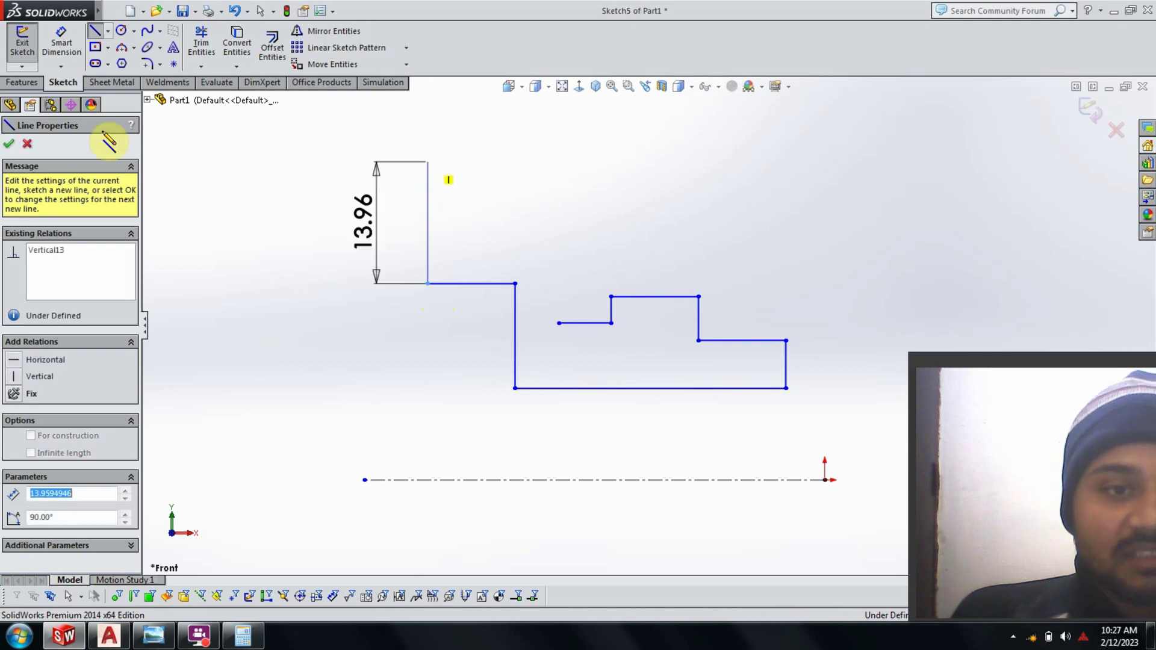
{"action": "left_click", "coordinate": [62, 43]}
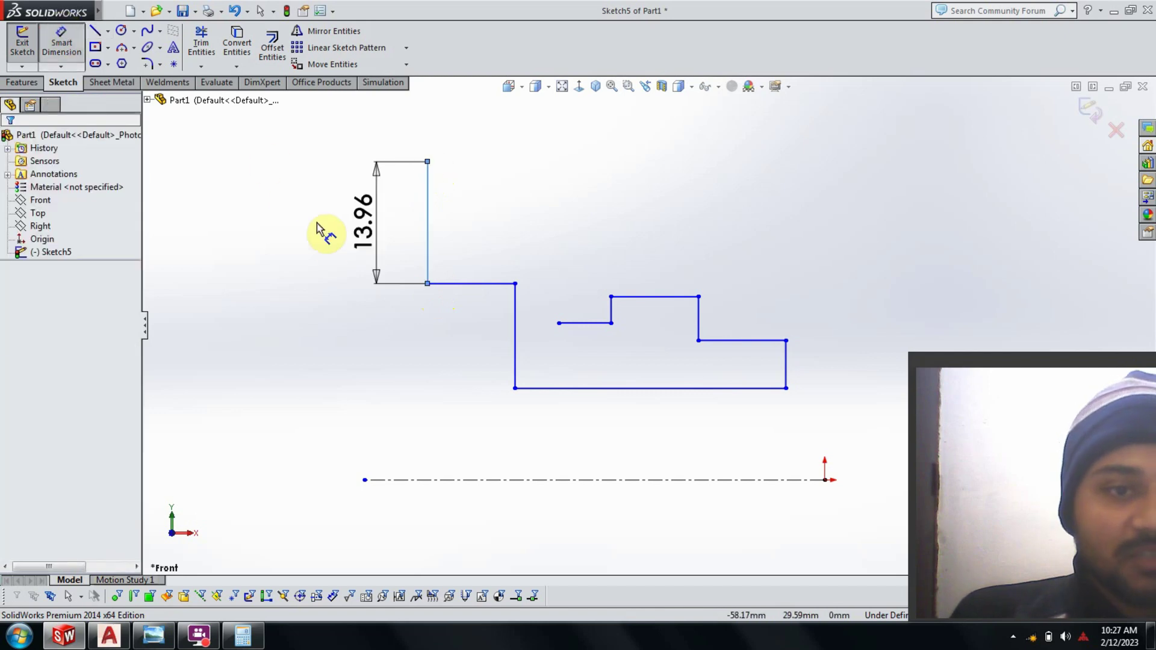
{"action": "left_click", "coordinate": [354, 245]}
{"action": "type", "text": "27.5"}
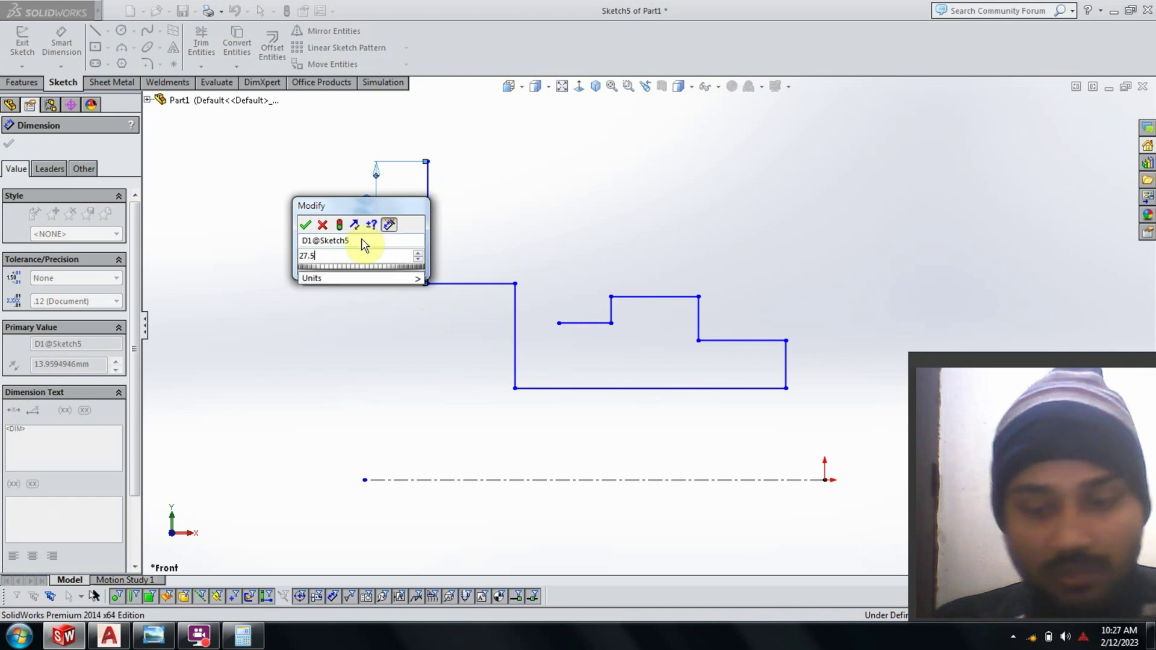
{"action": "key", "text": "Escape"}
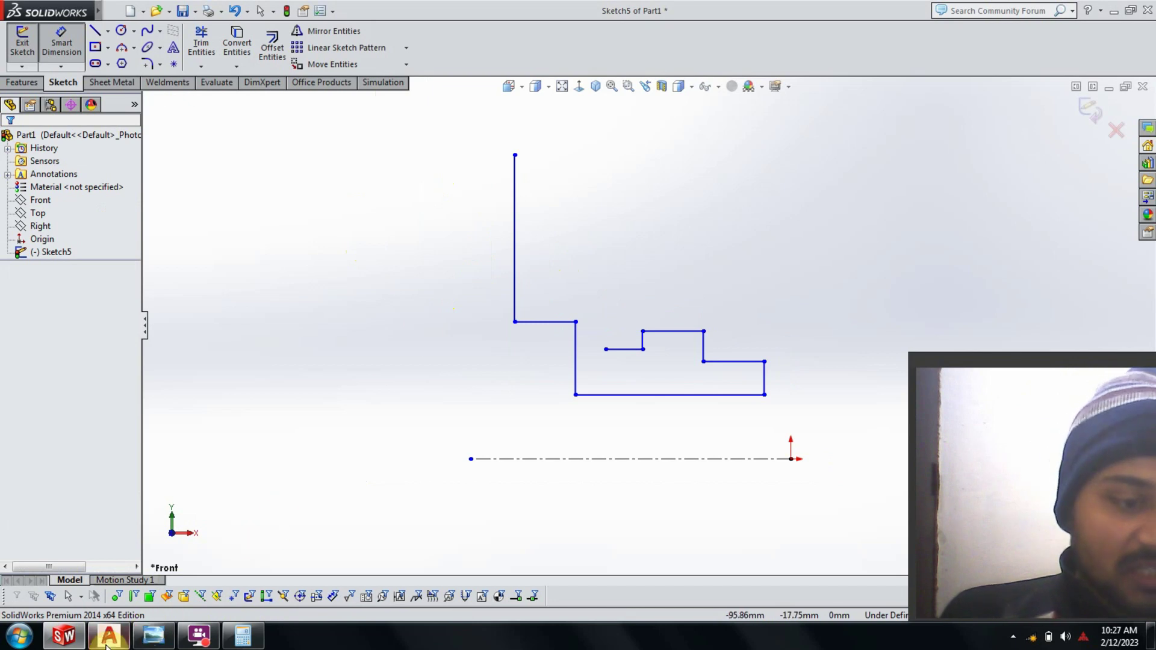
{"action": "left_click", "coordinate": [153, 636]}
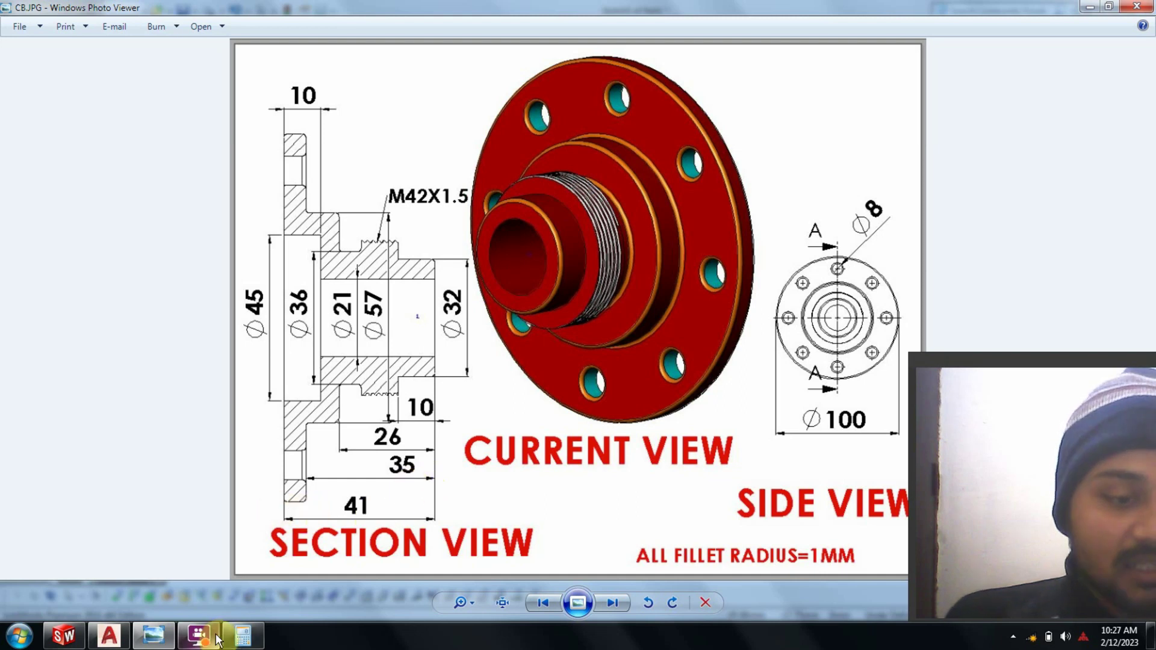
Compute 41 − 35 = 6 in Calculator, then go back to the SolidWorks sketch
{"action": "left_click", "coordinate": [243, 635]}
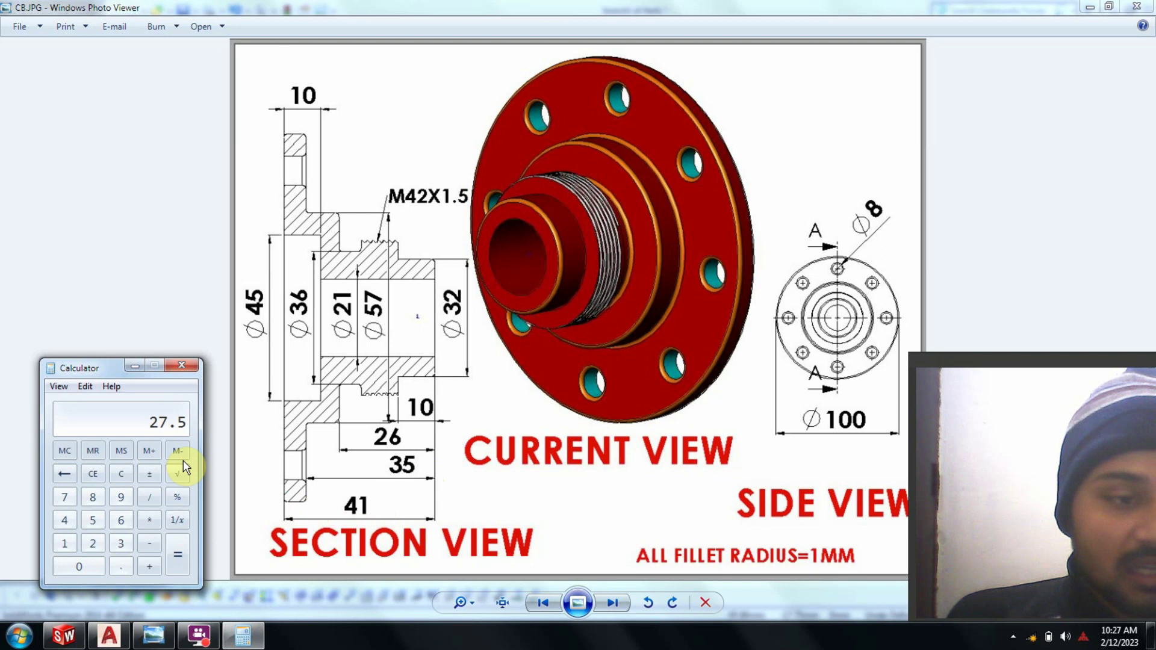
{"action": "left_click", "coordinate": [118, 480]}
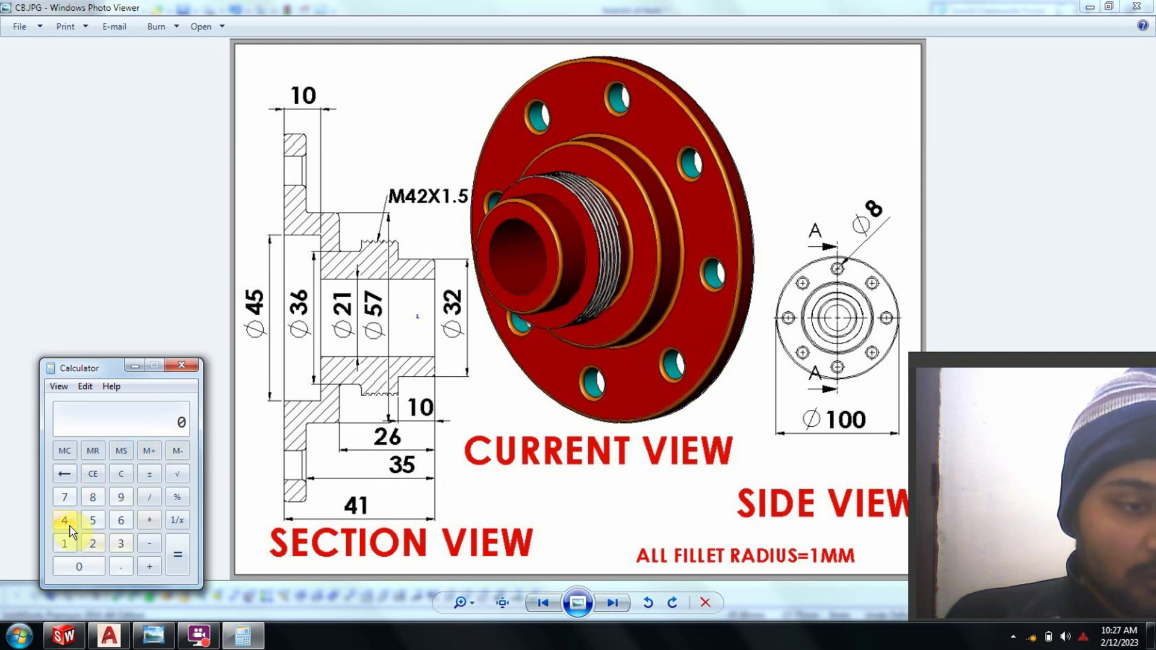
{"action": "left_click", "coordinate": [66, 542]}
{"action": "left_click", "coordinate": [149, 543]}
{"action": "left_click", "coordinate": [121, 543]}
{"action": "left_click", "coordinate": [186, 564]}
{"action": "left_click", "coordinate": [135, 366]}
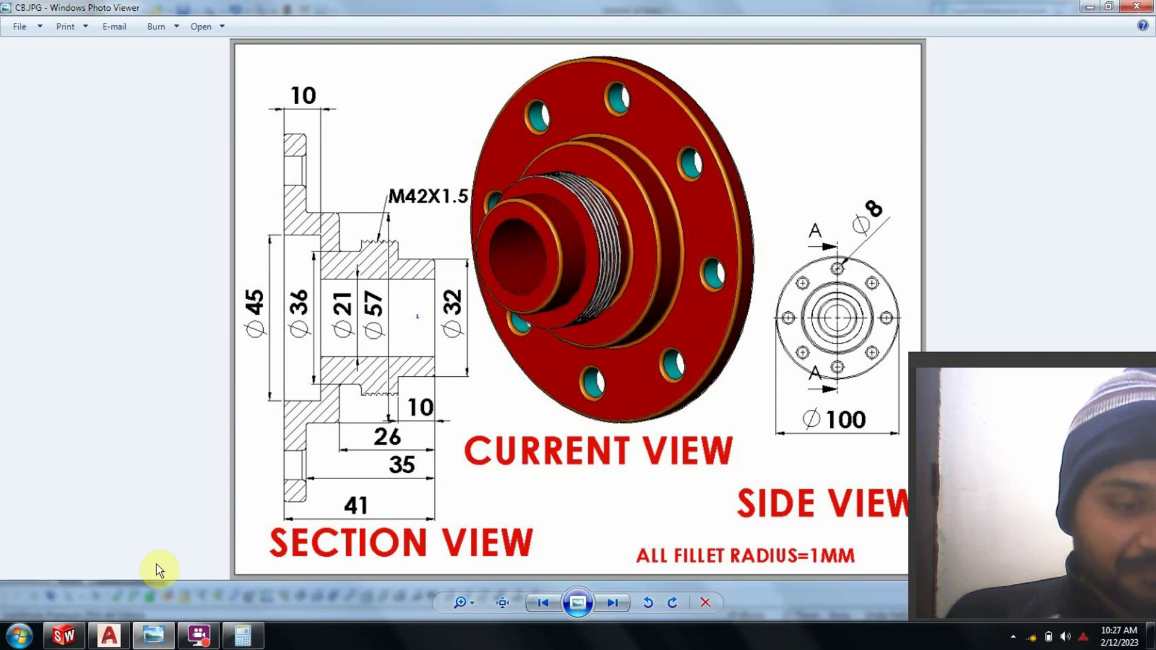
{"action": "left_click", "coordinate": [63, 635]}
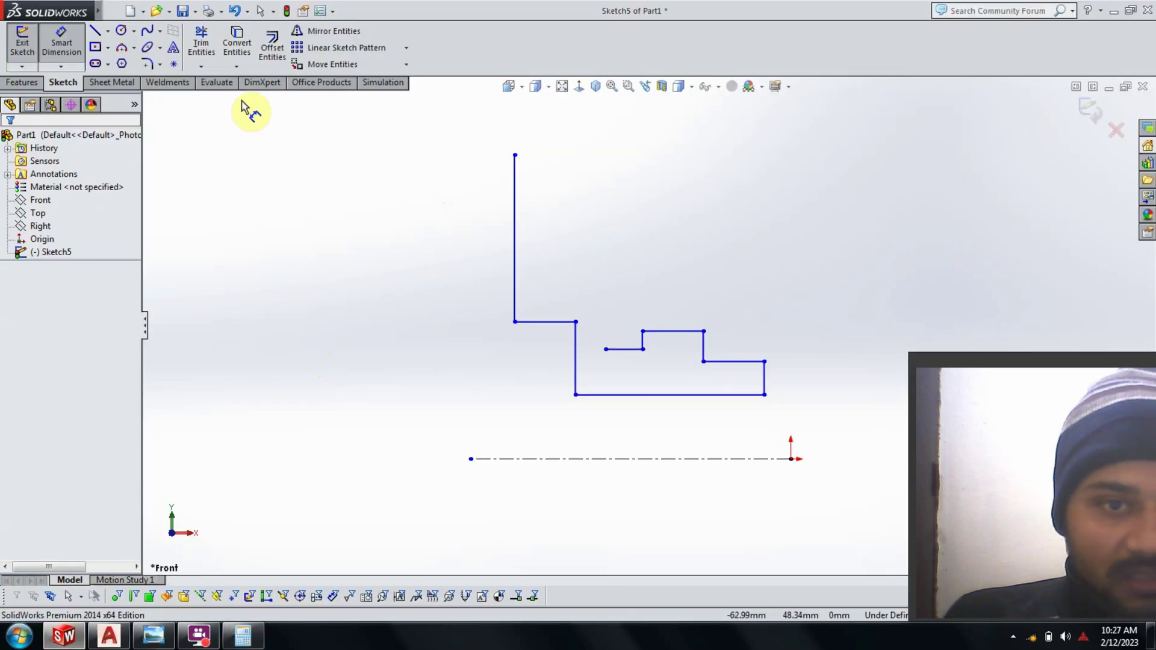
Draw a horizontal line right from the tall vertical line's top and dimension it 6 mm
{"action": "left_click", "coordinate": [95, 30]}
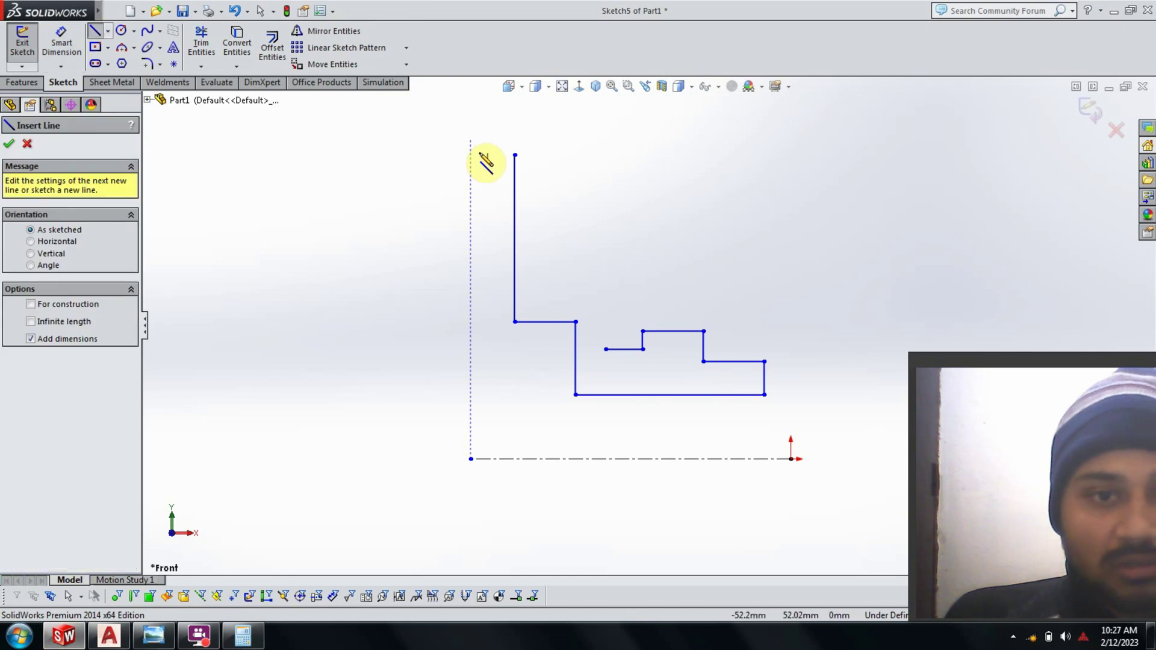
{"action": "left_click", "coordinate": [515, 155]}
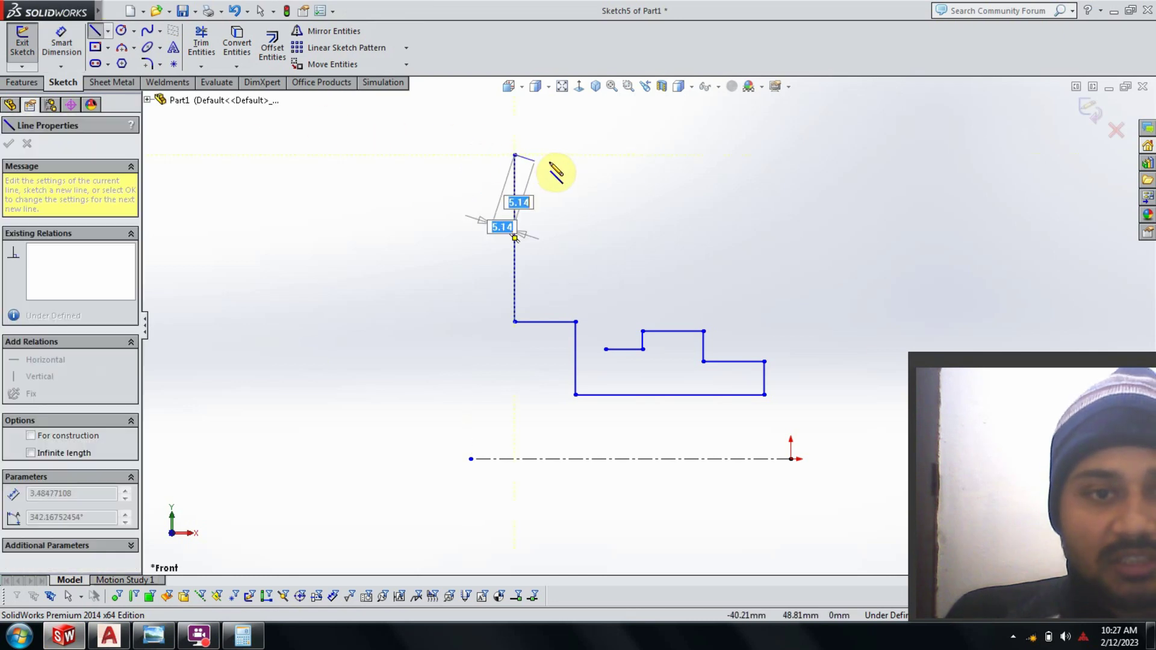
{"action": "key", "text": "Return"}
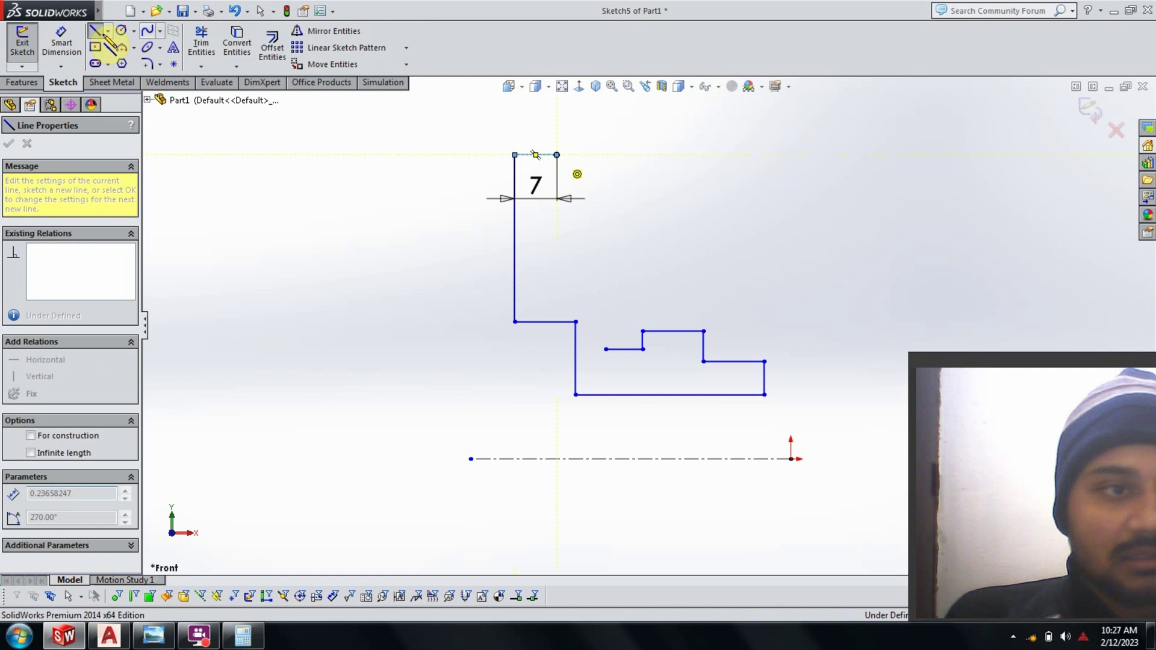
{"action": "key", "text": "Escape"}
{"action": "left_click", "coordinate": [535, 187]}
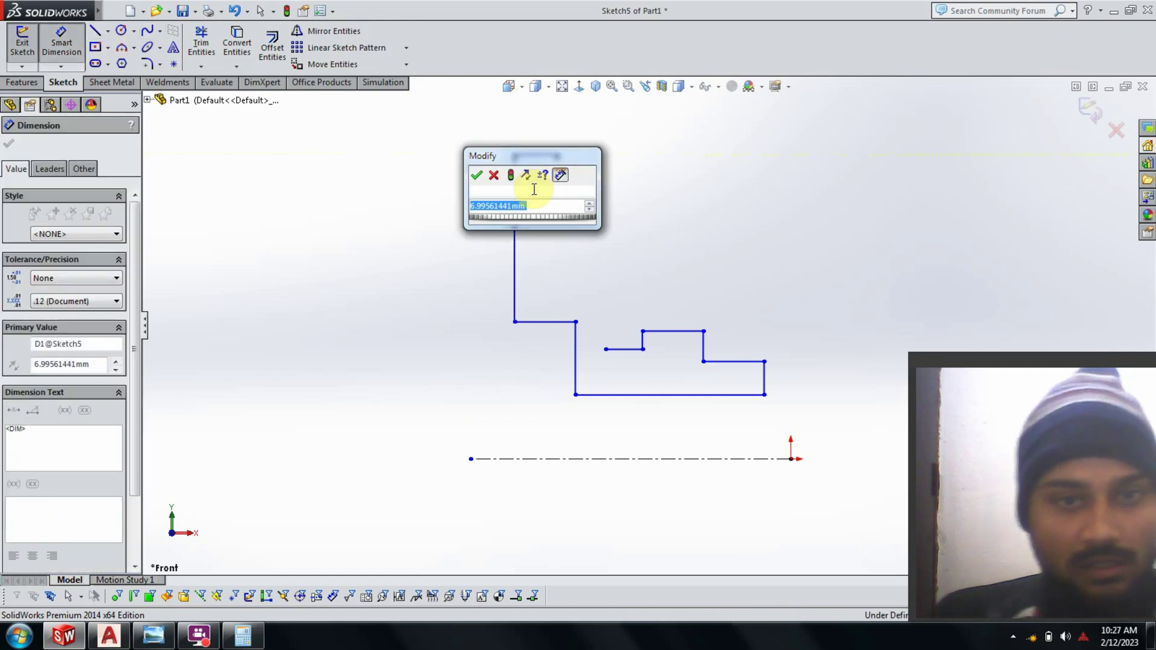
{"action": "type", "text": "6"}
{"action": "key", "text": "Return"}
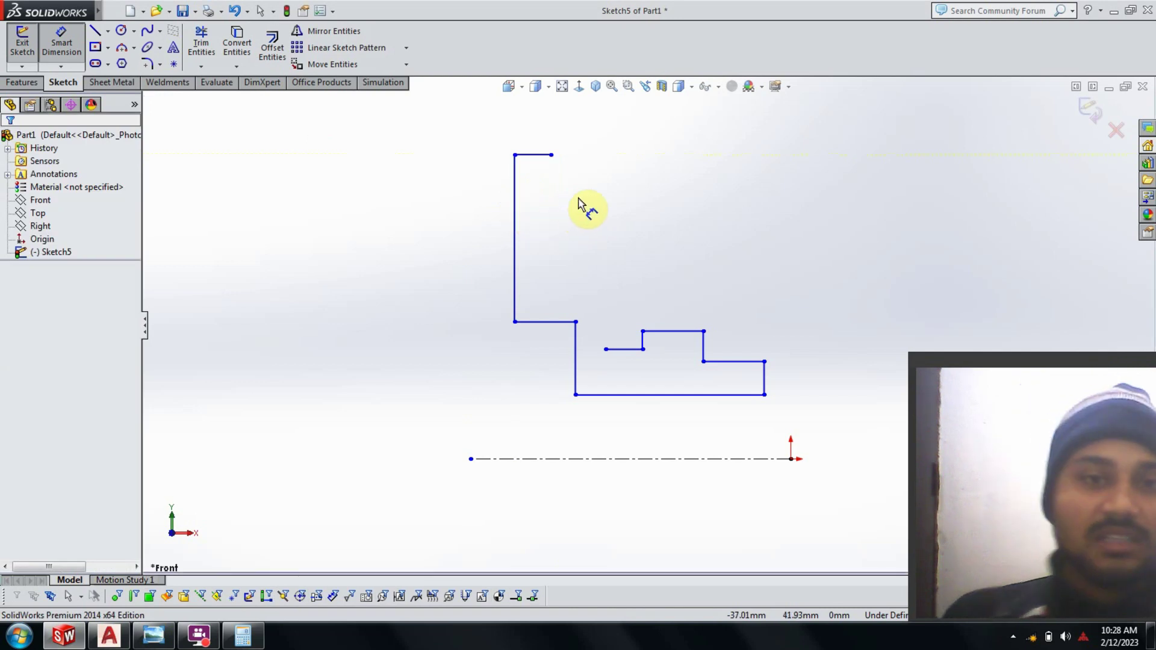
{"action": "left_click", "coordinate": [60, 42]}
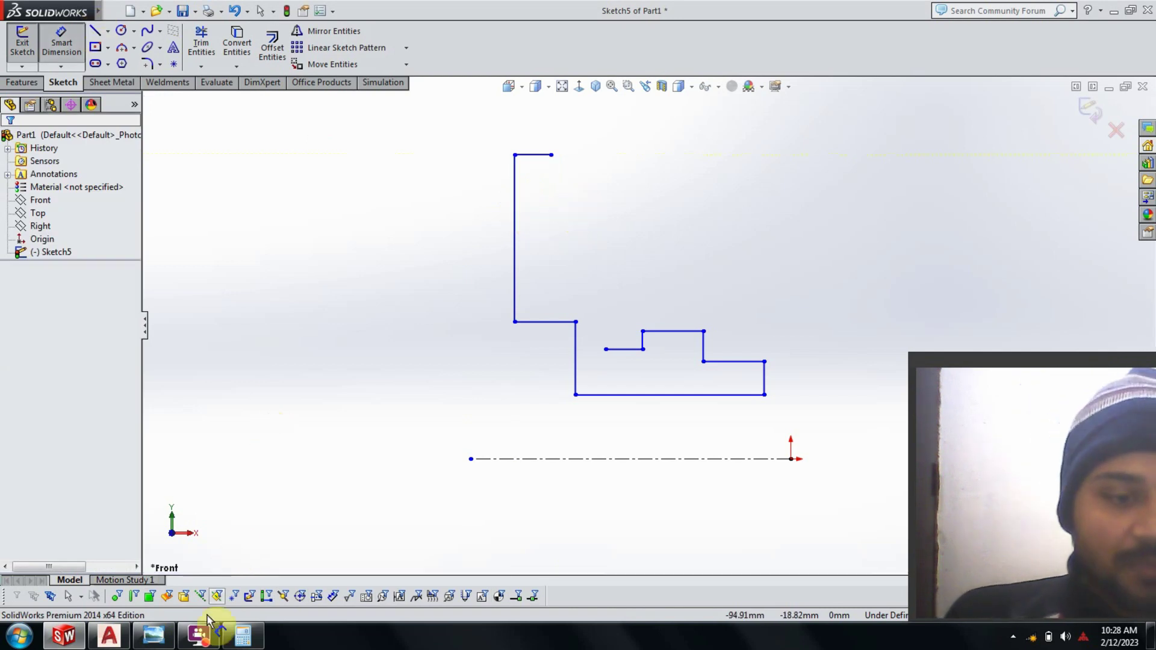
{"action": "left_click", "coordinate": [153, 636]}
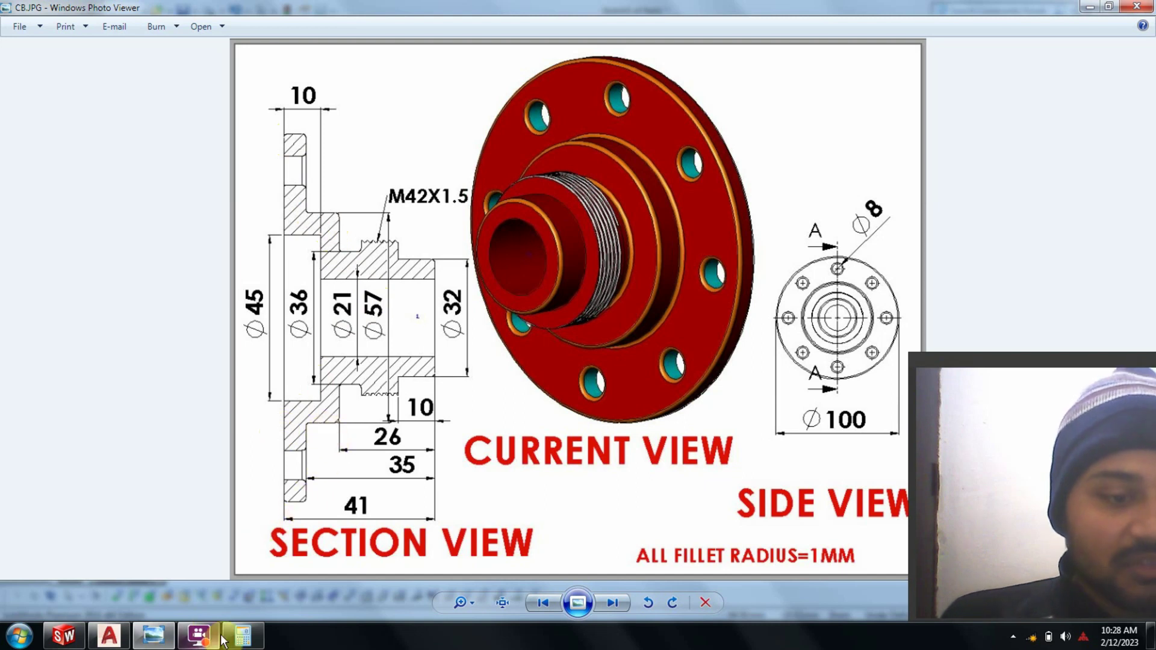
Calculate 100 − 57 = 43, then 43 ÷ 2 = 21.5, and hide Calculator
{"action": "left_click", "coordinate": [242, 635]}
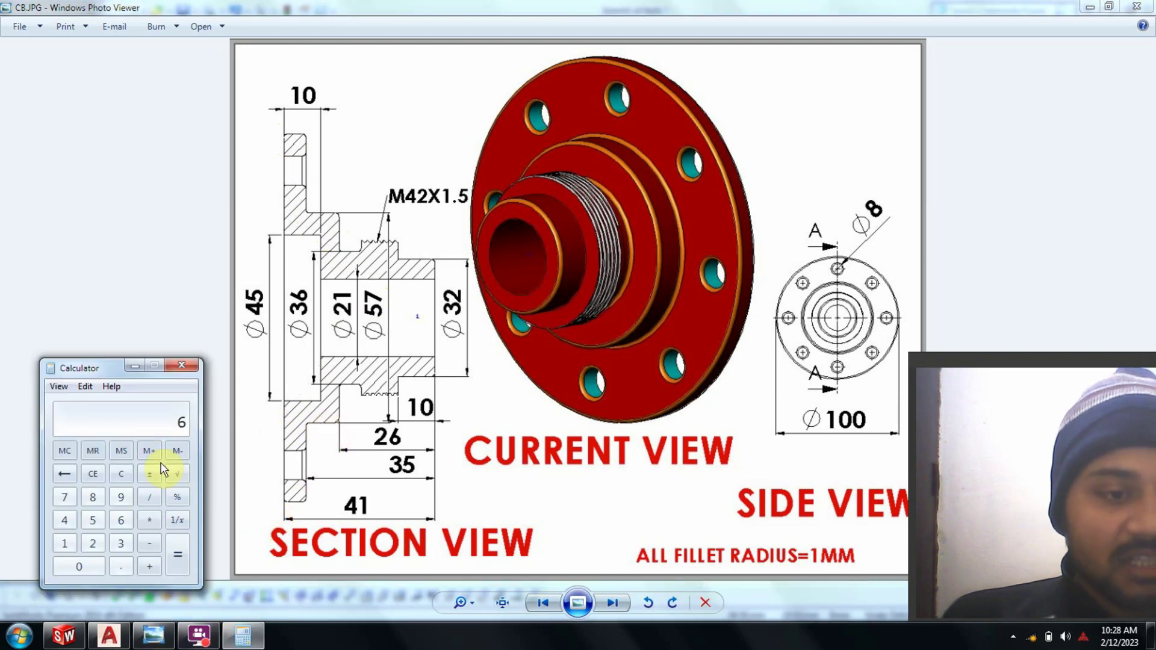
{"action": "left_click", "coordinate": [93, 475]}
{"action": "left_click", "coordinate": [71, 547]}
{"action": "double_click", "coordinate": [80, 567]}
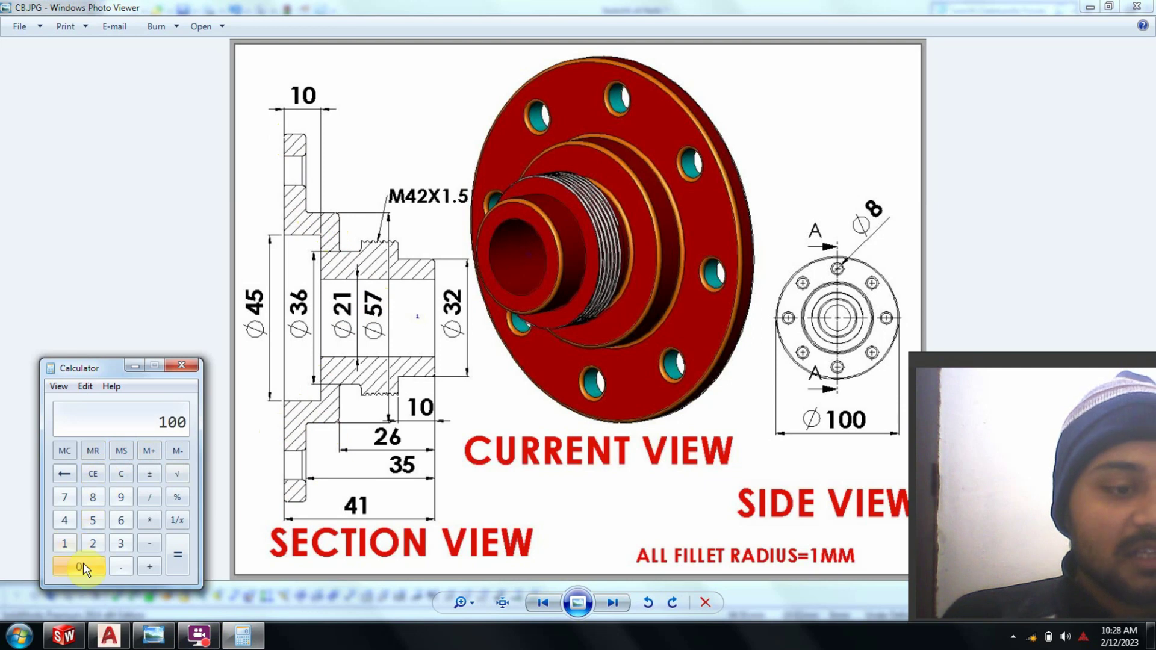
{"action": "left_click", "coordinate": [91, 524]}
{"action": "left_click", "coordinate": [65, 497]}
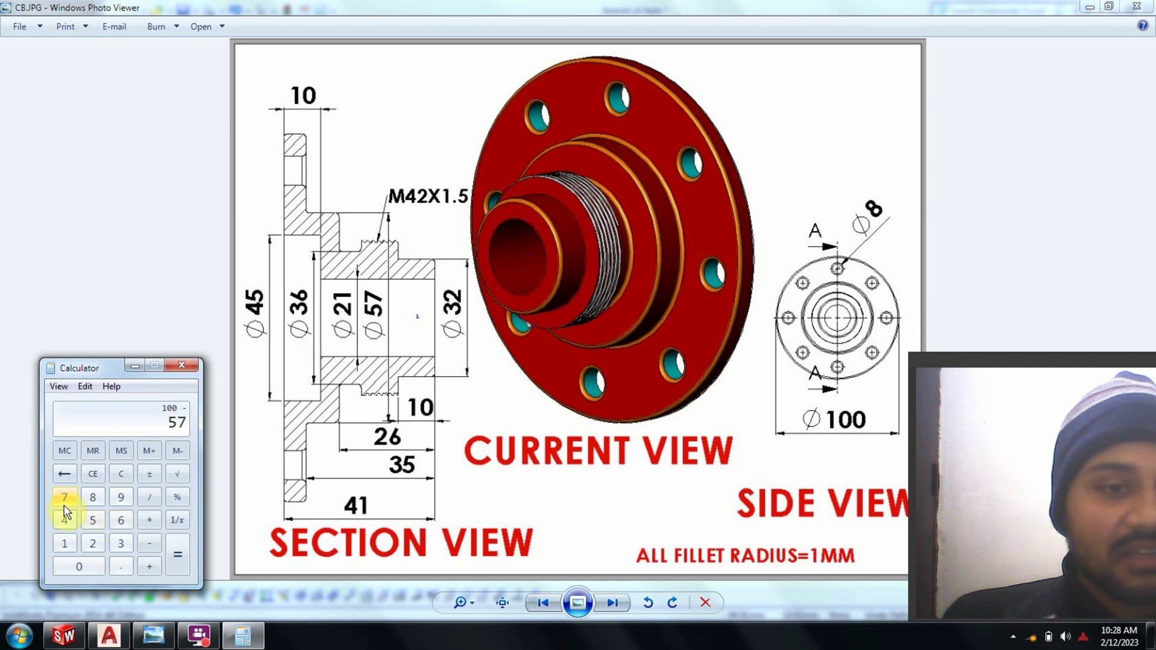
{"action": "left_click", "coordinate": [179, 551]}
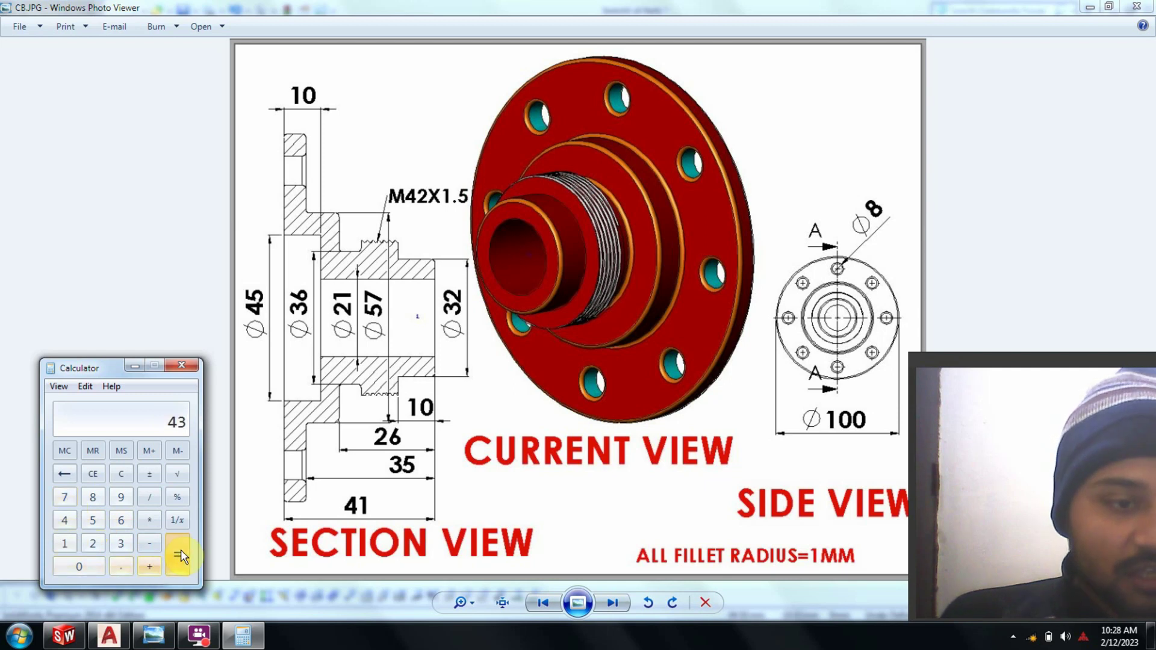
{"action": "left_click", "coordinate": [150, 497]}
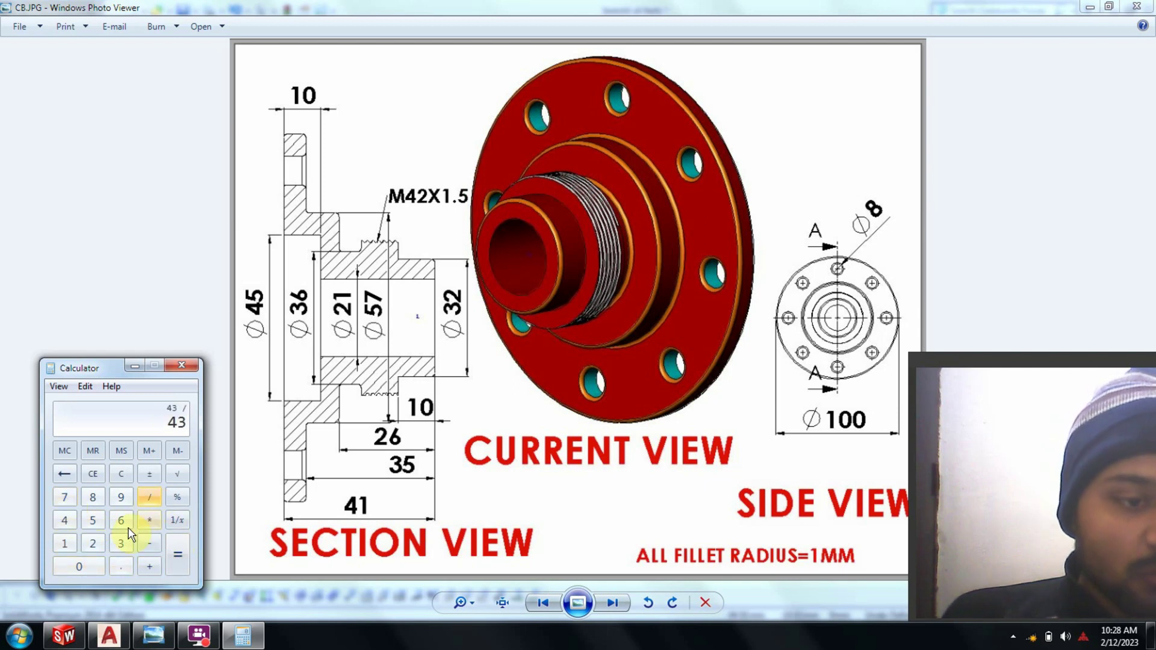
{"action": "left_click", "coordinate": [92, 543]}
{"action": "left_click", "coordinate": [178, 554]}
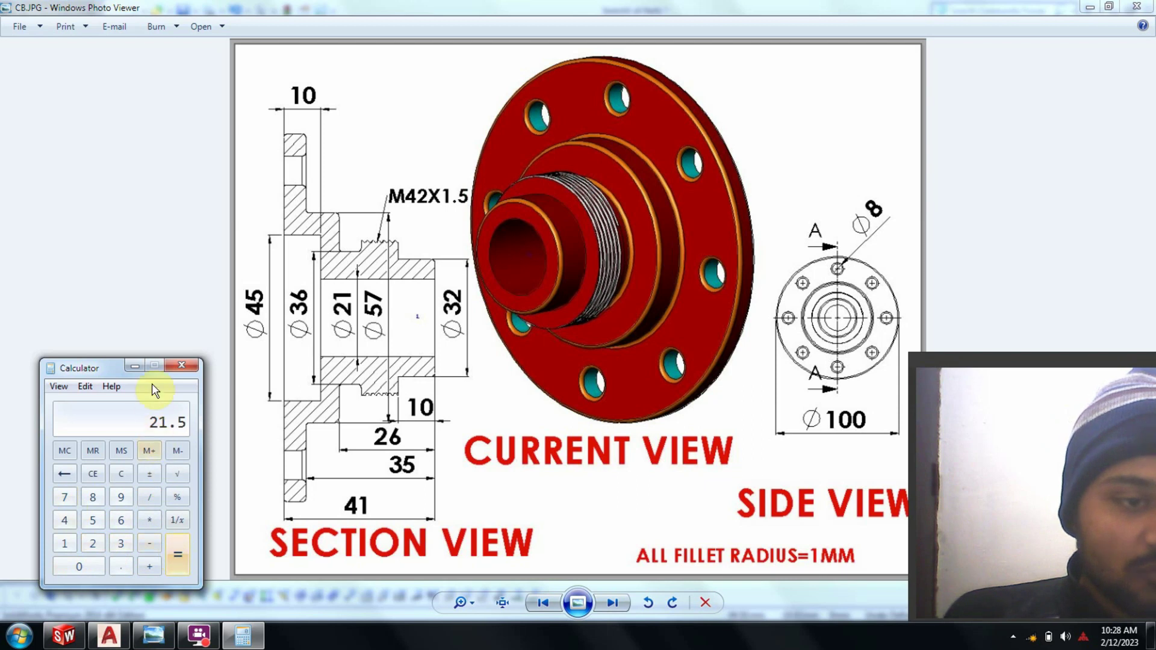
{"action": "left_click", "coordinate": [135, 366]}
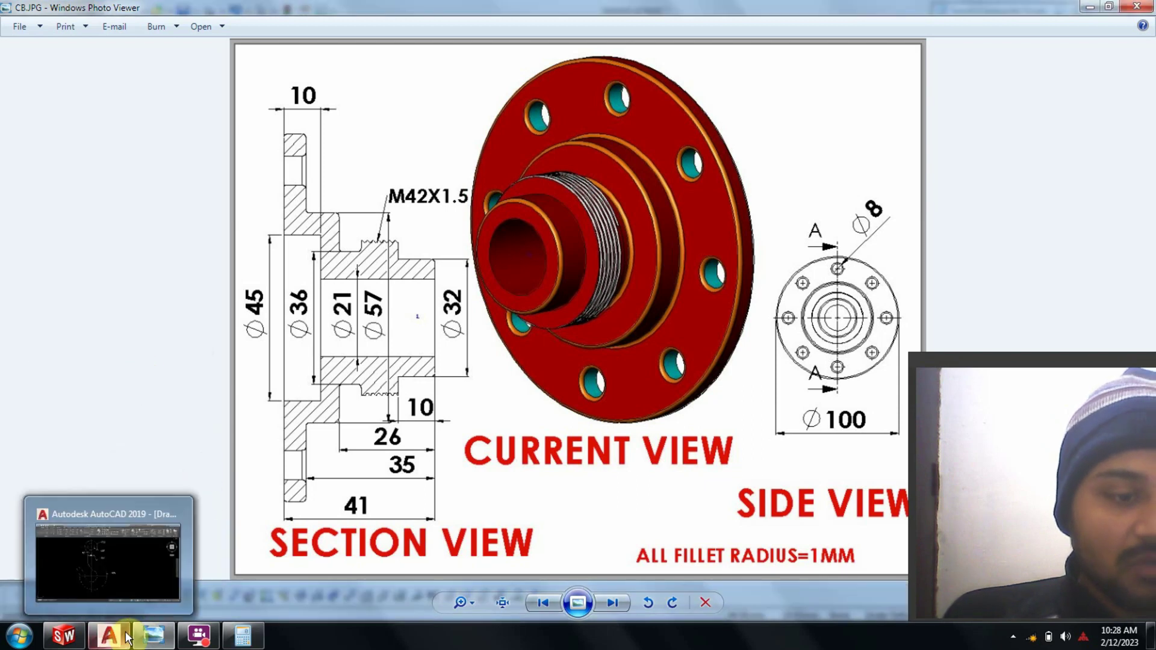
Draw the inner vertical wall line down from the right end of the 6 mm top line
{"action": "mouse_move", "coordinate": [63, 636]}
{"action": "left_click", "coordinate": [93, 578]}
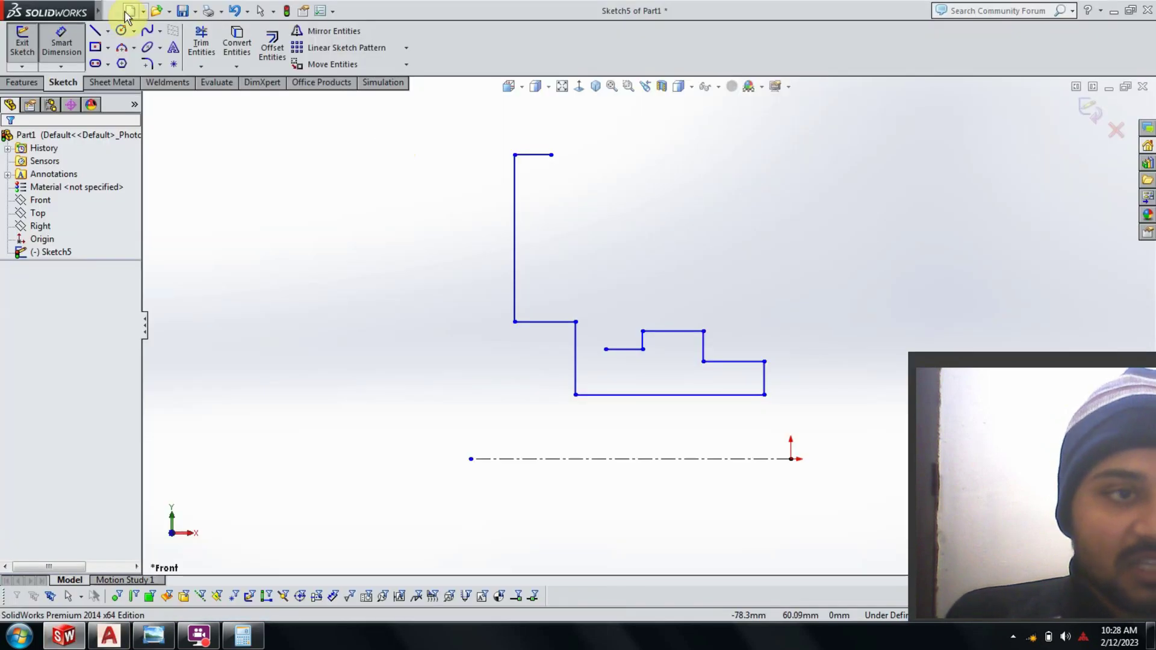
{"action": "left_click", "coordinate": [97, 31]}
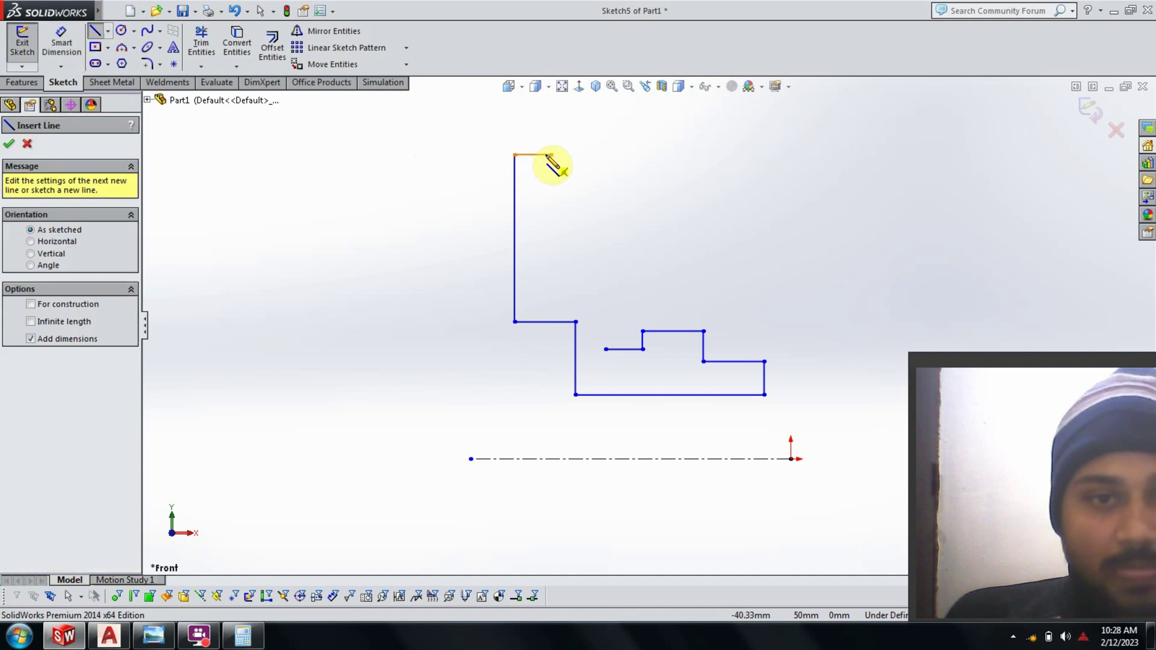
{"action": "left_click", "coordinate": [550, 155]}
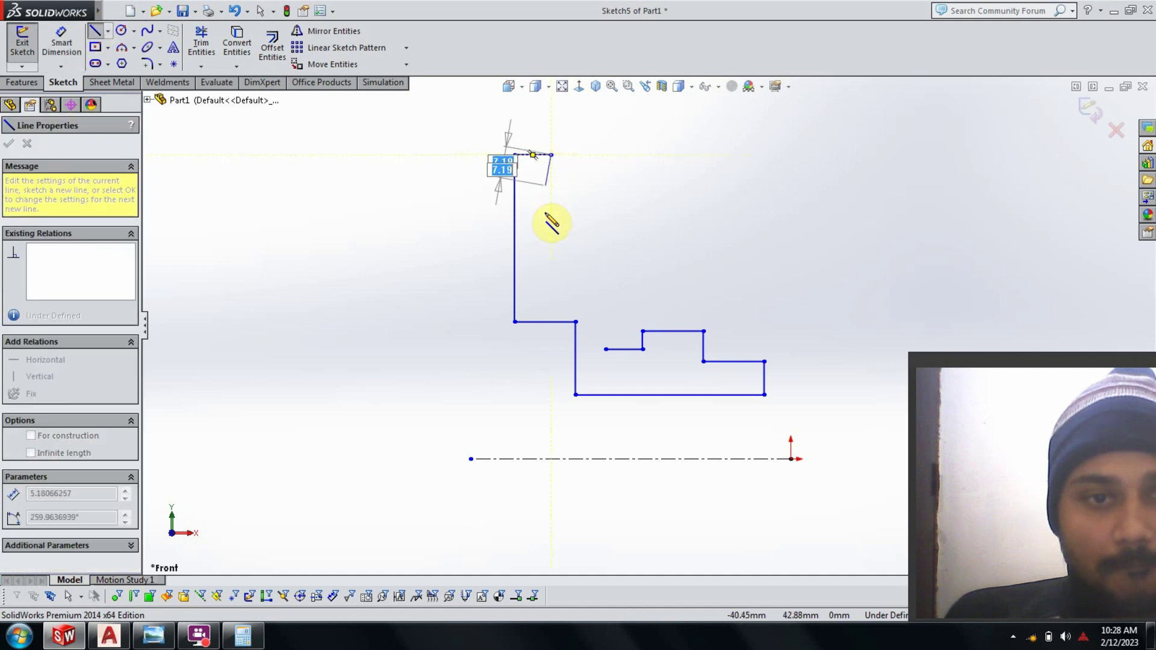
{"action": "left_click", "coordinate": [551, 266]}
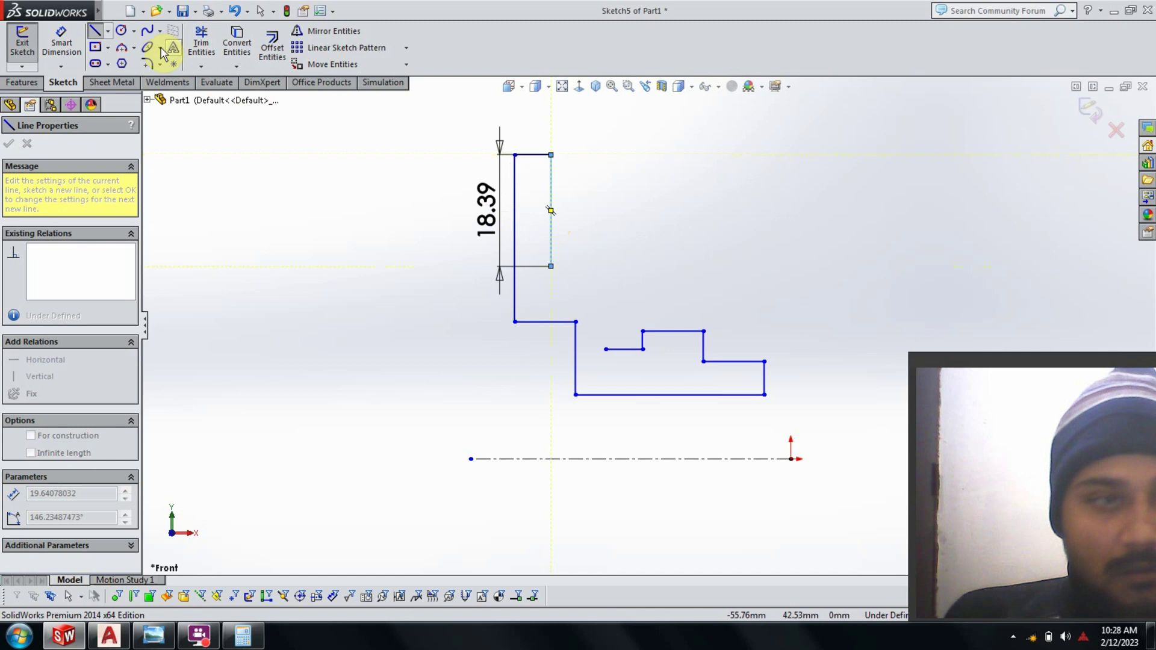
{"action": "key", "text": "Escape"}
{"action": "left_click", "coordinate": [244, 112]}
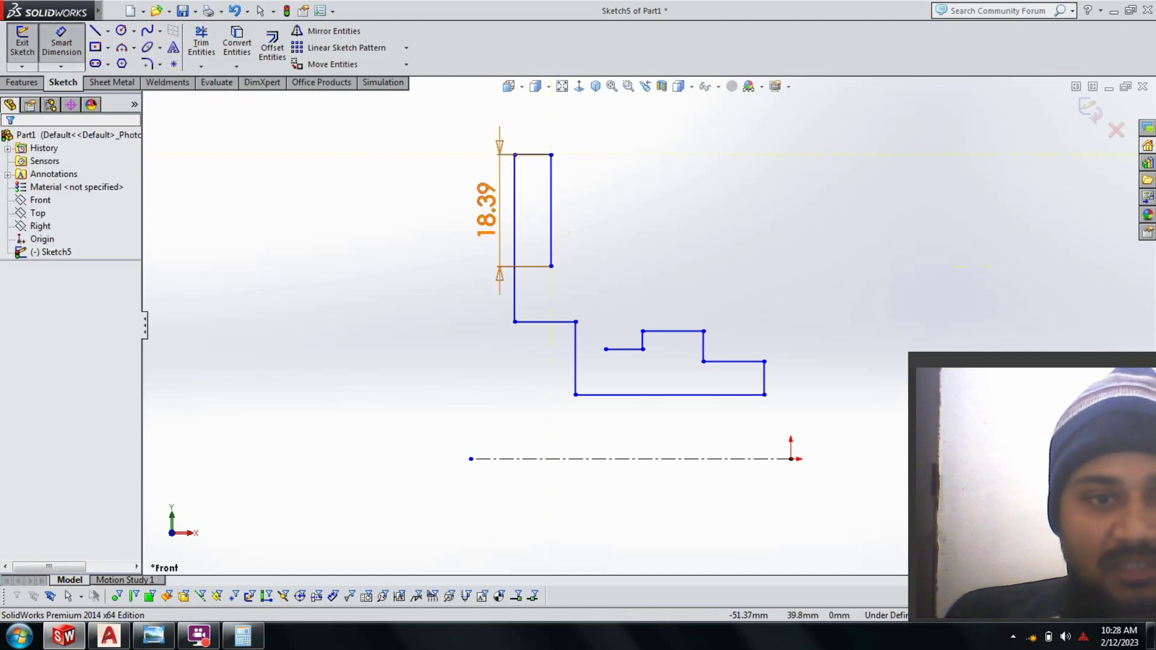
Change the wall line's 18.39 dimension to 21.5 mm, then delete that dimension
{"action": "double_click", "coordinate": [481, 221]}
{"action": "type", "text": "21.5"}
{"action": "key", "text": "Return"}
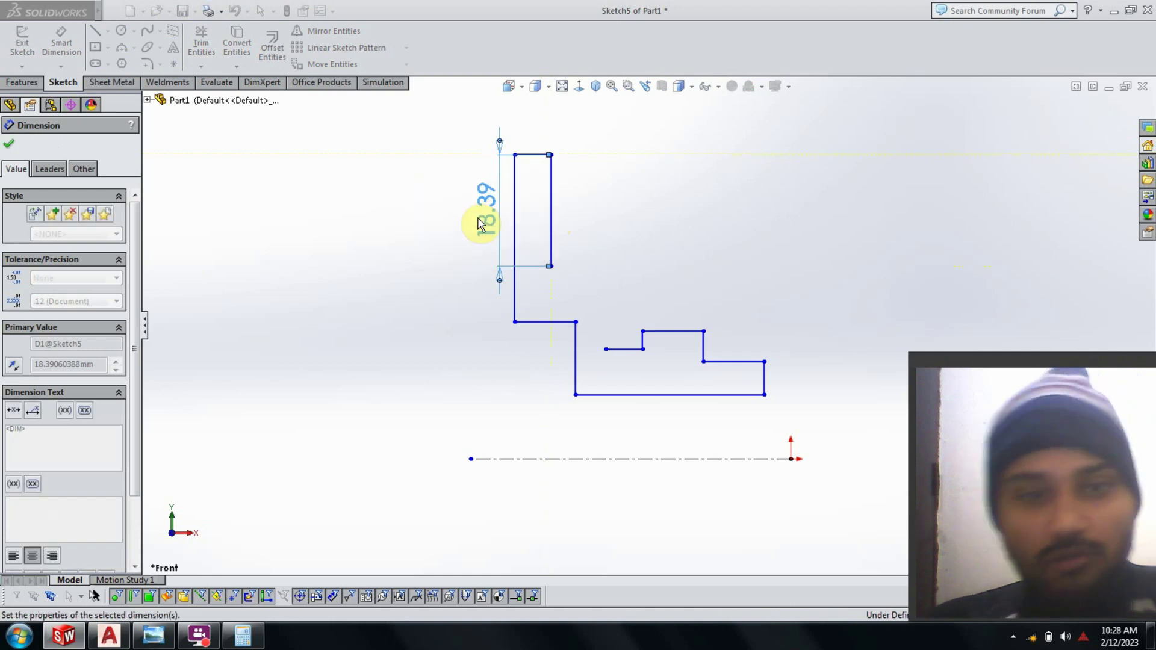
{"action": "key", "text": "Delete"}
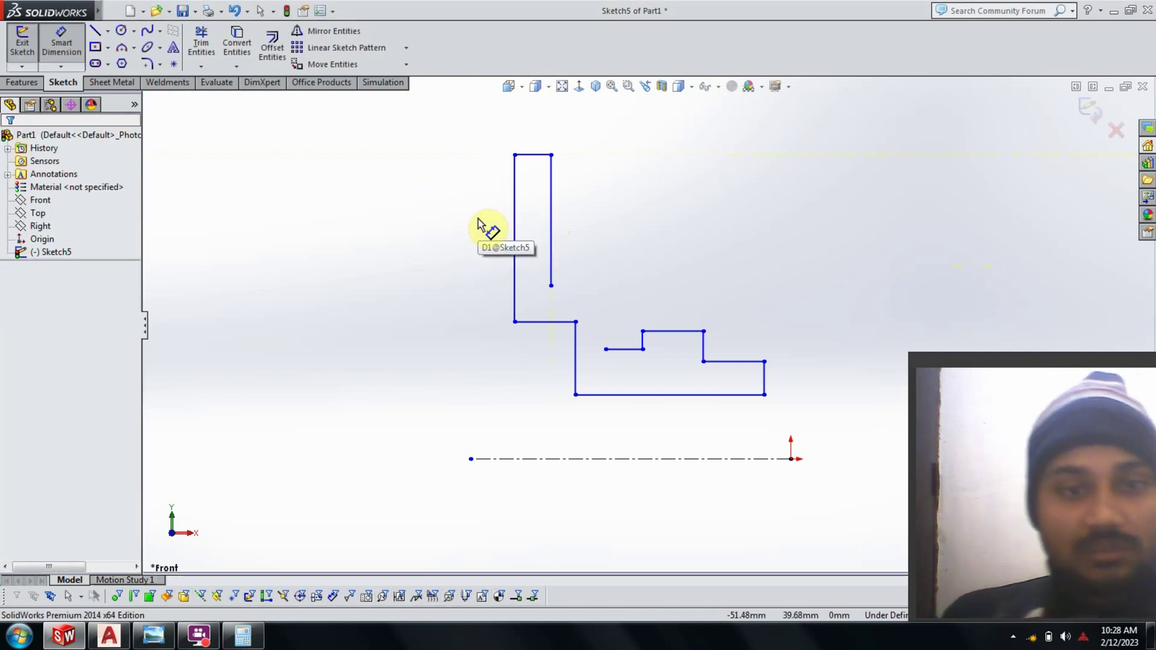
{"action": "scroll", "coordinate": [770, 338], "scroll_direction": "up", "scroll_amount": 3}
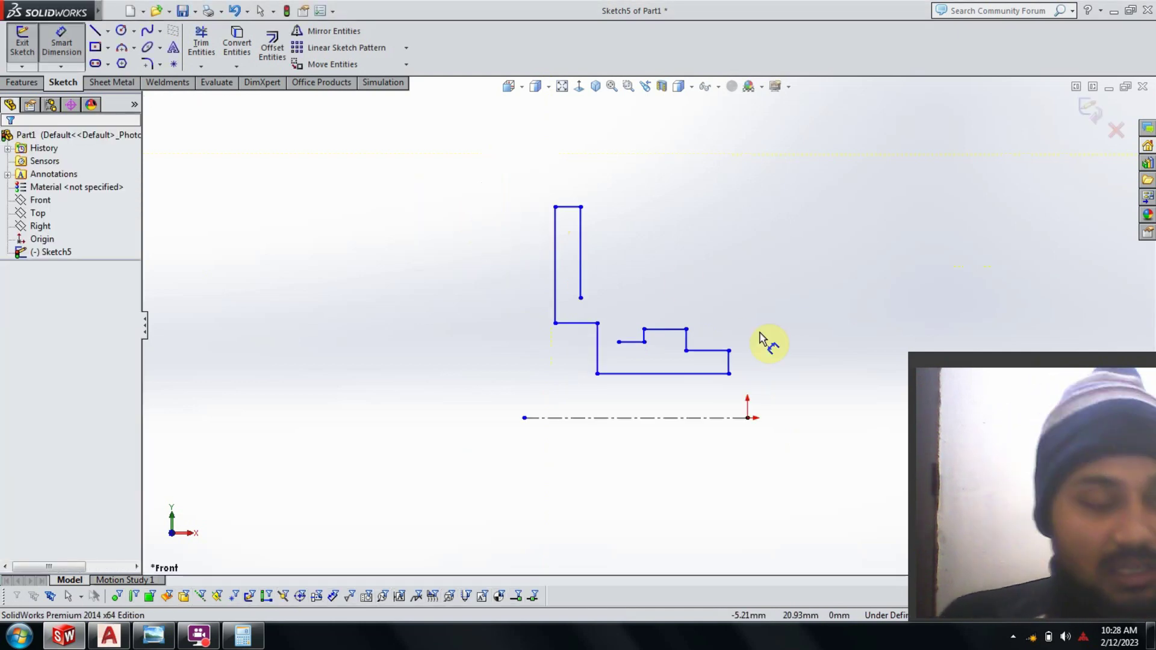
{"action": "middle_click_drag", "start_coordinate": [769, 338], "coordinate": [708, 330], "text": "ctrl"}
{"action": "key", "text": "d"}
{"action": "scroll", "coordinate": [708, 329], "scroll_direction": "down", "scroll_amount": 2}
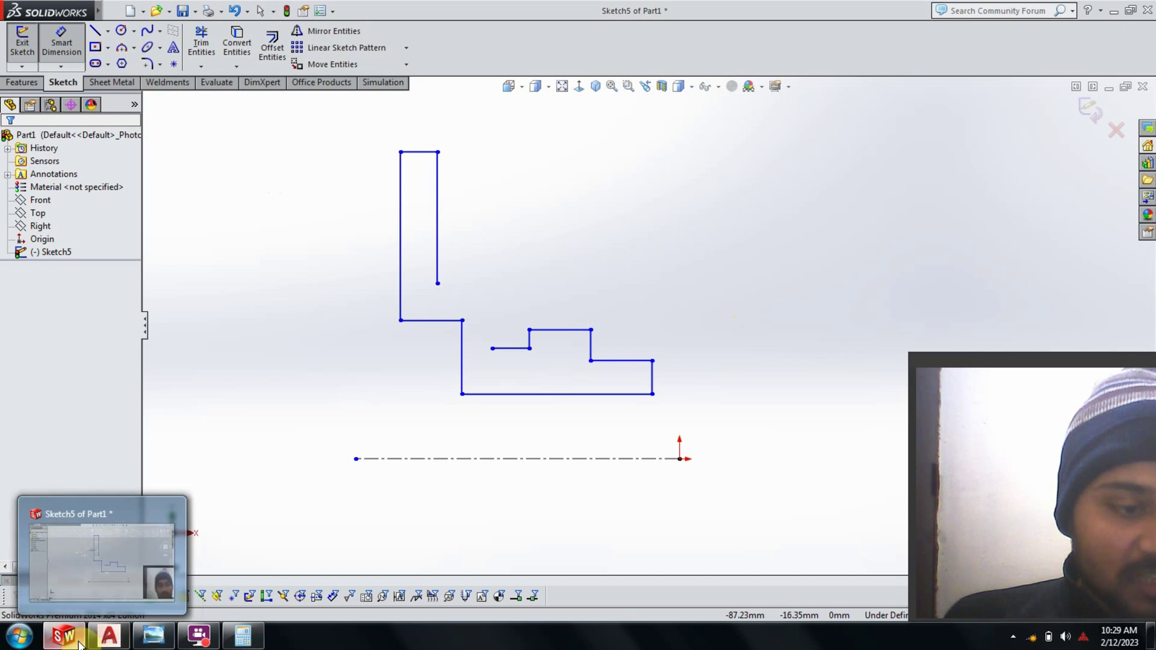
{"action": "mouse_move", "coordinate": [153, 636]}
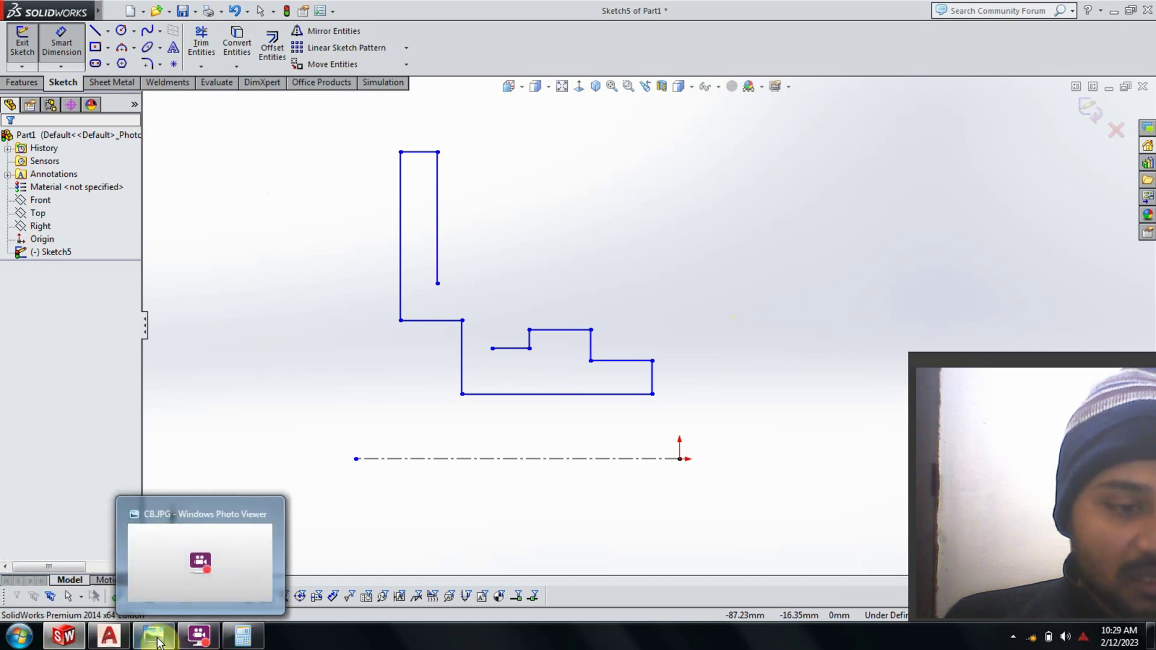
Check the CB.JPG flange drawing and compute 35 − 26 = 9 in Calculator
{"action": "left_click", "coordinate": [160, 642]}
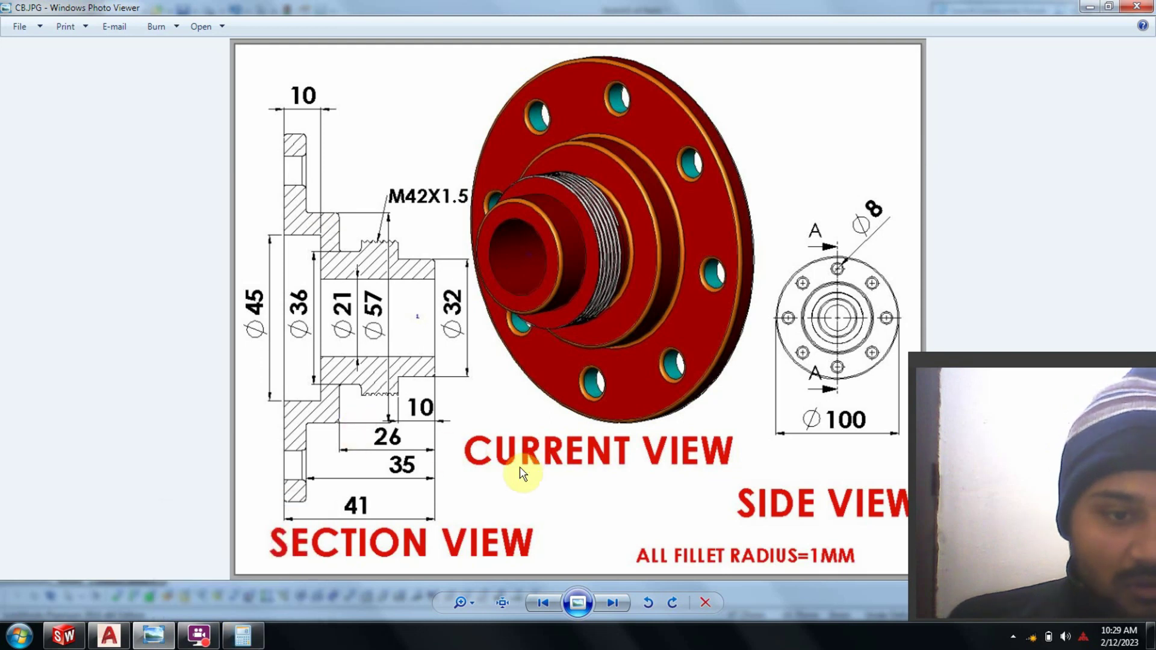
{"action": "left_click", "coordinate": [262, 637]}
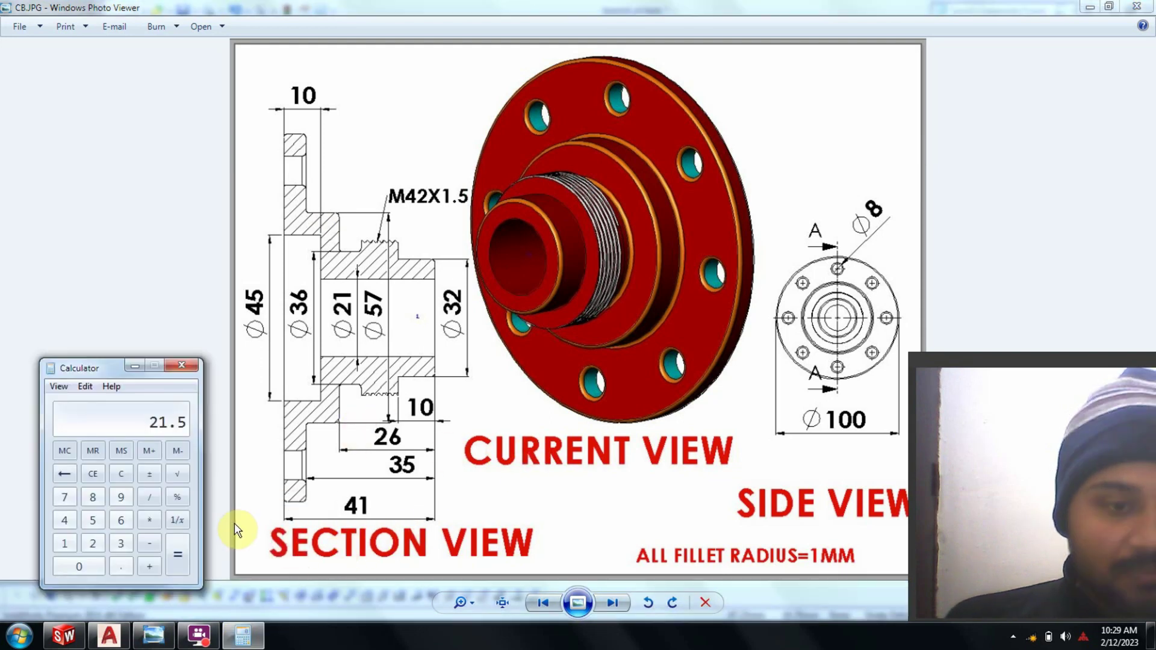
{"action": "left_click", "coordinate": [103, 473]}
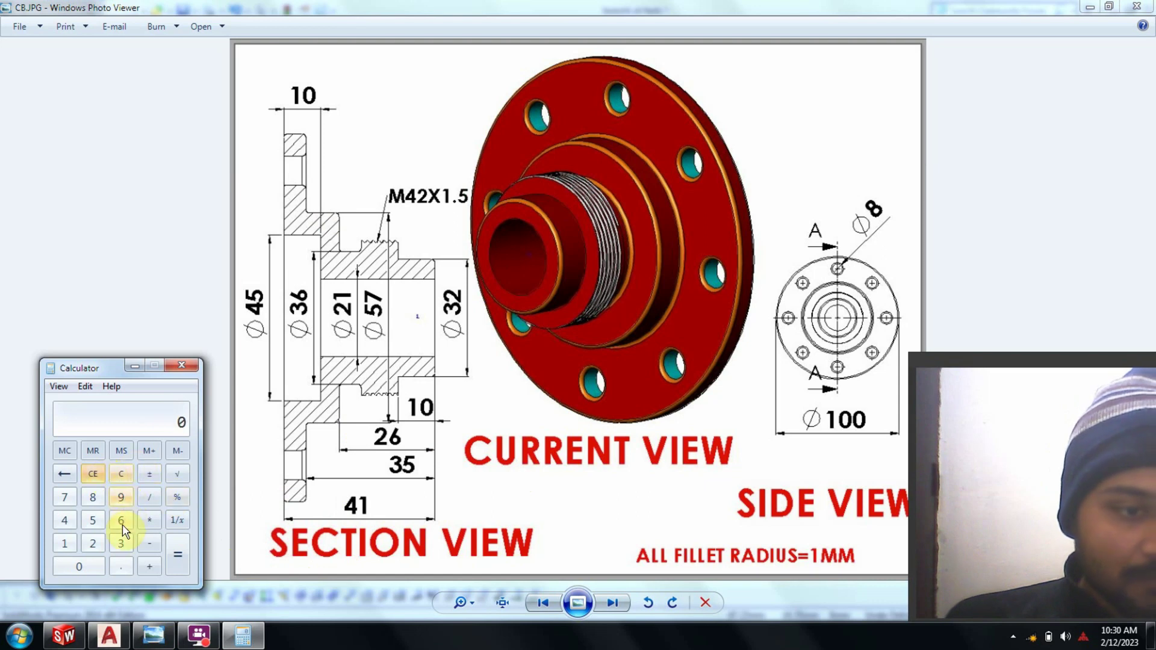
{"action": "left_click", "coordinate": [120, 544]}
{"action": "left_click", "coordinate": [92, 520]}
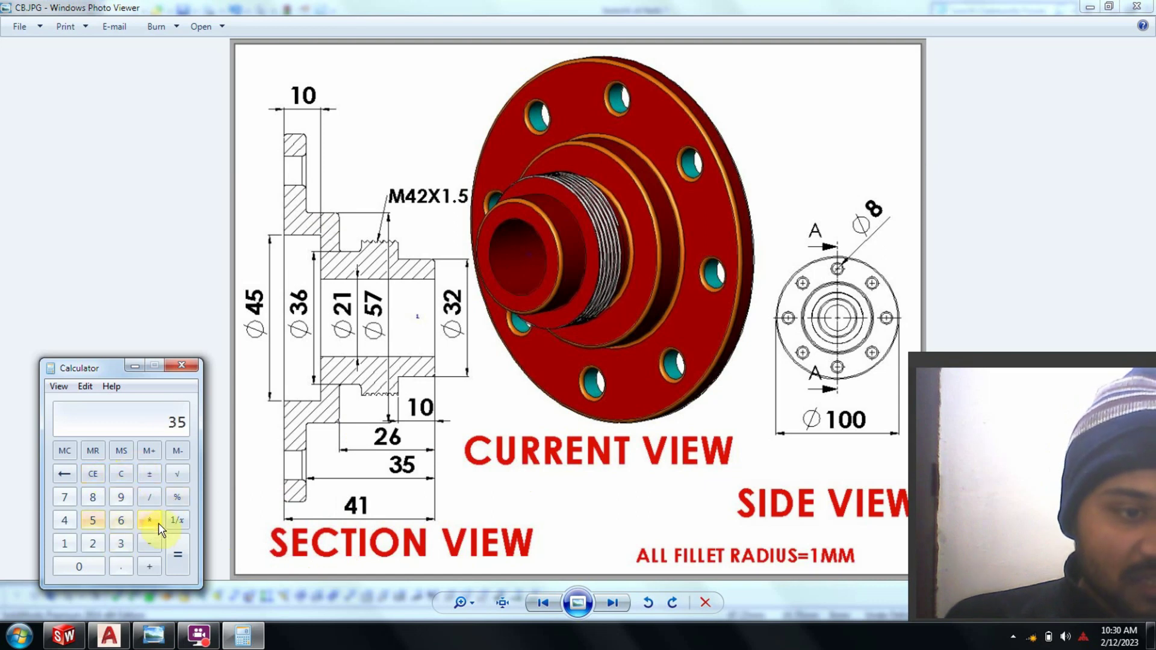
{"action": "left_click", "coordinate": [149, 543]}
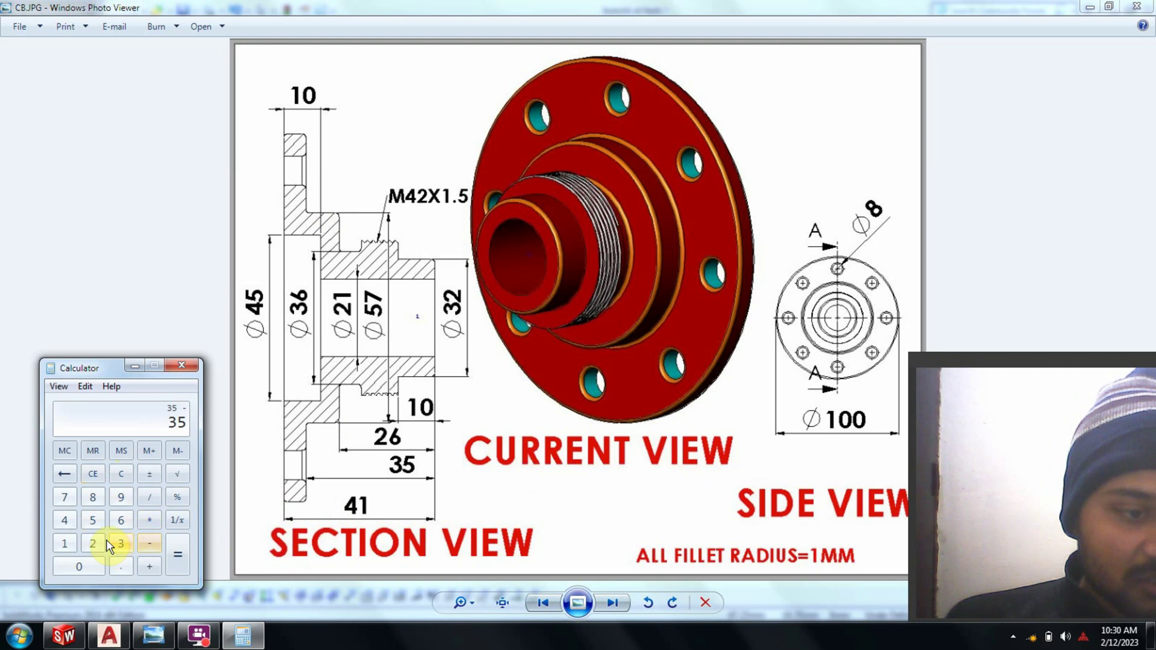
{"action": "type", "text": "6"}
{"action": "left_click", "coordinate": [65, 473]}
{"action": "left_click", "coordinate": [96, 545]}
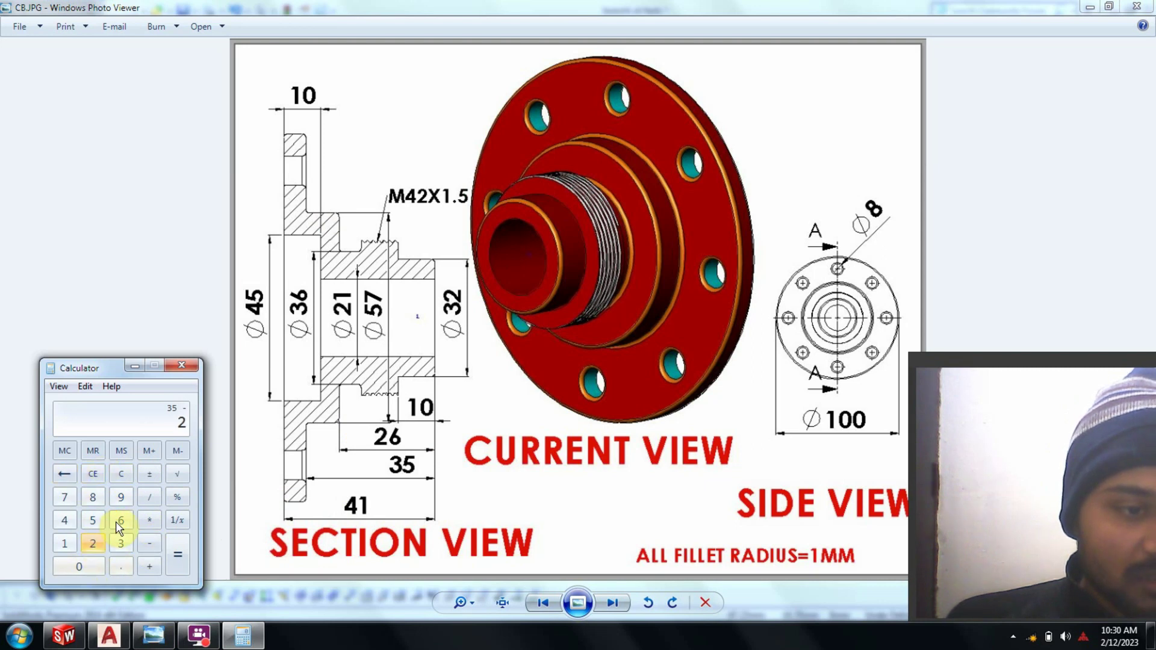
{"action": "left_click", "coordinate": [177, 559]}
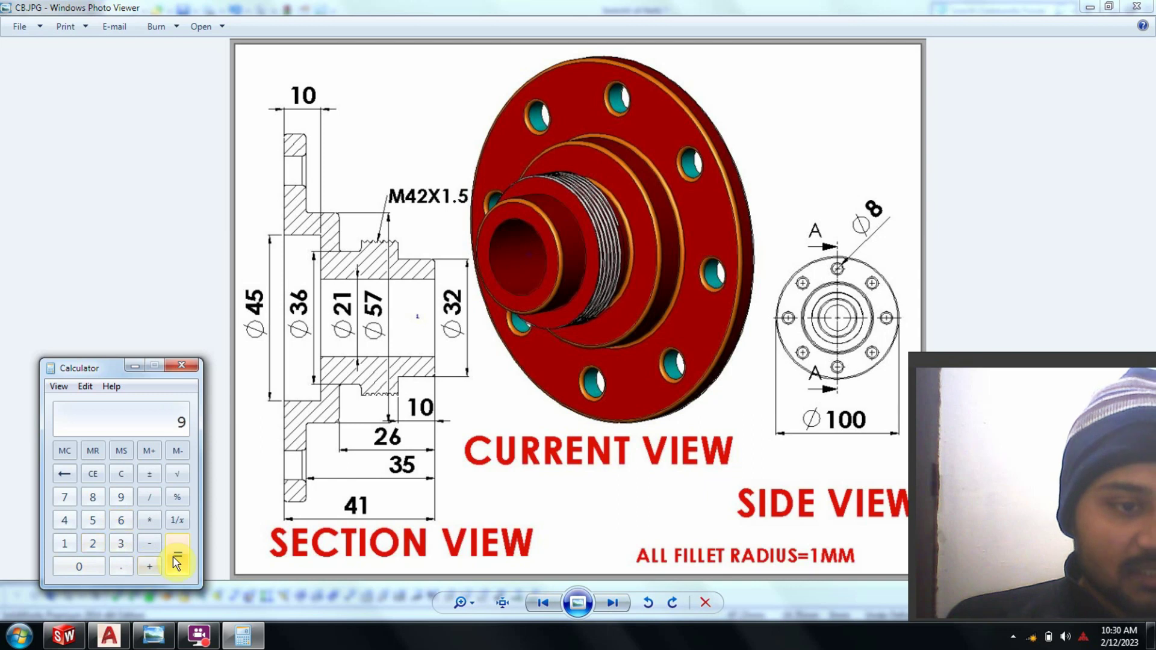
{"action": "left_click", "coordinate": [135, 365]}
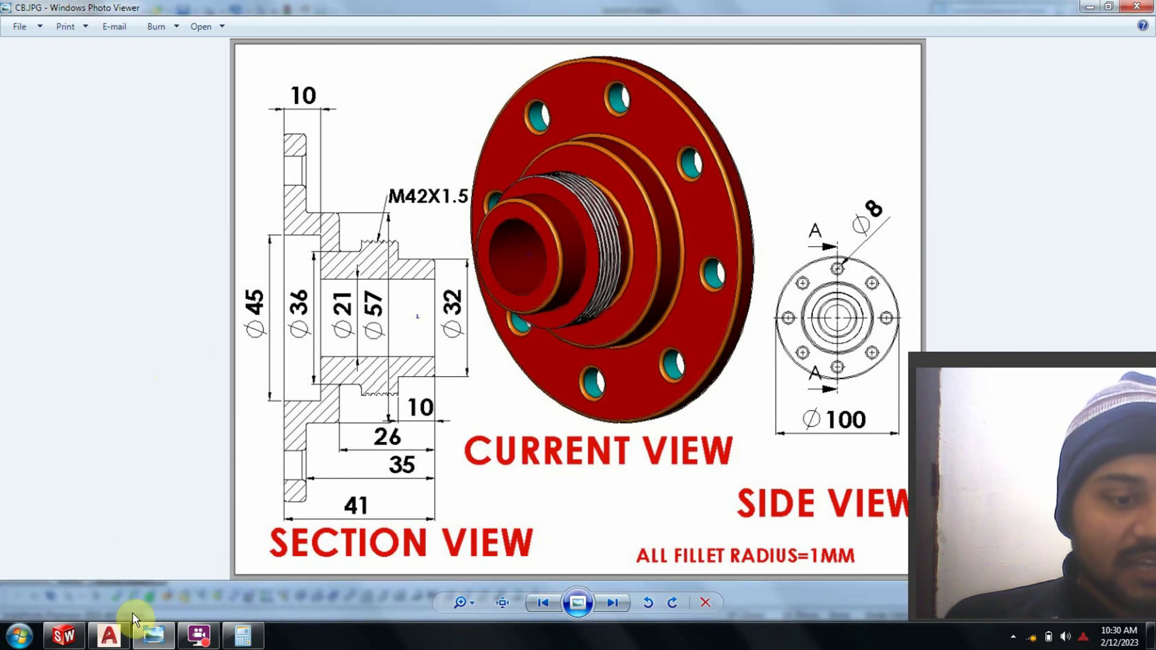
Draw a horizontal step from the inner wall's bottom end and dimension it 9 mm
{"action": "left_click", "coordinate": [64, 635]}
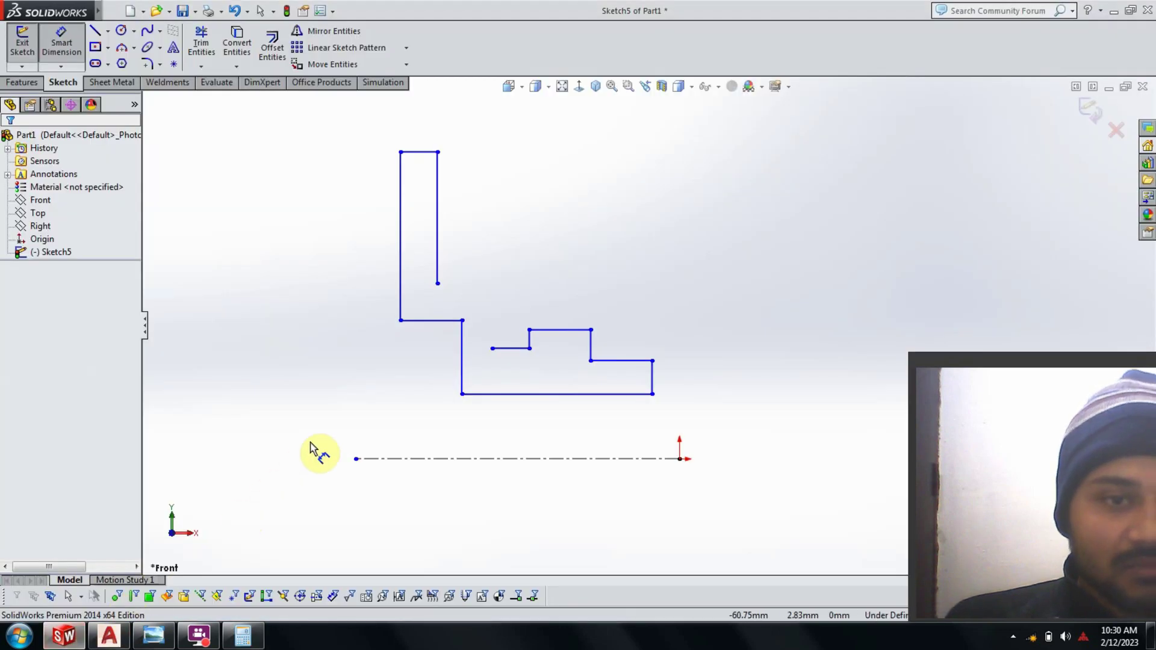
{"action": "left_click", "coordinate": [99, 30]}
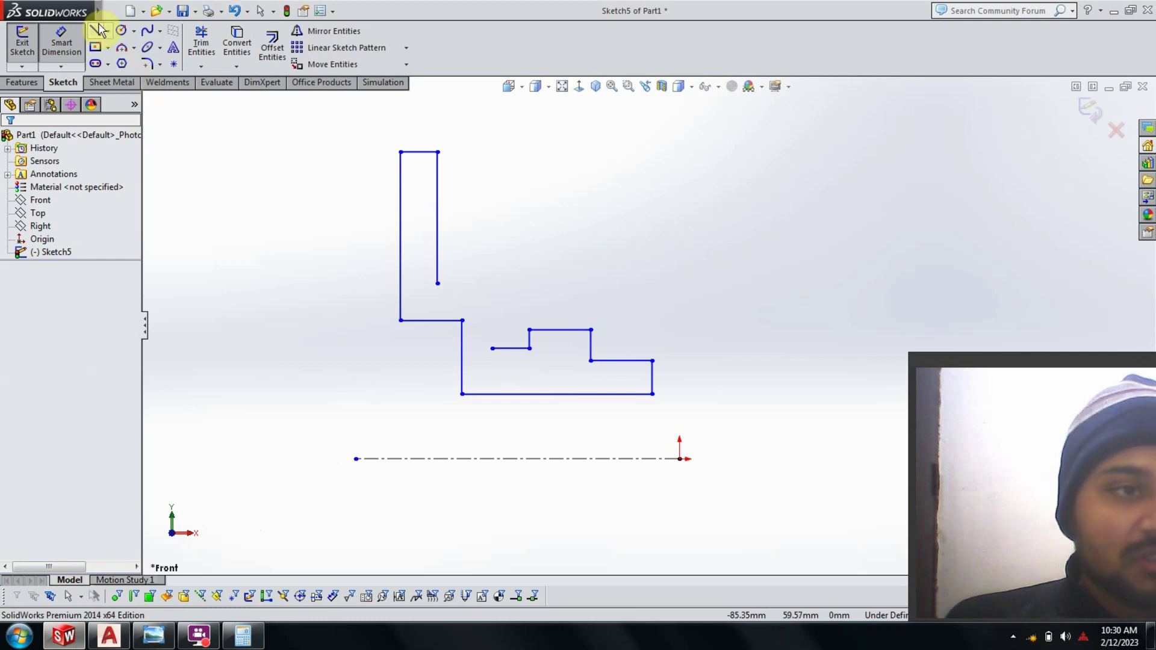
{"action": "left_click", "coordinate": [437, 283]}
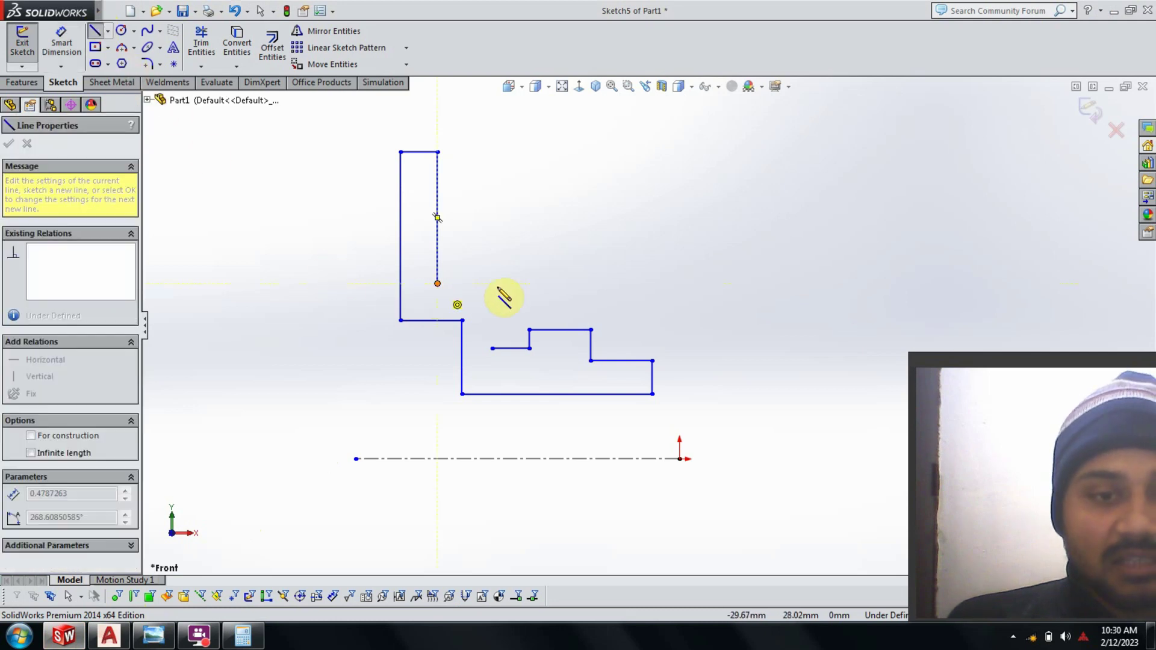
{"action": "left_click", "coordinate": [497, 284]}
{"action": "left_click", "coordinate": [61, 39]}
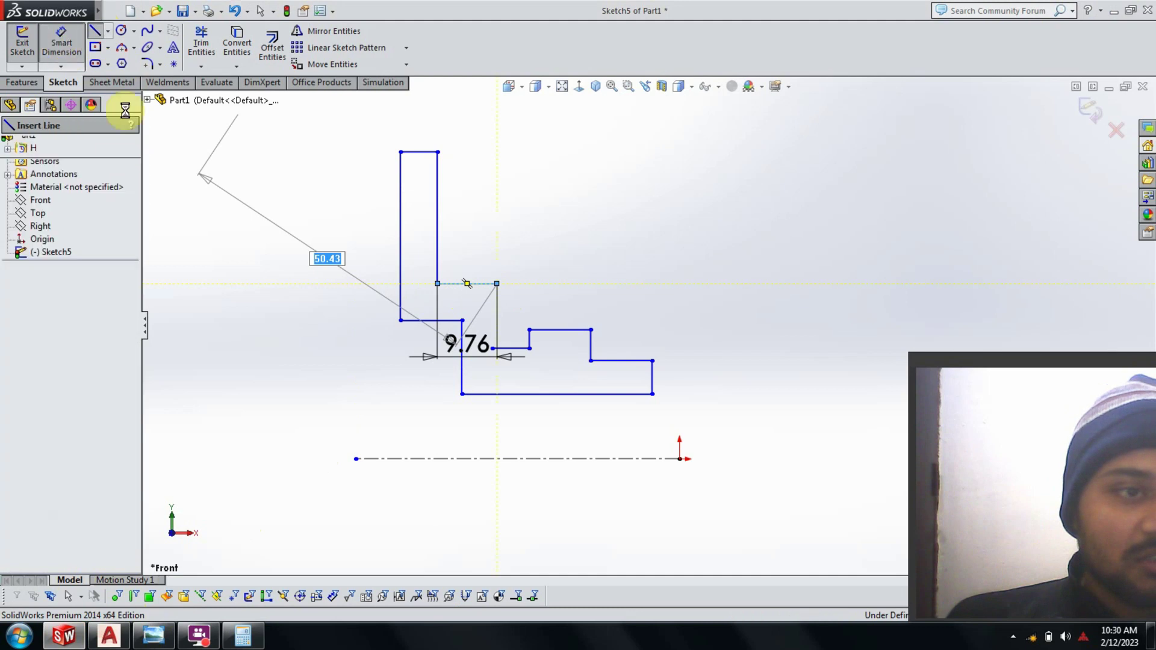
{"action": "left_click", "coordinate": [388, 366]}
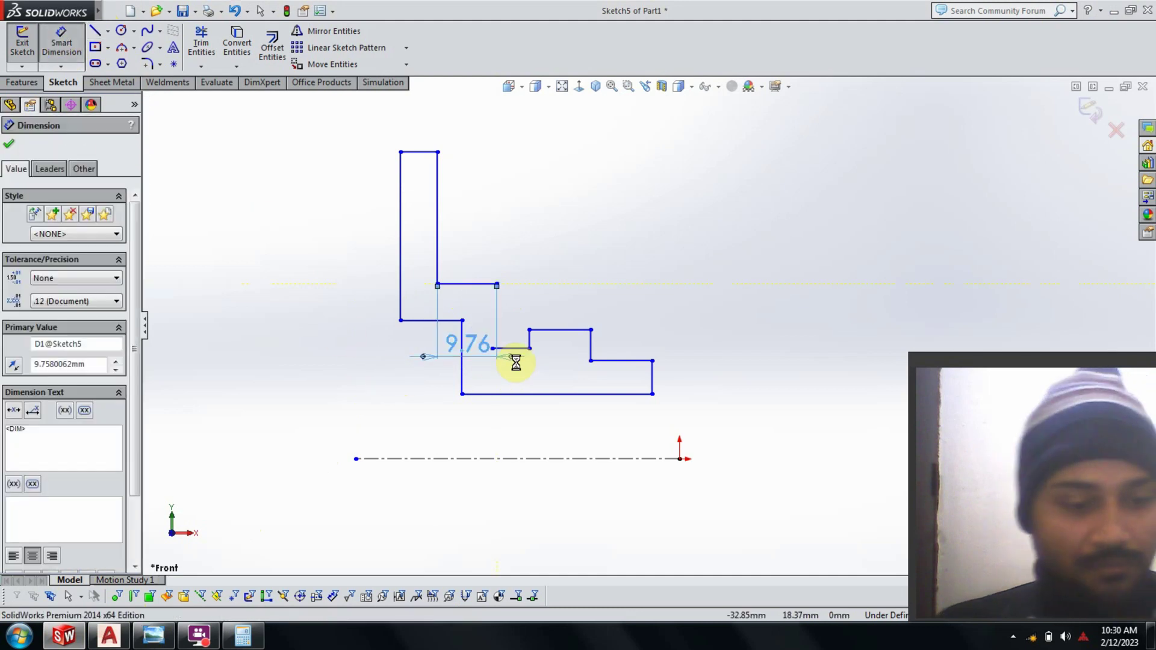
{"action": "left_click", "coordinate": [517, 363]}
{"action": "type", "text": "9"}
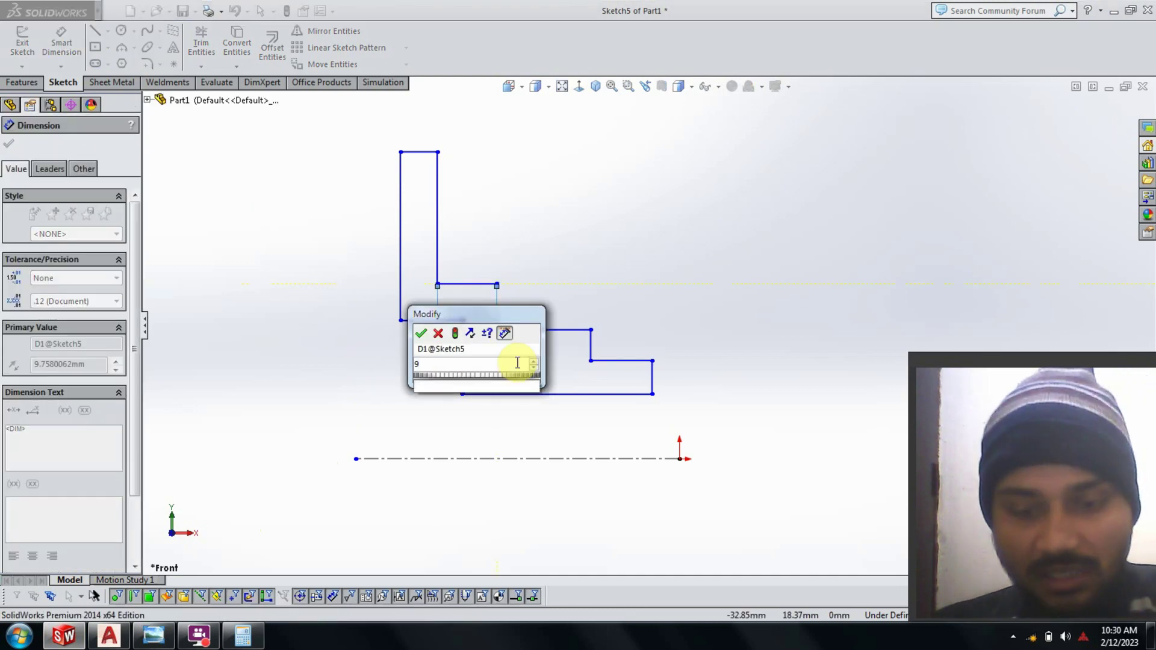
{"action": "key", "text": "Return"}
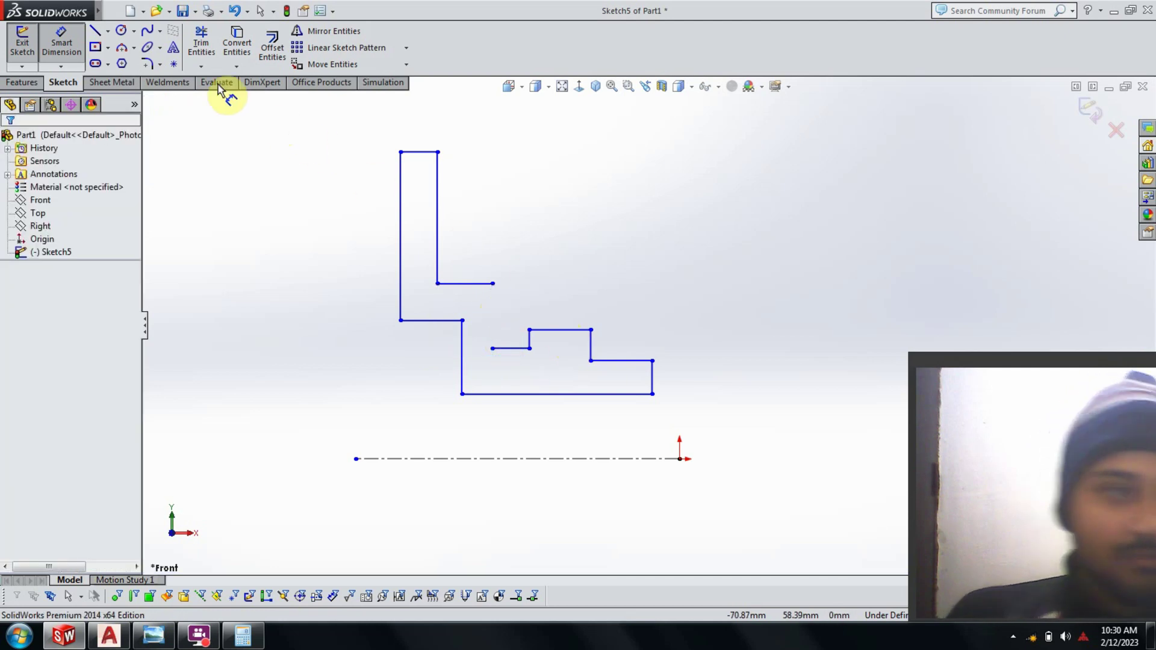
Draw a short vertical line dropping from the step's end toward the hub
{"action": "left_click", "coordinate": [95, 31]}
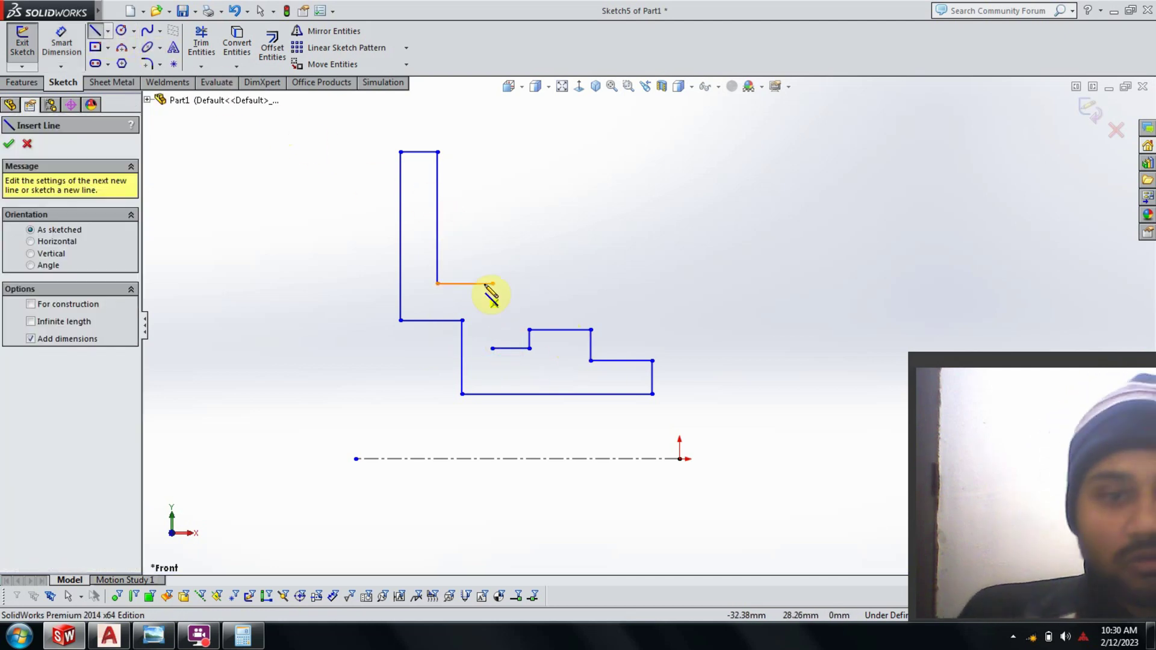
{"action": "left_click", "coordinate": [492, 283]}
{"action": "left_click", "coordinate": [492, 348]}
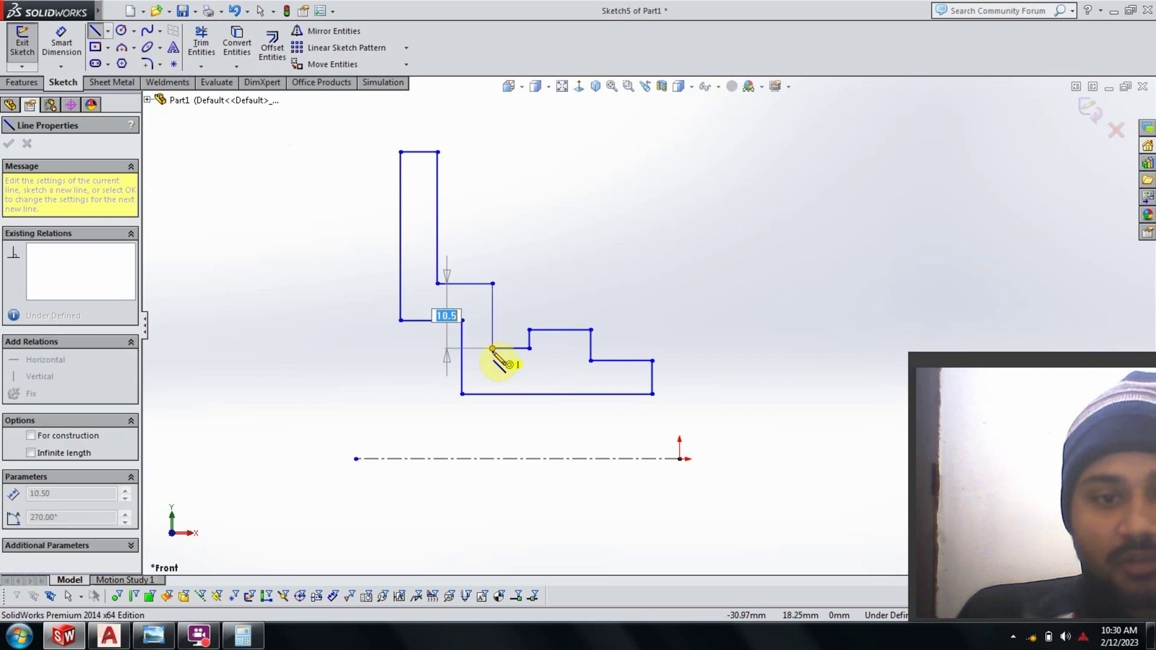
{"action": "key", "text": "Return"}
{"action": "key", "text": "Escape"}
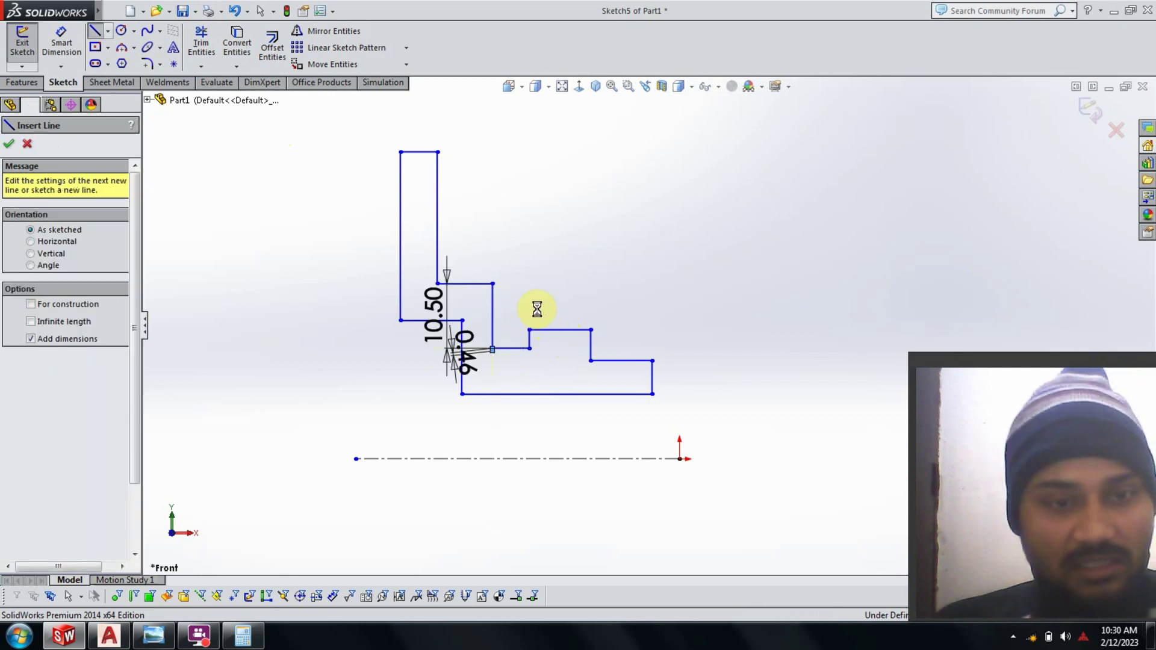
{"action": "key", "text": "Escape"}
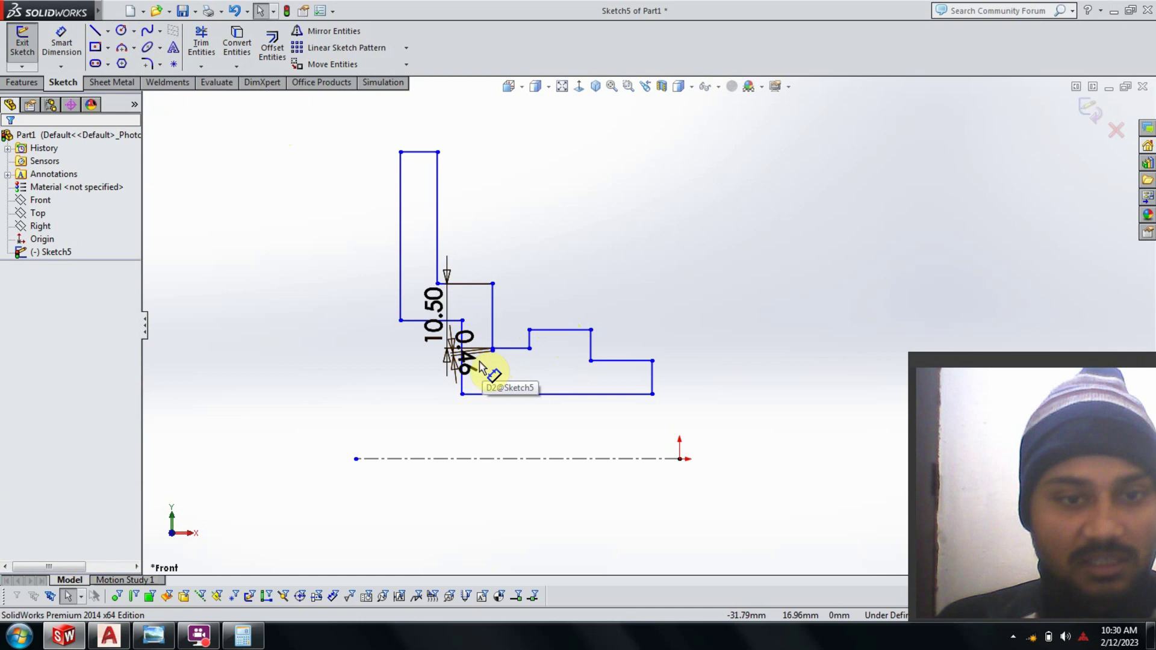
Delete the automatic 10.50 and 0.46 dimensions from the sketch
{"action": "scroll", "coordinate": [493, 361], "scroll_direction": "down", "scroll_amount": 1}
{"action": "scroll", "coordinate": [505, 345], "scroll_direction": "down", "scroll_amount": 1}
{"action": "scroll", "coordinate": [522, 345], "scroll_direction": "down", "scroll_amount": 1}
{"action": "scroll", "coordinate": [545, 344], "scroll_direction": "down", "scroll_amount": 1}
{"action": "scroll", "coordinate": [559, 348], "scroll_direction": "down", "scroll_amount": 1}
{"action": "scroll", "coordinate": [563, 353], "scroll_direction": "down", "scroll_amount": 2}
{"action": "left_click", "coordinate": [355, 202]}
{"action": "key", "text": "Delete"}
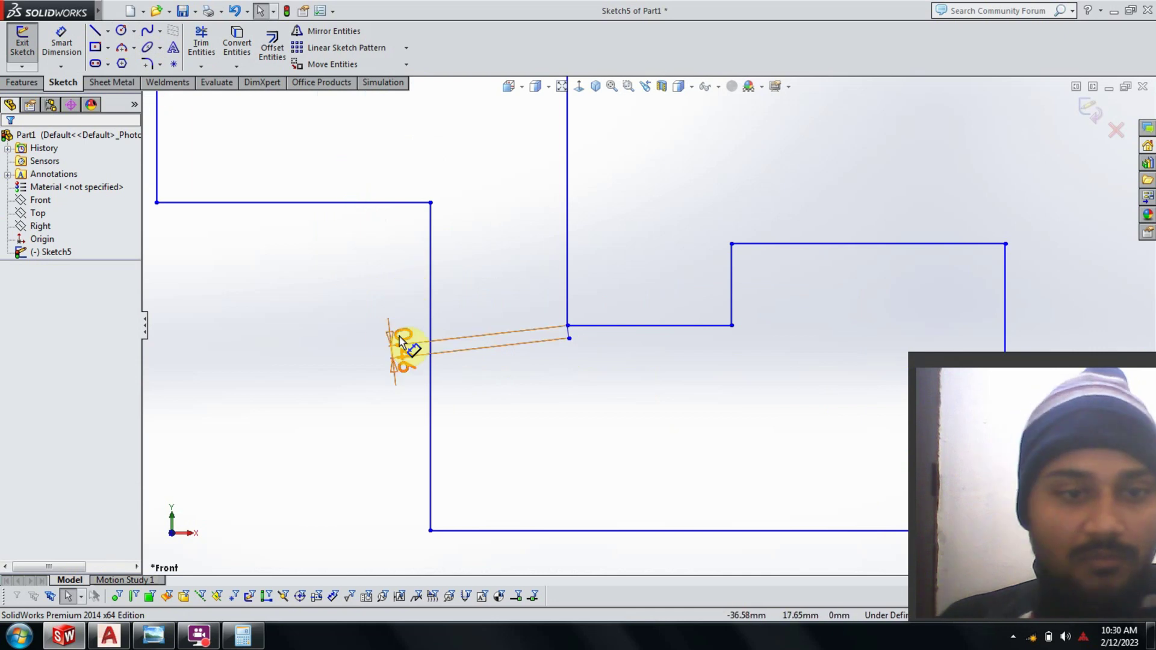
{"action": "left_click", "coordinate": [398, 349]}
{"action": "key", "text": "Delete"}
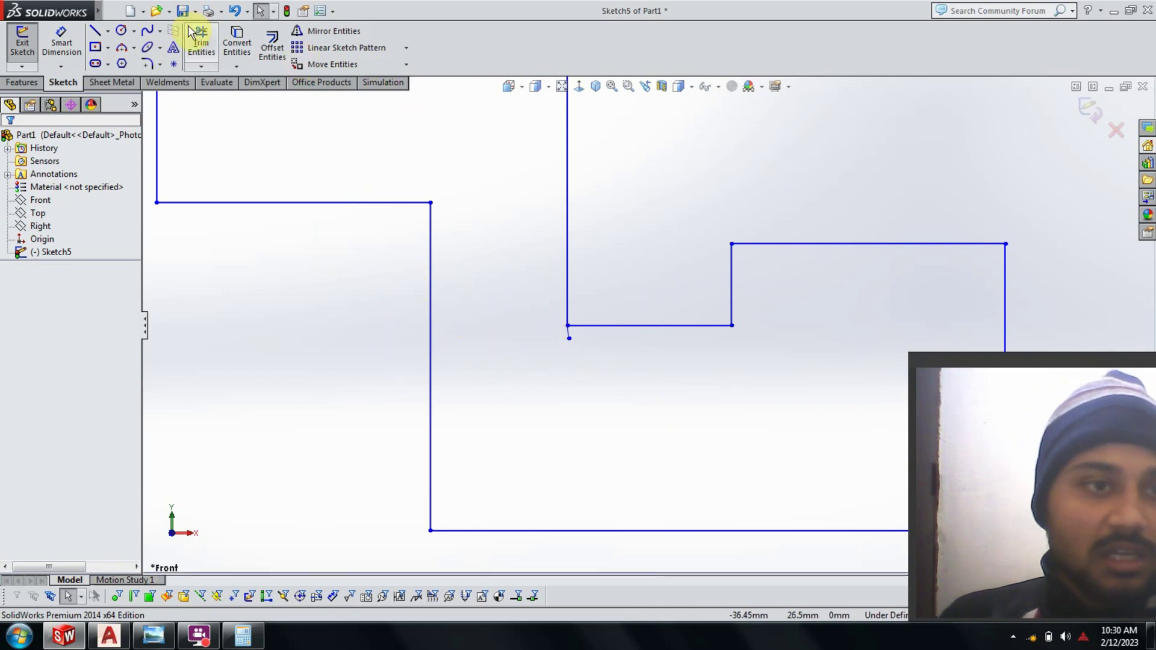
Activate Trim Entities and pan to review the stepped profile's closed outline
{"action": "left_click", "coordinate": [206, 41]}
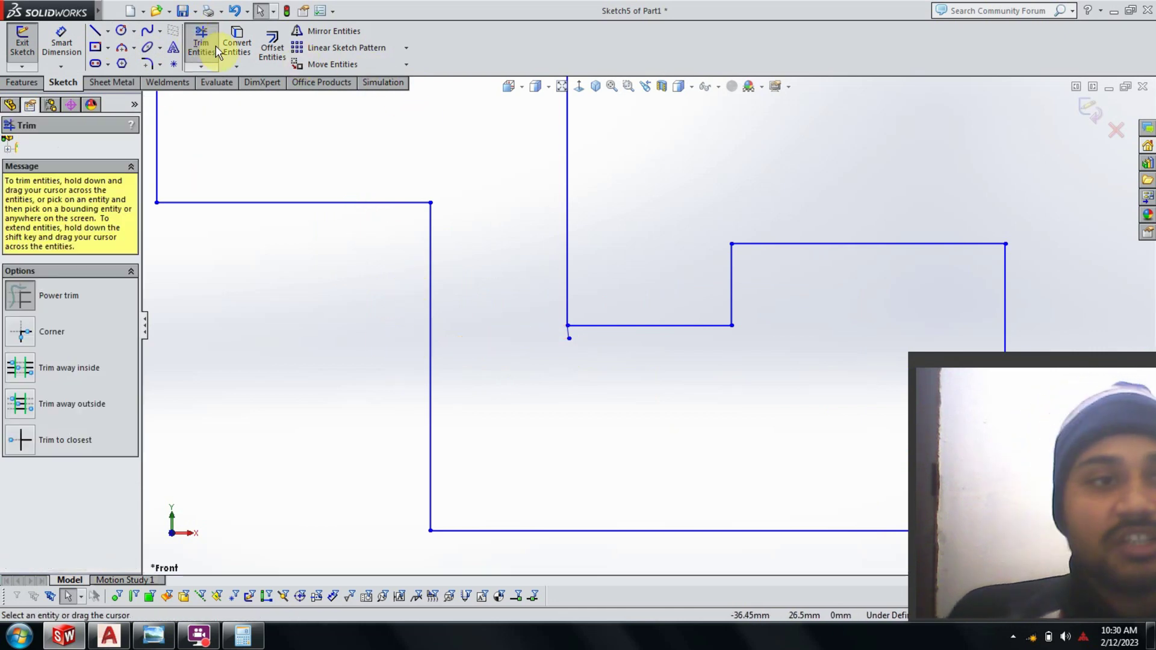
{"action": "scroll", "coordinate": [500, 277], "scroll_direction": "down", "scroll_amount": 2}
{"action": "scroll", "coordinate": [587, 320], "scroll_direction": "down", "scroll_amount": 1}
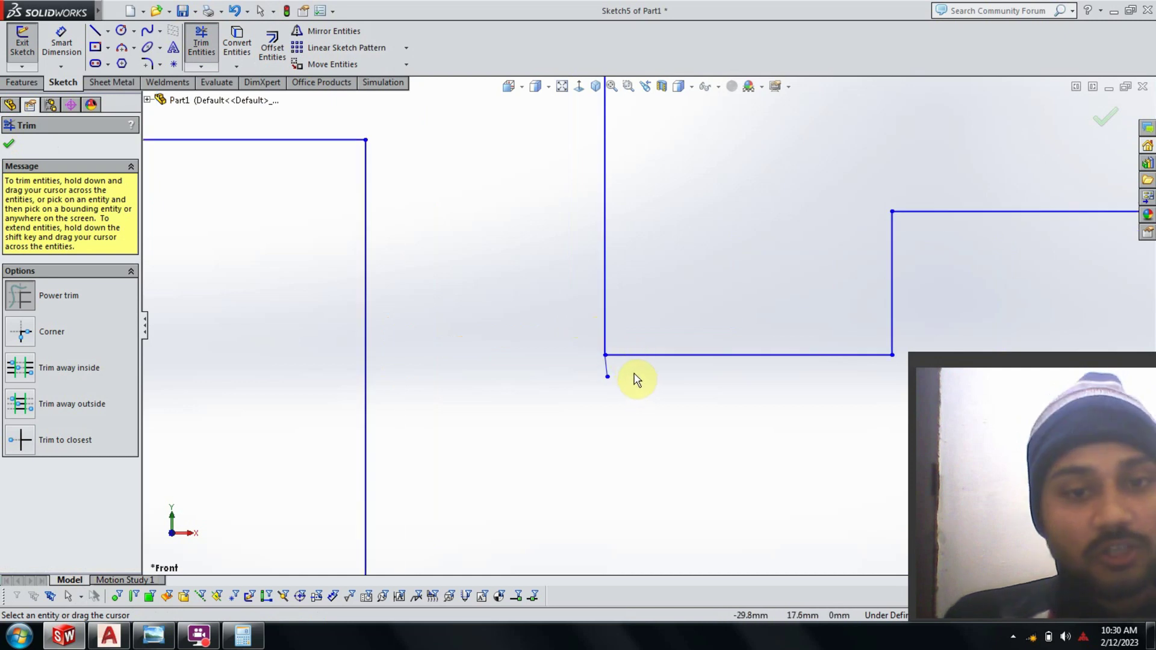
{"action": "scroll", "coordinate": [590, 378], "scroll_direction": "up", "scroll_amount": 2}
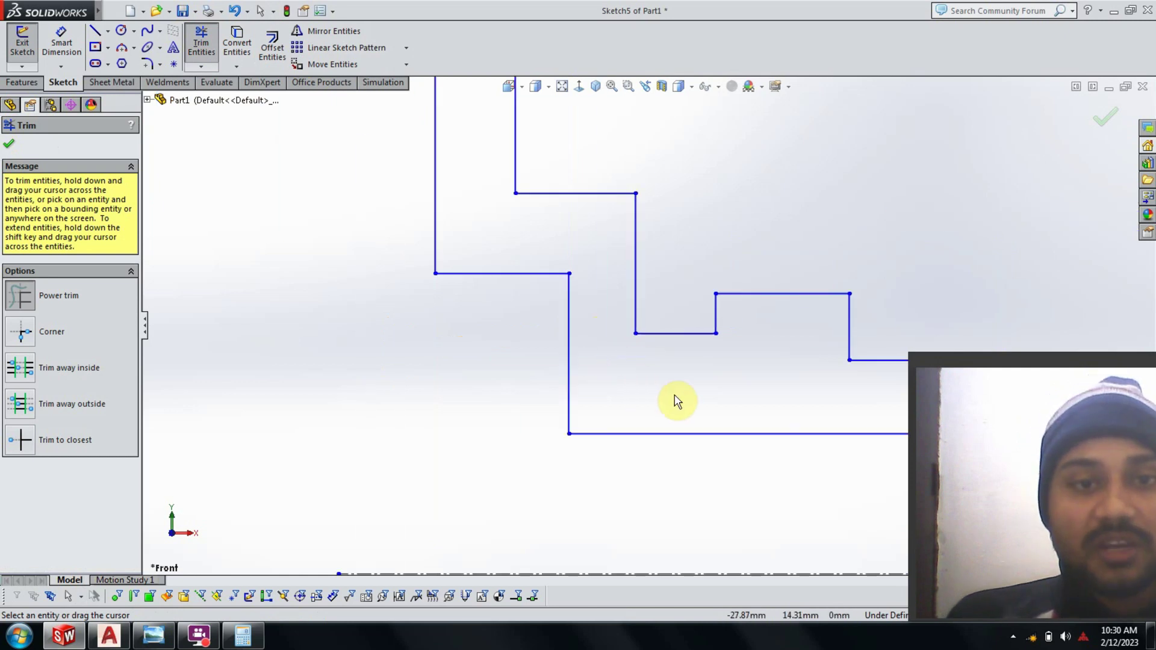
{"action": "scroll", "coordinate": [676, 401], "scroll_direction": "up", "scroll_amount": 2}
{"action": "scroll", "coordinate": [732, 331], "scroll_direction": "up", "scroll_amount": 1}
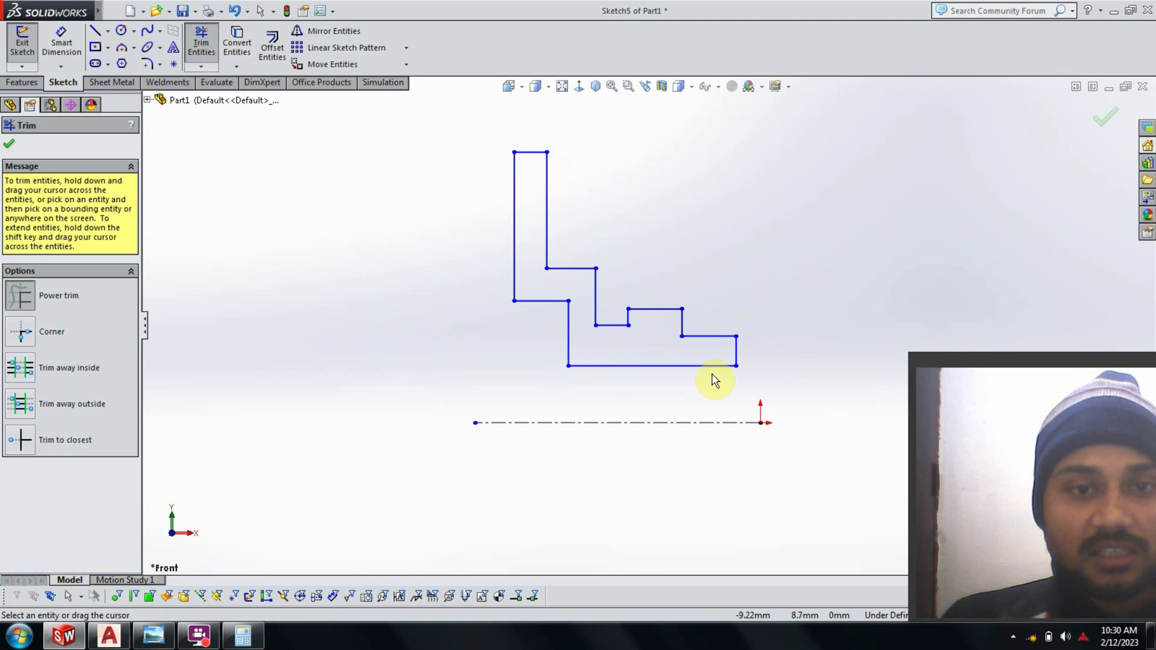
{"action": "scroll", "coordinate": [725, 361], "scroll_direction": "up", "scroll_amount": 1}
{"action": "middle_click_drag", "start_coordinate": [723, 361], "coordinate": [619, 331], "text": "ctrl"}
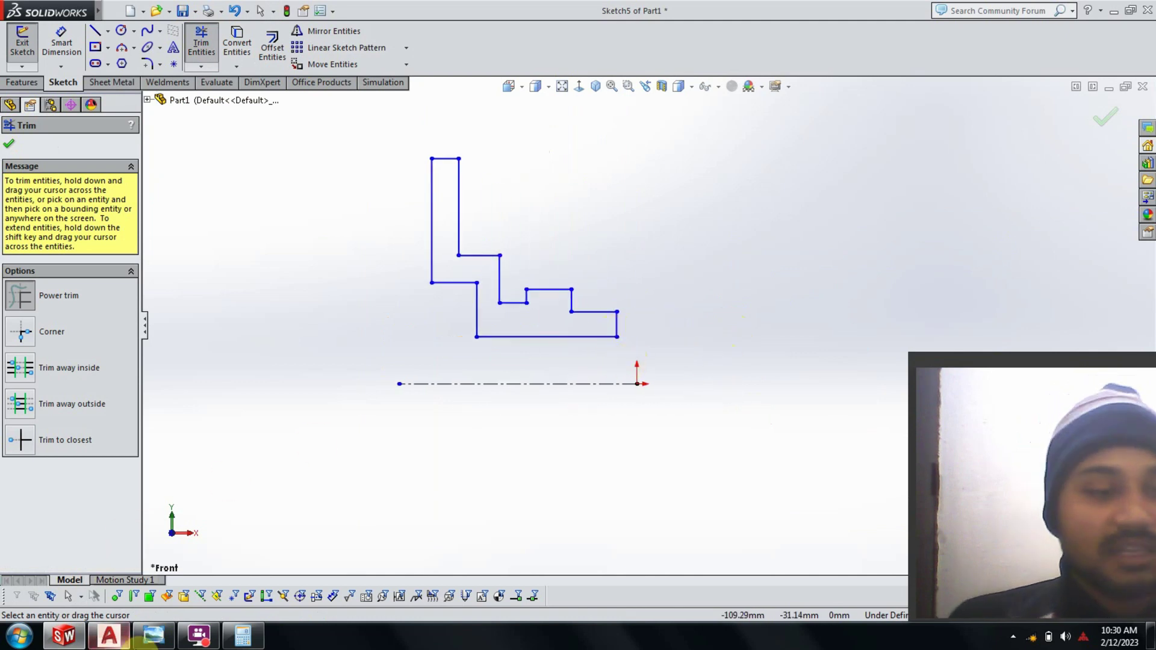
{"action": "left_click", "coordinate": [140, 643]}
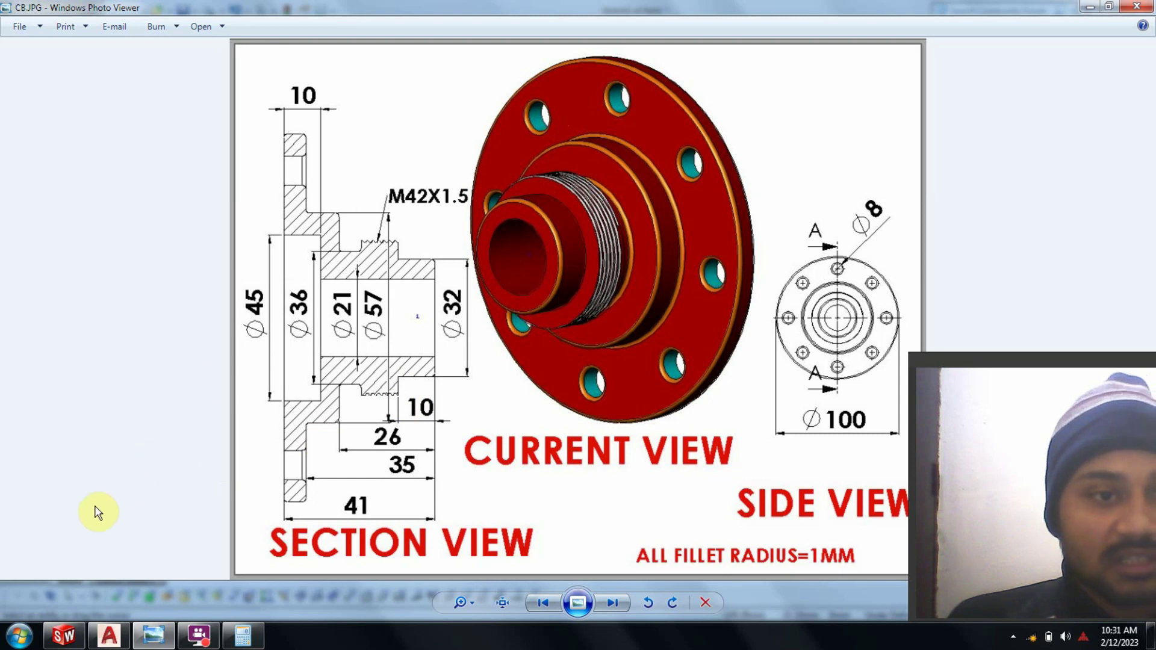
Leave the reference drawing and return to the SolidWorks profile sketch
{"action": "left_click", "coordinate": [109, 635]}
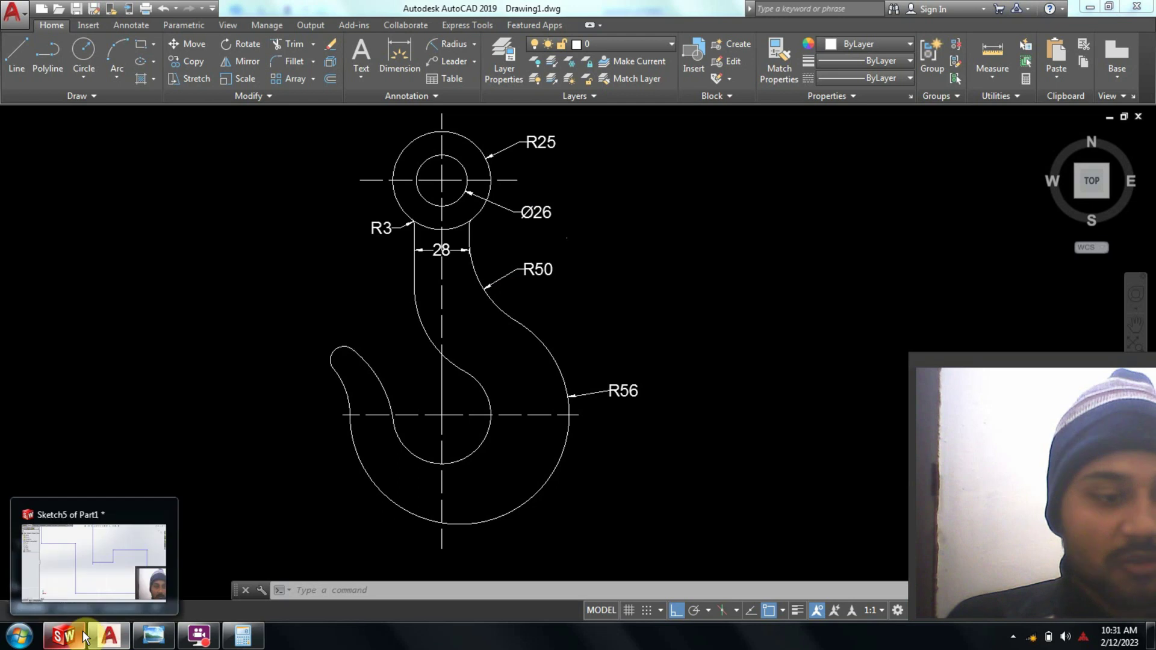
{"action": "left_click", "coordinate": [64, 635]}
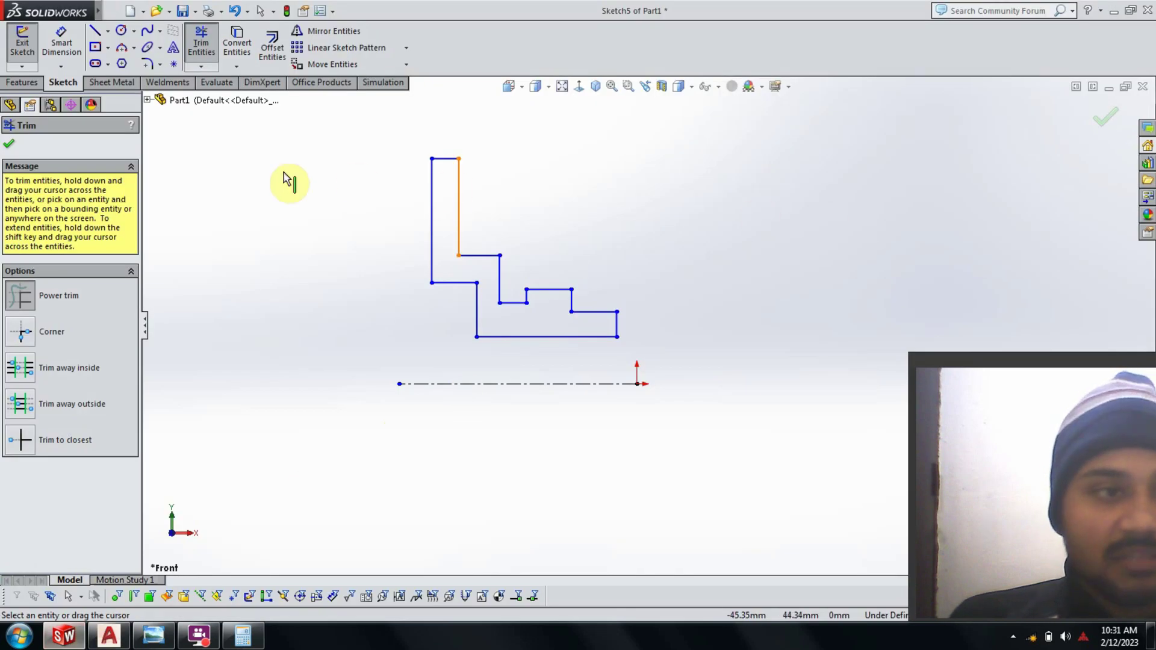
Exit the sketch and revolve Sketch5 a full 360° about the centreline
{"action": "left_click", "coordinate": [8, 145]}
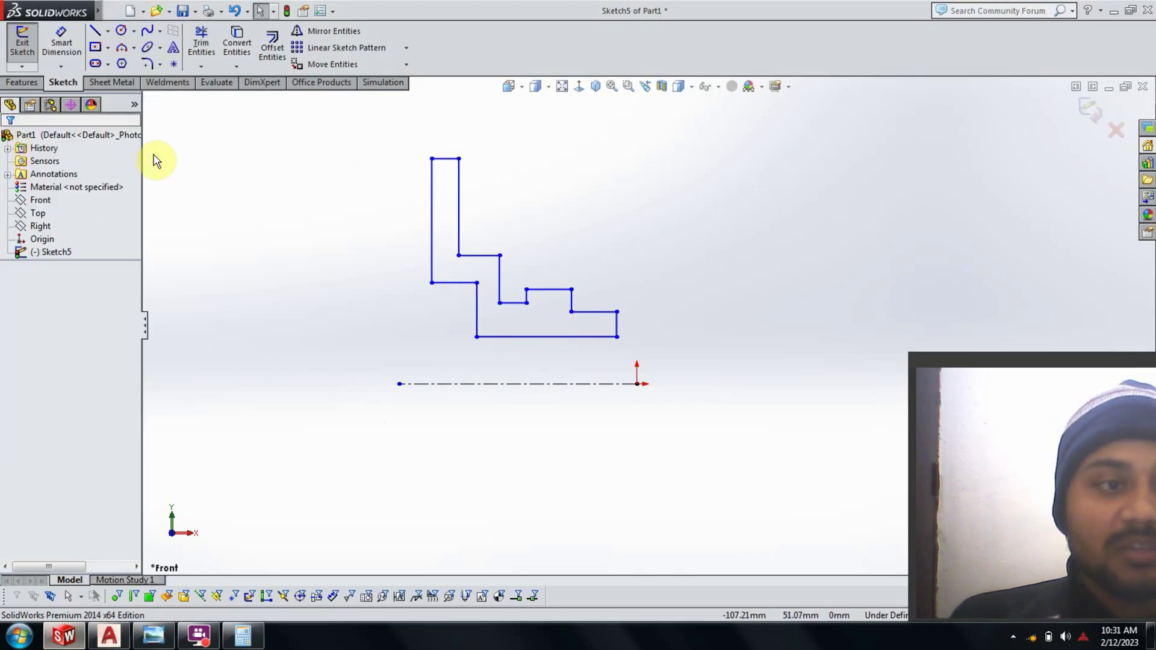
{"action": "left_click", "coordinate": [1084, 118]}
{"action": "middle_click_drag", "start_coordinate": [686, 286], "coordinate": [697, 324]}
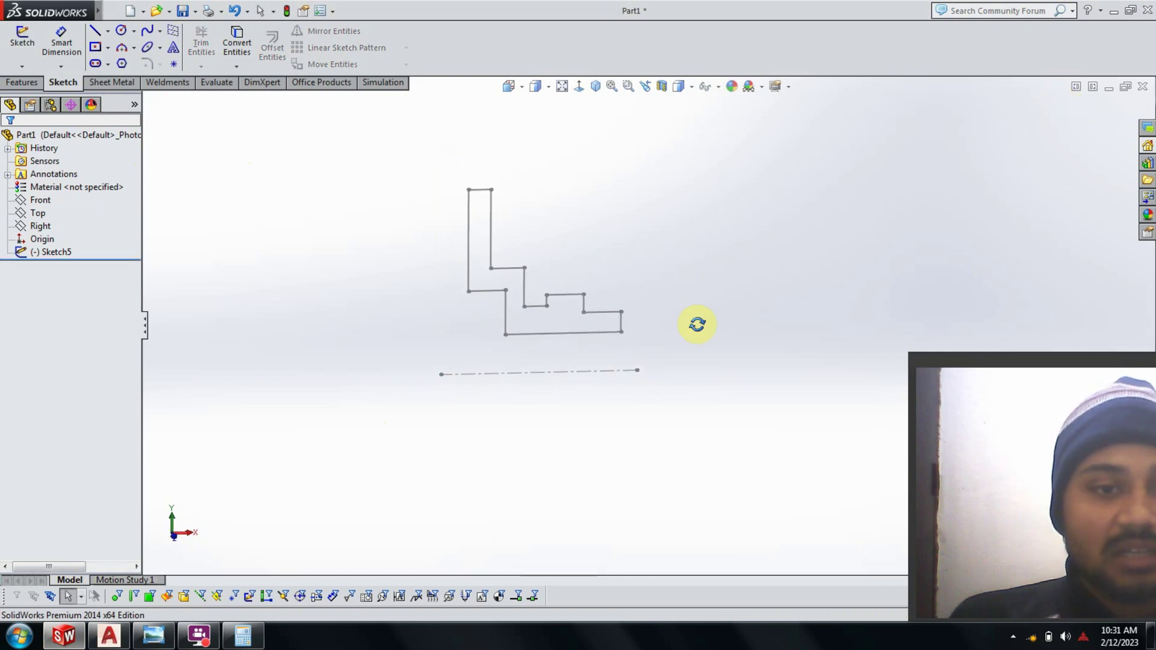
{"action": "left_click", "coordinate": [39, 251]}
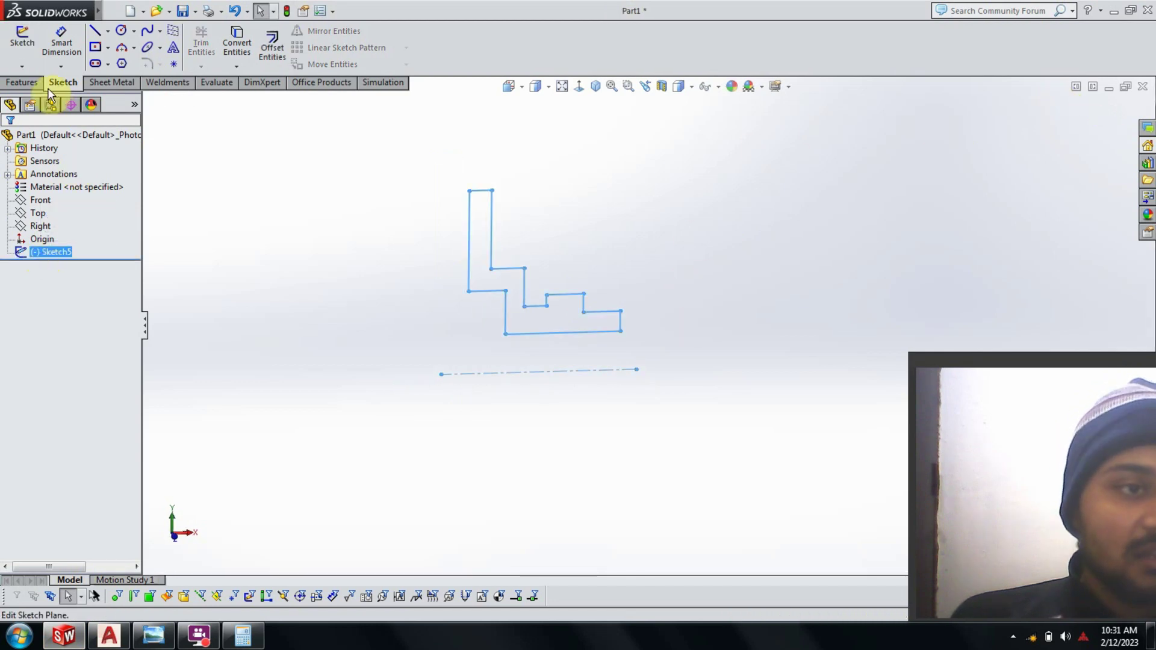
{"action": "left_click", "coordinate": [31, 84]}
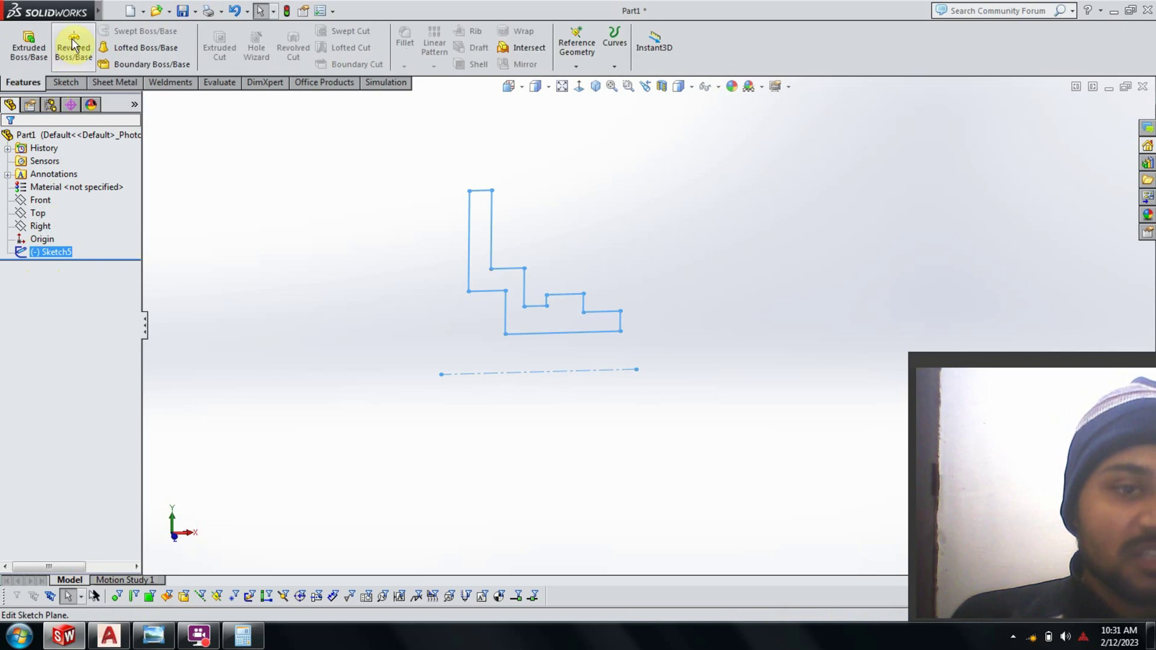
{"action": "left_click", "coordinate": [73, 43]}
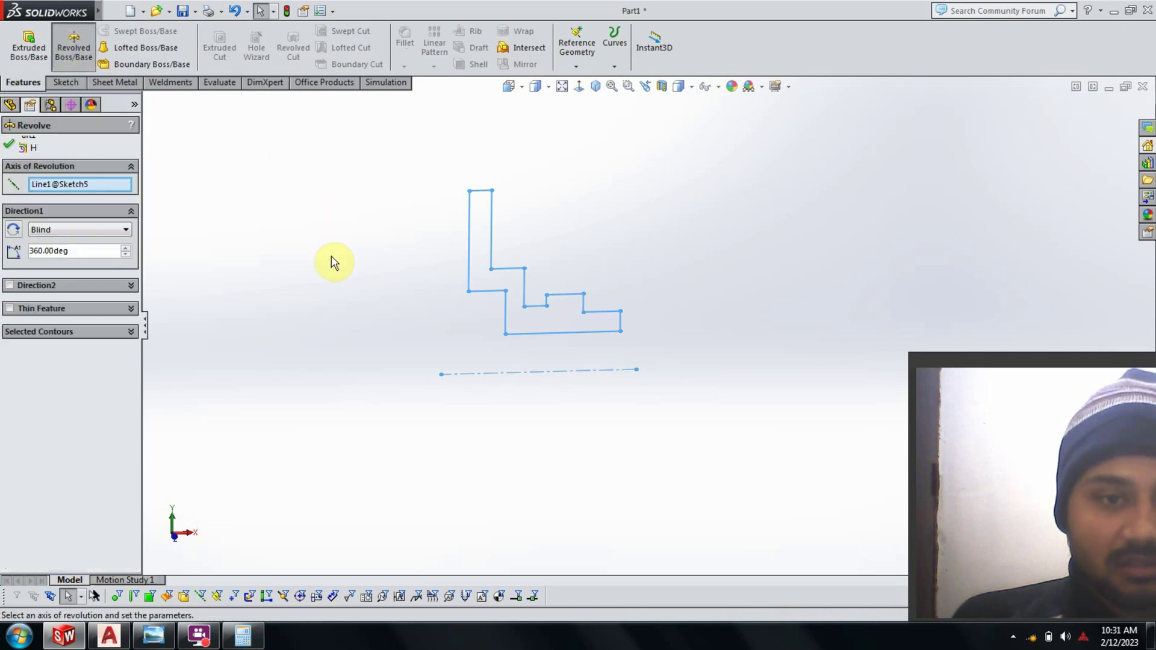
{"action": "left_click", "coordinate": [1091, 106]}
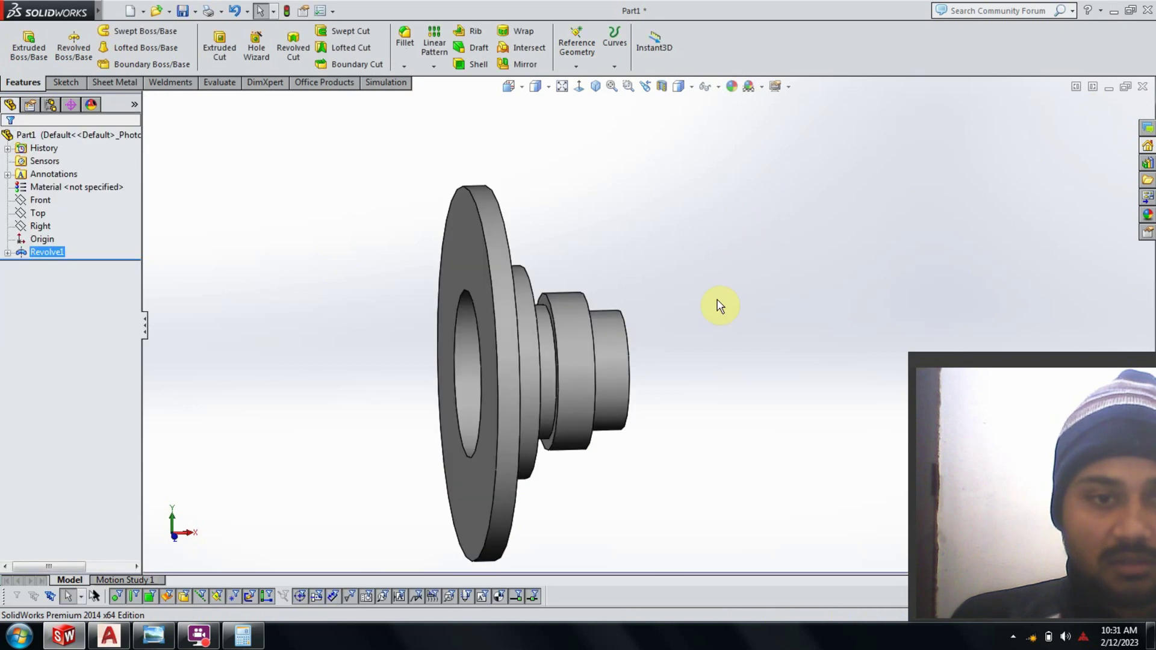
Orbit the revolved flange to inspect it and compare it with the reference drawing
{"action": "middle_click_drag", "start_coordinate": [719, 305], "coordinate": [480, 412]}
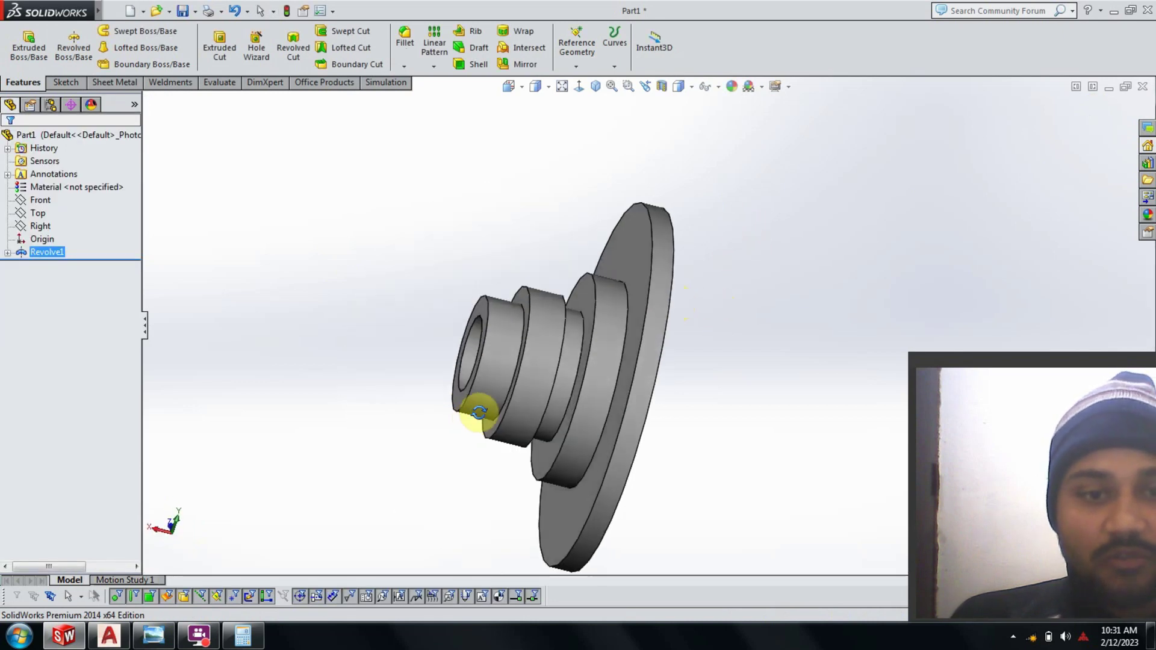
{"action": "middle_click_drag", "start_coordinate": [479, 412], "coordinate": [283, 369]}
{"action": "left_click", "coordinate": [287, 336]}
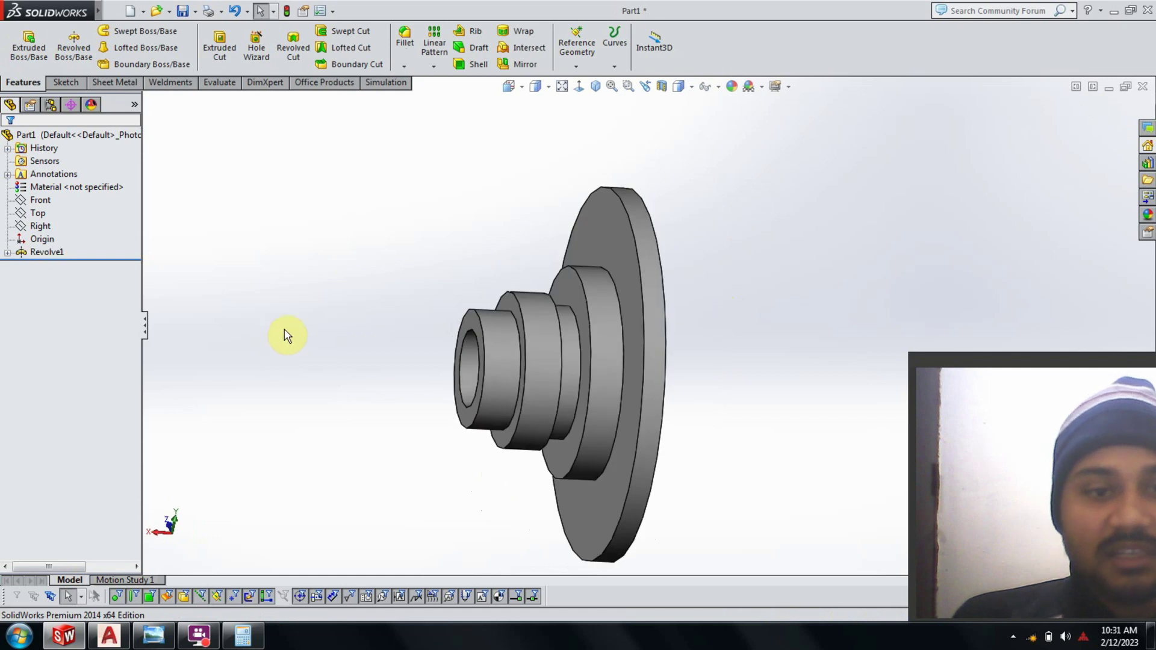
{"action": "scroll", "coordinate": [322, 318], "scroll_direction": "down", "scroll_amount": 2}
{"action": "middle_click_drag", "start_coordinate": [323, 318], "coordinate": [366, 338]}
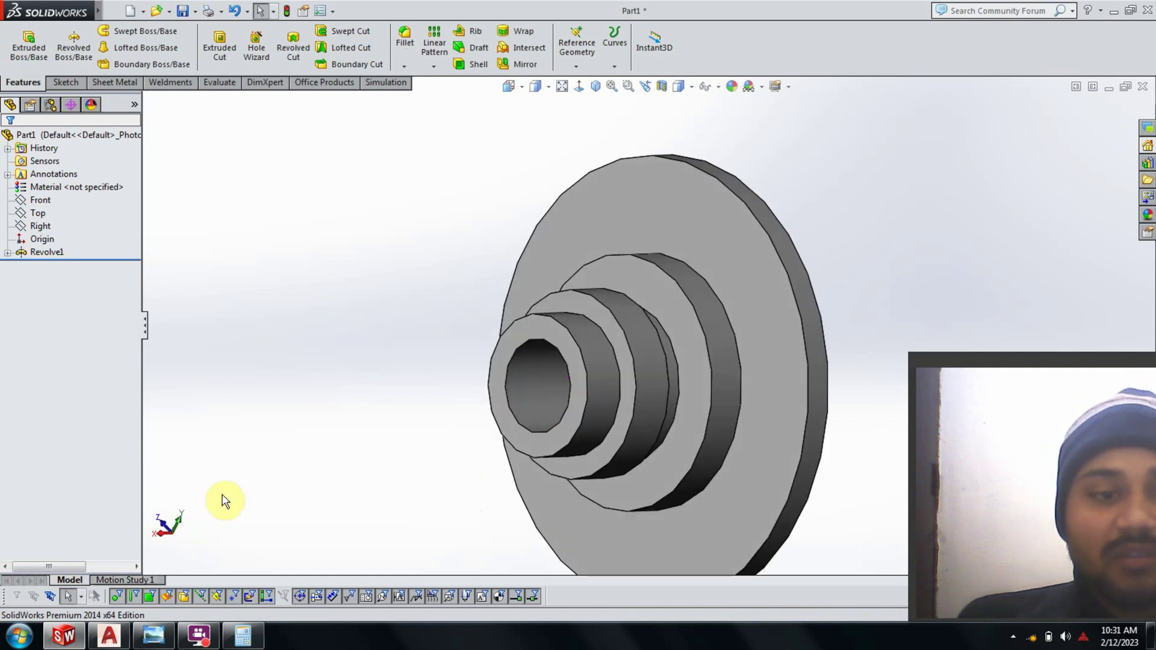
{"action": "left_click", "coordinate": [153, 635]}
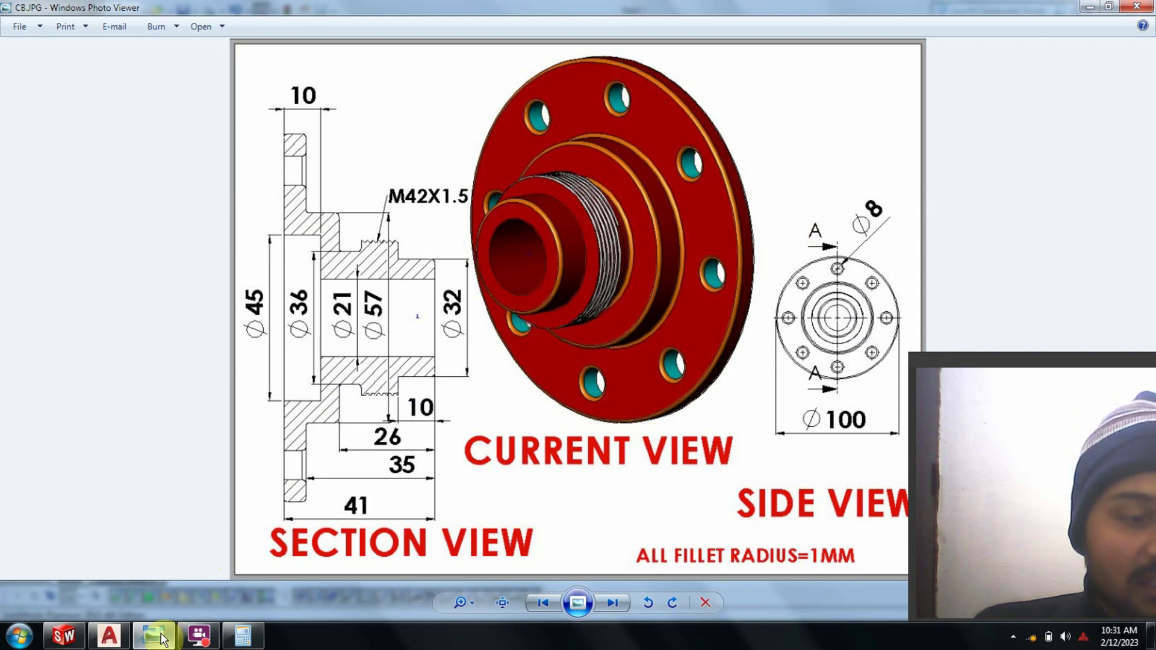
{"action": "left_click", "coordinate": [174, 608]}
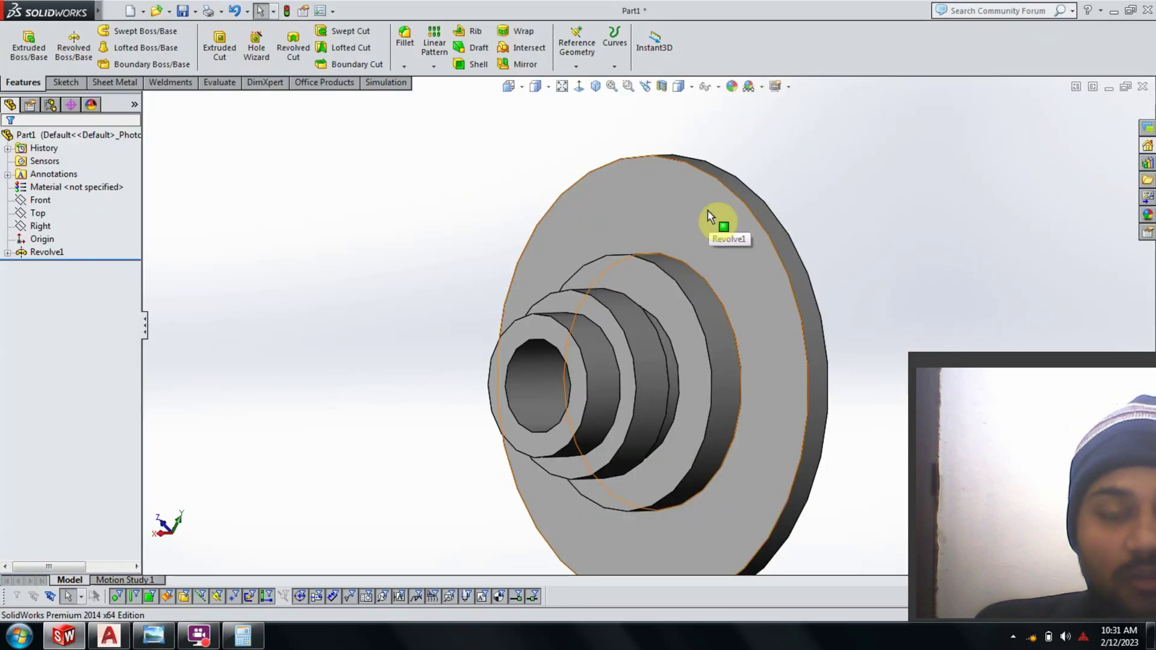
Select the flange's flat face, view it Normal To, and start a Circle sketch on it
{"action": "left_click", "coordinate": [654, 212]}
{"action": "left_click", "coordinate": [740, 162]}
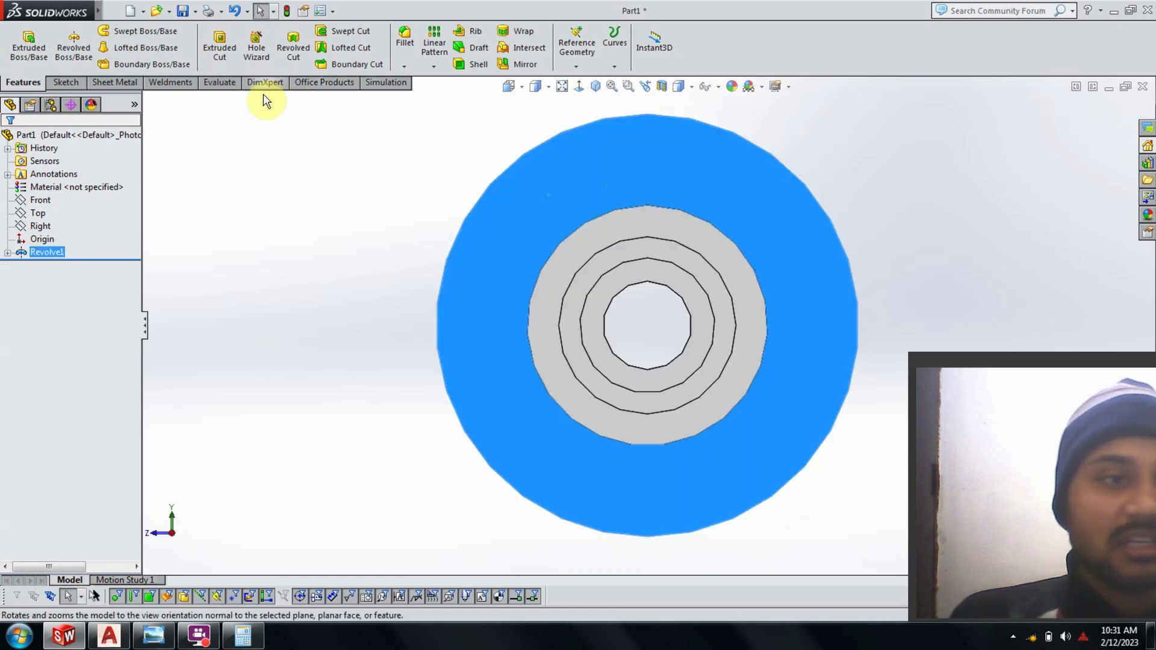
{"action": "mouse_move", "coordinate": [692, 293]}
{"action": "middle_mouse_down", "text": "ctrl"}
{"action": "mouse_move", "coordinate": [529, 300]}
{"action": "mouse_move", "coordinate": [588, 294]}
{"action": "middle_mouse_up", "text": "ctrl"}
{"action": "scroll", "coordinate": [528, 300], "scroll_direction": "down", "scroll_amount": 2}
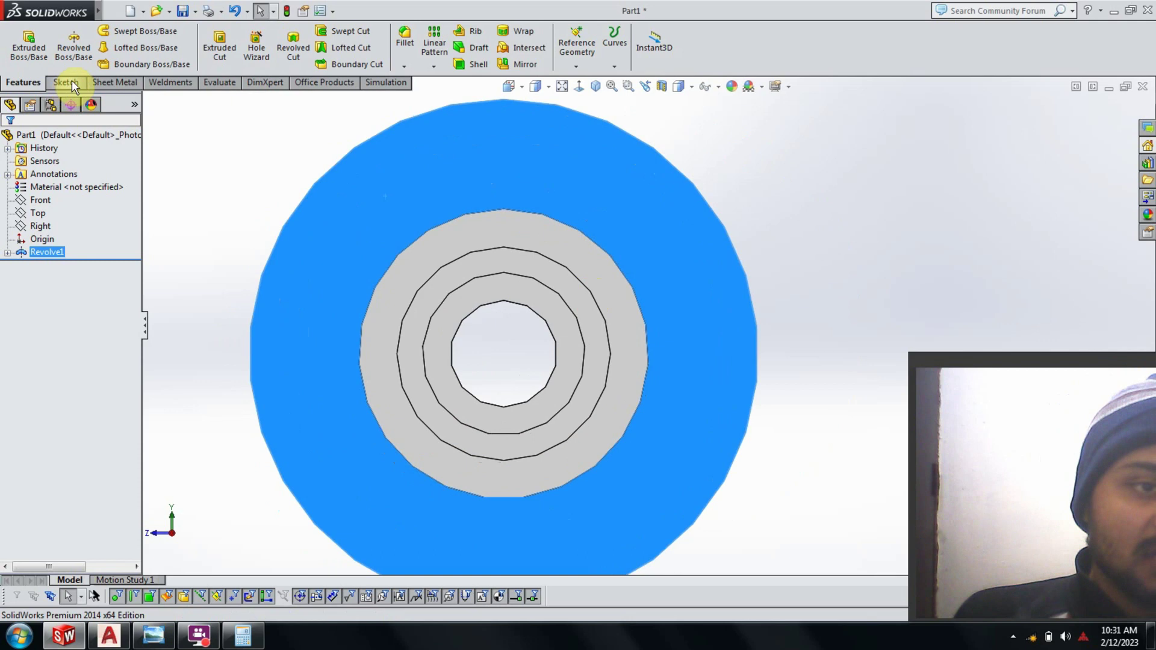
{"action": "left_click", "coordinate": [71, 82]}
{"action": "left_click", "coordinate": [121, 31]}
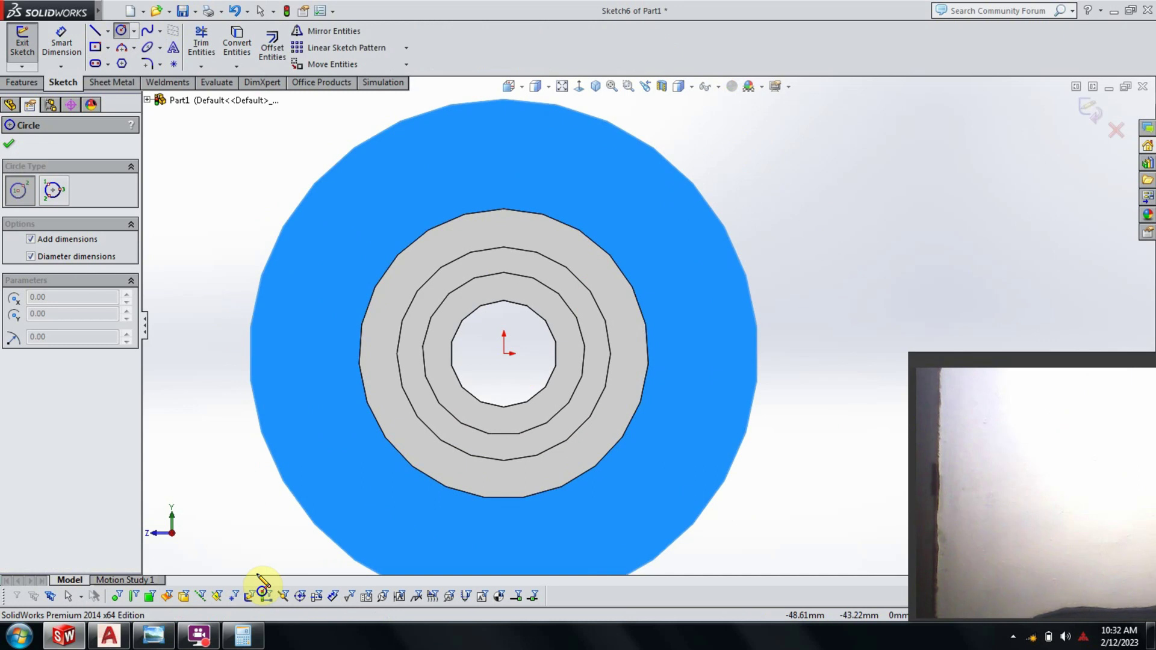
After checking the reference drawing, draw a circle at the hub centre and dimension it Ø86
{"action": "left_click", "coordinate": [154, 635]}
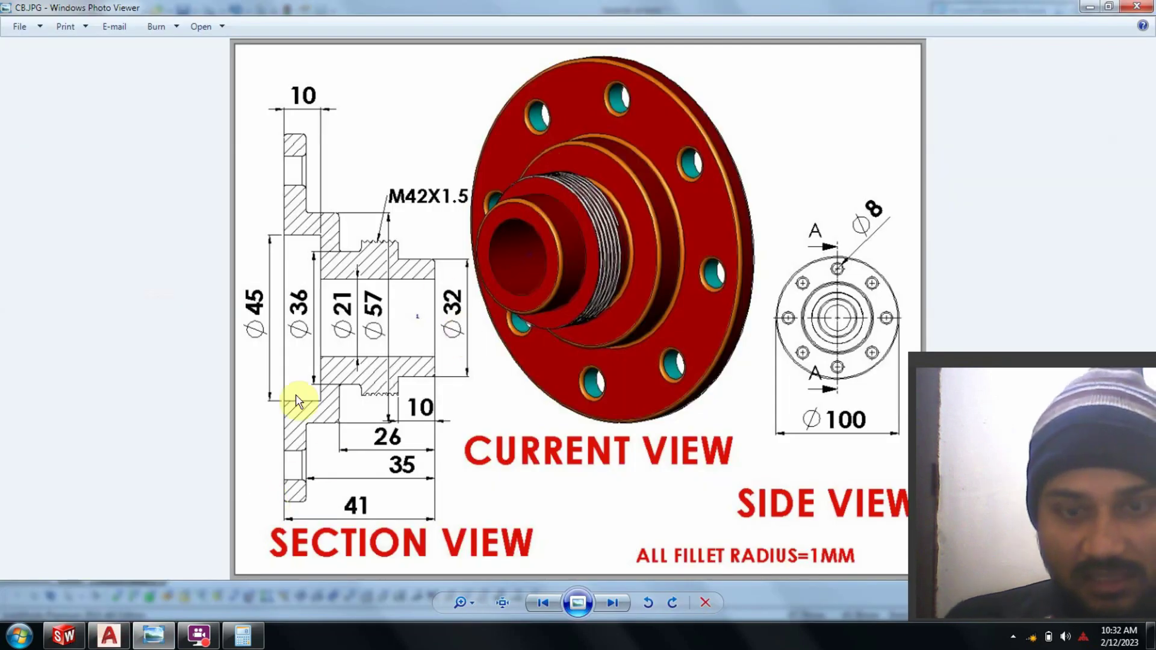
{"action": "left_click", "coordinate": [63, 635]}
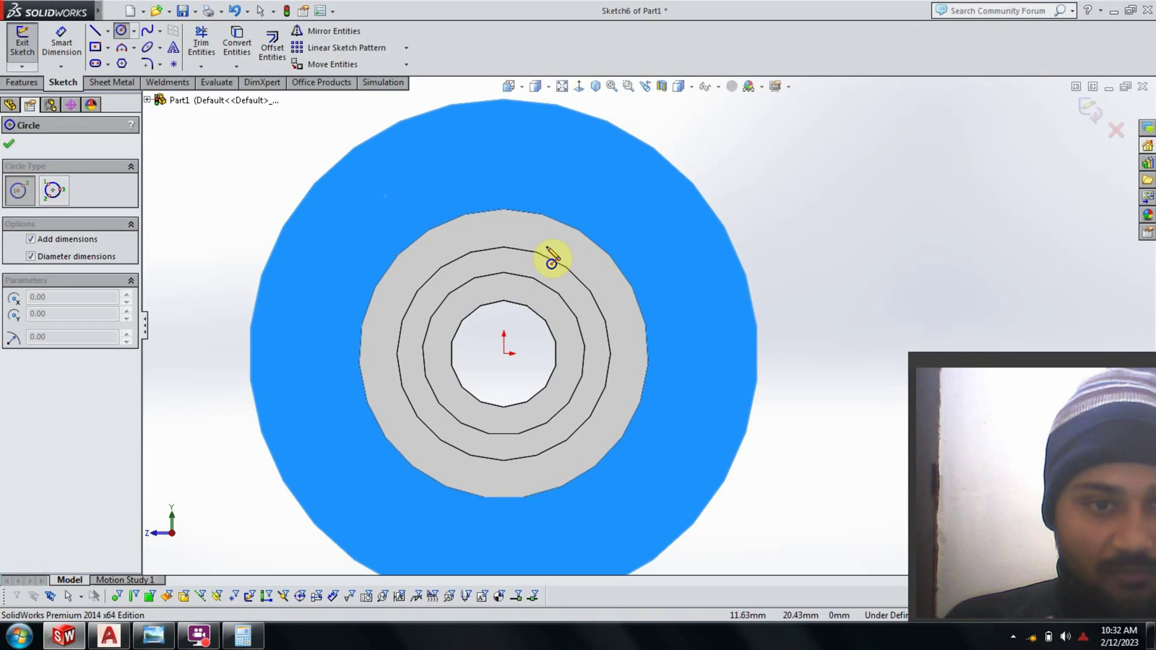
{"action": "left_click", "coordinate": [504, 354]}
{"action": "left_click", "coordinate": [486, 158]}
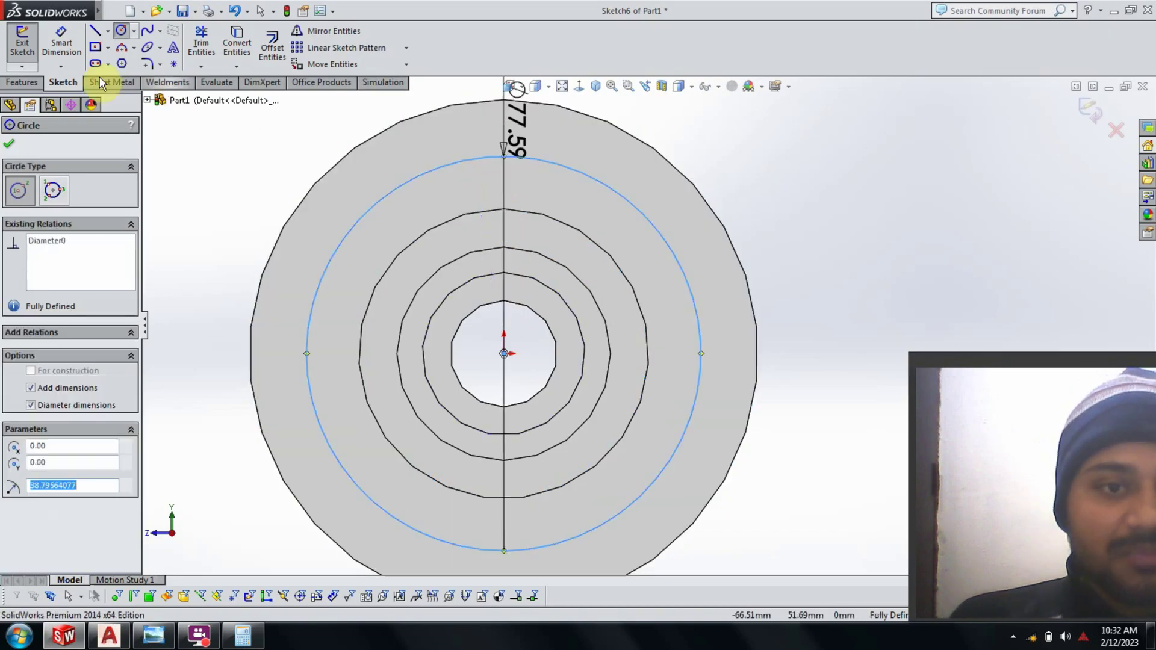
{"action": "left_click", "coordinate": [60, 40]}
{"action": "left_click", "coordinate": [511, 142]}
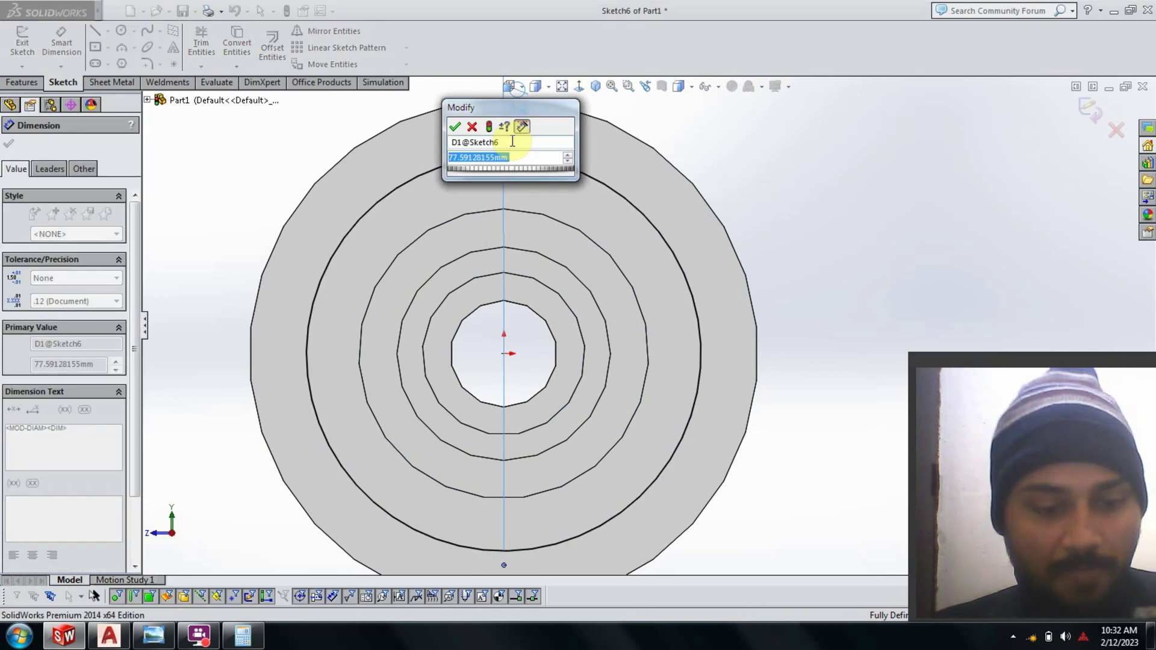
{"action": "type", "text": "86"}
{"action": "key", "text": "Return"}
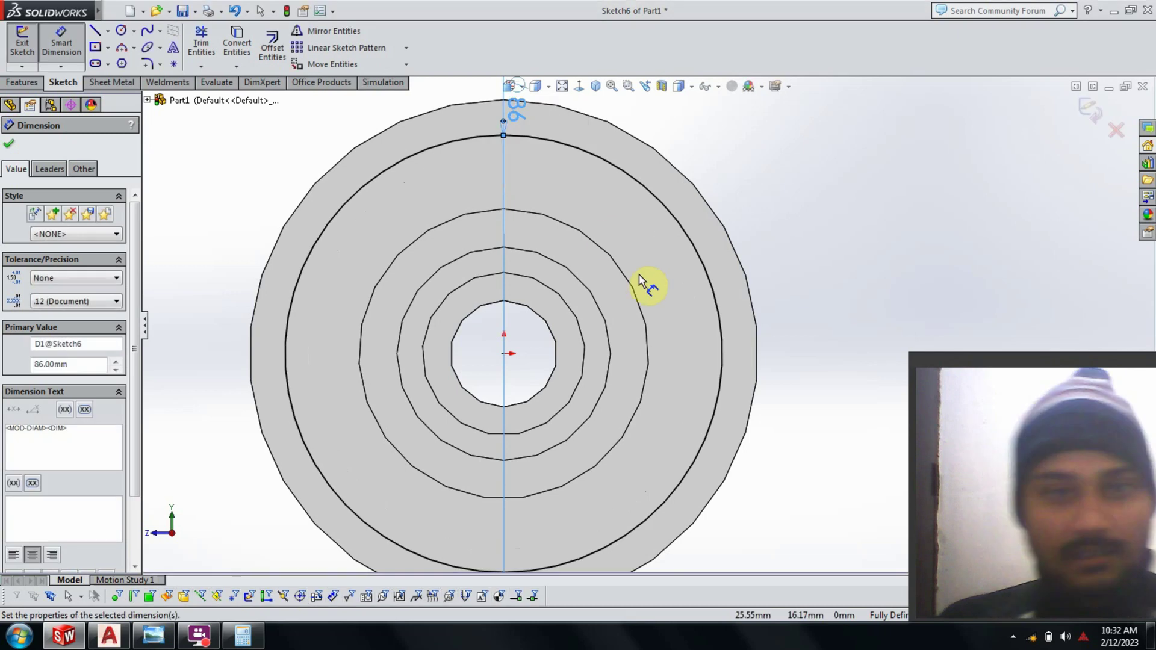
{"action": "scroll", "coordinate": [641, 280], "scroll_direction": "down", "scroll_amount": 3}
{"action": "key", "text": "Escape"}
{"action": "scroll", "coordinate": [593, 181], "scroll_direction": "up", "scroll_amount": 2}
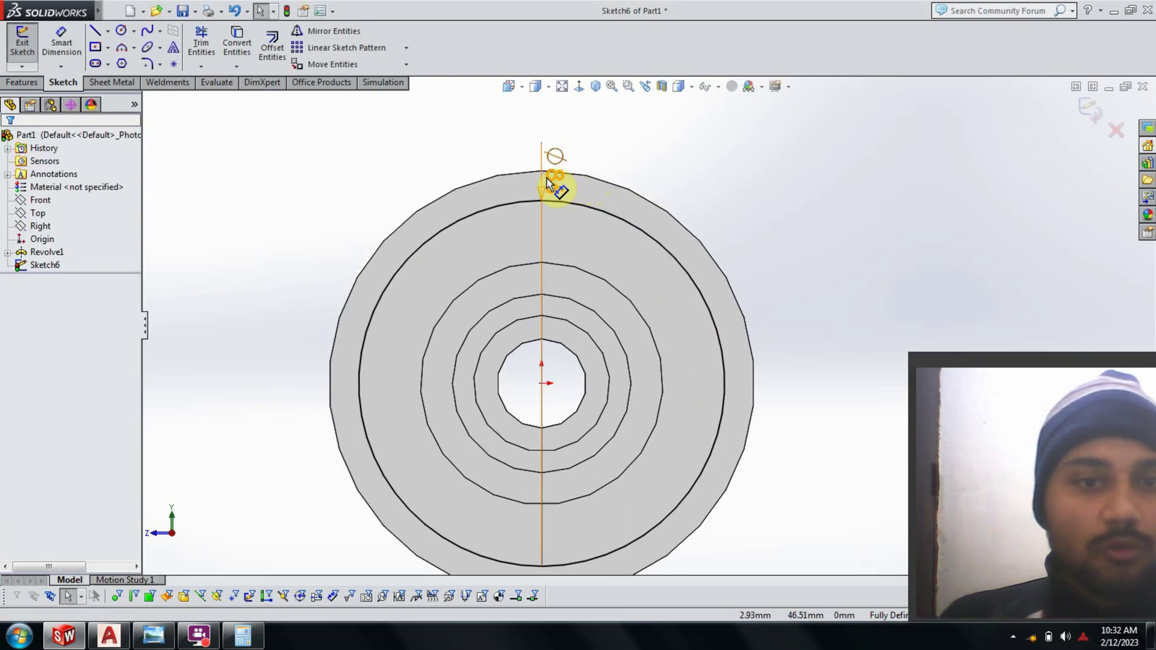
Delete the vertical centreline and add an Ø8 circle centred on the pitch circle's top
{"action": "left_click", "coordinate": [548, 180]}
{"action": "key", "text": "Delete"}
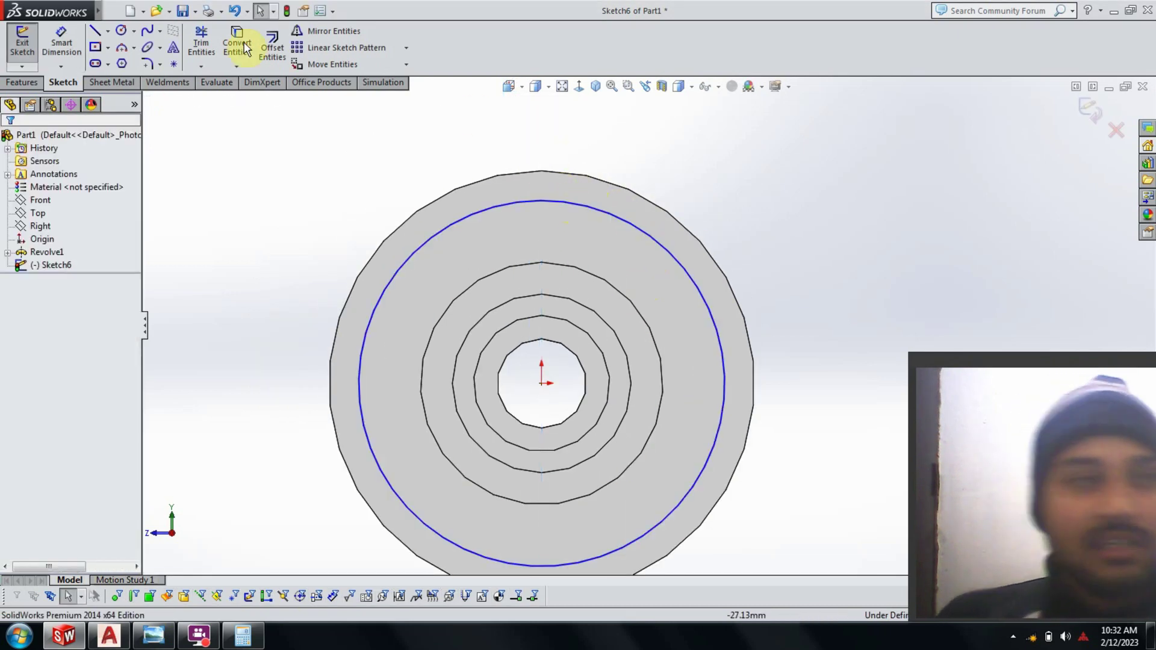
{"action": "left_click", "coordinate": [120, 31]}
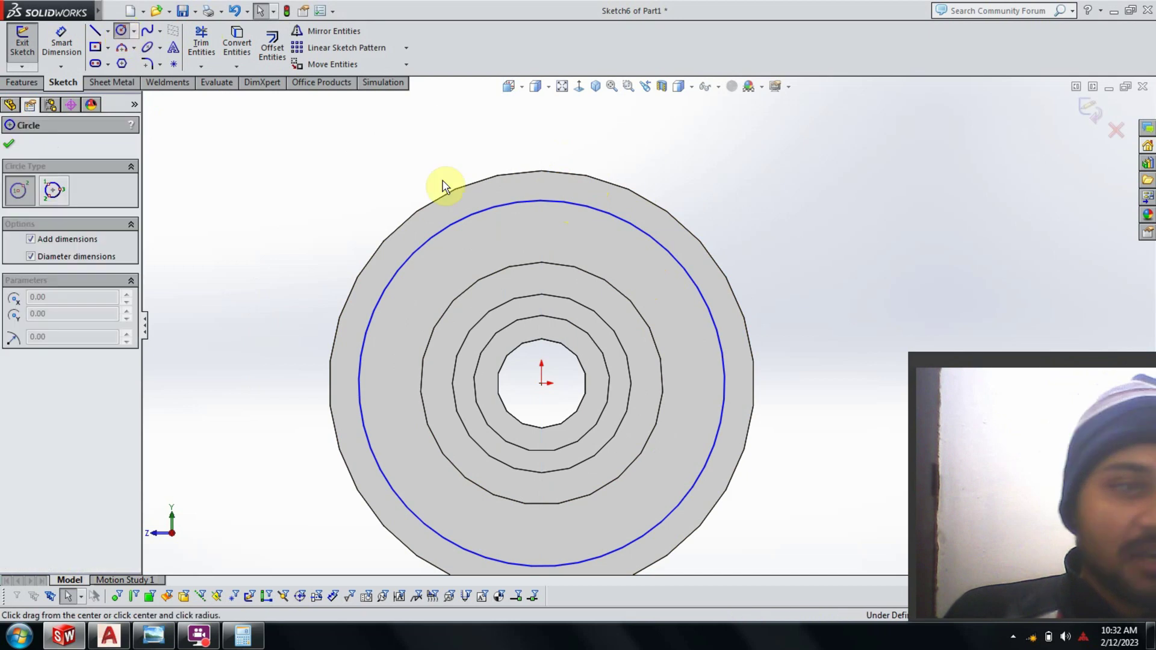
{"action": "scroll", "coordinate": [517, 211], "scroll_direction": "down", "scroll_amount": 2}
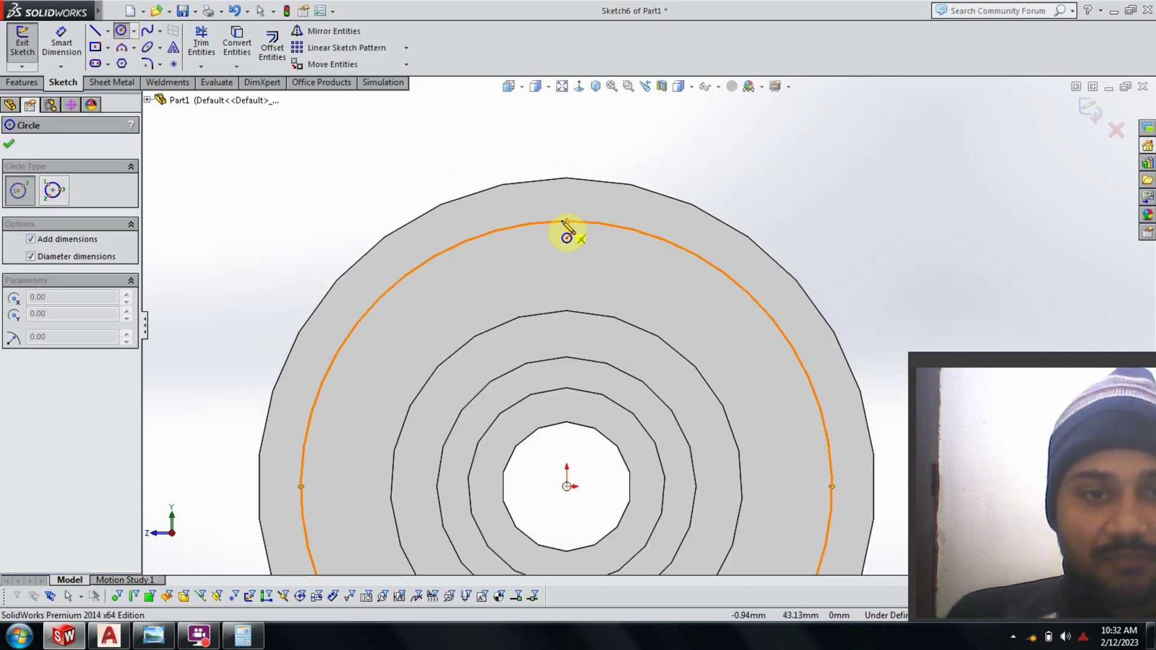
{"action": "left_click", "coordinate": [566, 222]}
{"action": "left_click", "coordinate": [567, 191]}
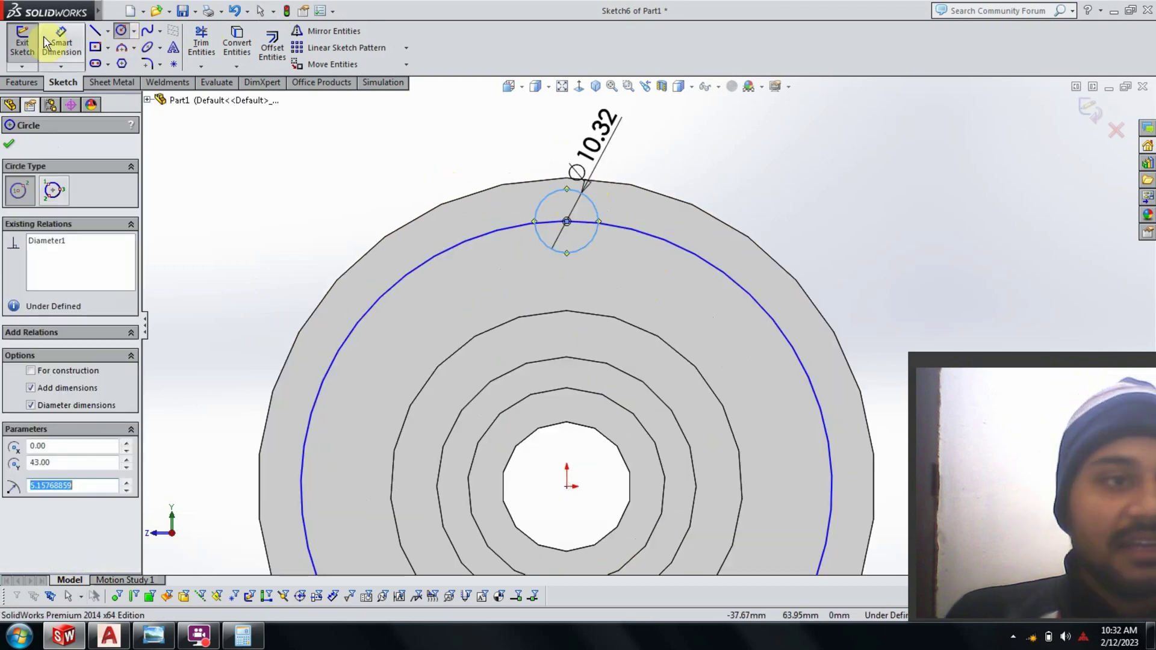
{"action": "left_click", "coordinate": [61, 42]}
{"action": "left_click", "coordinate": [604, 159]}
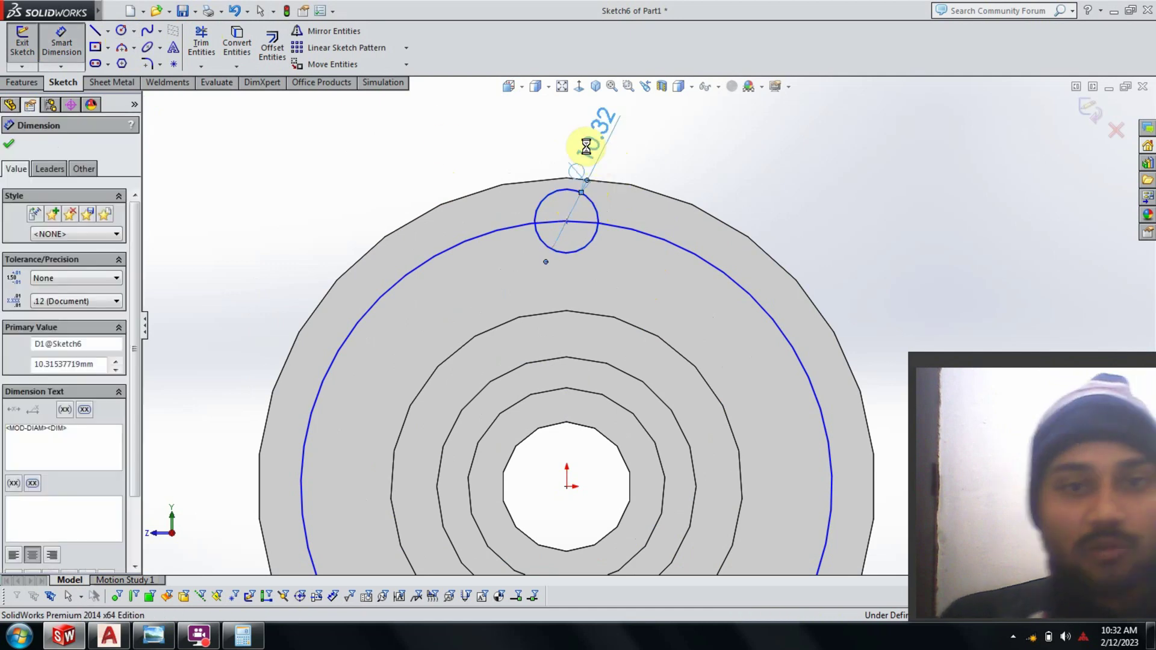
{"action": "type", "text": "8"}
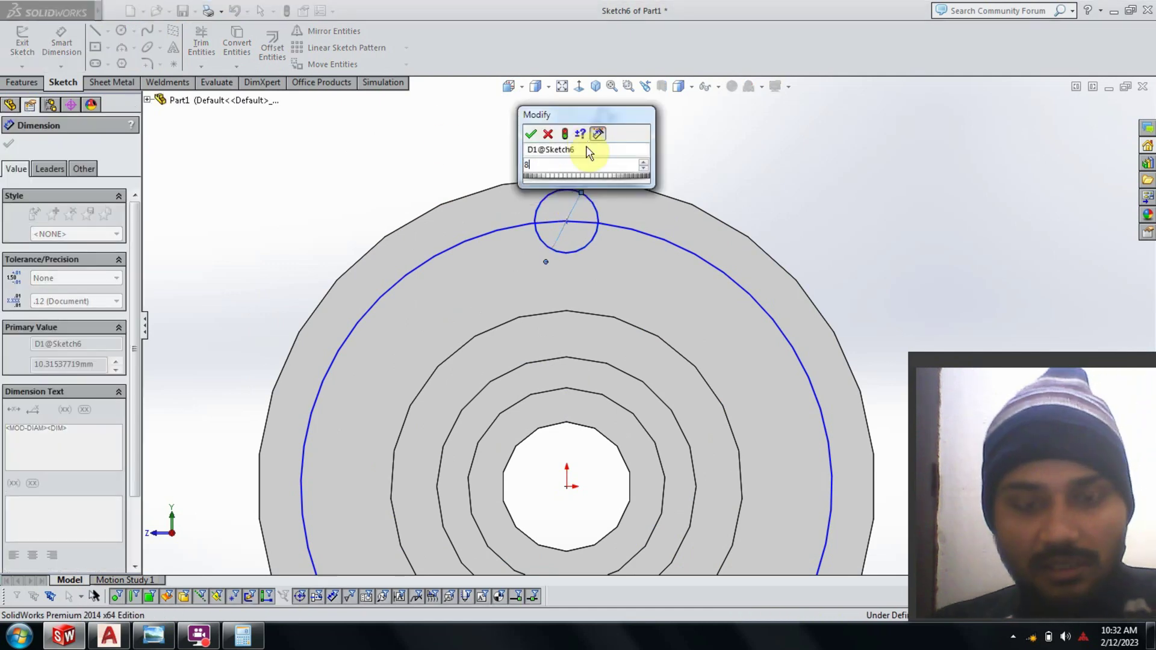
{"action": "key", "text": "Return"}
{"action": "scroll", "coordinate": [624, 226], "scroll_direction": "up", "scroll_amount": 3}
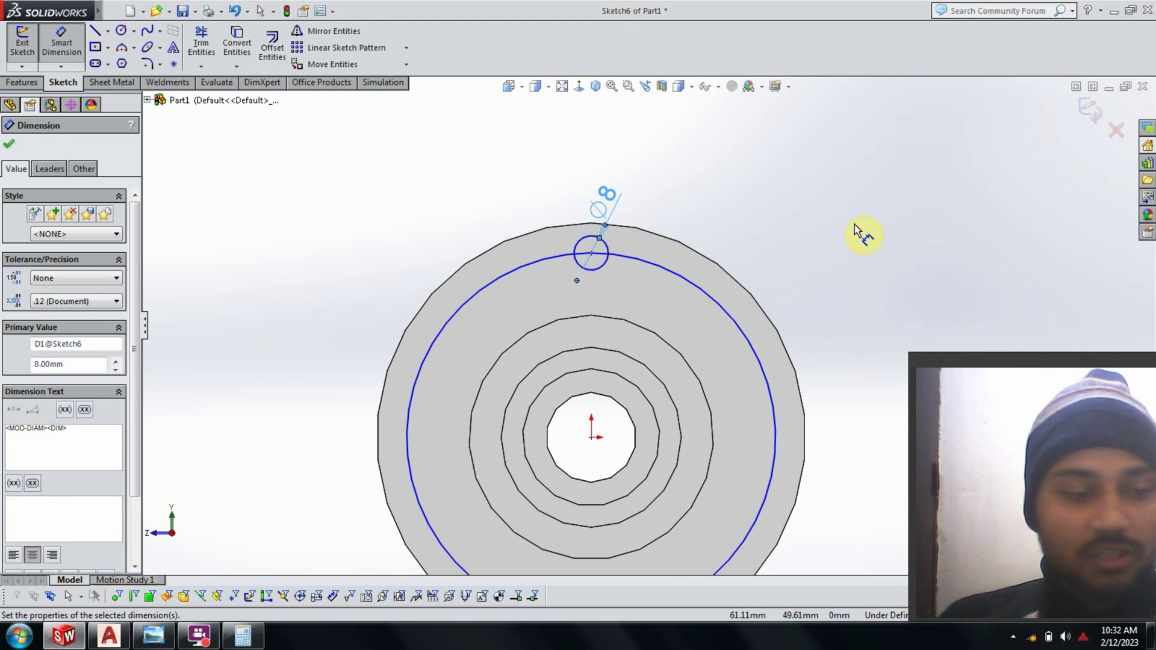
{"action": "key", "text": "Escape"}
{"action": "left_click", "coordinate": [625, 261]}
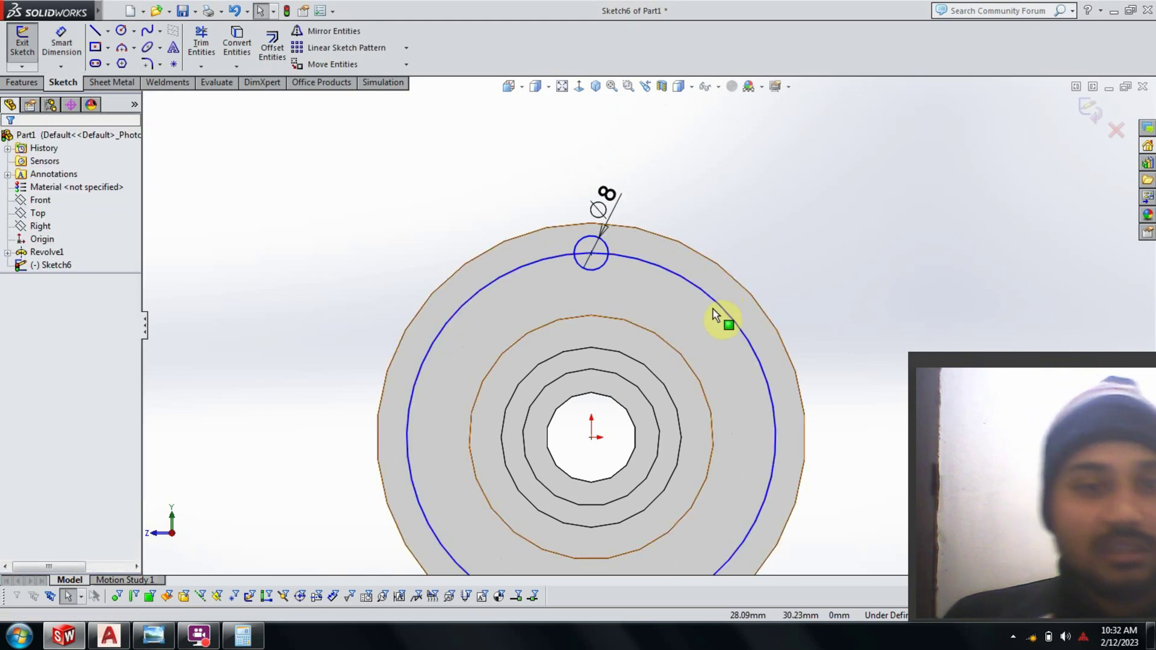
Circular-pattern the Ø8 hole circle into 8 instances around the hub centre
{"action": "scroll", "coordinate": [646, 320], "scroll_direction": "up", "scroll_amount": 1}
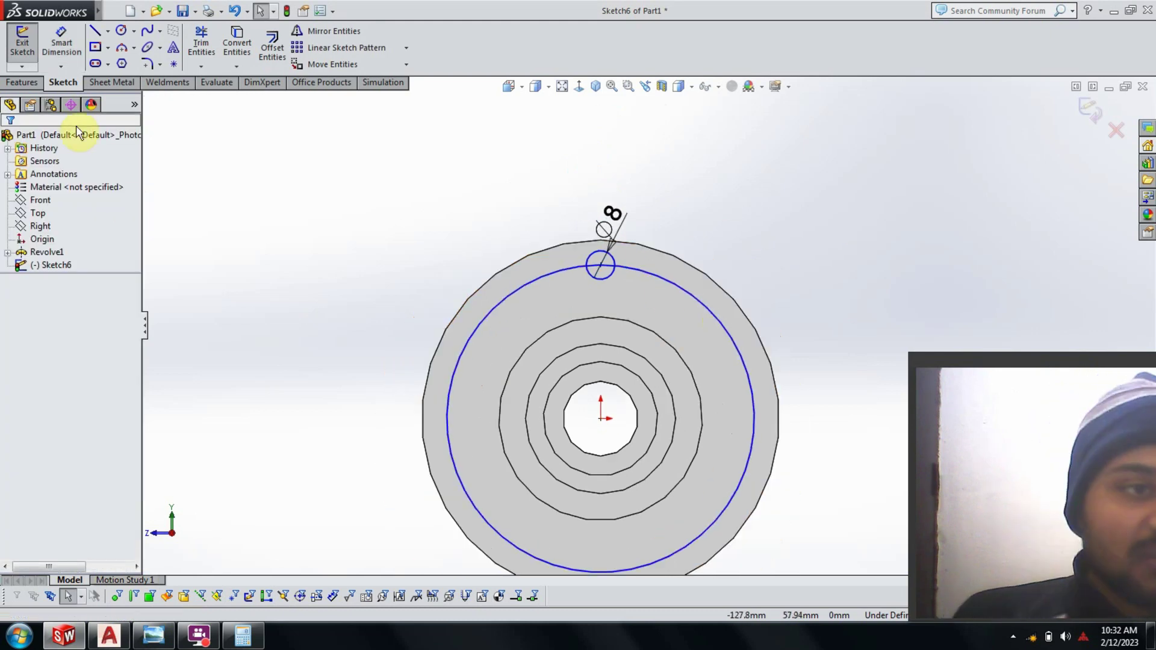
{"action": "left_click", "coordinate": [406, 48]}
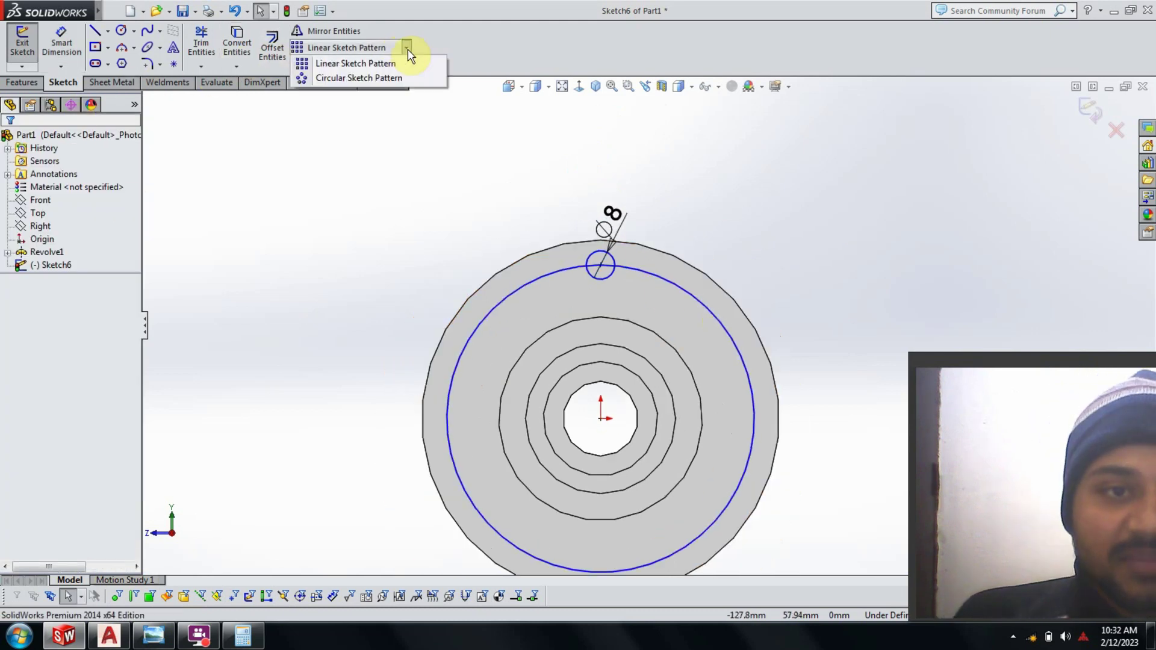
{"action": "left_click", "coordinate": [383, 77]}
{"action": "scroll", "coordinate": [555, 305], "scroll_direction": "down", "scroll_amount": 2}
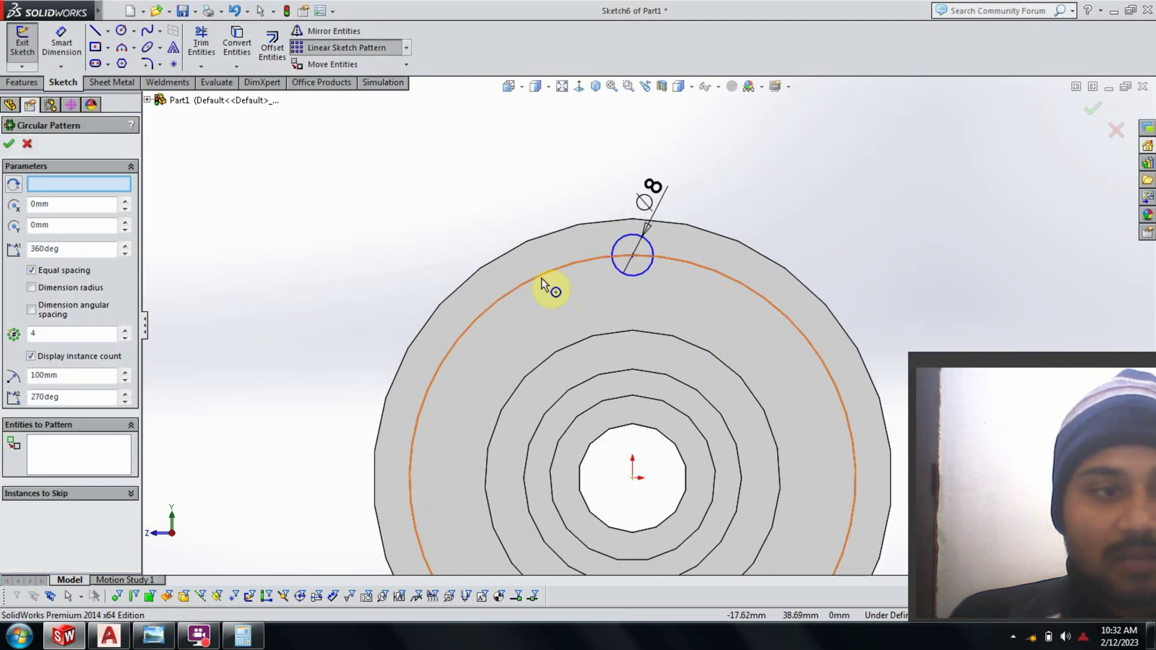
{"action": "left_click", "coordinate": [543, 280]}
{"action": "left_click", "coordinate": [37, 447]}
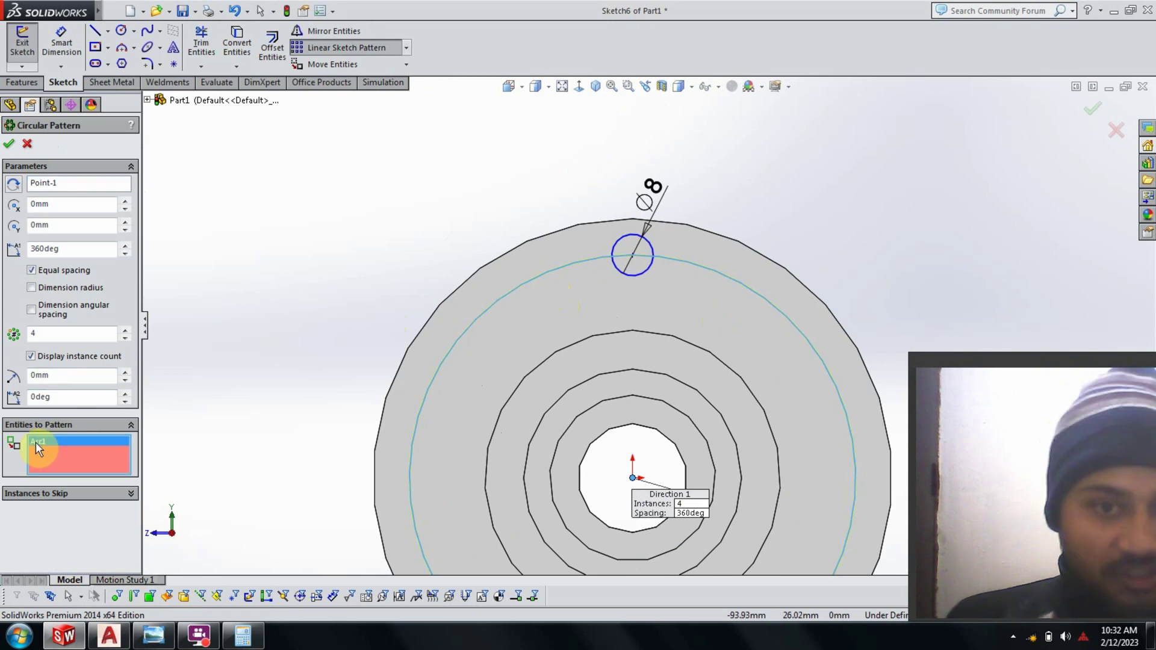
{"action": "right_click", "coordinate": [35, 442]}
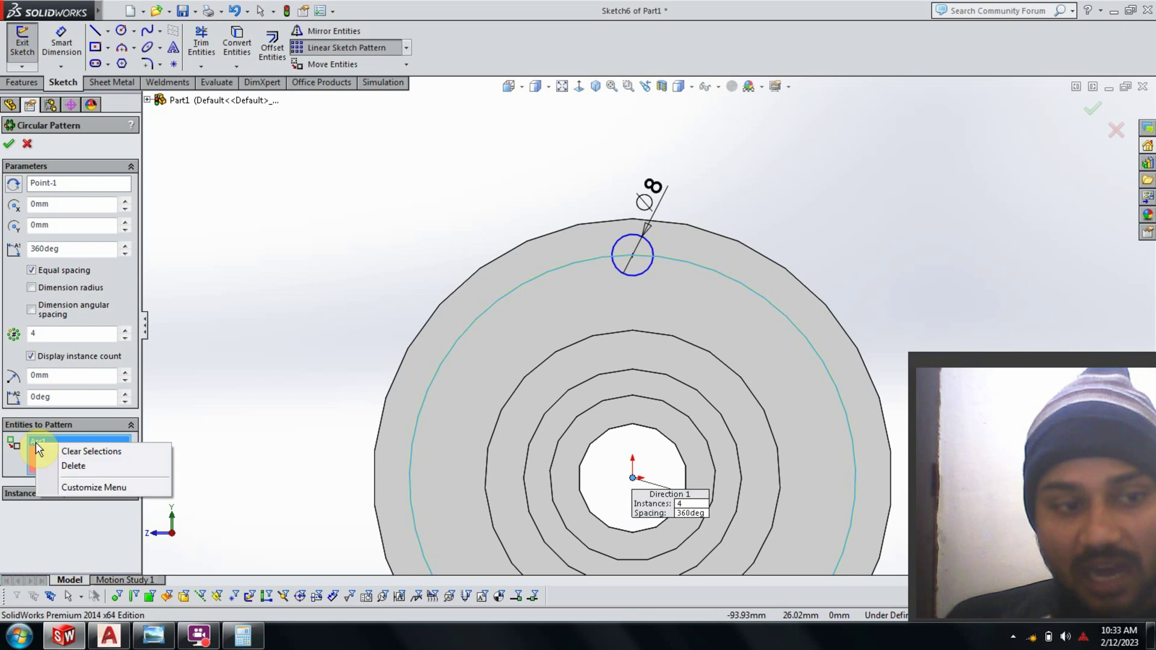
{"action": "left_click", "coordinate": [59, 453]}
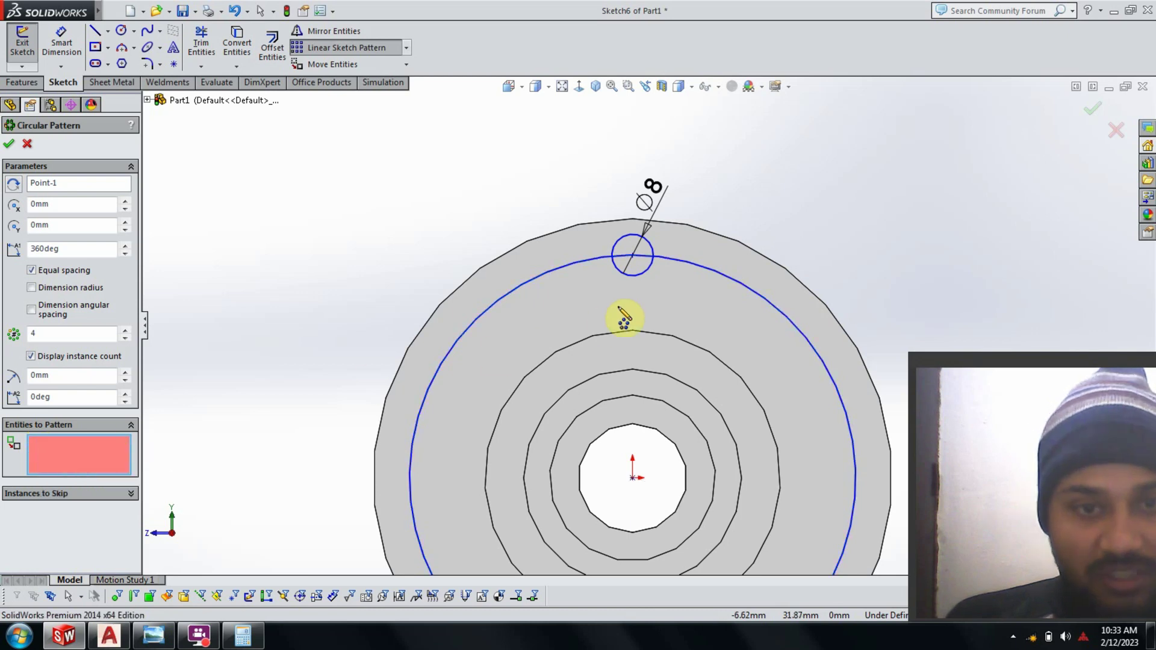
{"action": "left_click", "coordinate": [622, 276]}
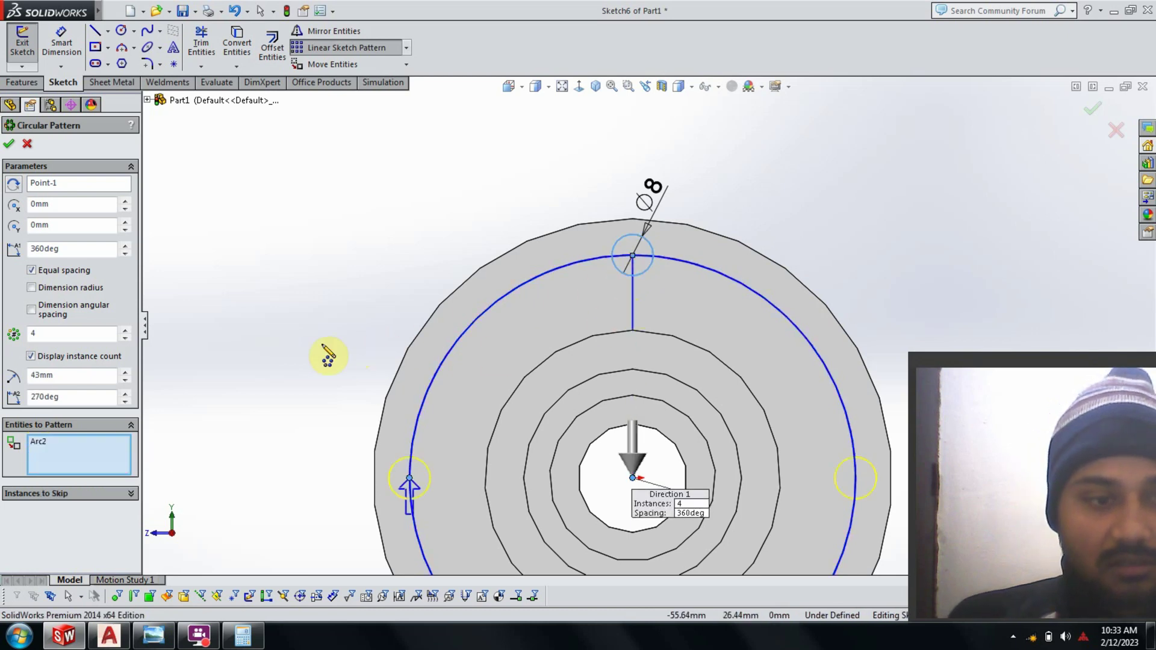
{"action": "double_click", "coordinate": [51, 334]}
{"action": "type", "text": "8"}
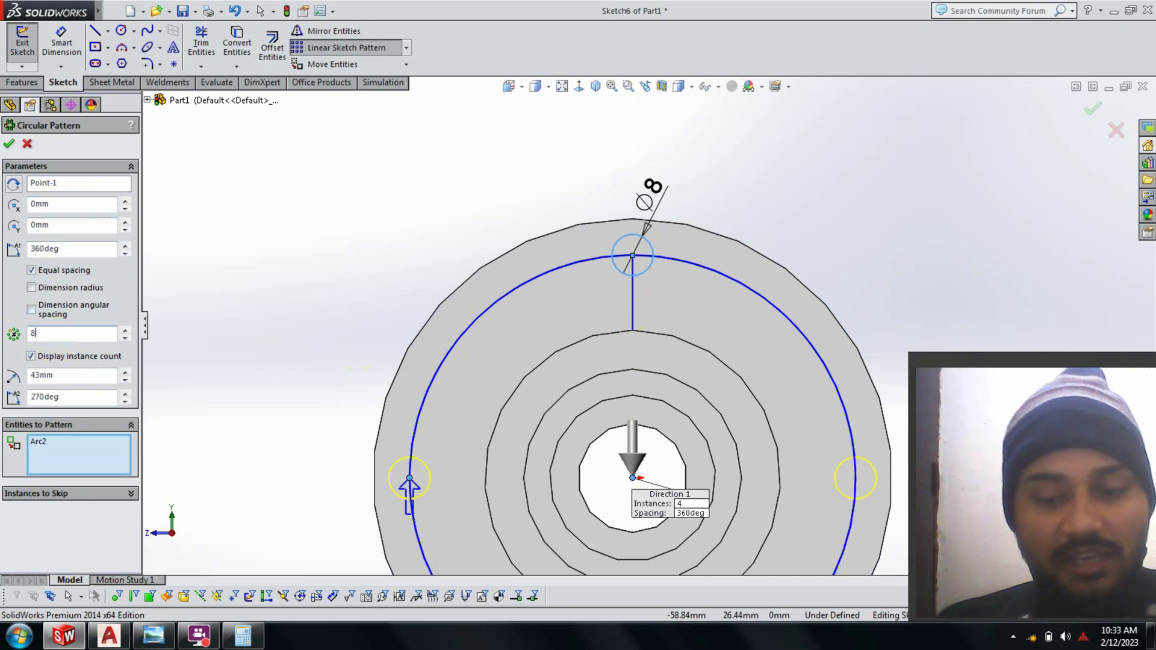
{"action": "left_click", "coordinate": [10, 144]}
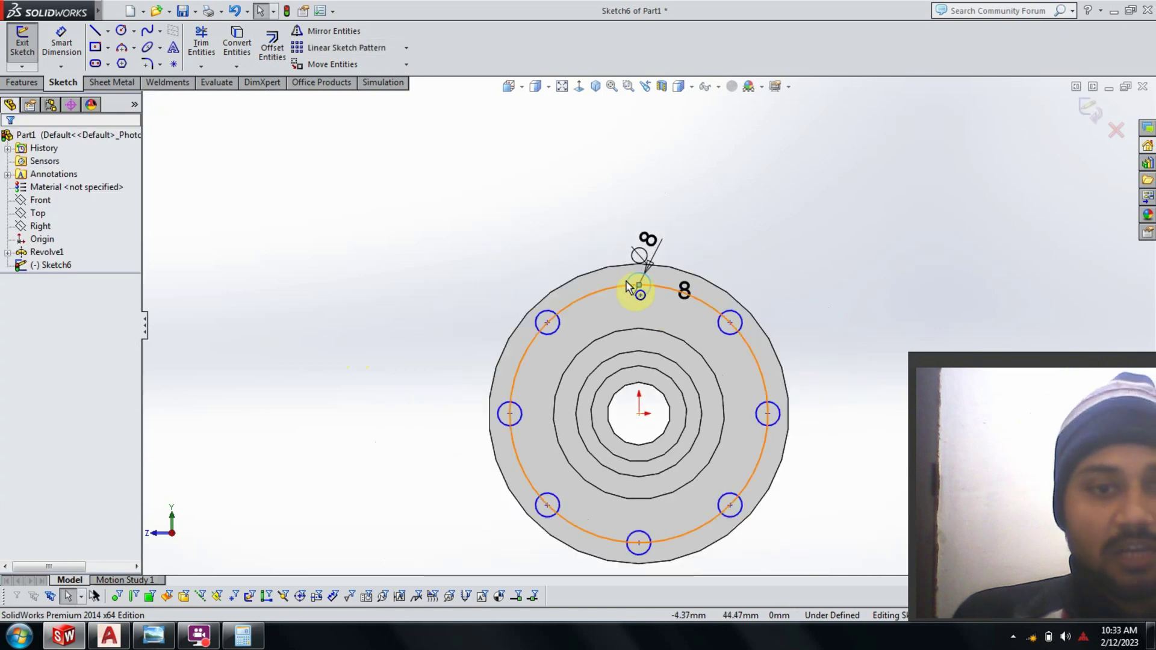
Delete the 86 mm pitch circle, leaving only the eight hole circles
{"action": "left_click", "coordinate": [602, 291]}
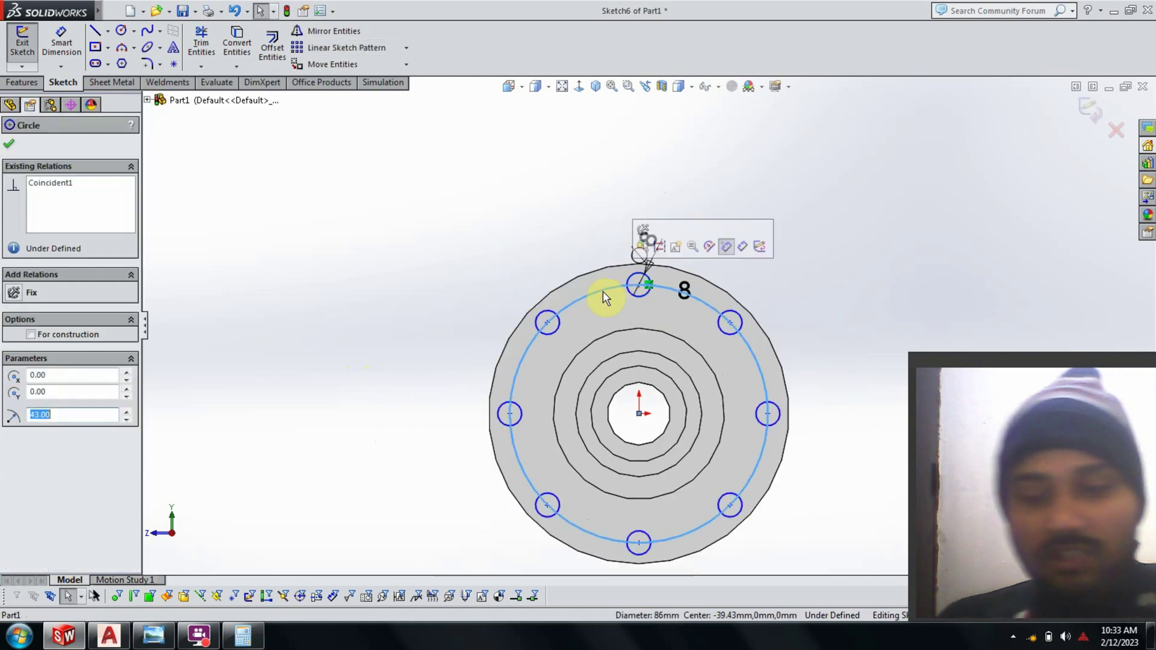
{"action": "key", "text": "Delete"}
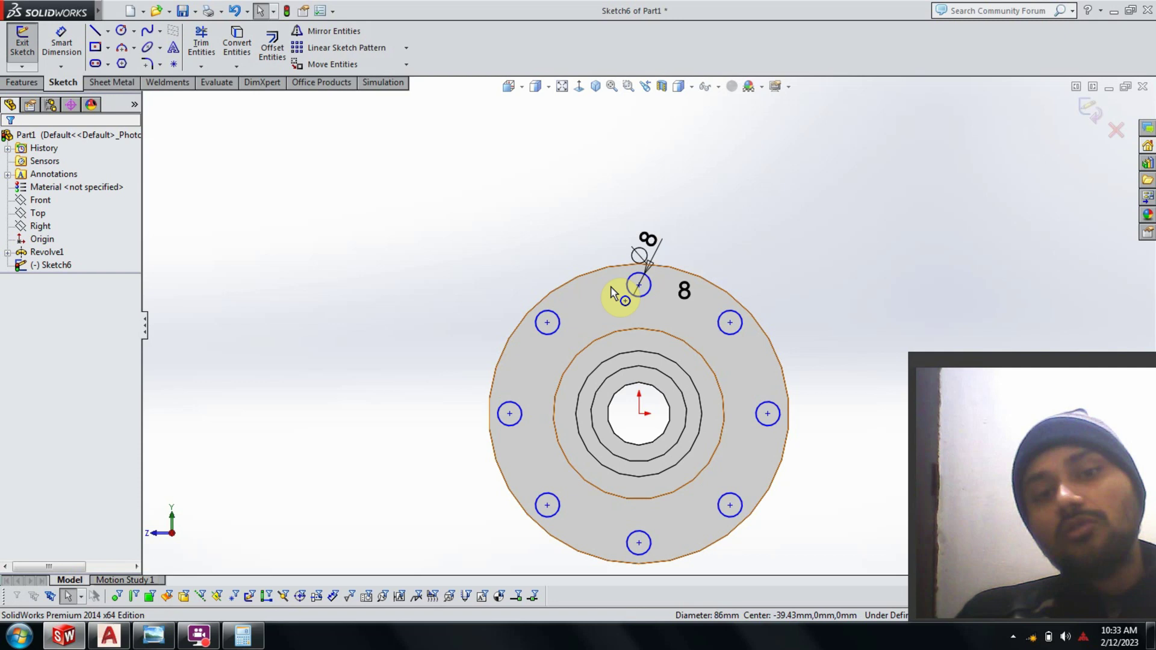
{"action": "scroll", "coordinate": [692, 326], "scroll_direction": "up", "scroll_amount": 2}
{"action": "middle_click_drag", "start_coordinate": [745, 353], "coordinate": [686, 305], "text": "ctrl"}
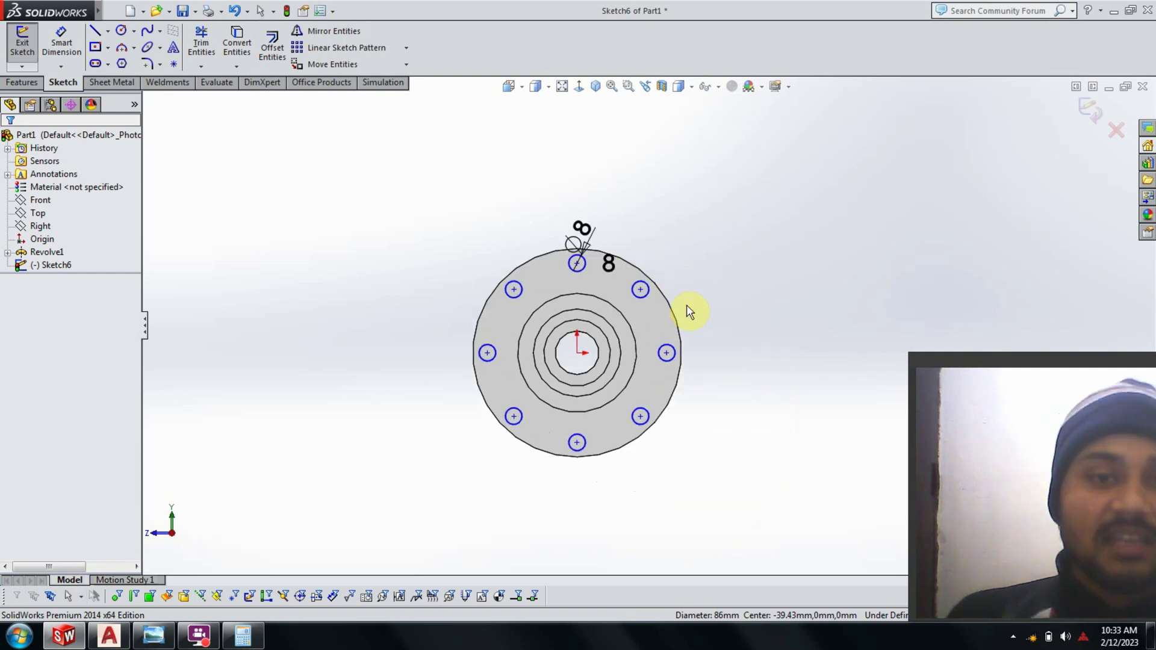
{"action": "scroll", "coordinate": [692, 310], "scroll_direction": "down", "scroll_amount": 1}
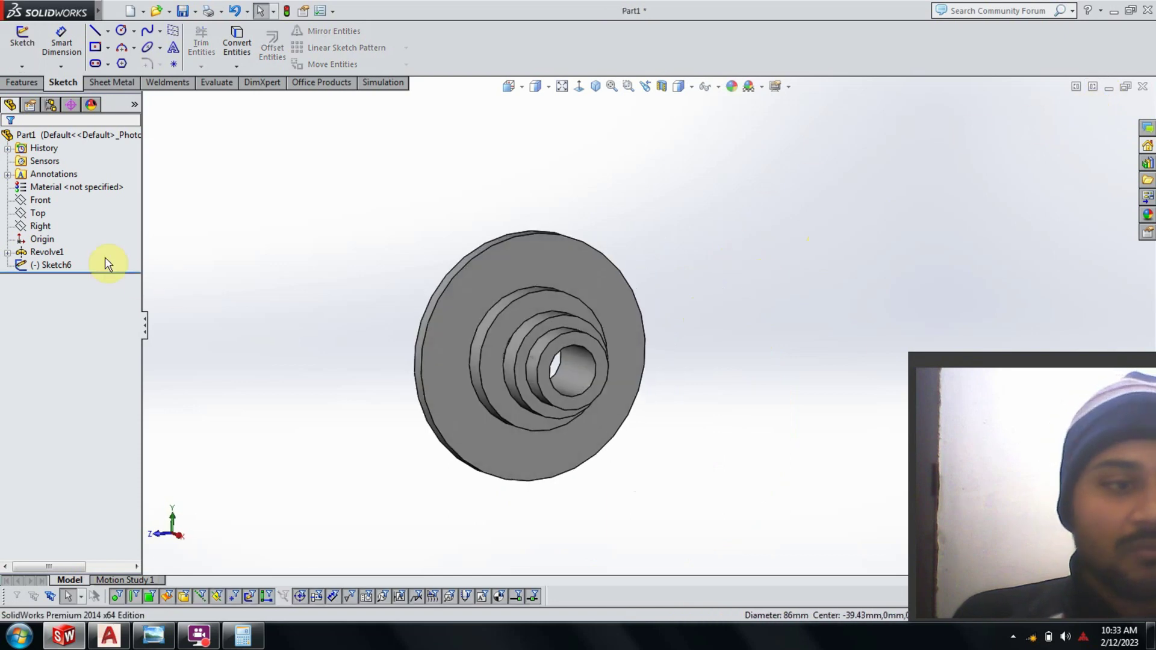
Extruded-cut Sketch6's eight Ø8 circles Blind 10 mm into the flange
{"action": "left_click", "coordinate": [65, 265]}
{"action": "left_click", "coordinate": [41, 82]}
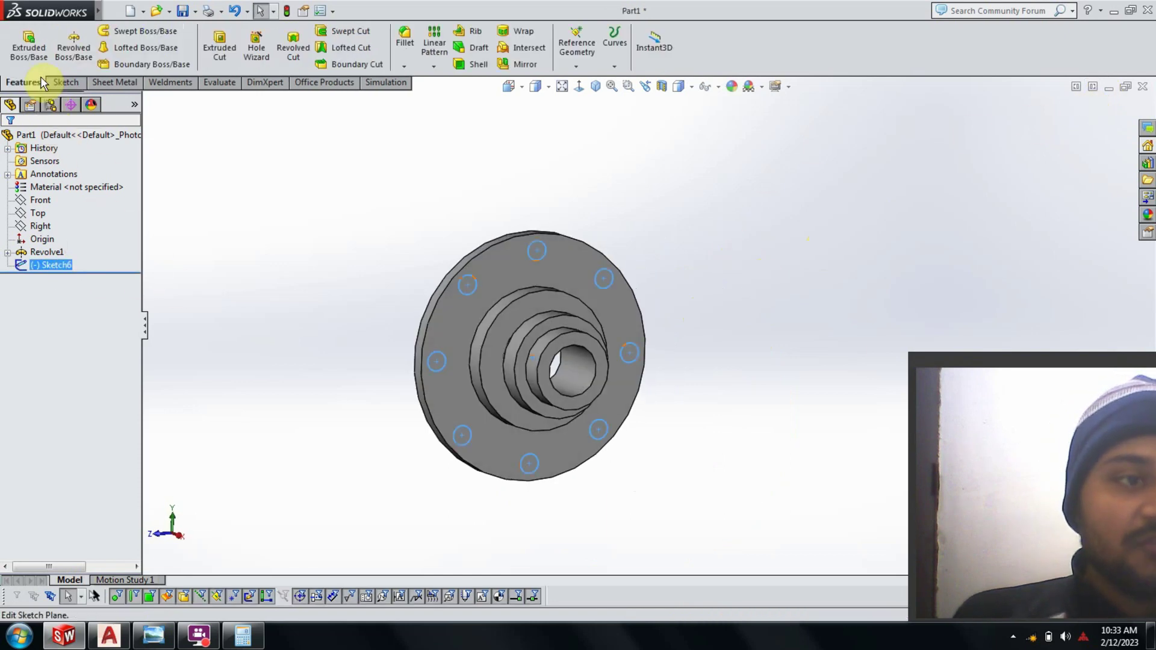
{"action": "left_click", "coordinate": [219, 47]}
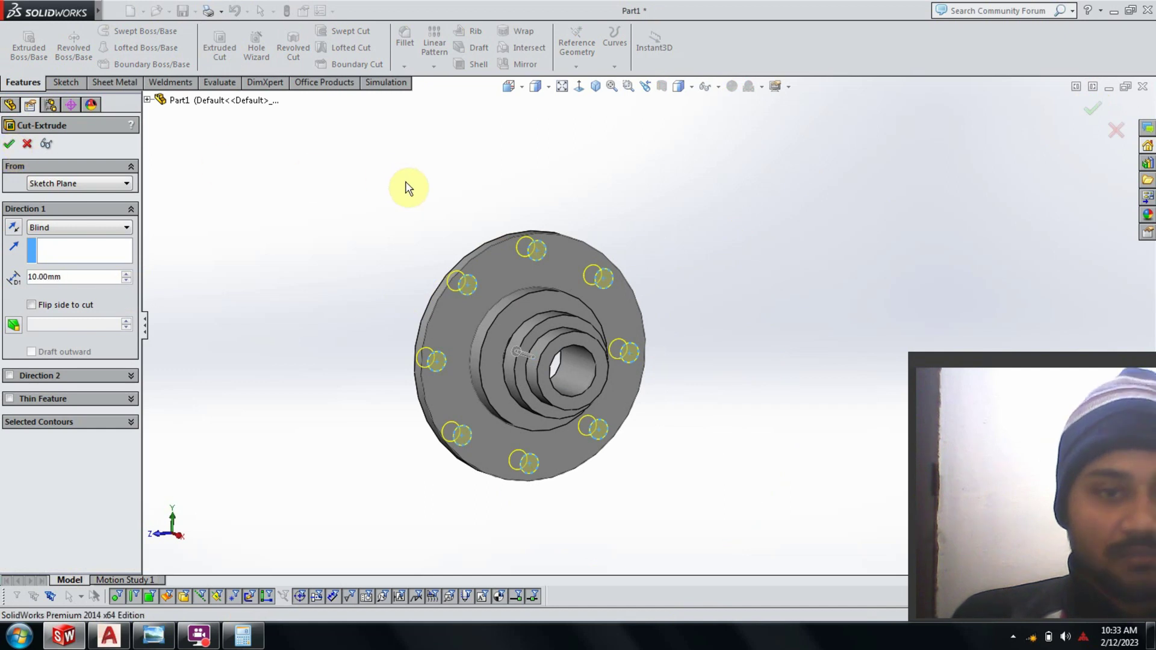
{"action": "key", "text": "Return"}
{"action": "scroll", "coordinate": [608, 301], "scroll_direction": "down", "scroll_amount": 3}
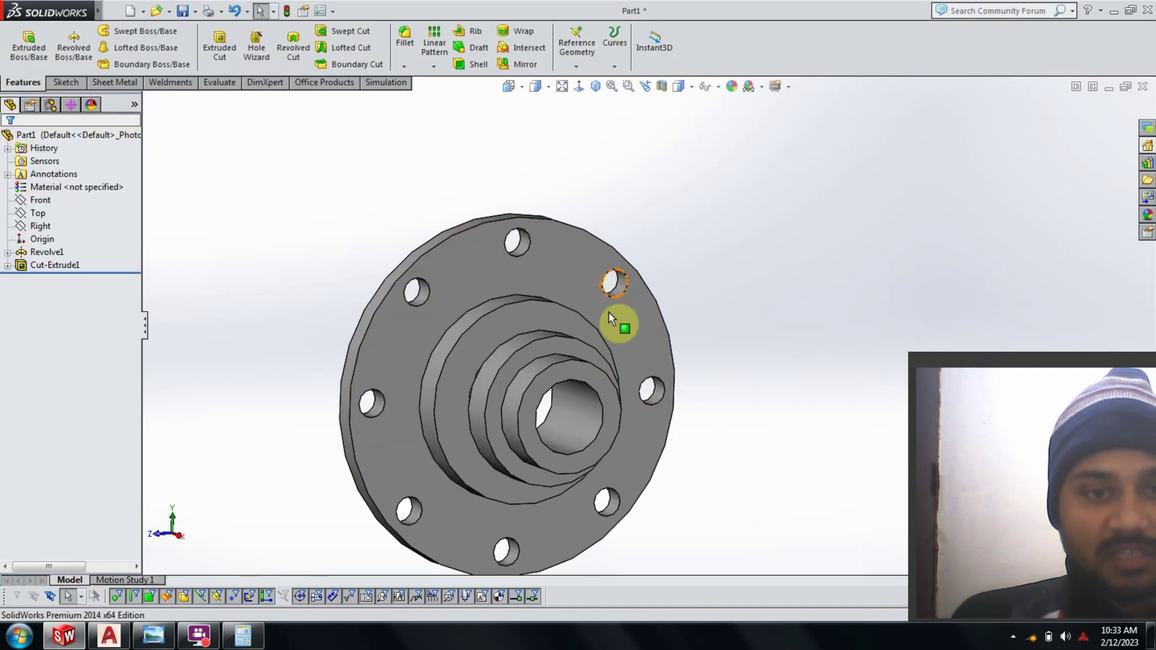
{"action": "scroll", "coordinate": [609, 313], "scroll_direction": "up", "scroll_amount": 2}
Inspect Revolve1's profile Sketch5, then view the C8.JPG flange drawing in Photo Viewer
{"action": "mouse_move", "coordinate": [616, 335]}
{"action": "middle_mouse_down", "text": "ctrl"}
{"action": "mouse_move", "coordinate": [624, 302]}
{"action": "mouse_move", "coordinate": [717, 362]}
{"action": "mouse_move", "coordinate": [554, 348]}
{"action": "mouse_move", "coordinate": [552, 281]}
{"action": "mouse_move", "coordinate": [467, 330]}
{"action": "mouse_move", "coordinate": [524, 381]}
{"action": "mouse_move", "coordinate": [557, 377]}
{"action": "mouse_move", "coordinate": [516, 279]}
{"action": "middle_mouse_up", "text": "ctrl"}
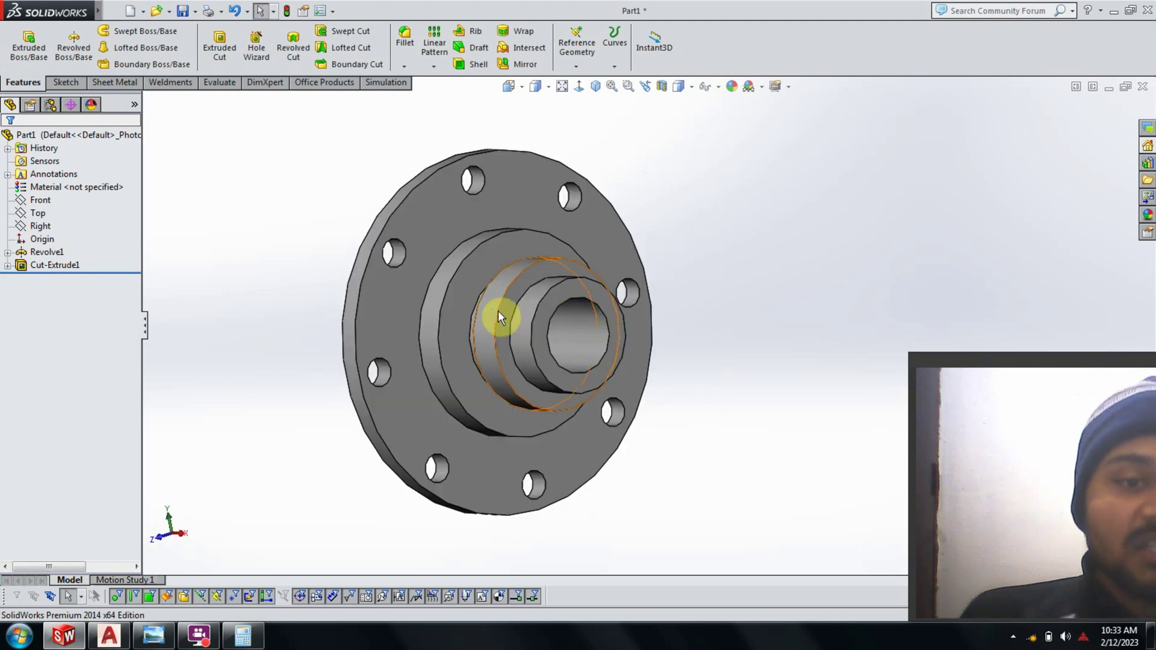
{"action": "left_click", "coordinate": [8, 253]}
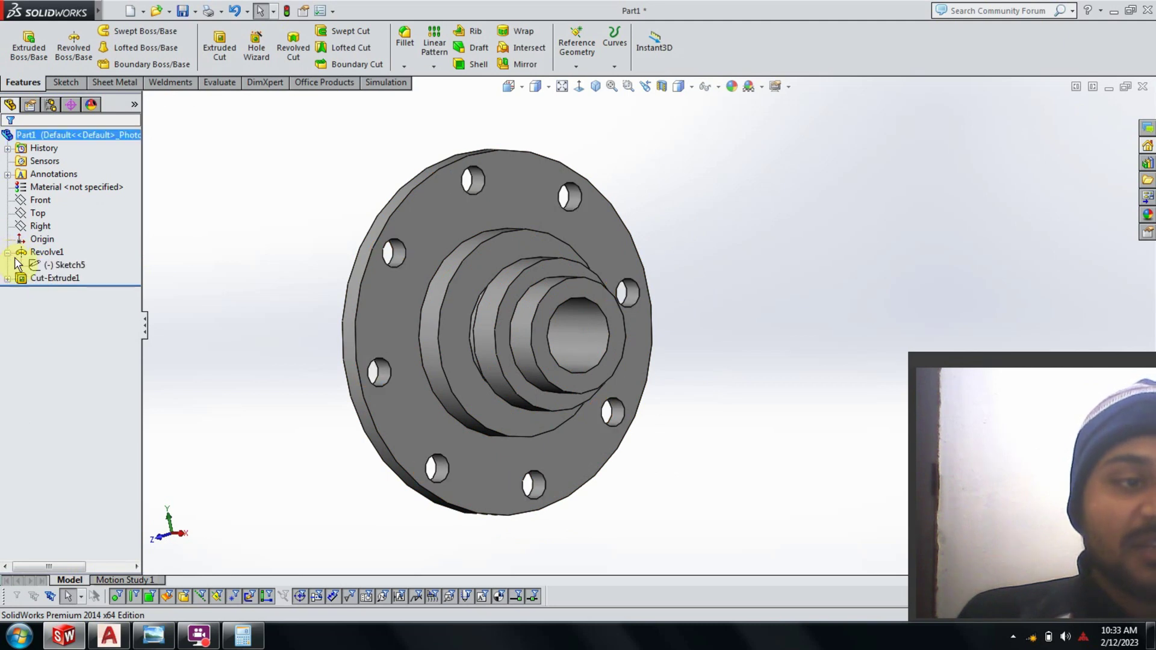
{"action": "left_click", "coordinate": [67, 265]}
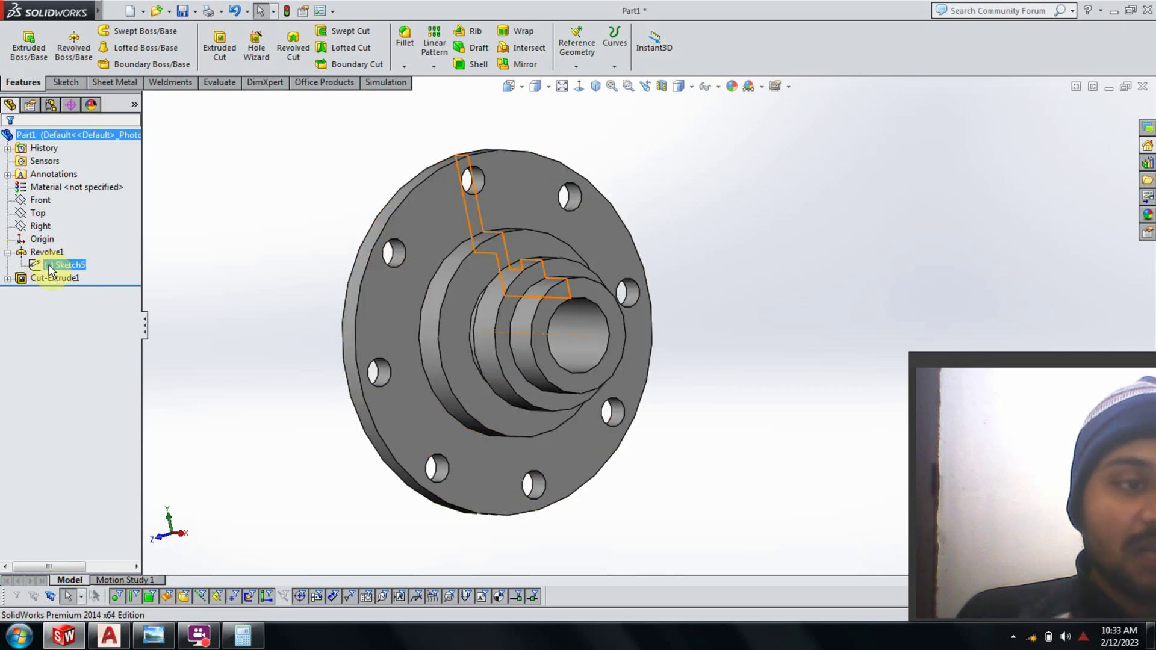
{"action": "right_click", "coordinate": [50, 266]}
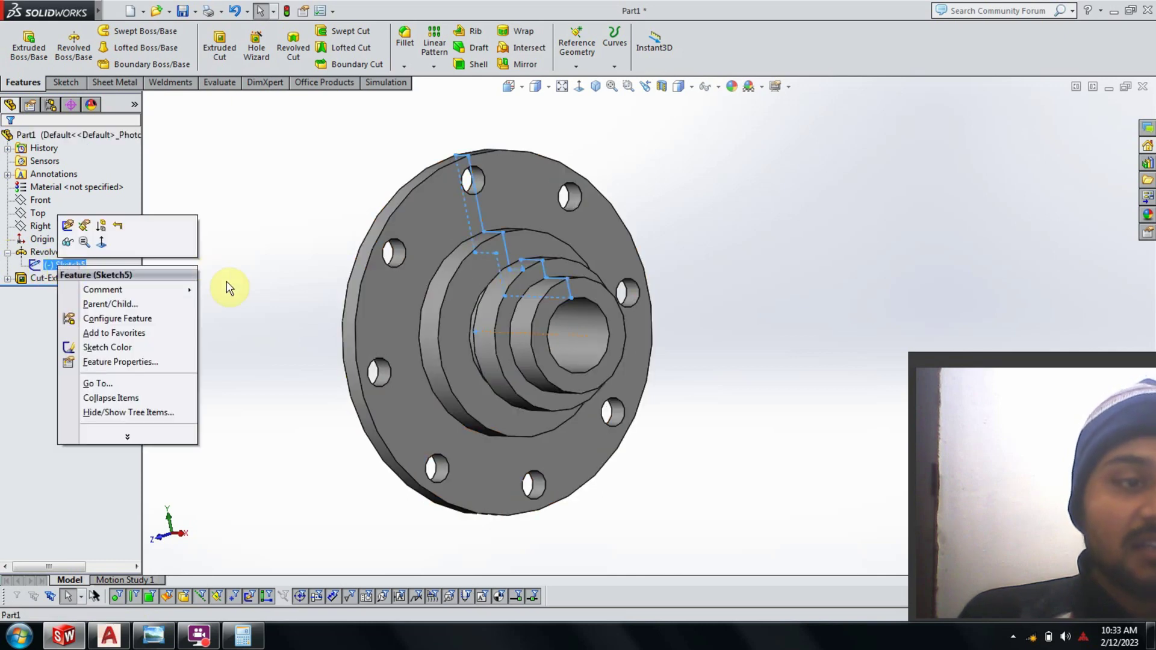
{"action": "left_click", "coordinate": [48, 253]}
{"action": "right_click", "coordinate": [42, 258]}
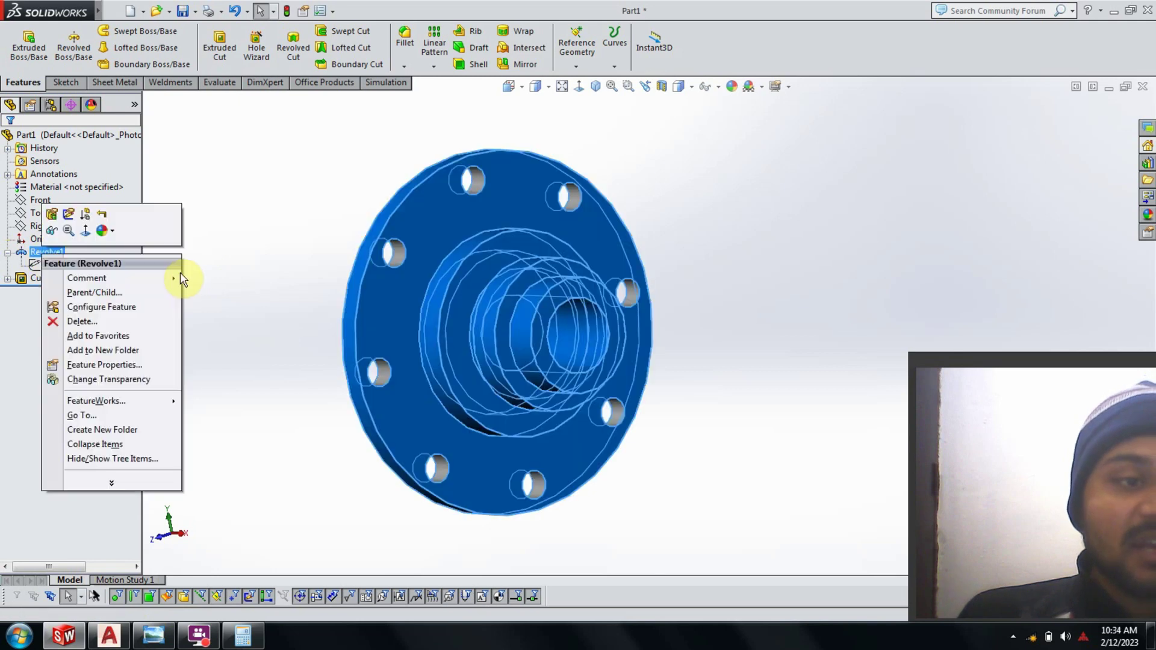
{"action": "left_click", "coordinate": [393, 297]}
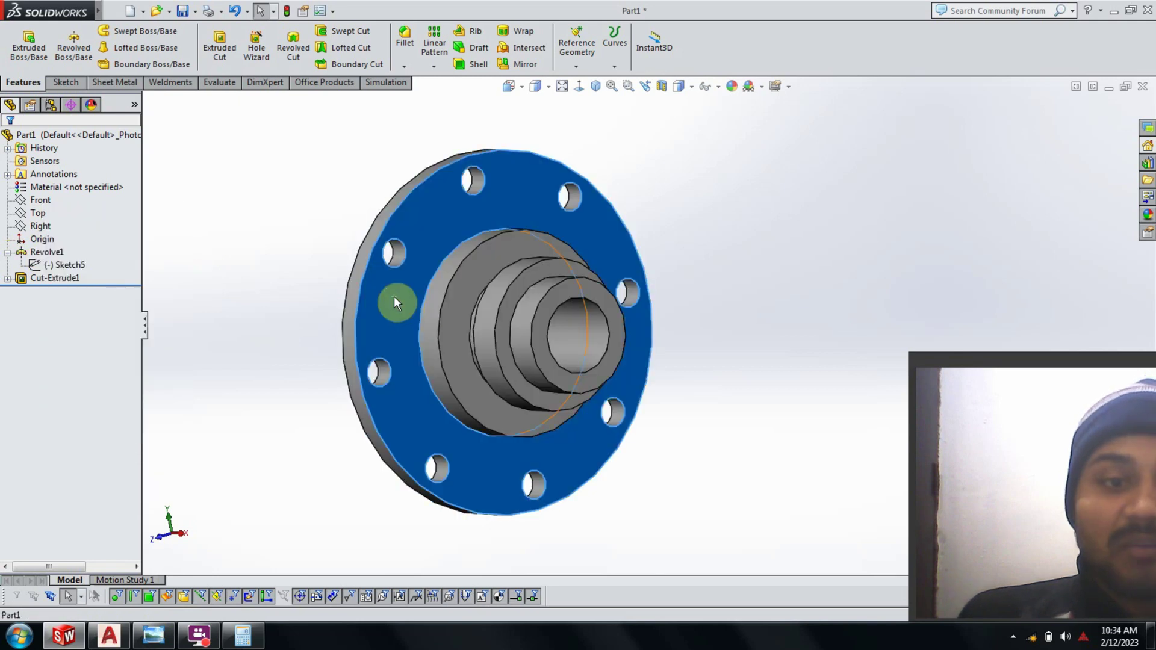
{"action": "right_click", "coordinate": [394, 296]}
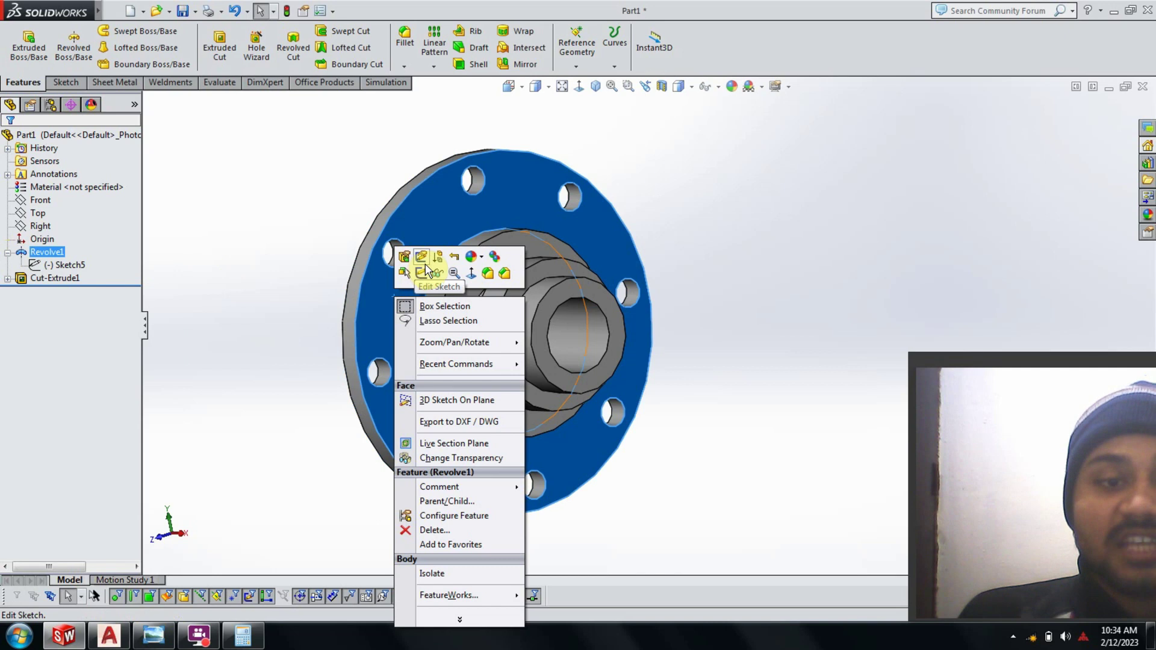
{"action": "left_click", "coordinate": [301, 279]}
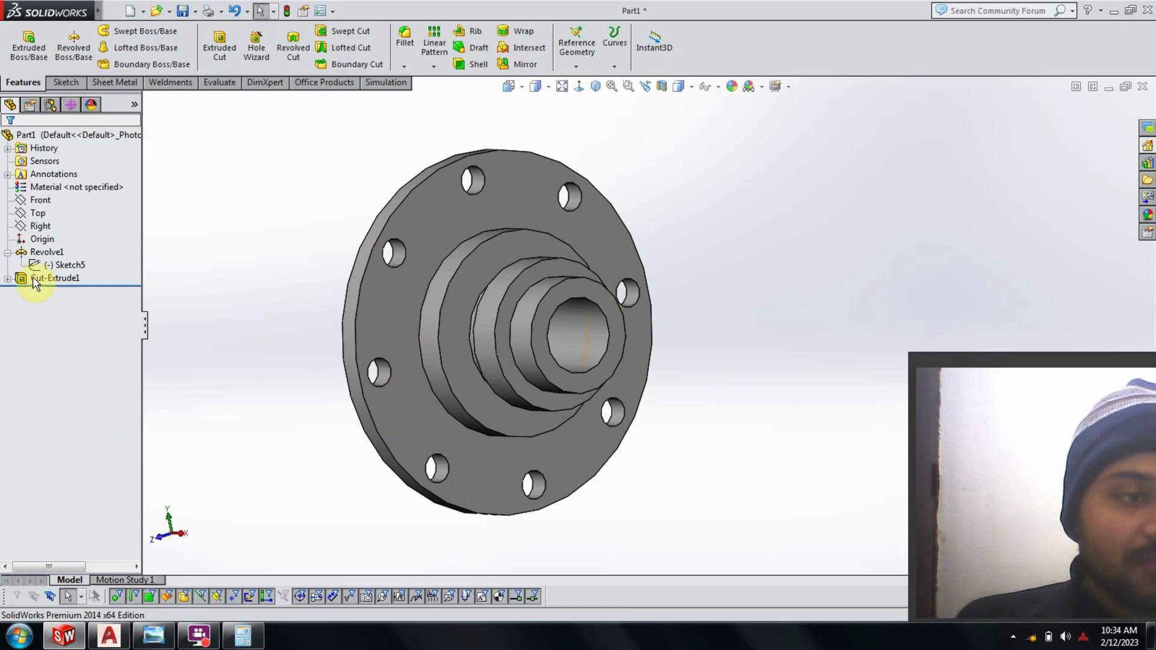
{"action": "left_click", "coordinate": [7, 252]}
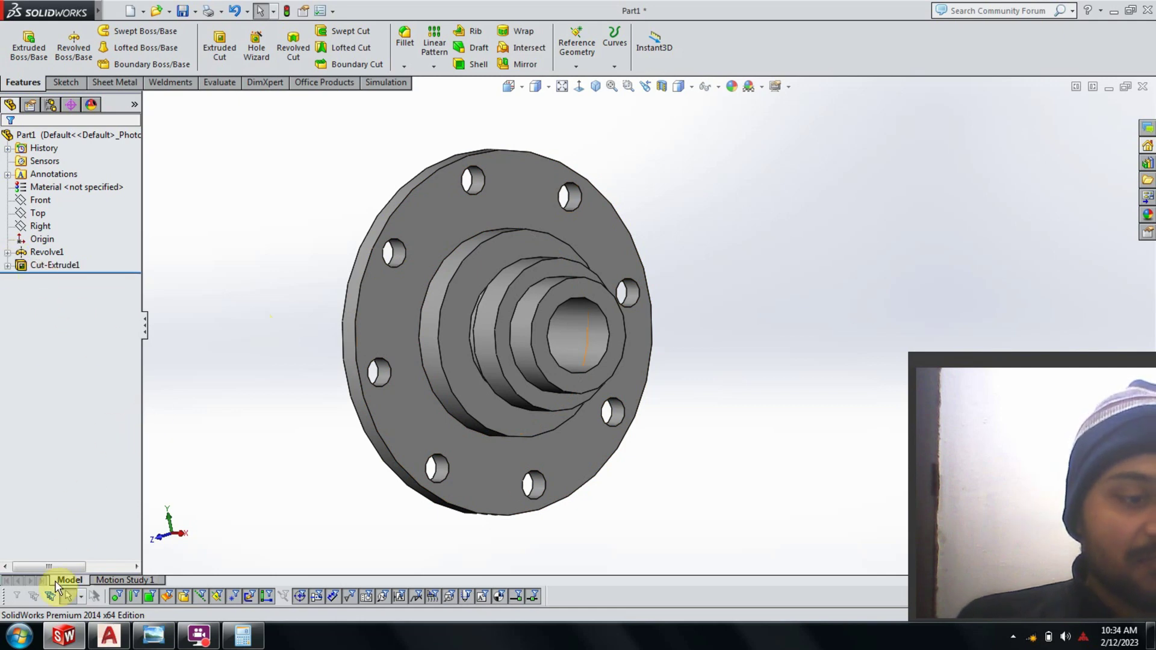
{"action": "left_click", "coordinate": [153, 635]}
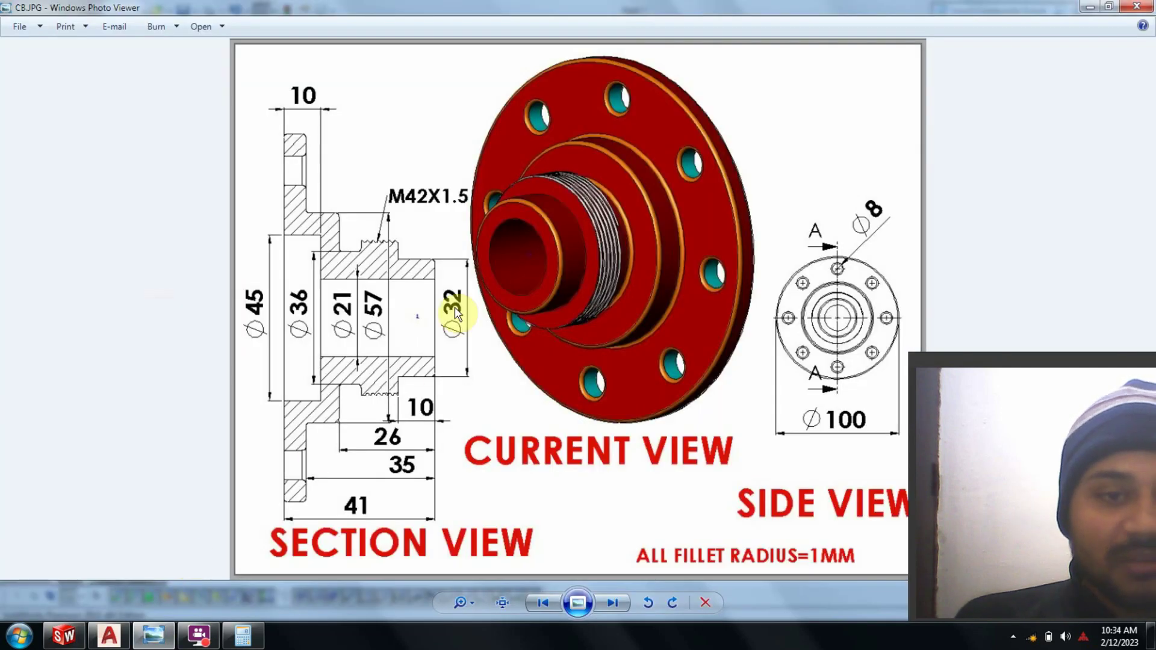
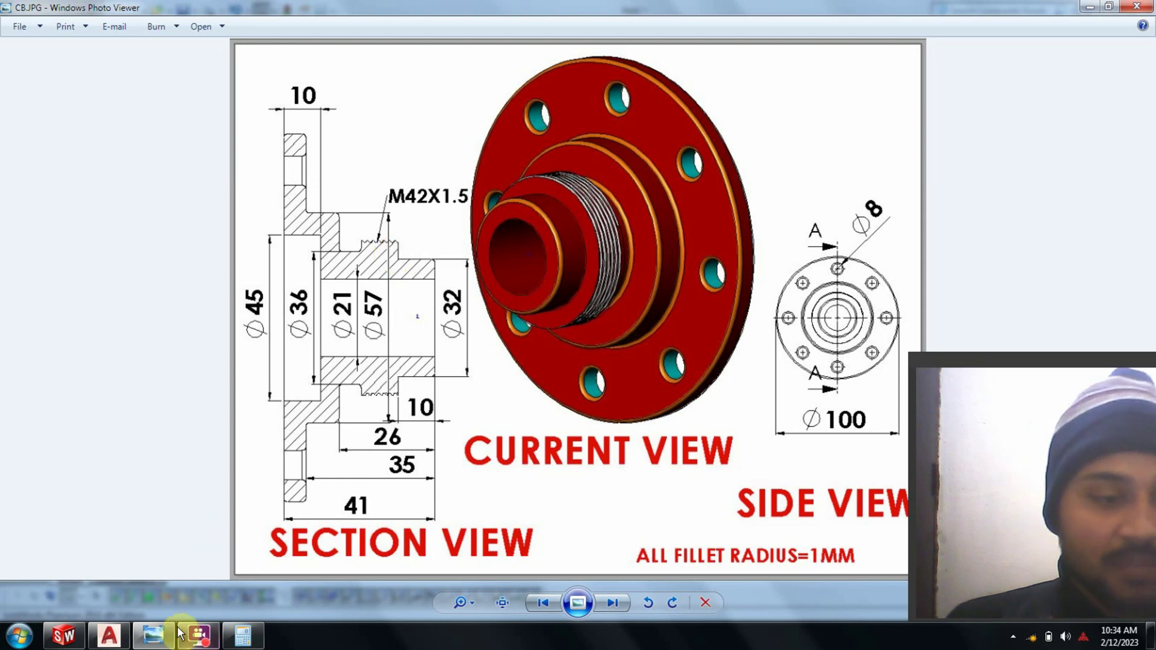
Return from the hub reference drawing in Photo Viewer to the SolidWorks part
{"action": "key", "text": "alt+Tab"}
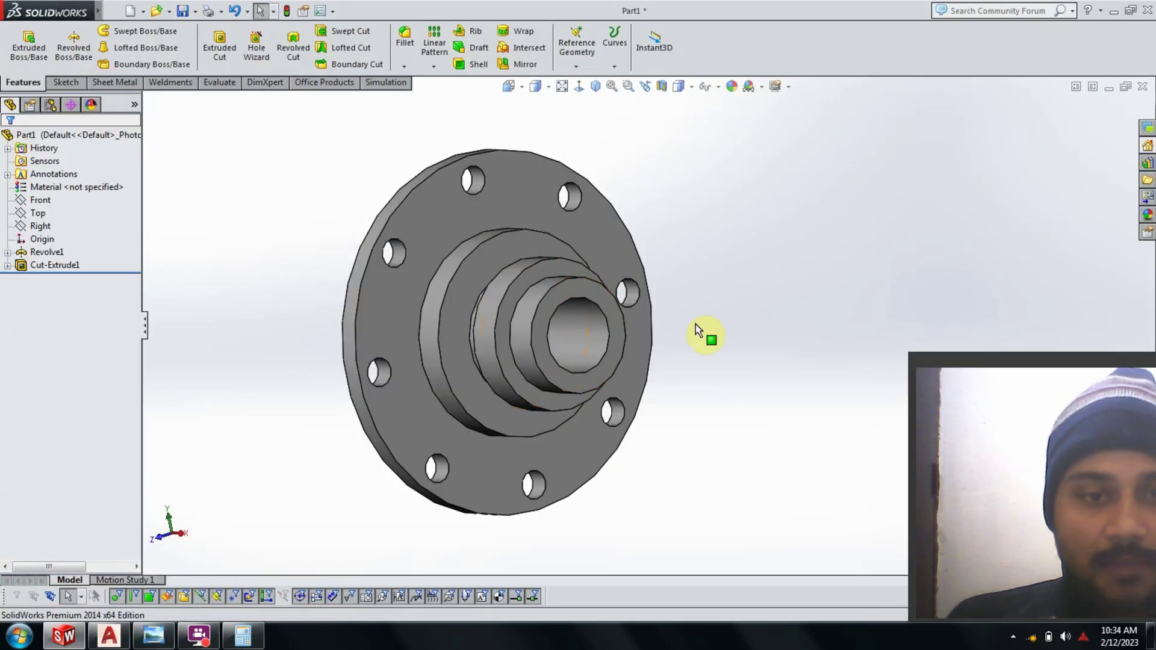
Select the annular end face of the hub's narrowest step and view it Normal To
{"action": "scroll", "coordinate": [696, 324], "scroll_direction": "down", "scroll_amount": 5}
{"action": "scroll", "coordinate": [602, 289], "scroll_direction": "down", "scroll_amount": 2}
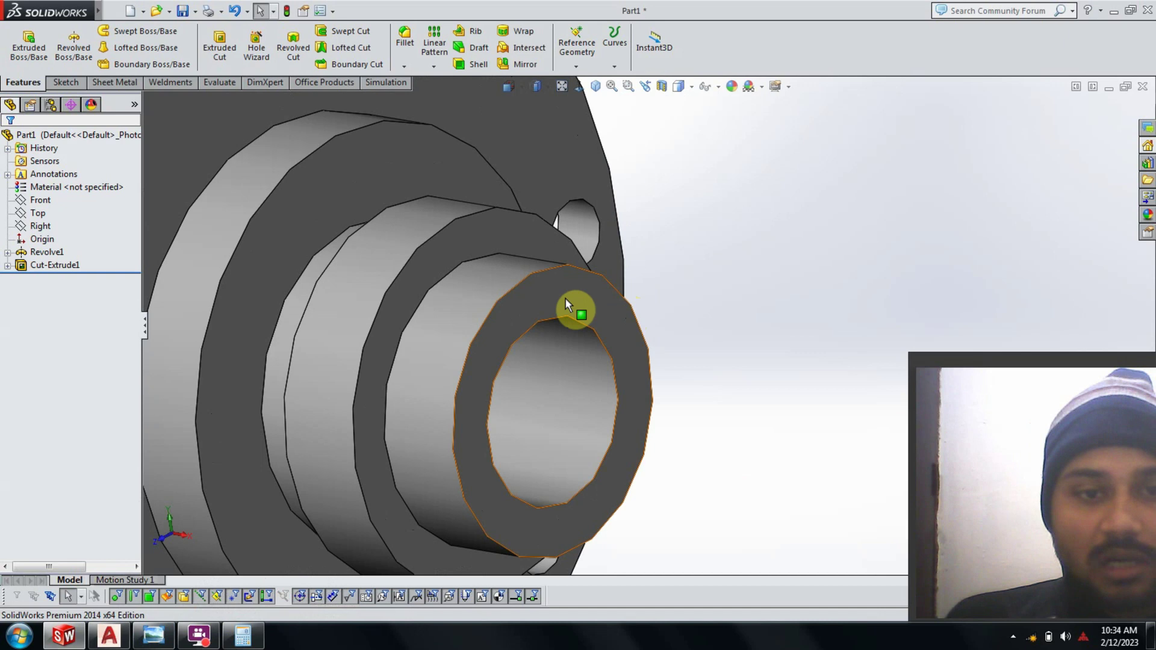
{"action": "key", "text": "ctrl+1"}
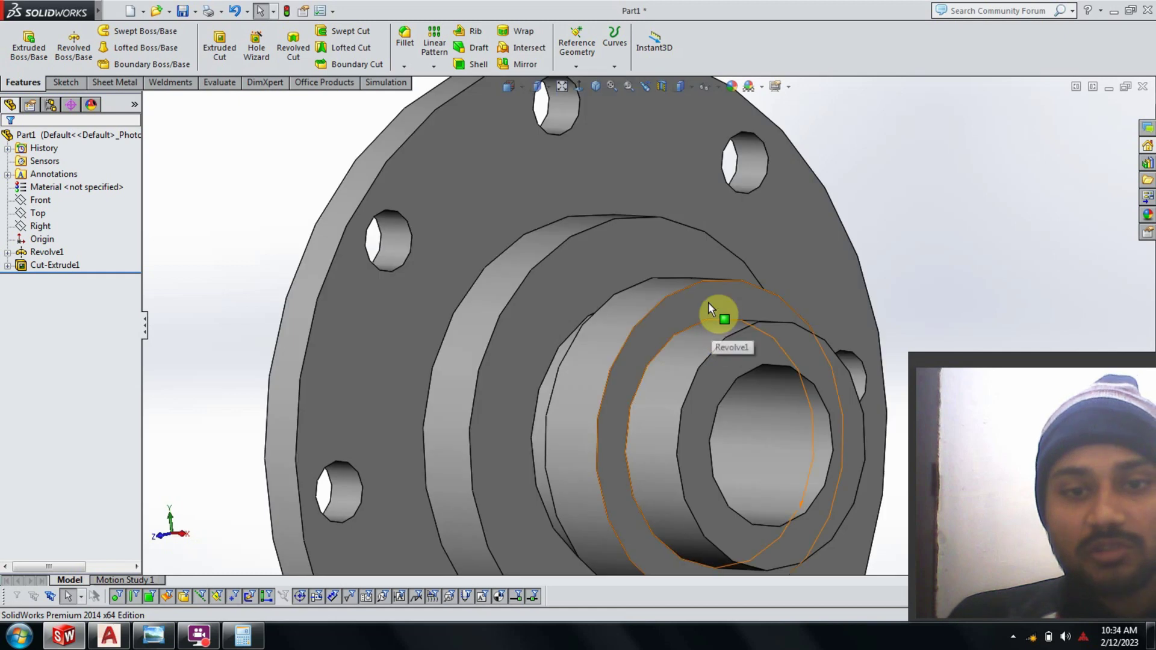
{"action": "left_click", "coordinate": [708, 301]}
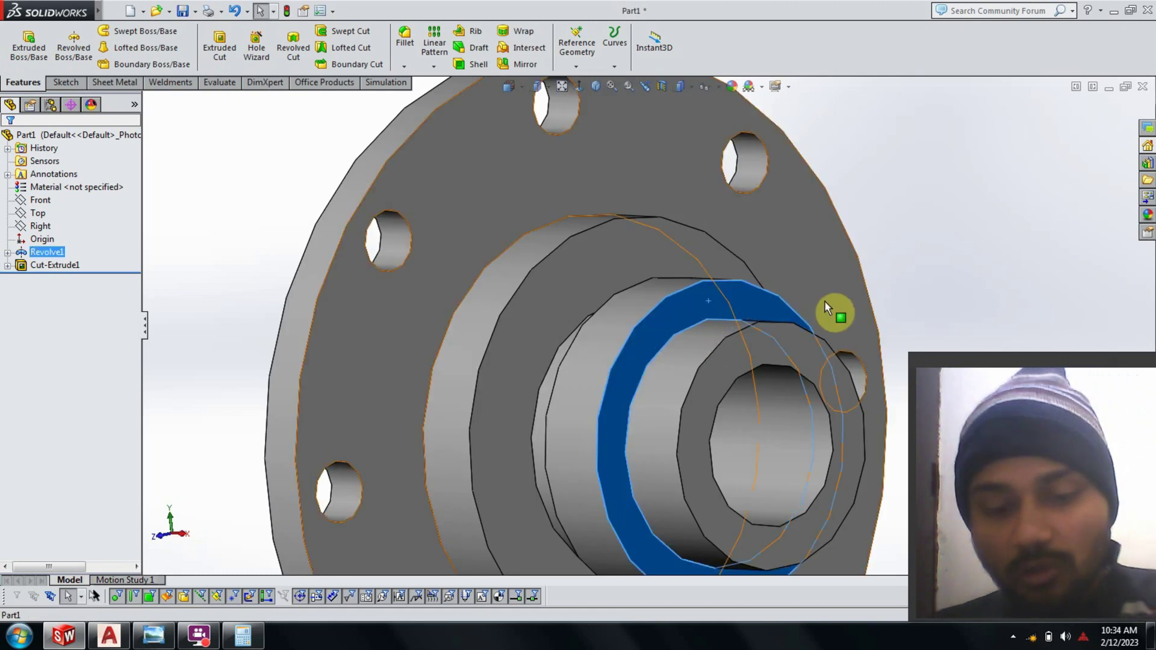
{"action": "key", "text": "ctrl+8"}
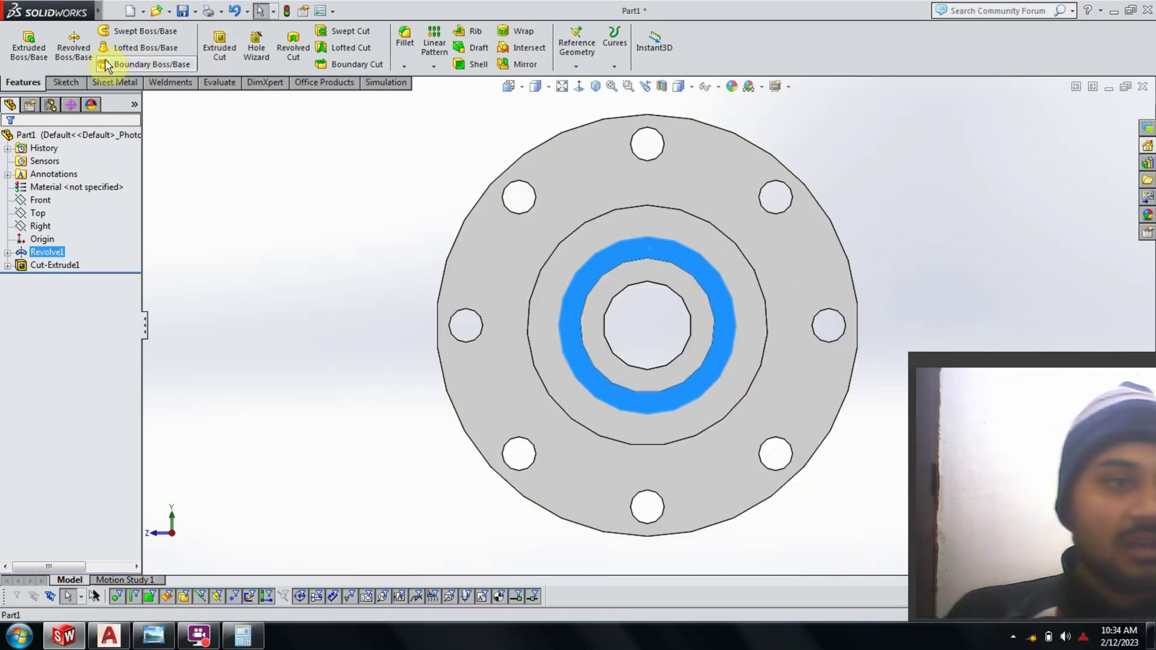
{"action": "left_click", "coordinate": [67, 81]}
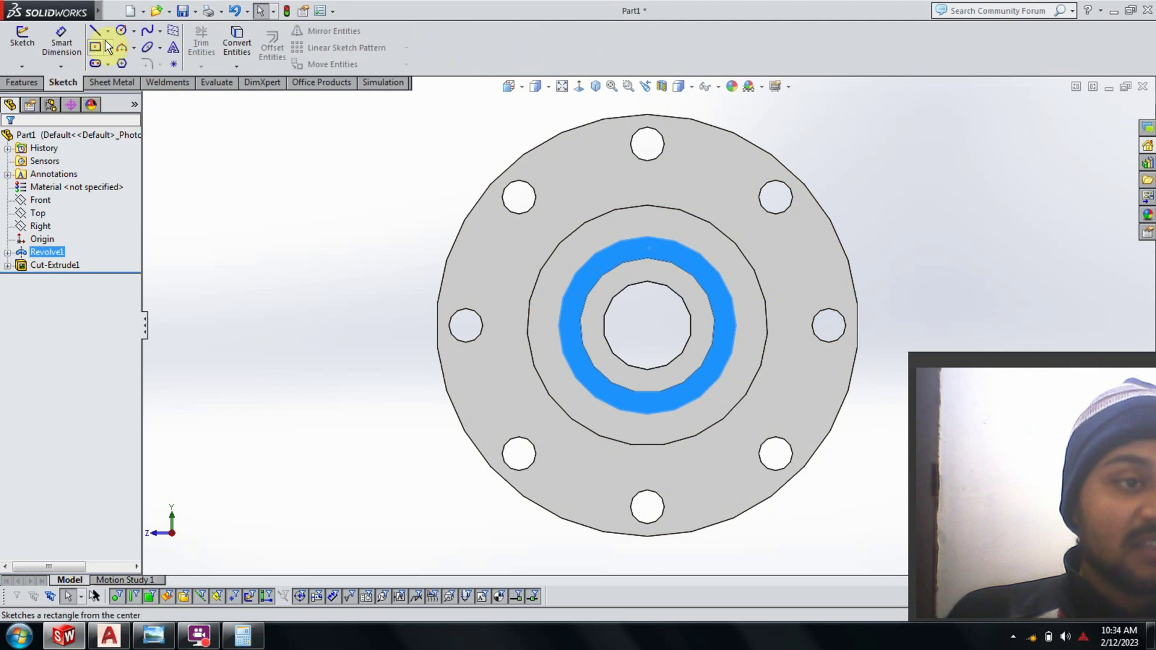
Draw a 42 mm diameter circle centred on the origin as Sketch7, then exit the sketch
{"action": "left_click", "coordinate": [121, 31]}
{"action": "scroll", "coordinate": [649, 337], "scroll_direction": "down", "scroll_amount": 1}
{"action": "scroll", "coordinate": [648, 338], "scroll_direction": "down", "scroll_amount": 1}
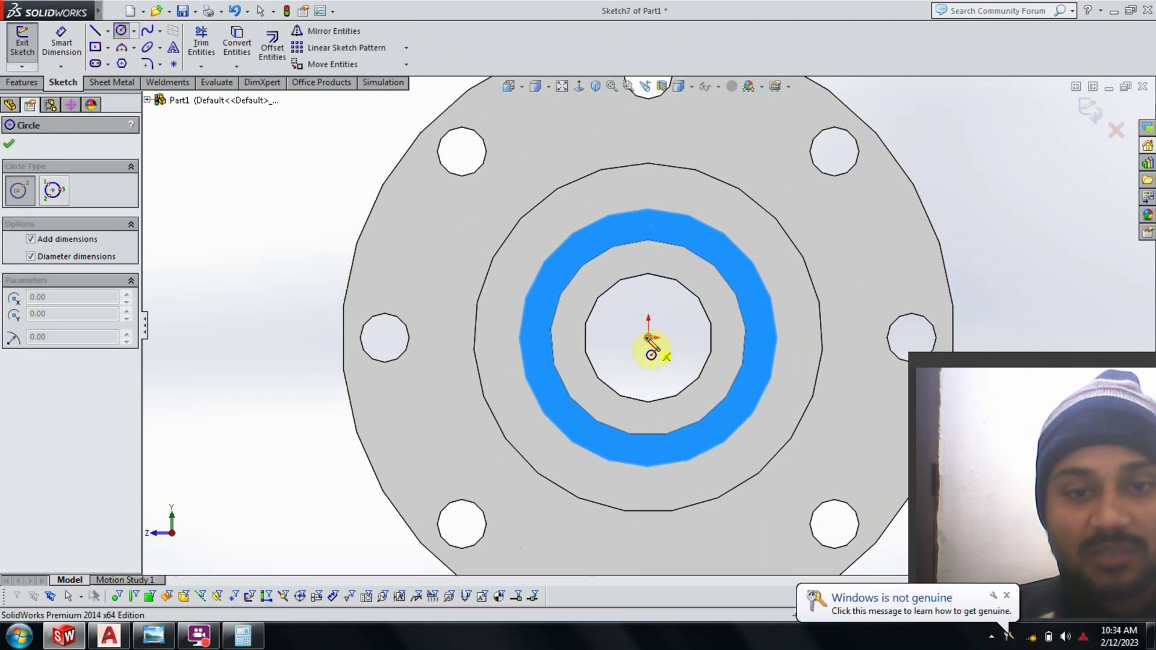
{"action": "left_click", "coordinate": [648, 337]}
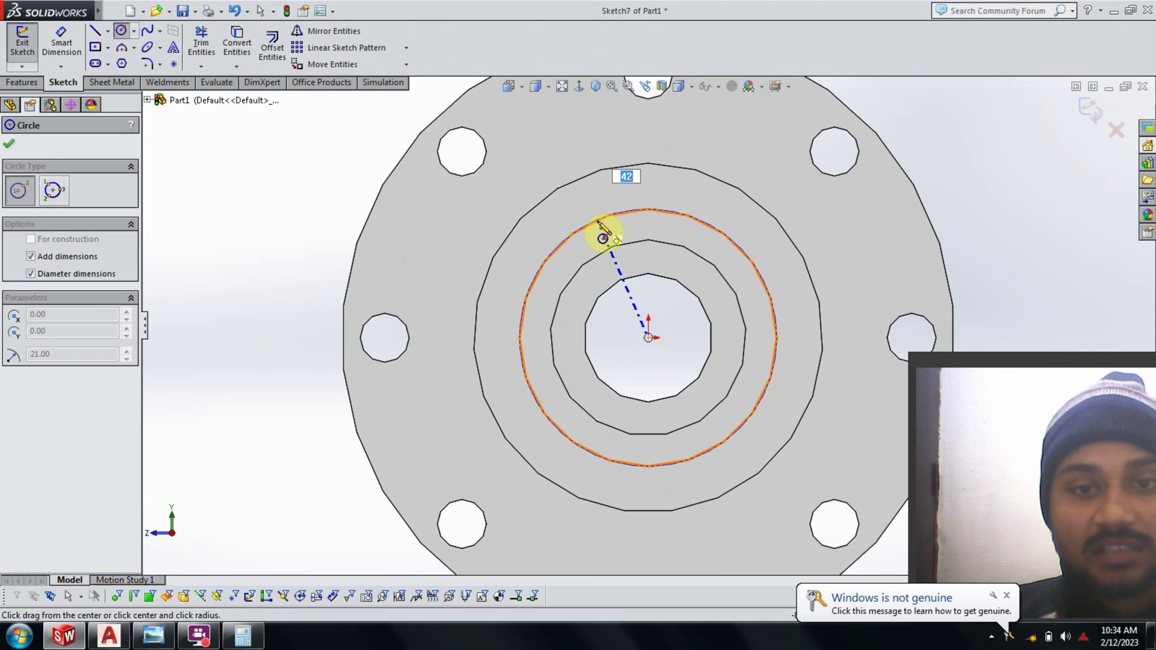
{"action": "left_click", "coordinate": [597, 222]}
{"action": "key", "text": "Escape"}
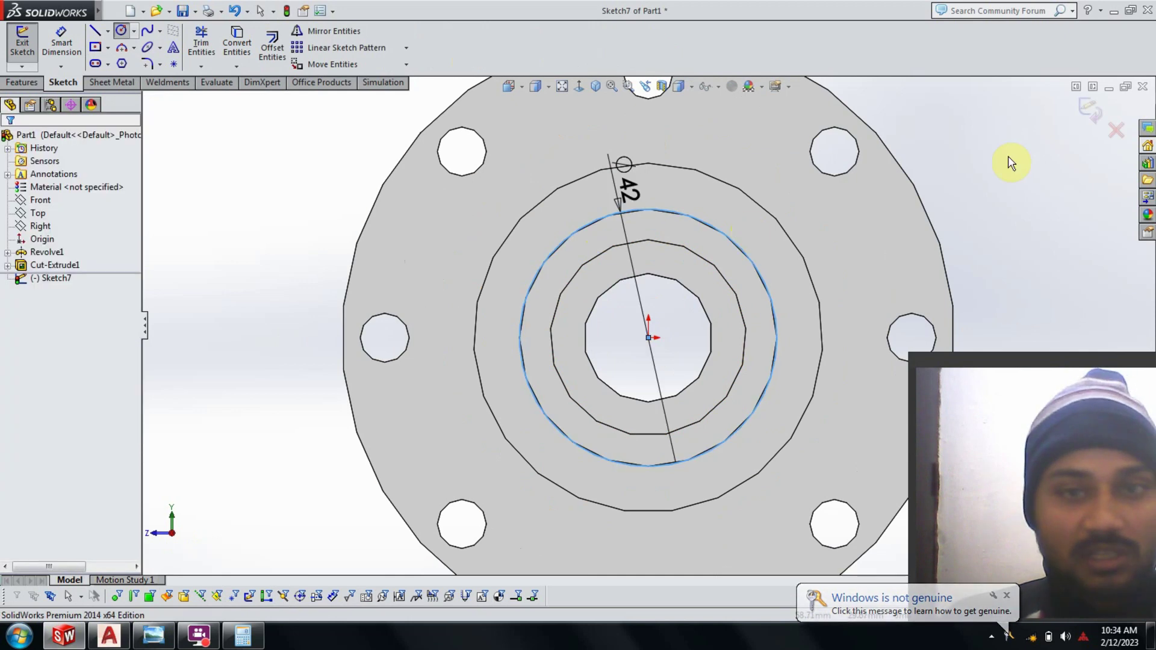
{"action": "key", "text": "Escape"}
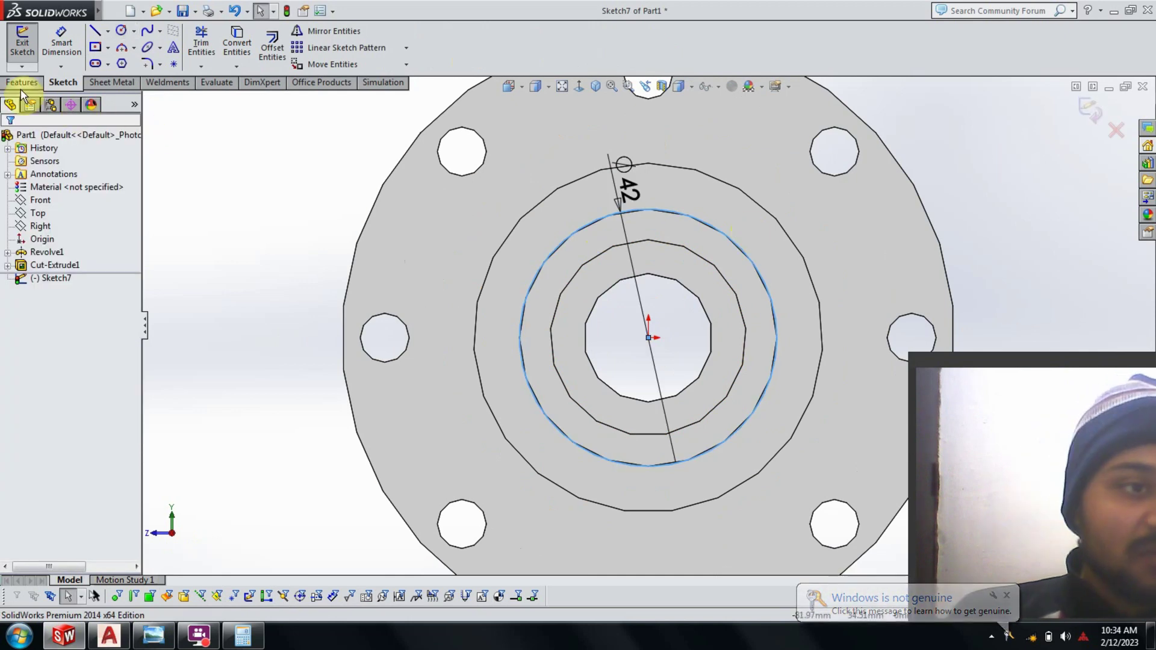
{"action": "left_click", "coordinate": [1084, 114]}
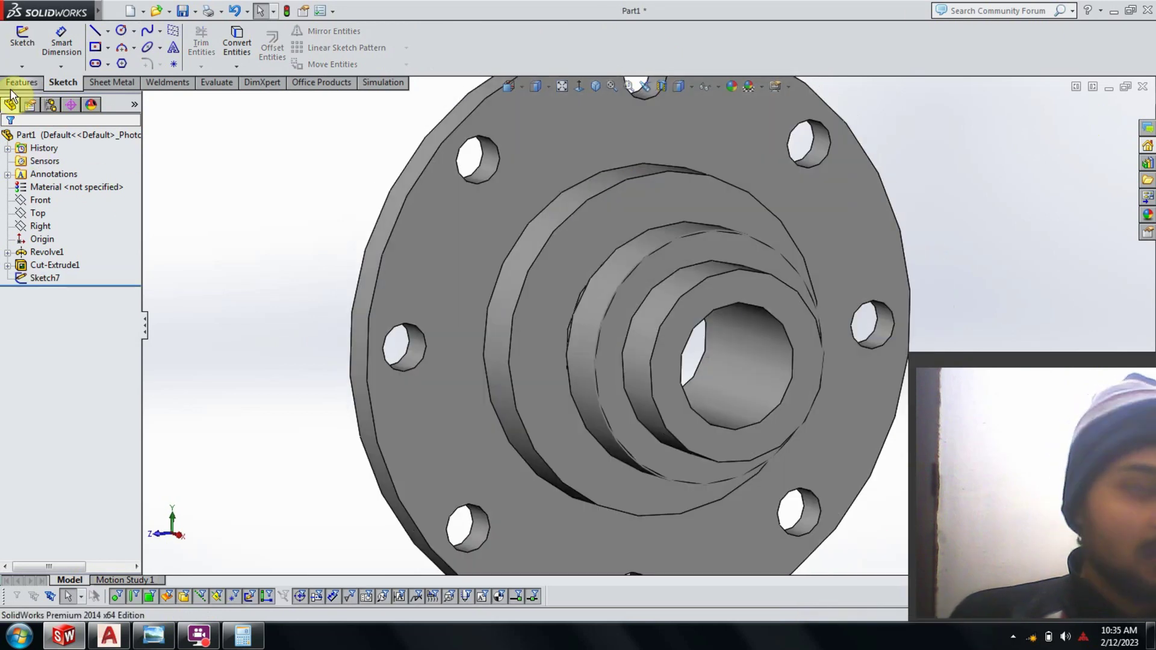
Start a Helix and Spiral feature based on the 42 mm circle sketch
{"action": "left_click", "coordinate": [22, 83]}
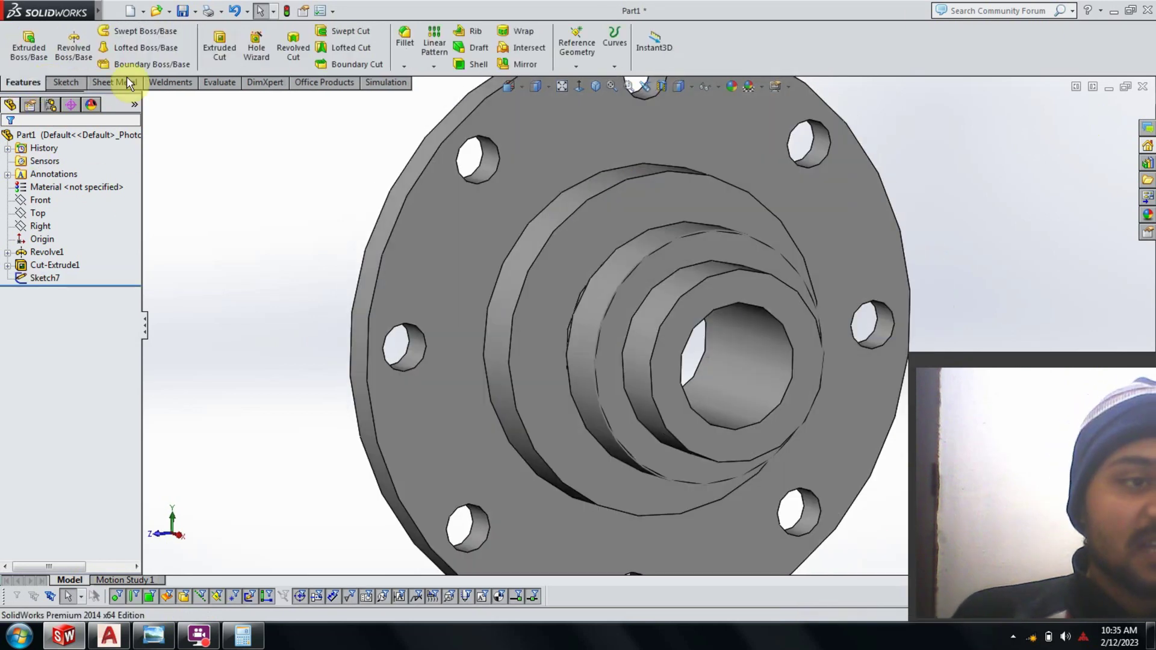
{"action": "left_click", "coordinate": [609, 68]}
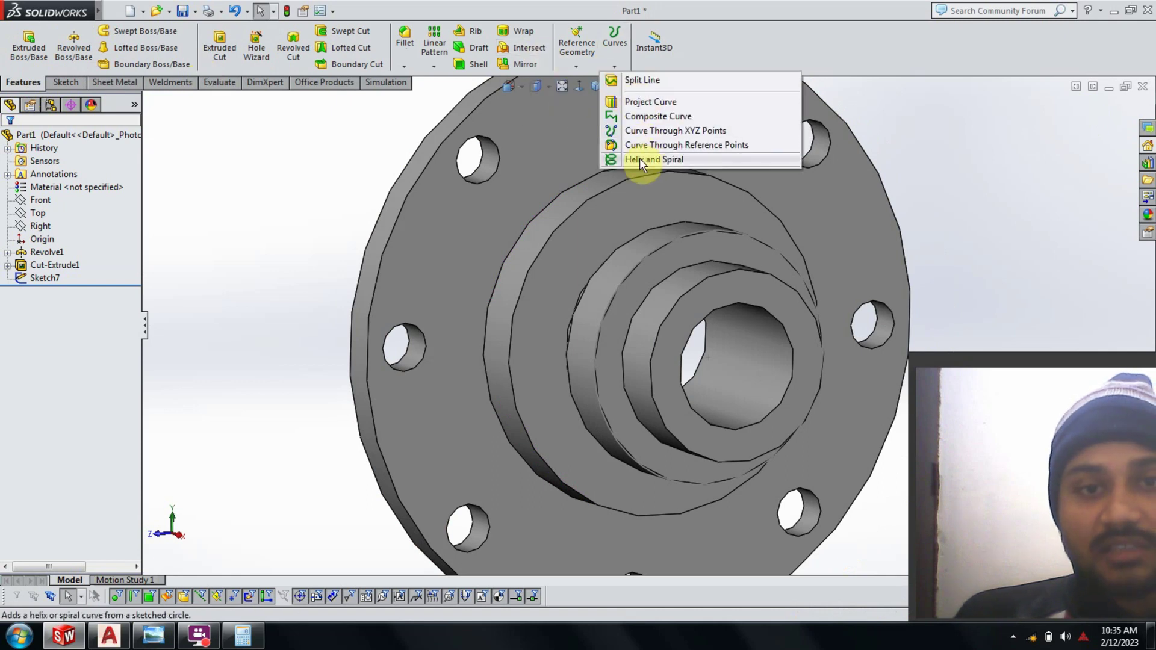
{"action": "left_click", "coordinate": [640, 159]}
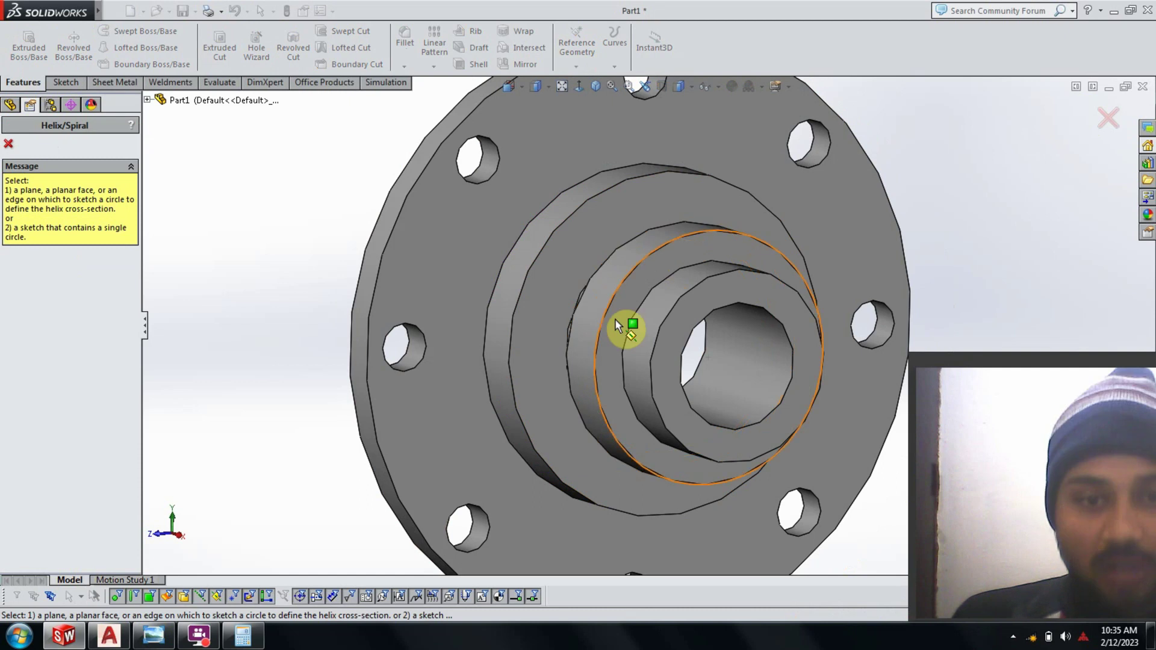
{"action": "left_click", "coordinate": [653, 254]}
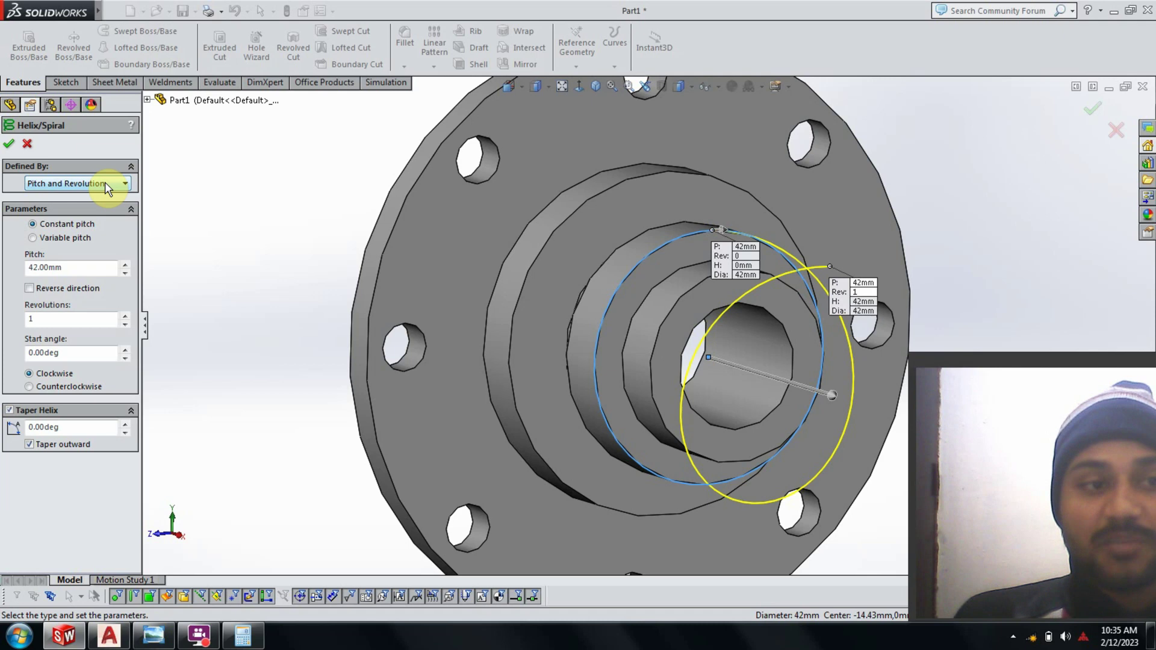
Define the helix by height 10 mm and pitch 1.5 mm, reversed toward the flange
{"action": "left_click", "coordinate": [104, 185]}
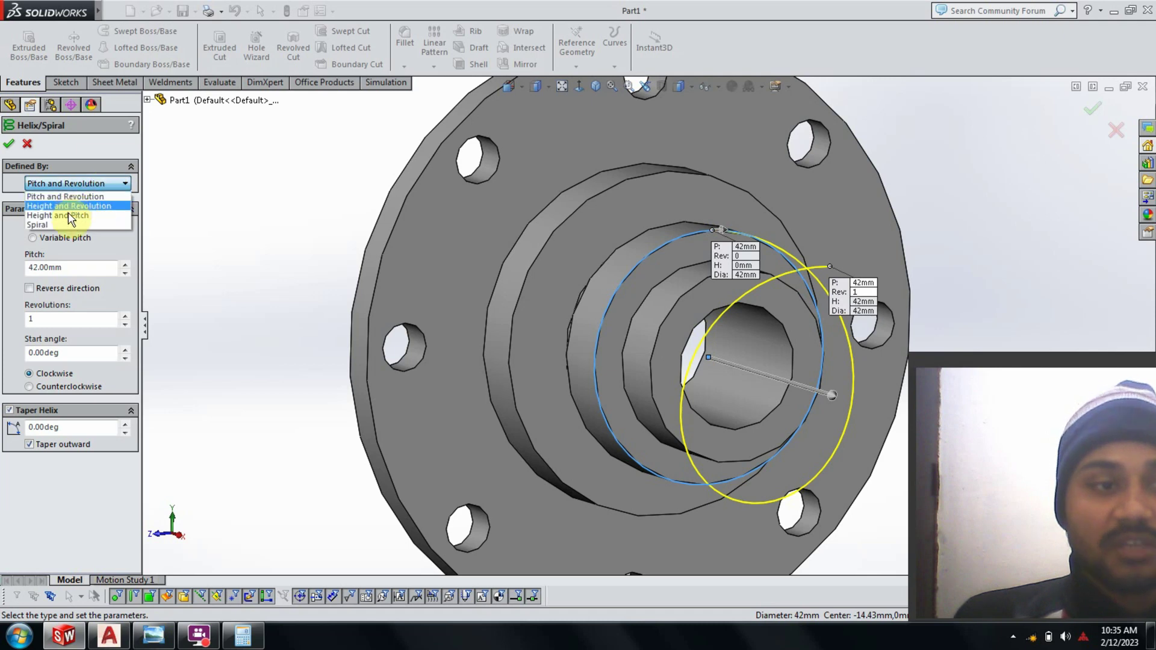
{"action": "left_click", "coordinate": [67, 215]}
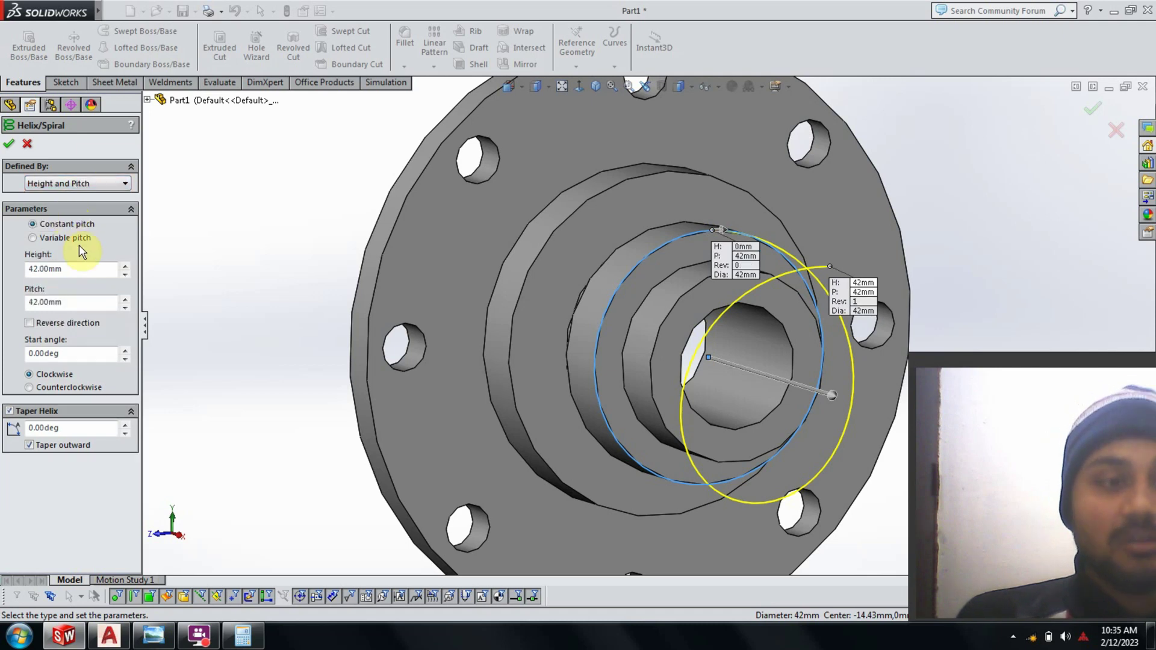
{"action": "double_click", "coordinate": [76, 268]}
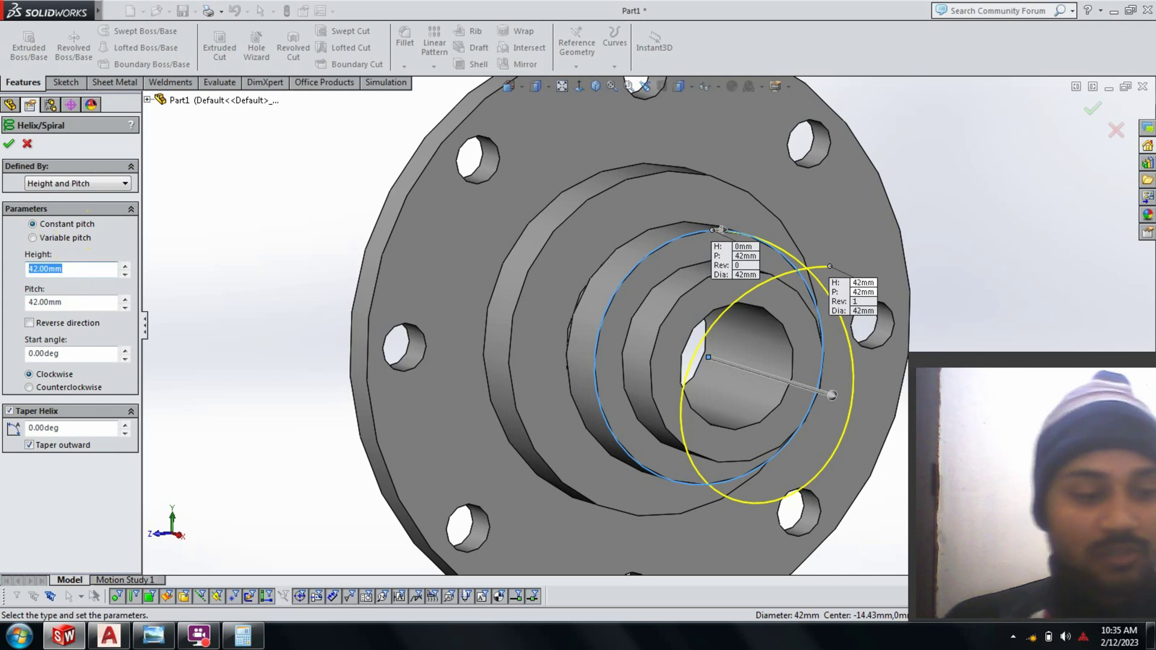
{"action": "type", "text": "10"}
{"action": "key", "text": "Return"}
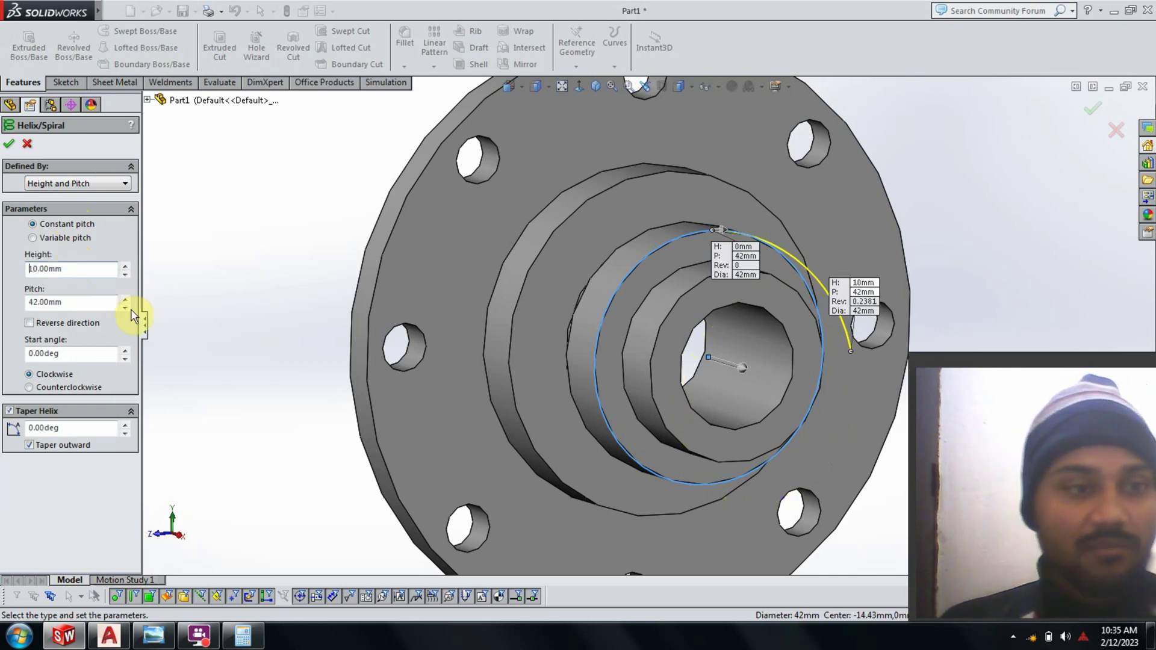
{"action": "double_click", "coordinate": [68, 302]}
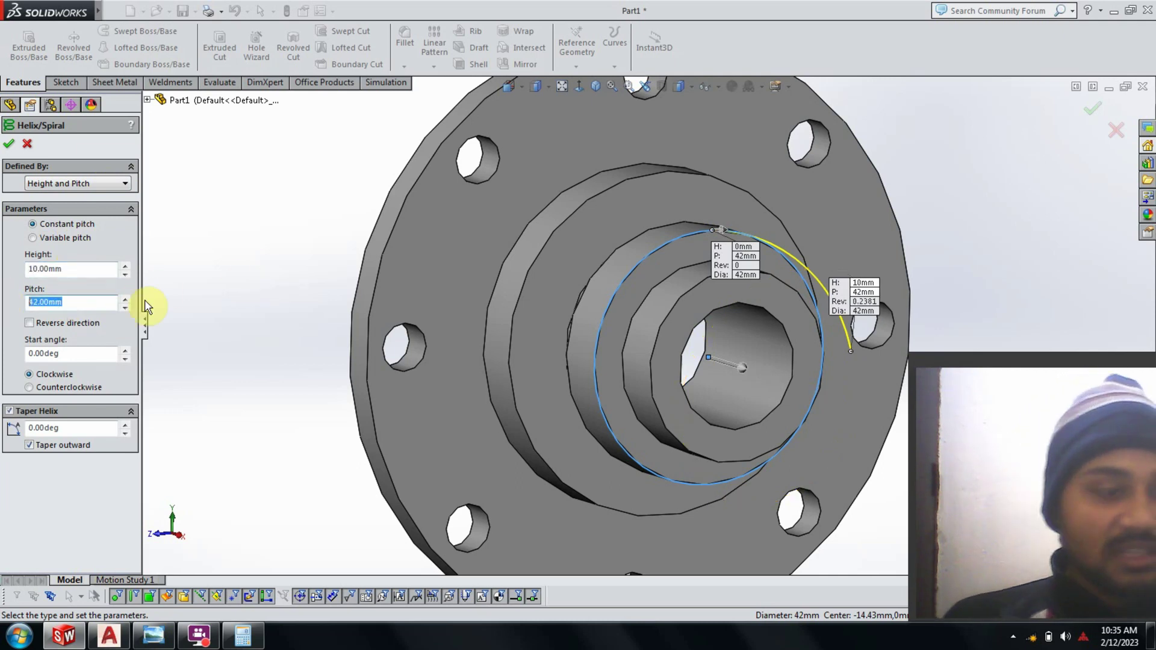
{"action": "type", "text": "1.5"}
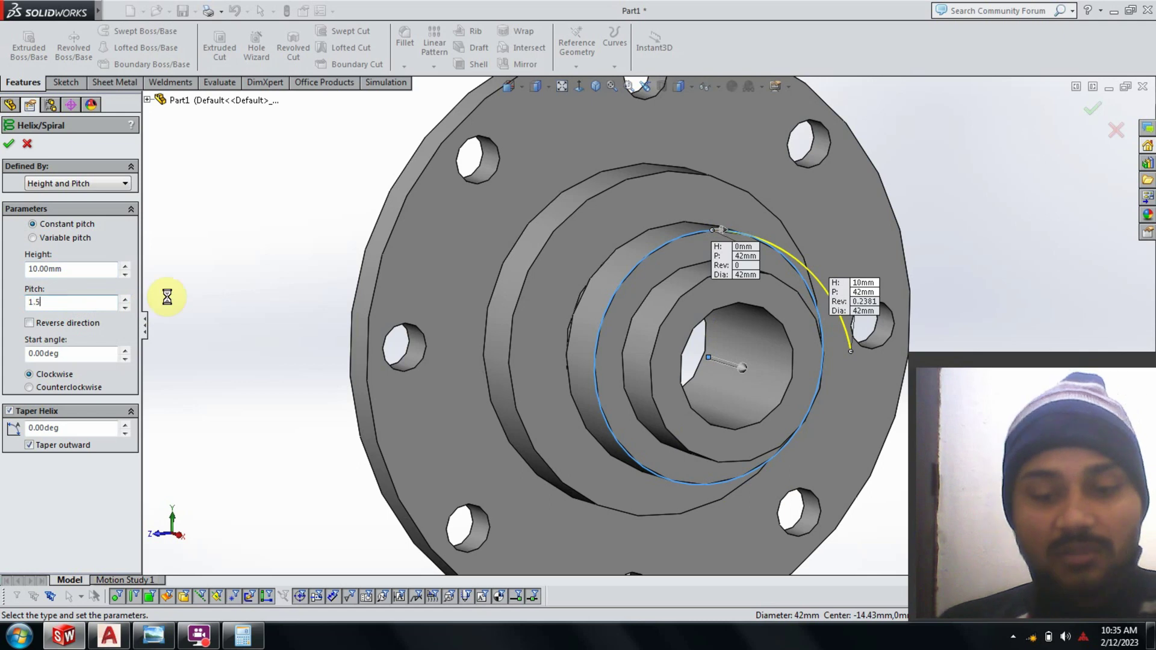
{"action": "key", "text": "Return"}
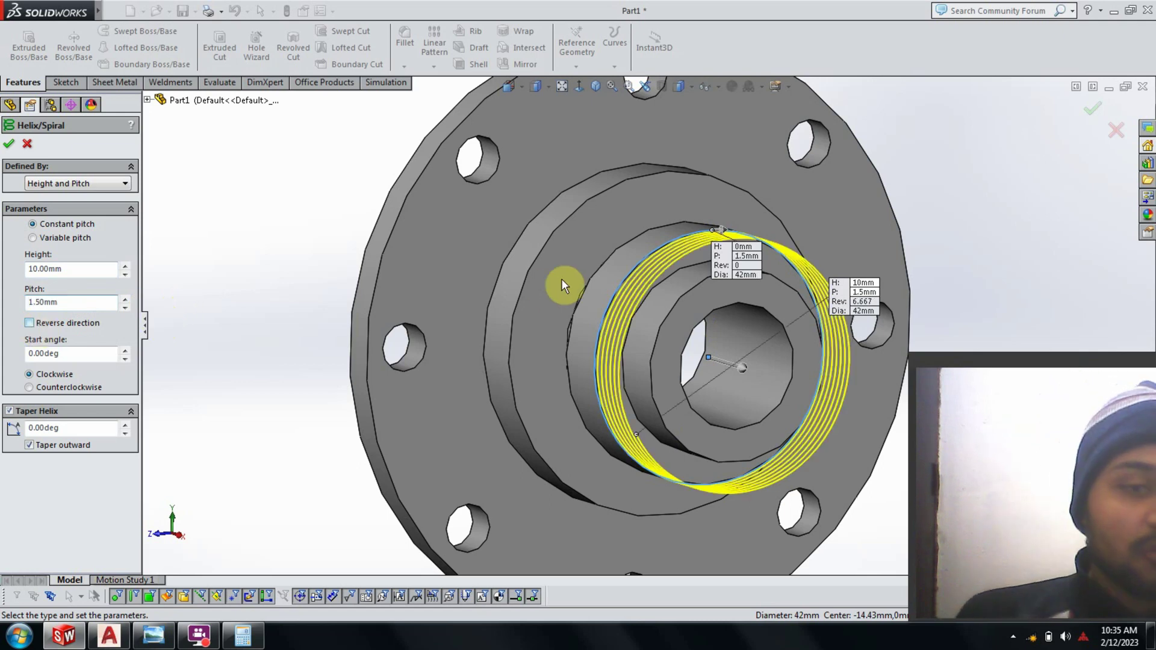
{"action": "mouse_move", "coordinate": [663, 354]}
{"action": "middle_mouse_down"}
{"action": "mouse_move", "coordinate": [711, 255]}
{"action": "mouse_move", "coordinate": [693, 259]}
{"action": "mouse_move", "coordinate": [687, 301]}
{"action": "middle_mouse_up"}
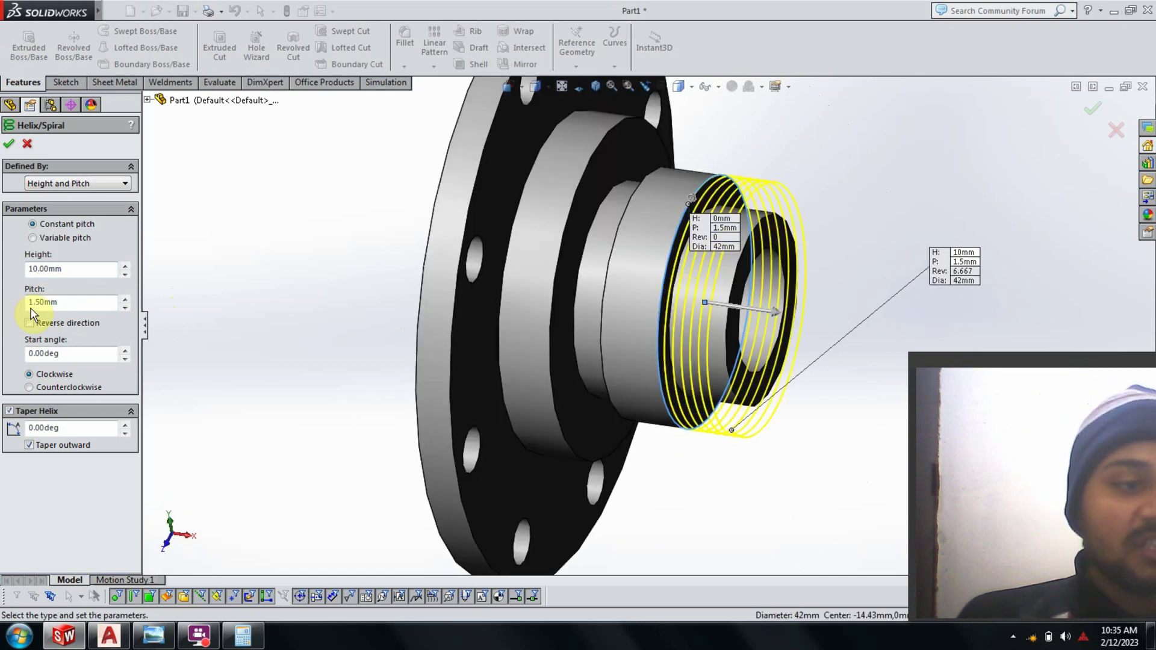
{"action": "left_click", "coordinate": [30, 323]}
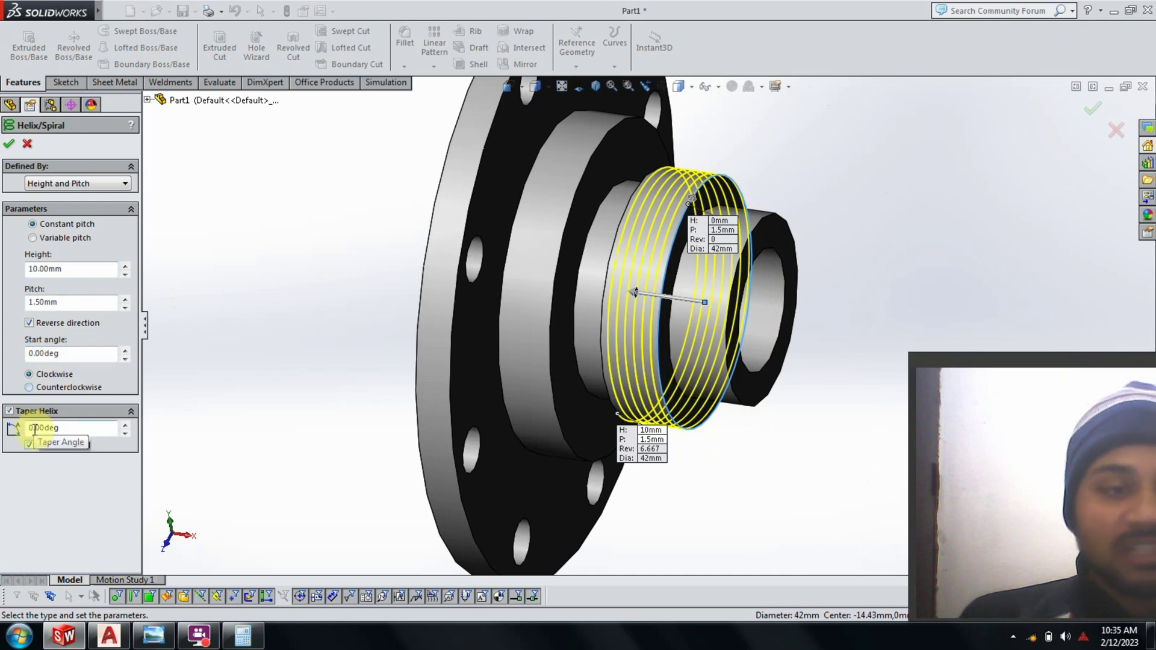
{"action": "left_click", "coordinate": [9, 144]}
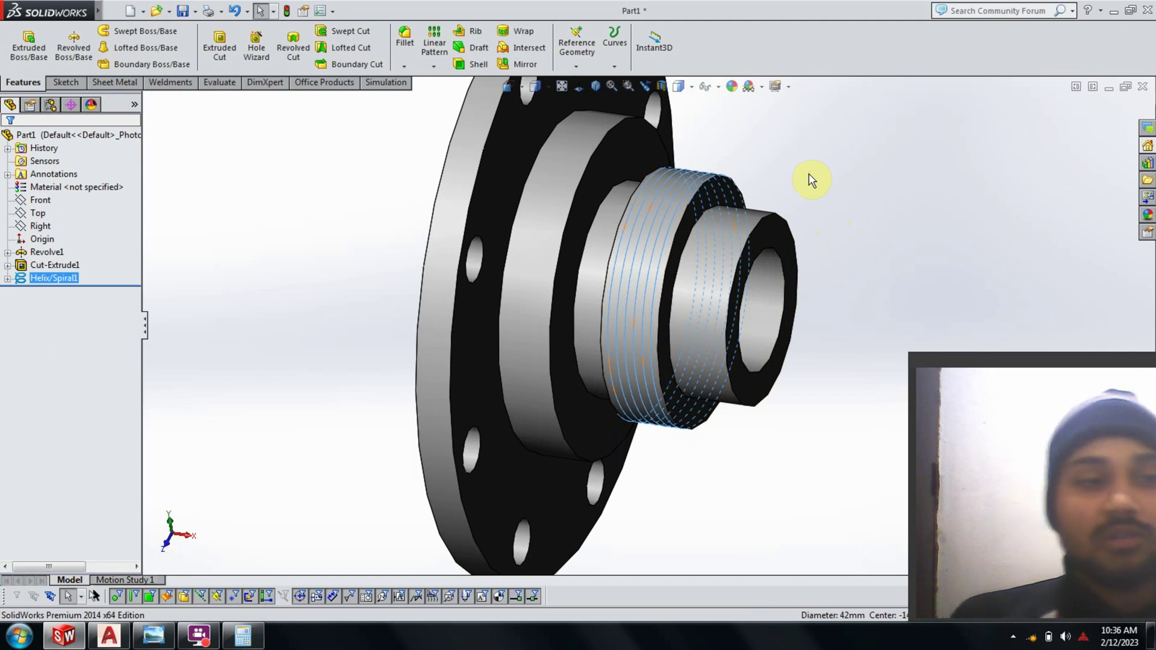
View the Front plane face-on and zoom in on the threaded section for sketching
{"action": "left_click", "coordinate": [257, 263]}
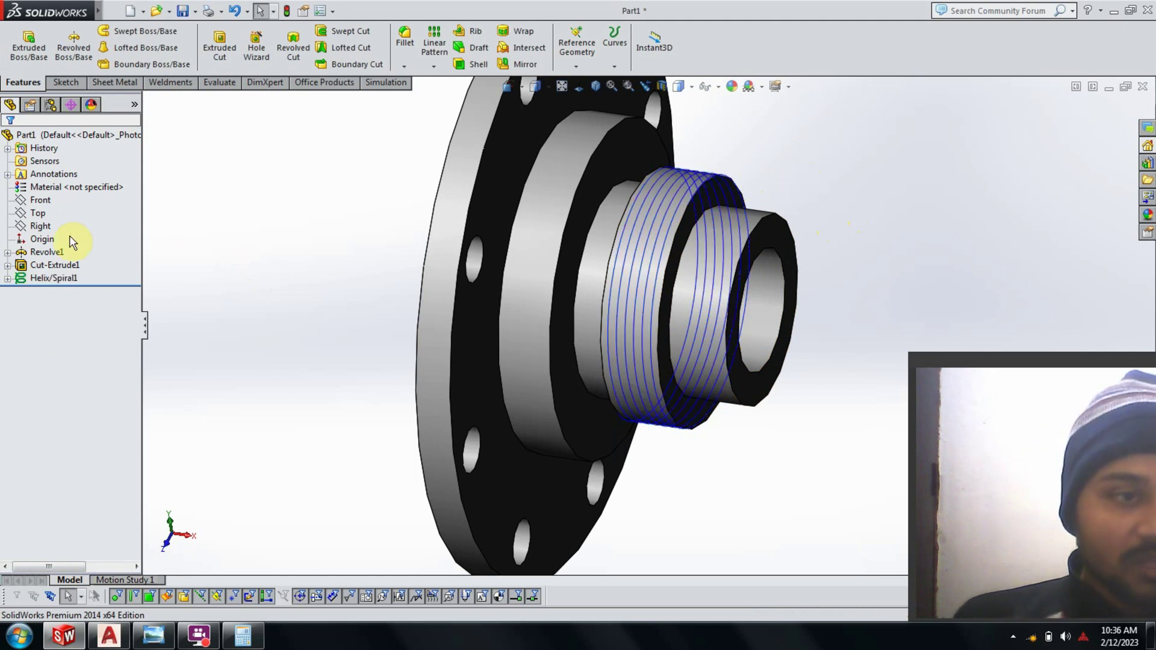
{"action": "right_click", "coordinate": [36, 207]}
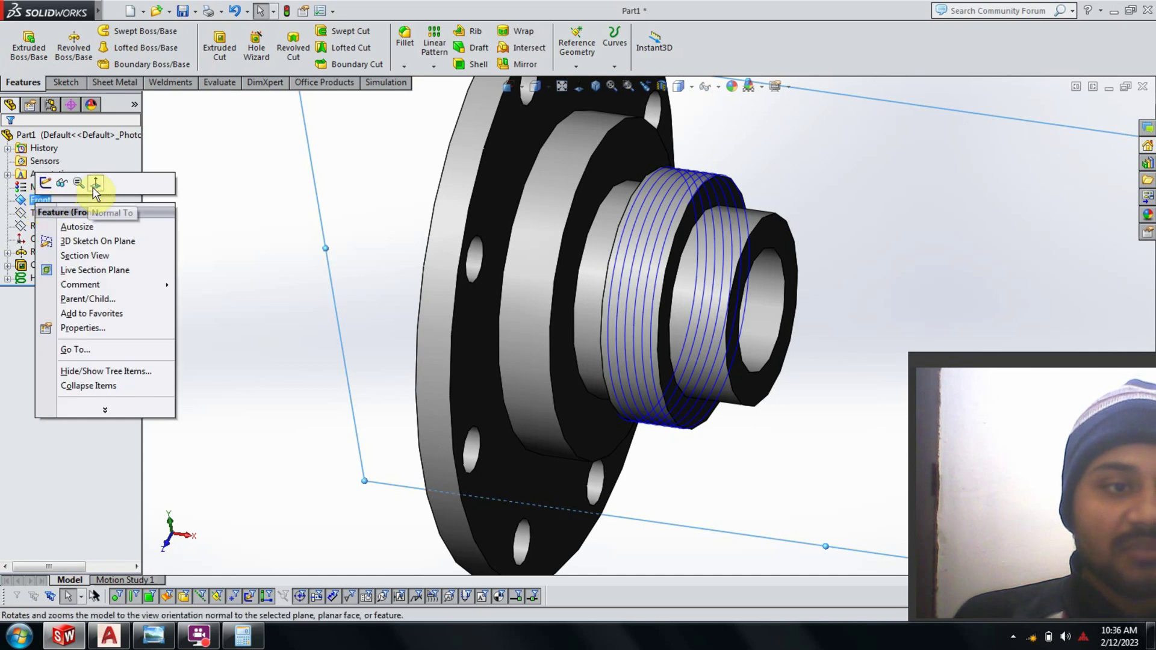
{"action": "left_click", "coordinate": [95, 184]}
{"action": "scroll", "coordinate": [807, 245], "scroll_direction": "down", "scroll_amount": 2}
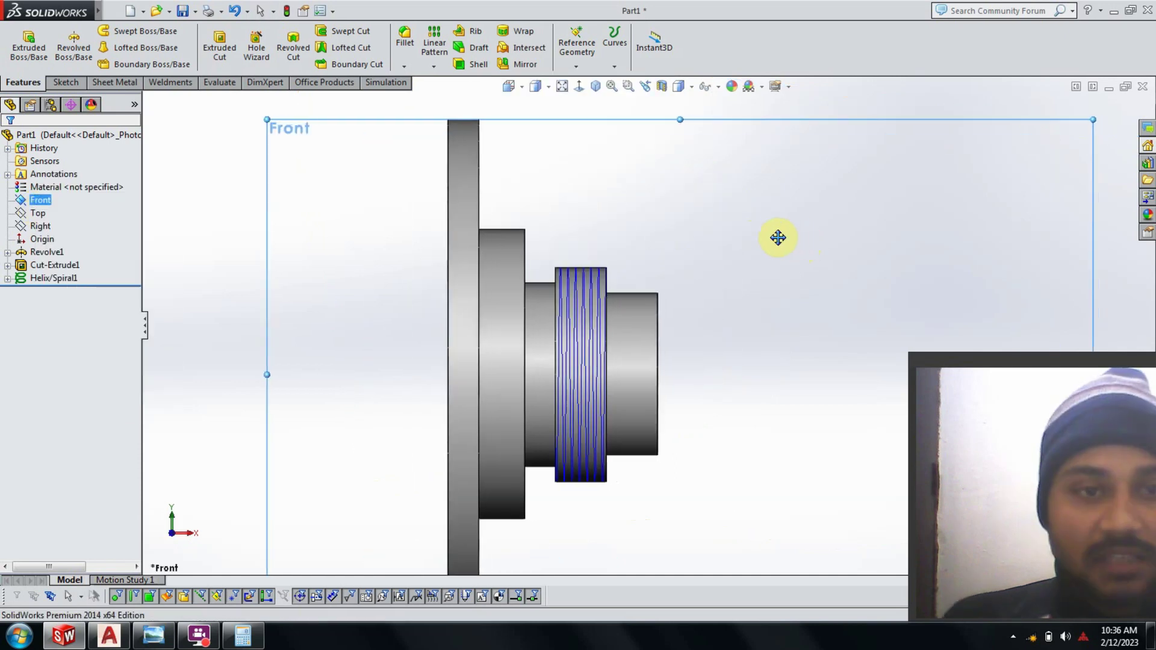
{"action": "middle_click_drag", "start_coordinate": [778, 237], "coordinate": [628, 213], "text": "ctrl"}
{"action": "scroll", "coordinate": [467, 250], "scroll_direction": "down", "scroll_amount": 2}
{"action": "middle_click_drag", "start_coordinate": [467, 251], "coordinate": [593, 195], "text": "ctrl"}
{"action": "scroll", "coordinate": [593, 196], "scroll_direction": "down", "scroll_amount": 2}
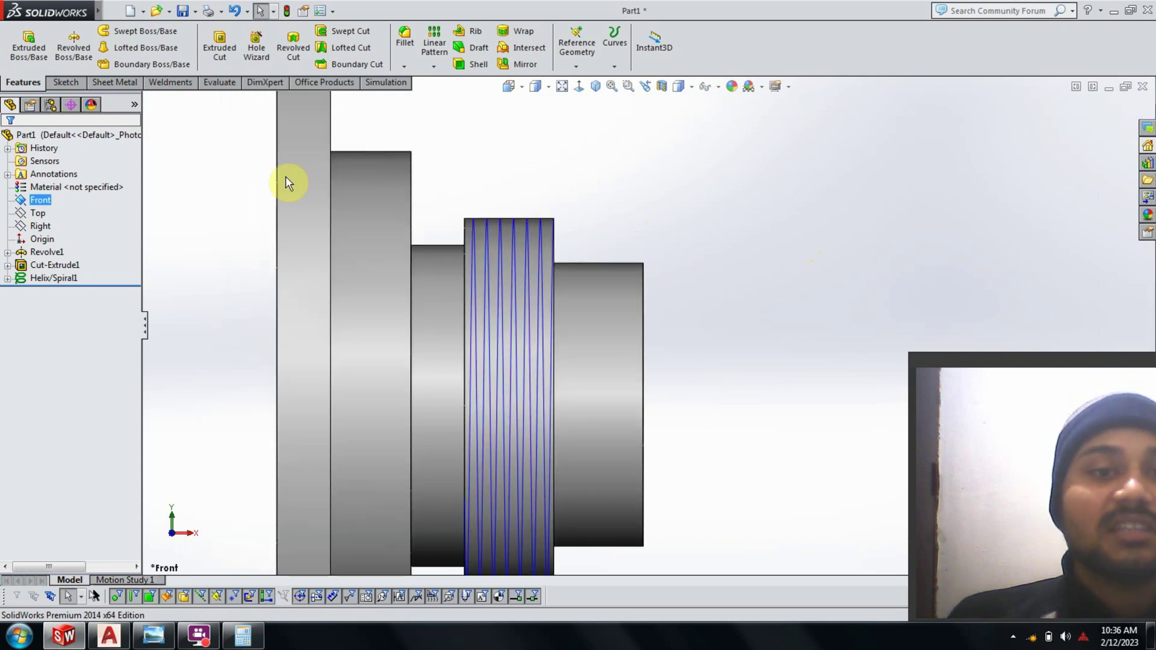
{"action": "left_click", "coordinate": [65, 84]}
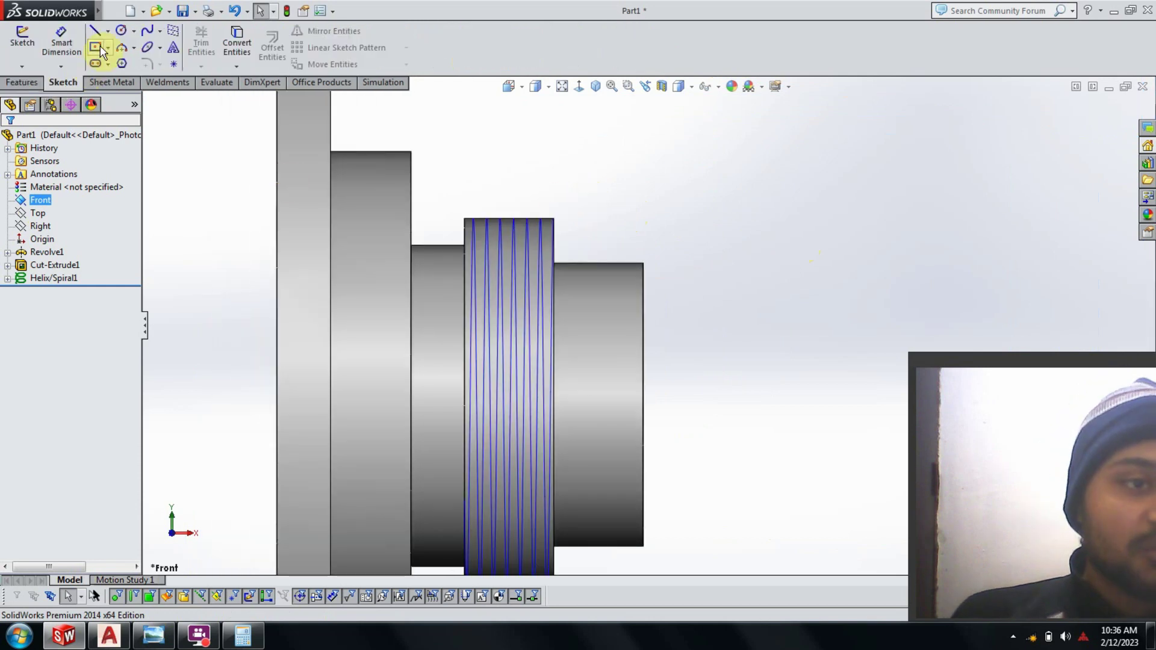
Sketch a 1 mm diameter circle at the thread's top corner on the Front plane as Sketch8
{"action": "left_click", "coordinate": [121, 30]}
{"action": "scroll", "coordinate": [575, 237], "scroll_direction": "down", "scroll_amount": 2}
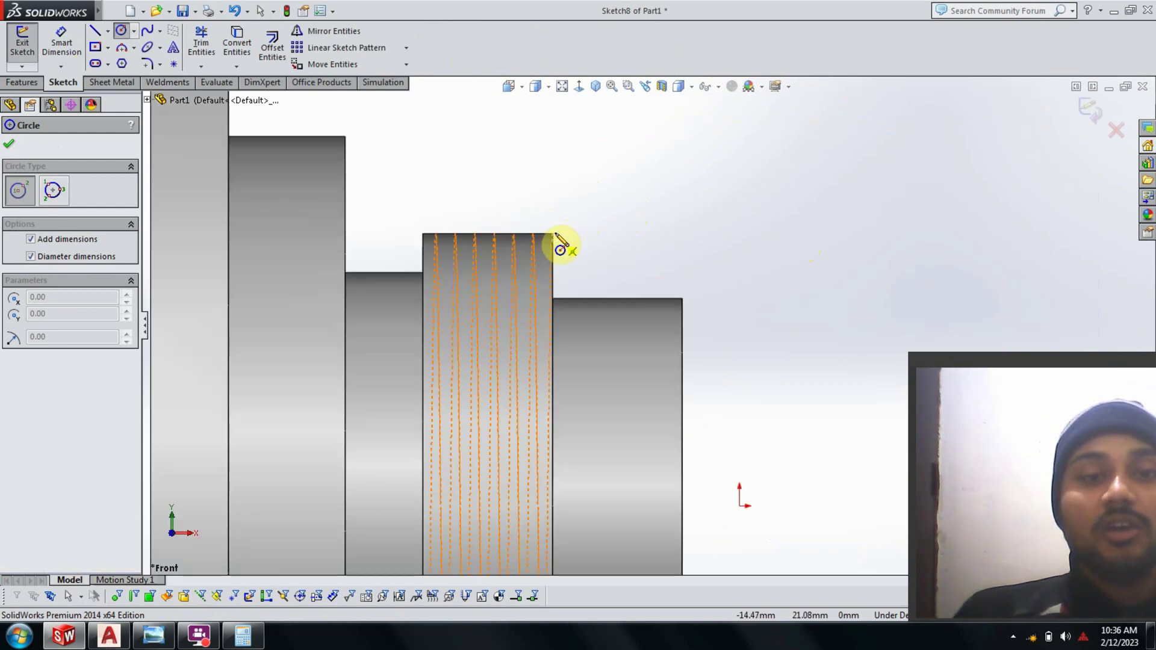
{"action": "left_click", "coordinate": [554, 234]}
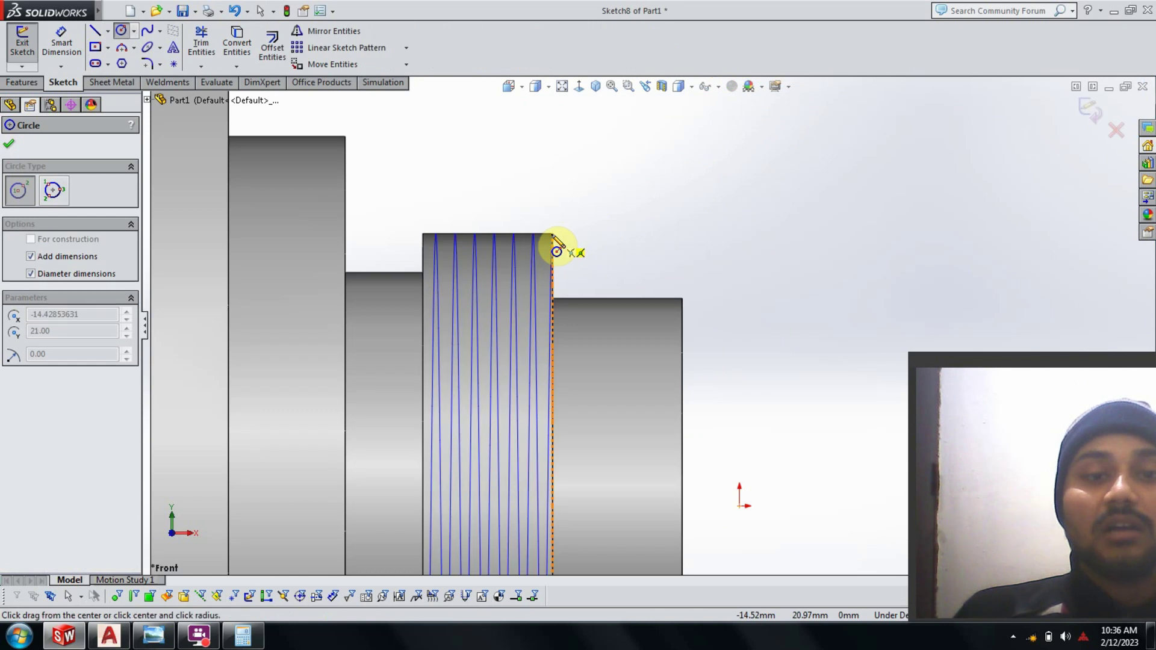
{"action": "left_click", "coordinate": [569, 218]}
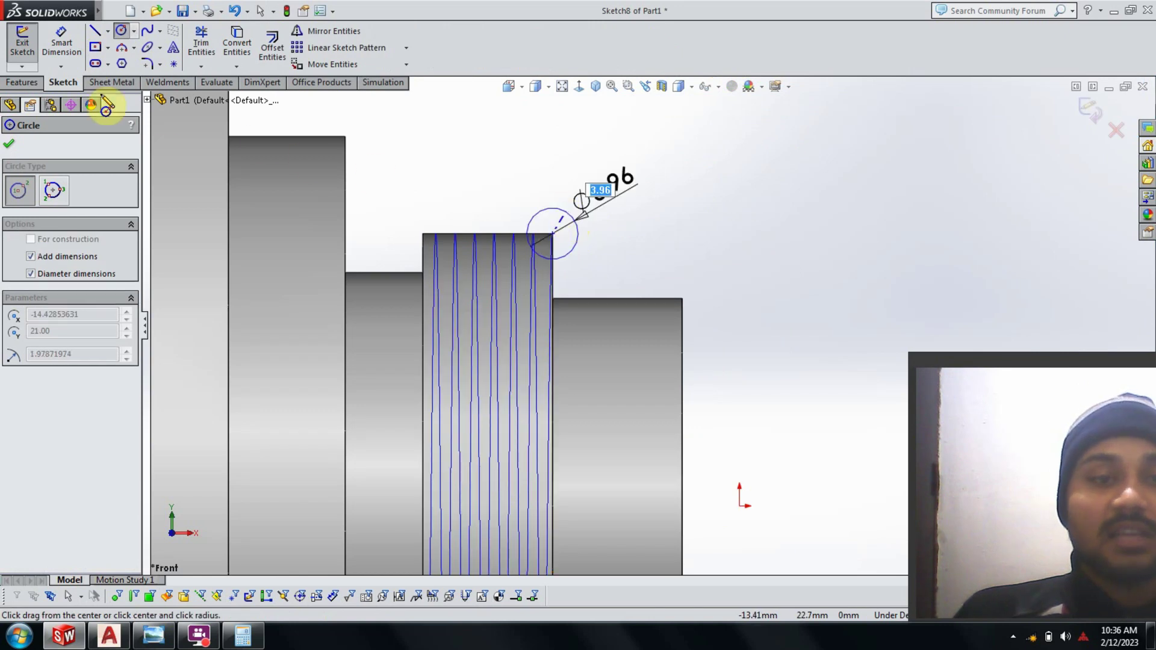
{"action": "left_click", "coordinate": [56, 50]}
{"action": "left_click", "coordinate": [602, 211]}
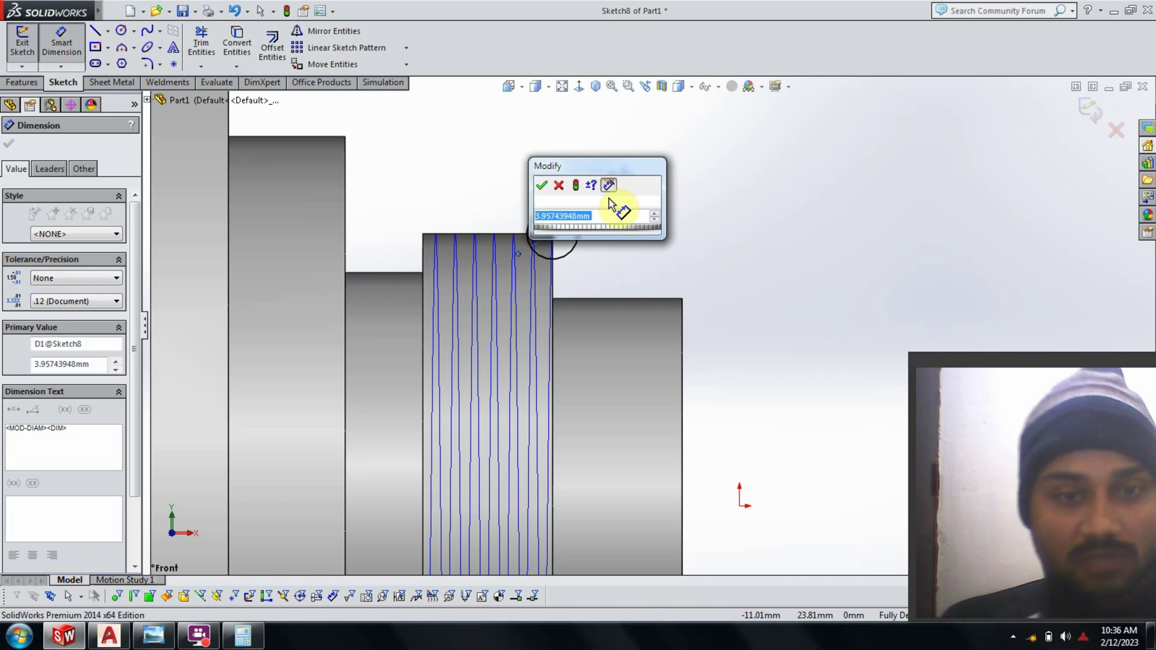
{"action": "type", "text": "1"}
{"action": "key", "text": "Return"}
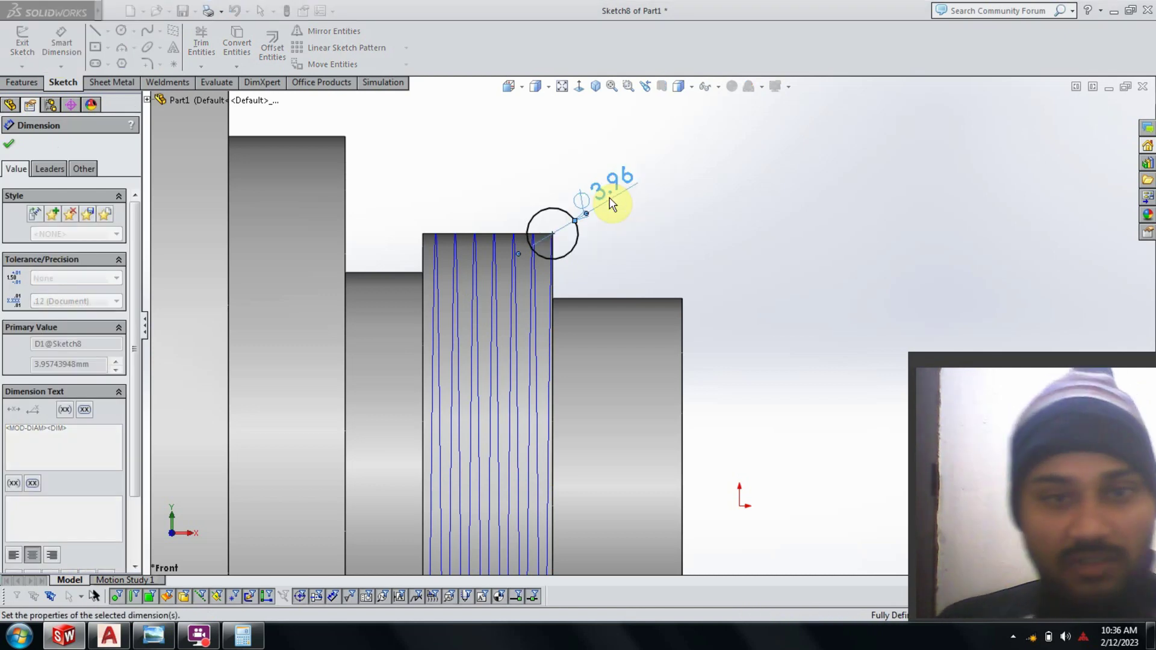
{"action": "left_click", "coordinate": [834, 267]}
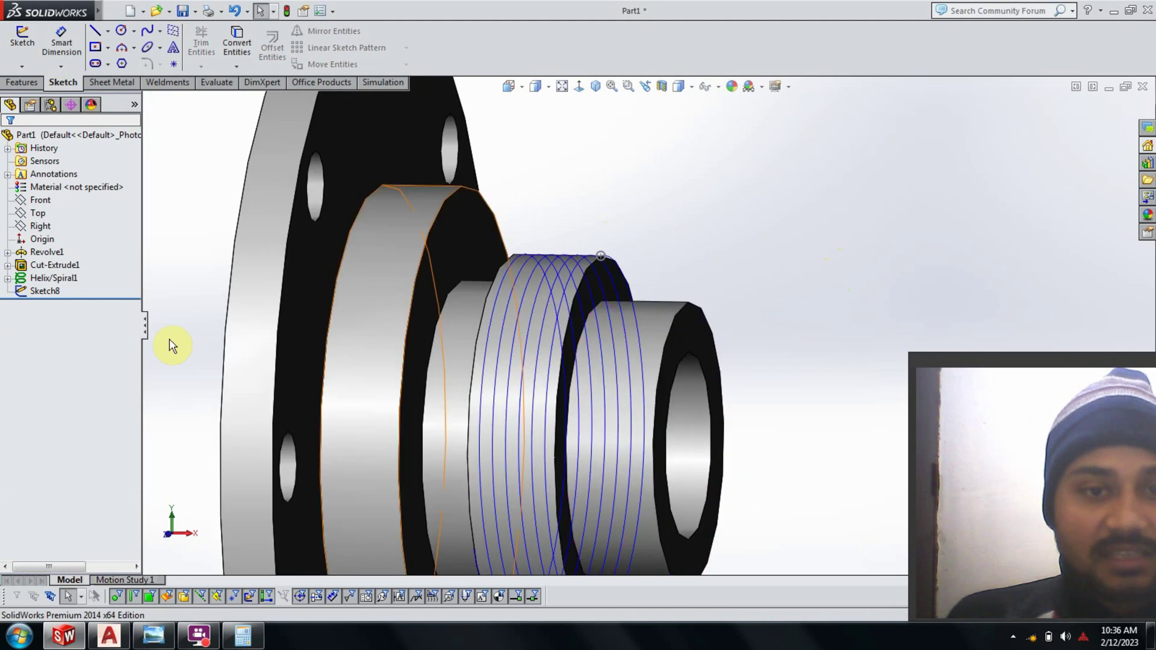
Select Sketch8 in the FeatureManager tree and return to the Features tools
{"action": "left_click", "coordinate": [51, 289]}
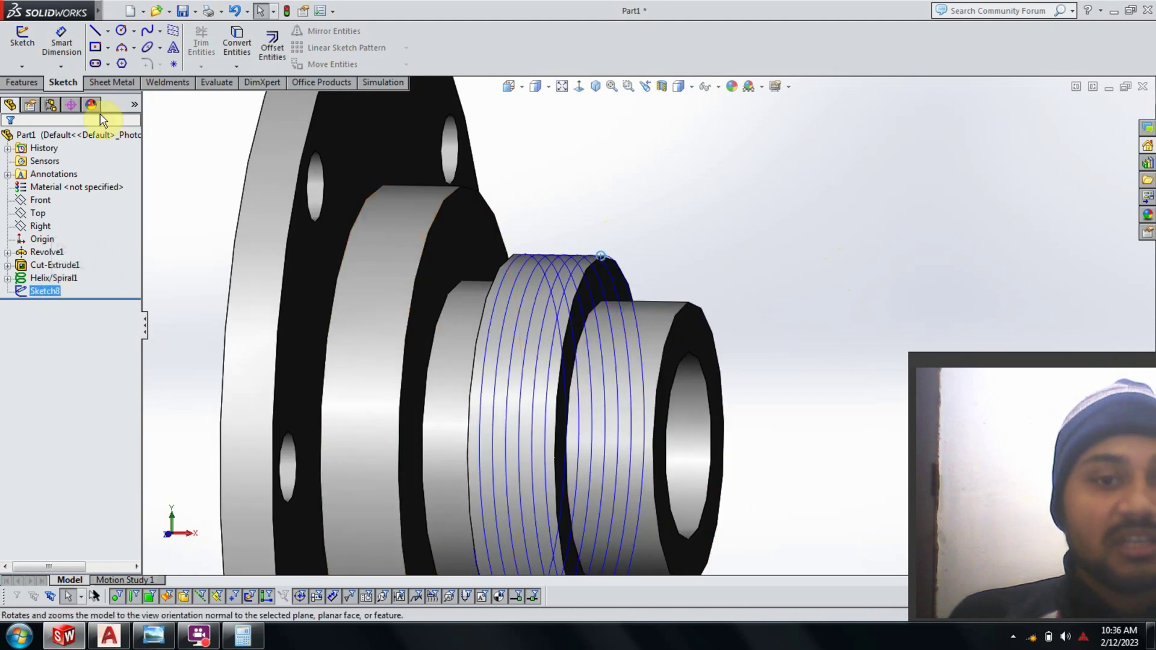
{"action": "left_click", "coordinate": [27, 86]}
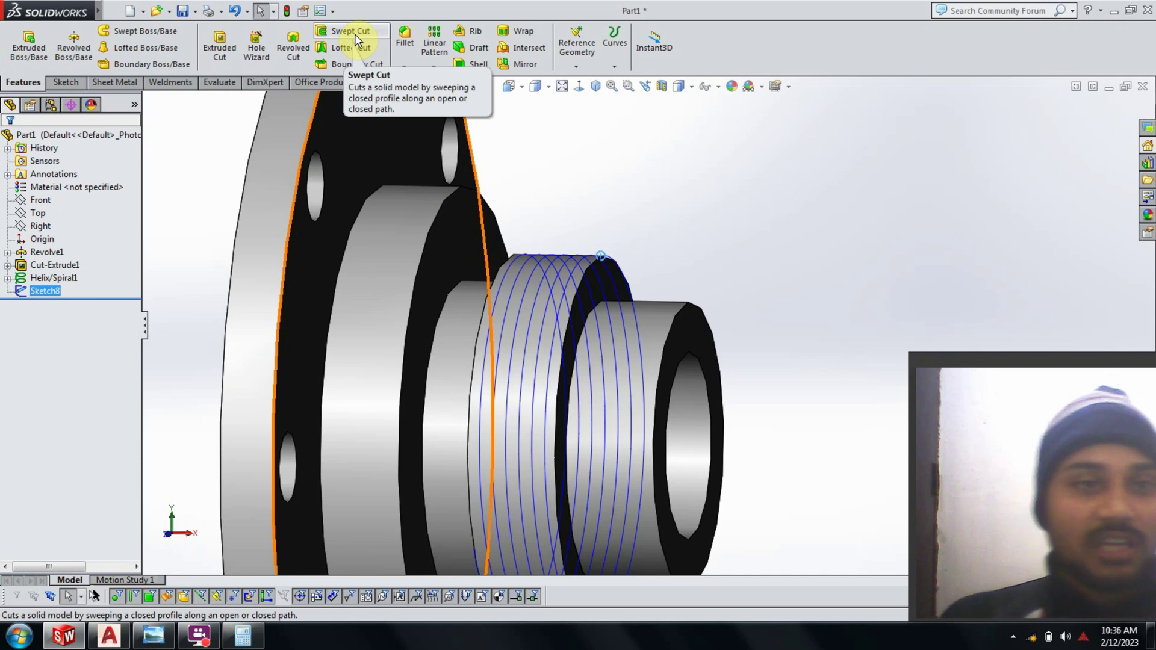
Swept-cut the Sketch8 profile along Helix/Spiral1 to form the thread
{"action": "left_click", "coordinate": [355, 33]}
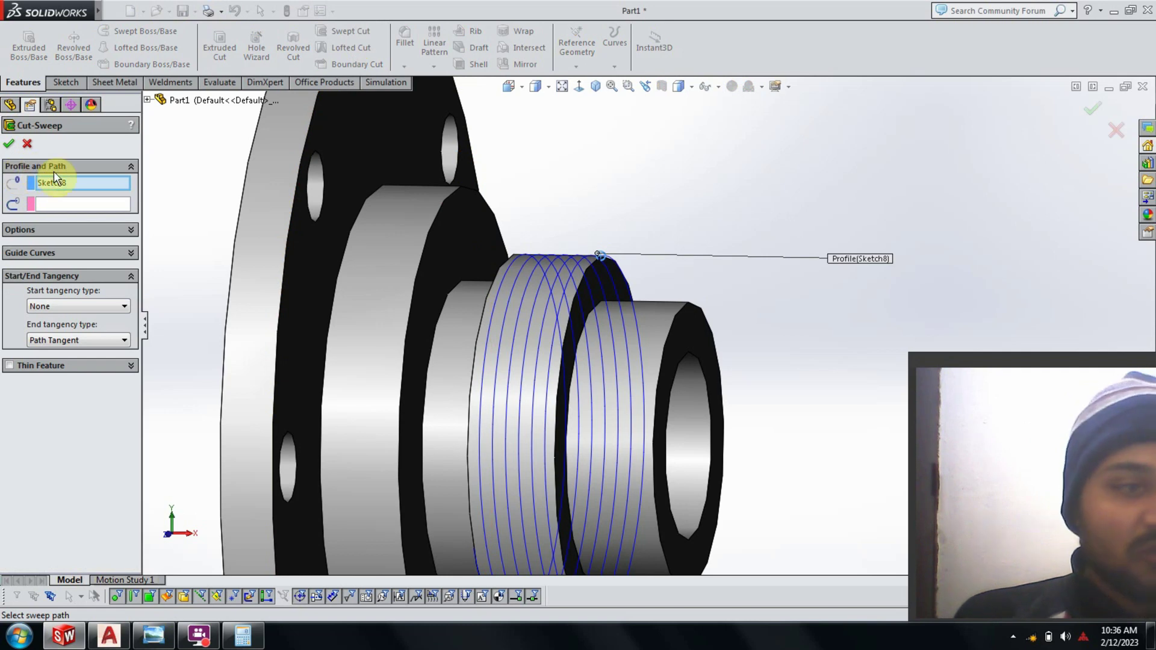
{"action": "left_click", "coordinate": [51, 208]}
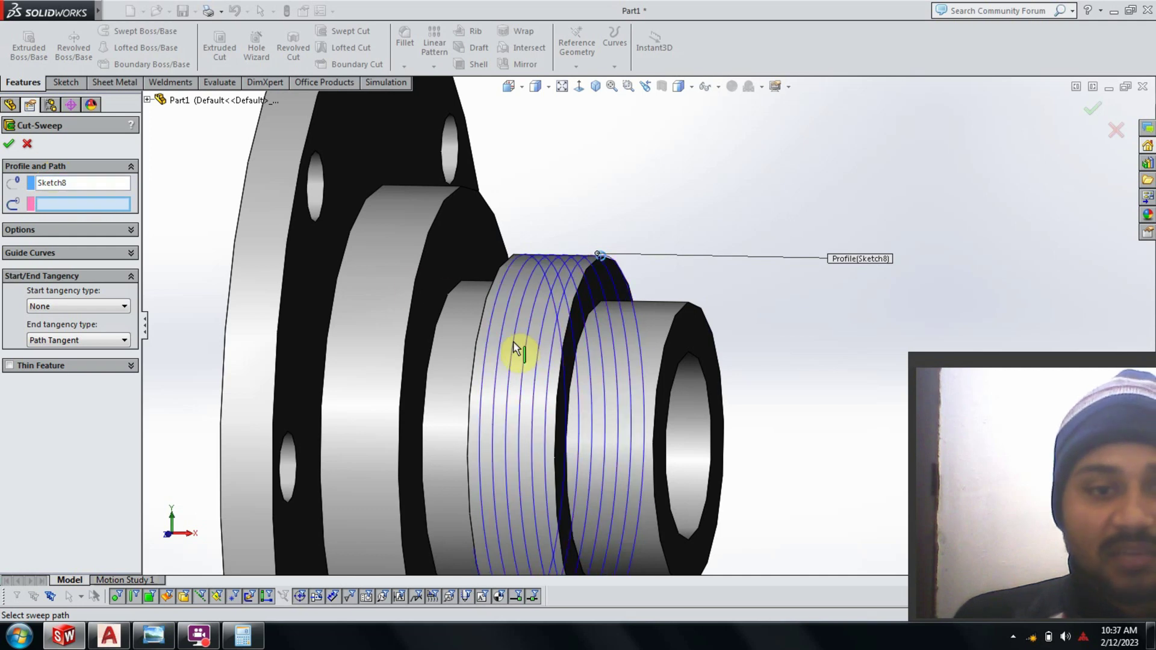
{"action": "left_click", "coordinate": [516, 349]}
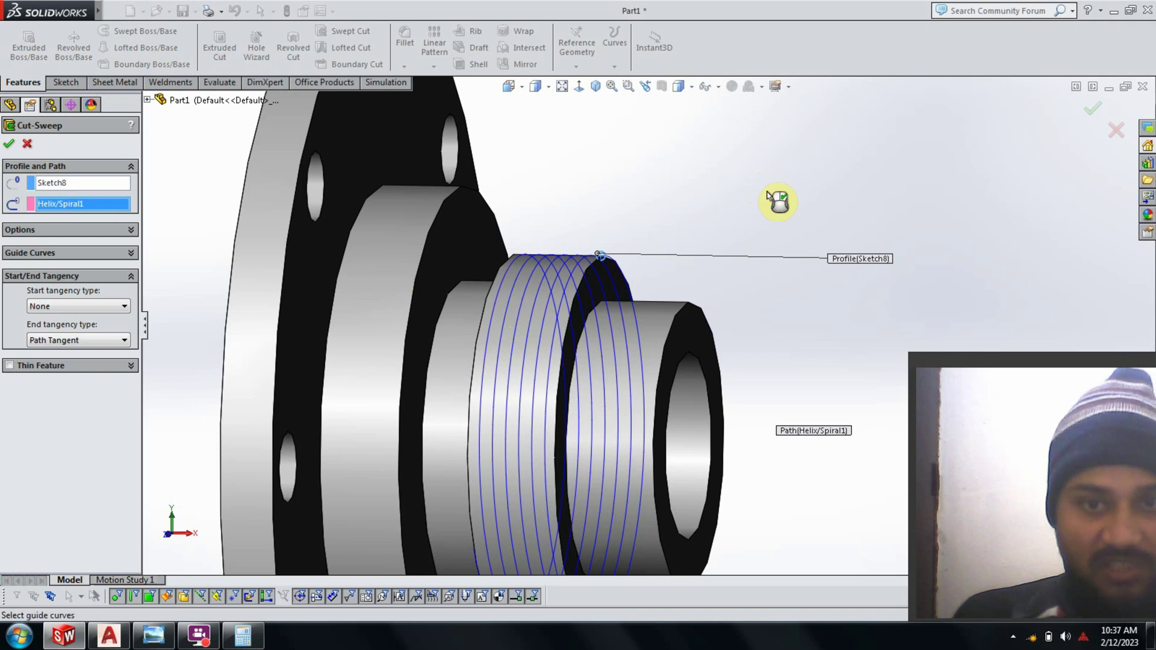
{"action": "middle_click_drag", "start_coordinate": [776, 201], "coordinate": [819, 299]}
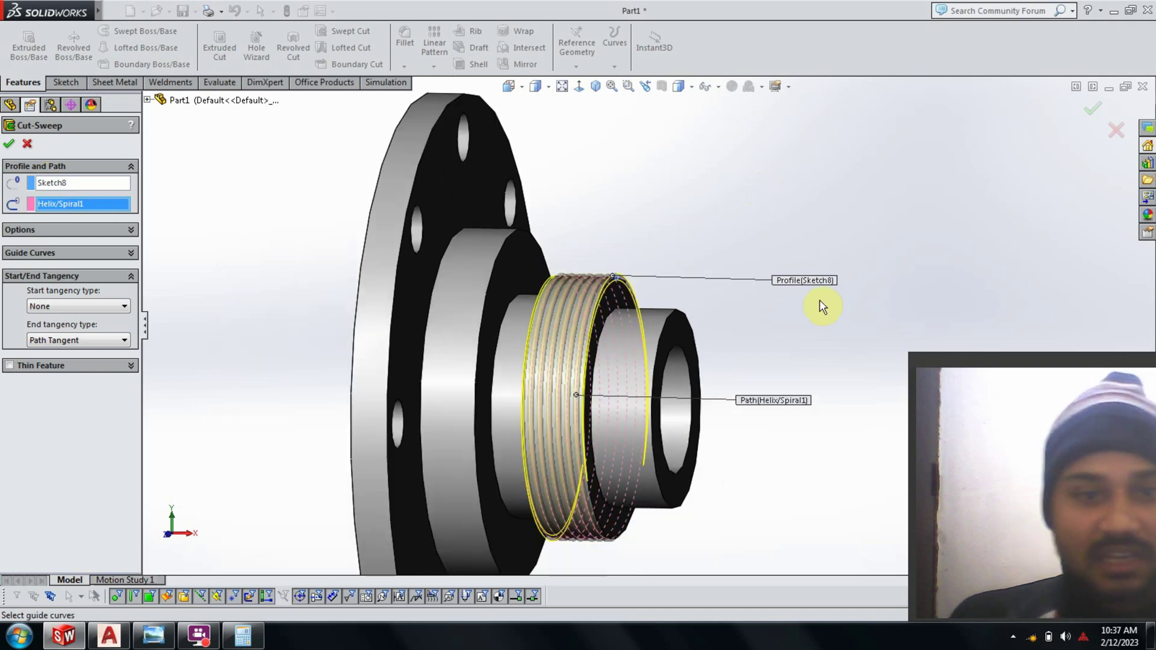
{"action": "left_click", "coordinate": [12, 146]}
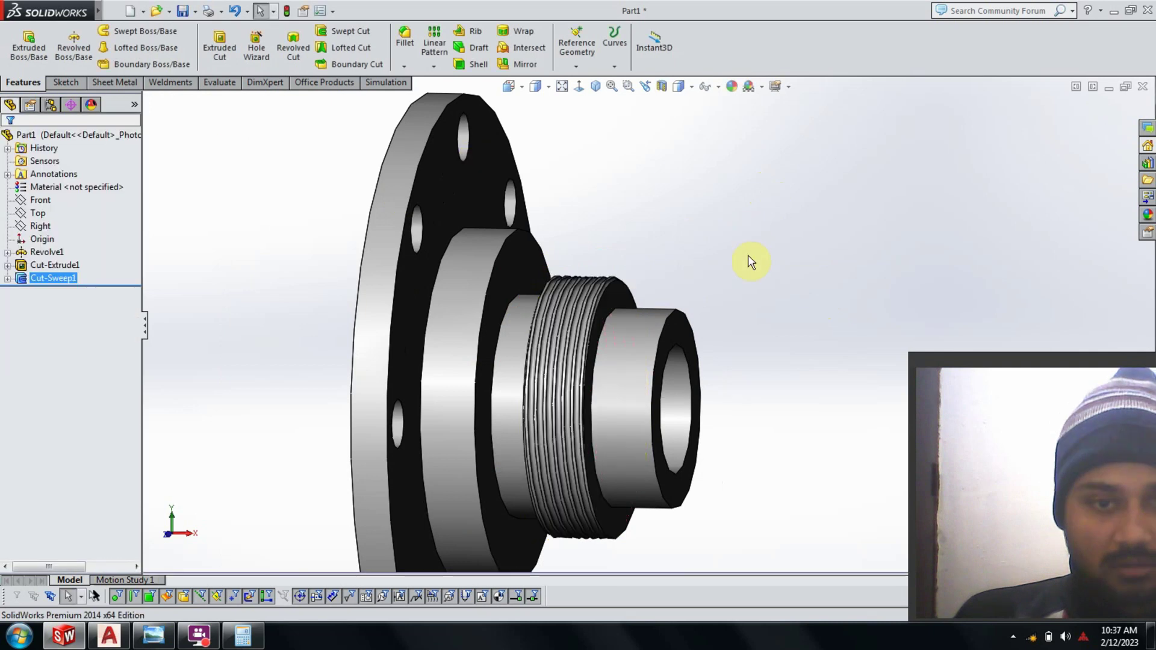
{"action": "mouse_move", "coordinate": [749, 262]}
{"action": "middle_mouse_down"}
{"action": "mouse_move", "coordinate": [720, 369]}
{"action": "mouse_move", "coordinate": [787, 369]}
{"action": "mouse_move", "coordinate": [735, 387]}
{"action": "mouse_move", "coordinate": [600, 399]}
{"action": "mouse_move", "coordinate": [626, 441]}
{"action": "mouse_move", "coordinate": [683, 392]}
{"action": "mouse_move", "coordinate": [640, 392]}
{"action": "middle_mouse_up"}
{"action": "scroll", "coordinate": [636, 387], "scroll_direction": "down", "scroll_amount": 3}
{"action": "scroll", "coordinate": [627, 378], "scroll_direction": "down", "scroll_amount": 2}
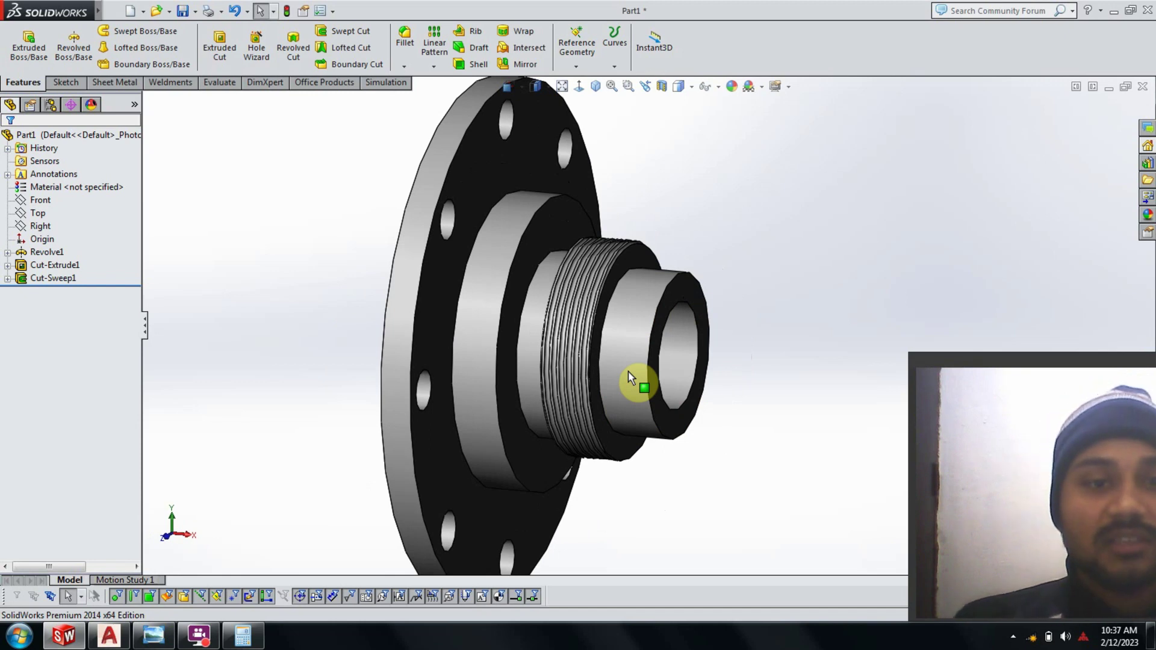
{"action": "scroll", "coordinate": [637, 382], "scroll_direction": "up", "scroll_amount": 5}
{"action": "mouse_move", "coordinate": [598, 356]}
{"action": "middle_mouse_down"}
{"action": "mouse_move", "coordinate": [657, 413]}
{"action": "mouse_move", "coordinate": [661, 362]}
{"action": "mouse_move", "coordinate": [497, 467]}
{"action": "middle_mouse_up"}
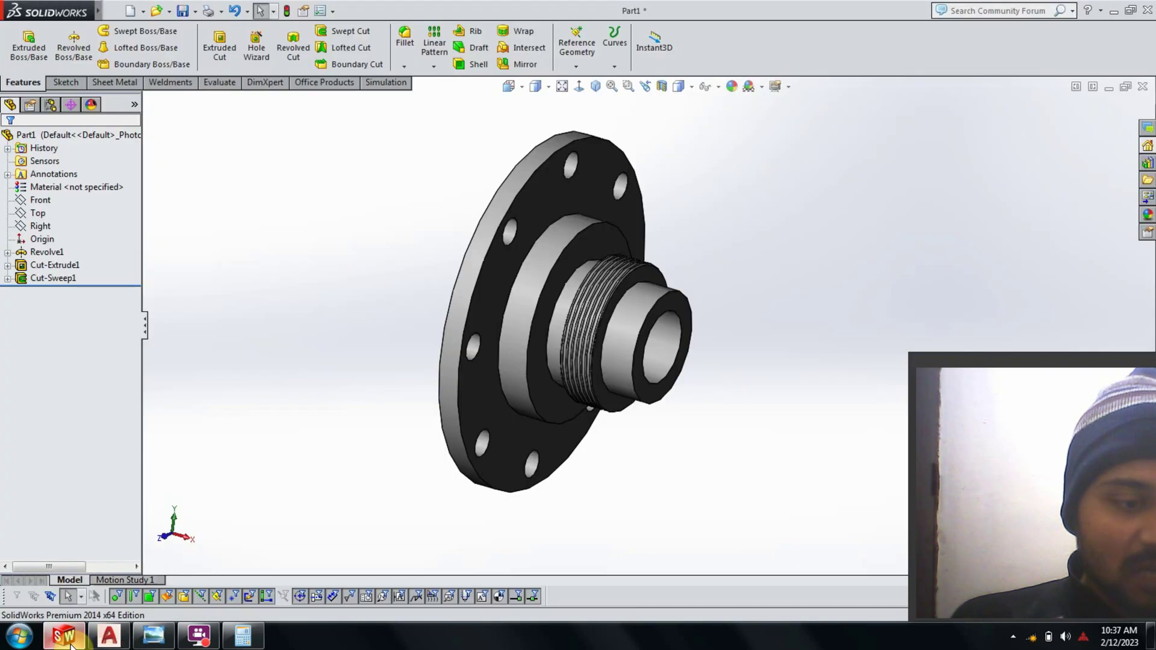
{"action": "left_click", "coordinate": [199, 633]}
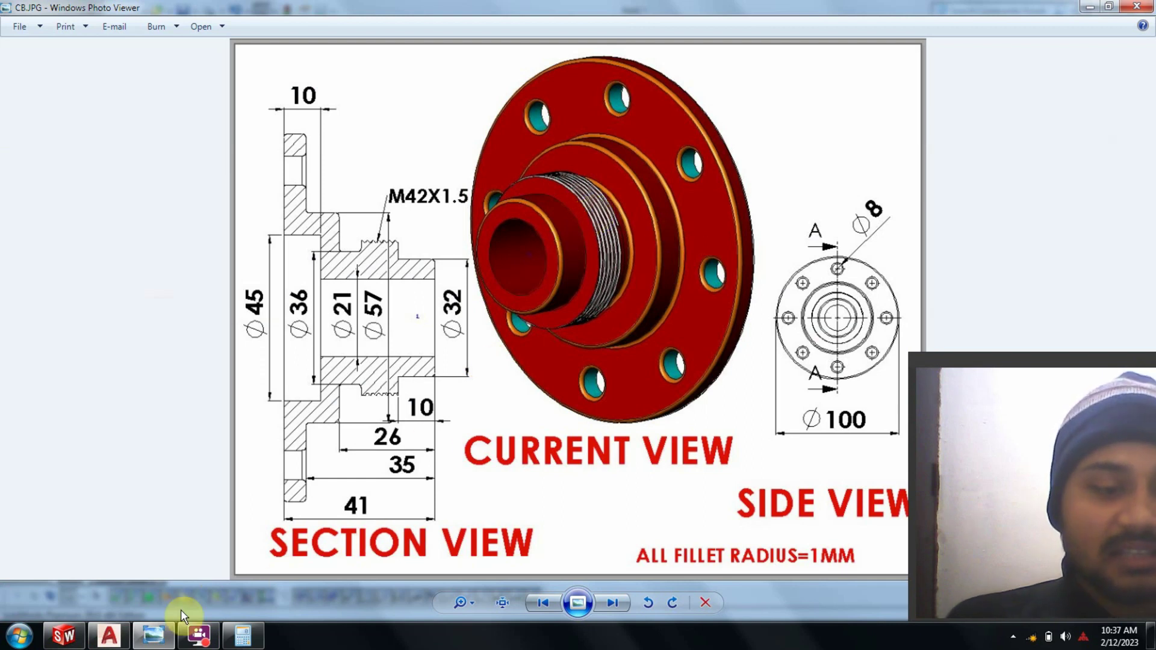
{"action": "left_click", "coordinate": [153, 635]}
{"action": "mouse_move", "coordinate": [673, 298]}
{"action": "middle_mouse_down"}
{"action": "mouse_move", "coordinate": [657, 280]}
{"action": "mouse_move", "coordinate": [663, 240]}
{"action": "middle_mouse_up"}
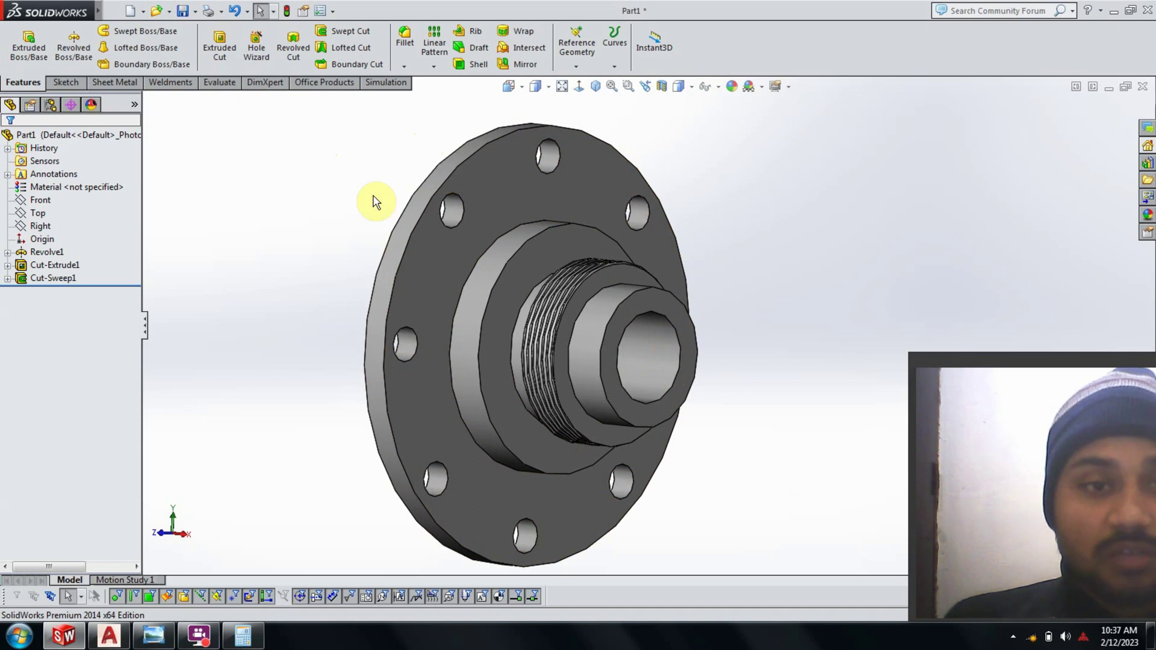
{"action": "left_click", "coordinate": [154, 635]}
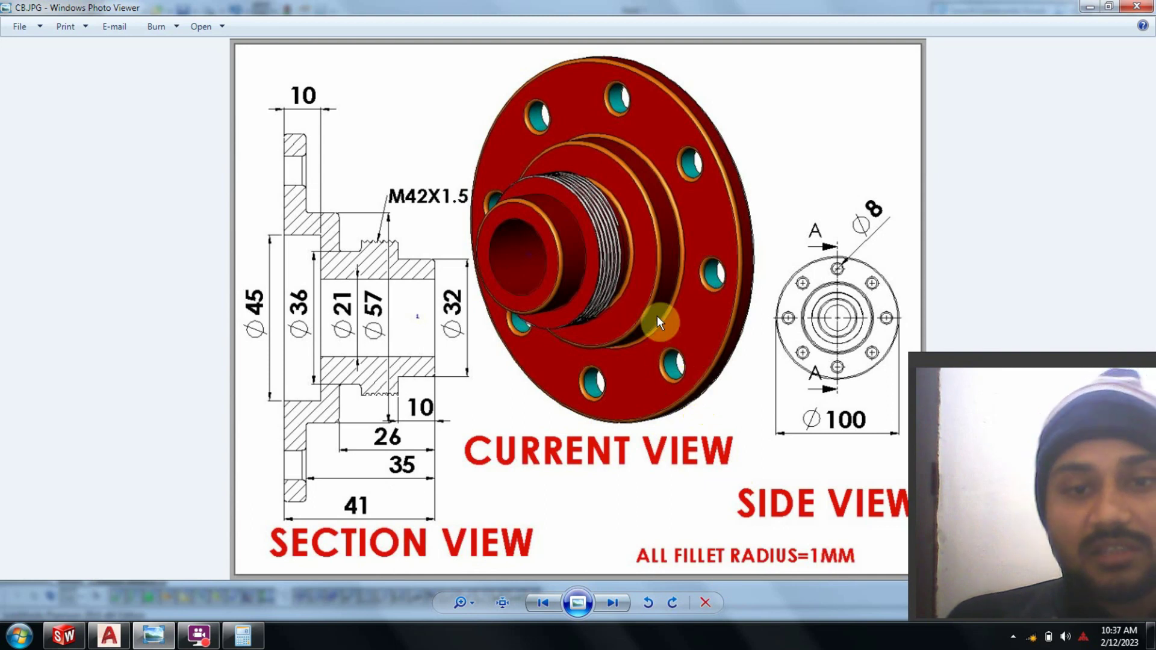
{"action": "left_click", "coordinate": [152, 636]}
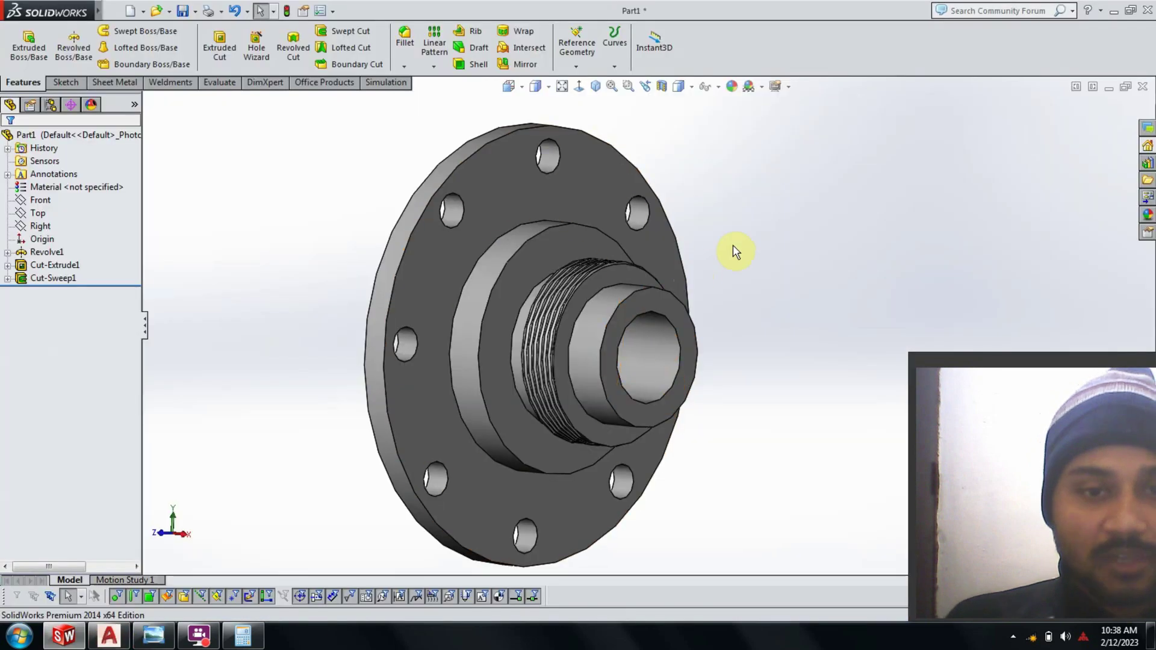
Select the boss, small-end and flange outer edges plus six bolt-hole edges
{"action": "left_click", "coordinate": [530, 236]}
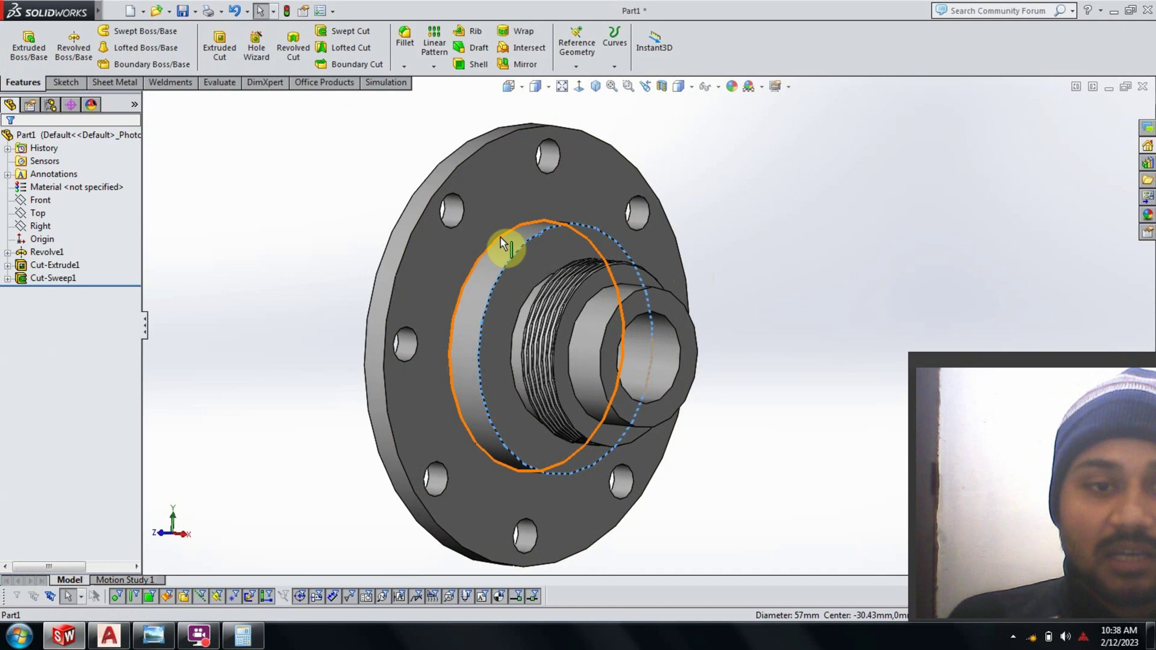
{"action": "left_click", "coordinate": [502, 242], "text": "ctrl"}
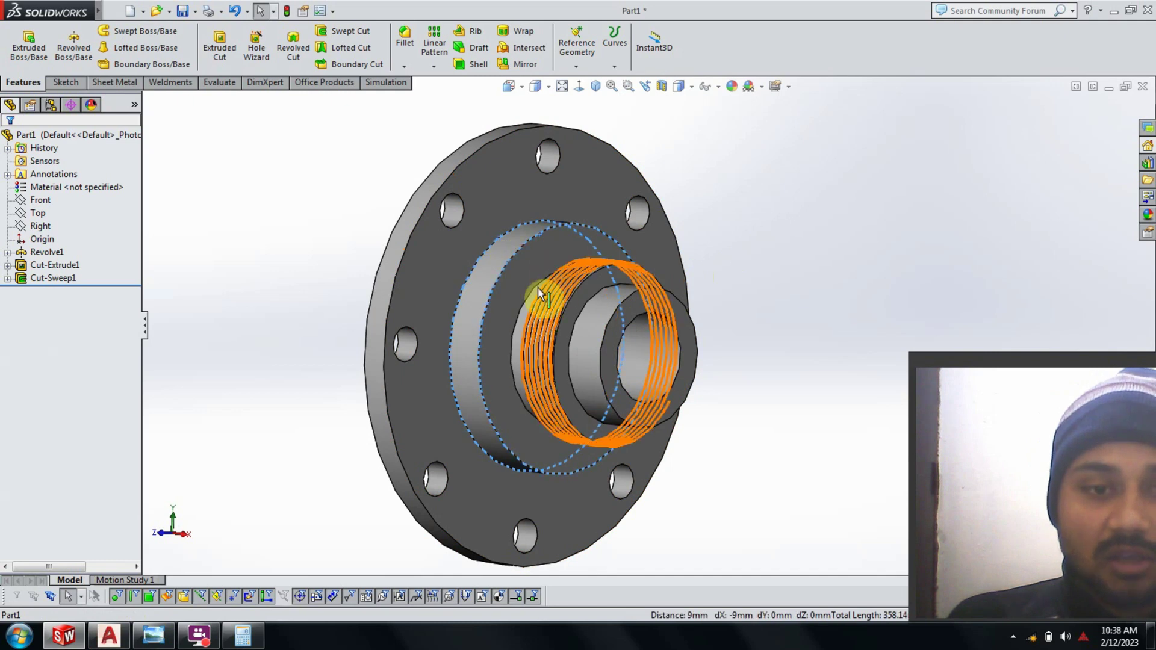
{"action": "left_click", "coordinate": [613, 318], "text": "ctrl"}
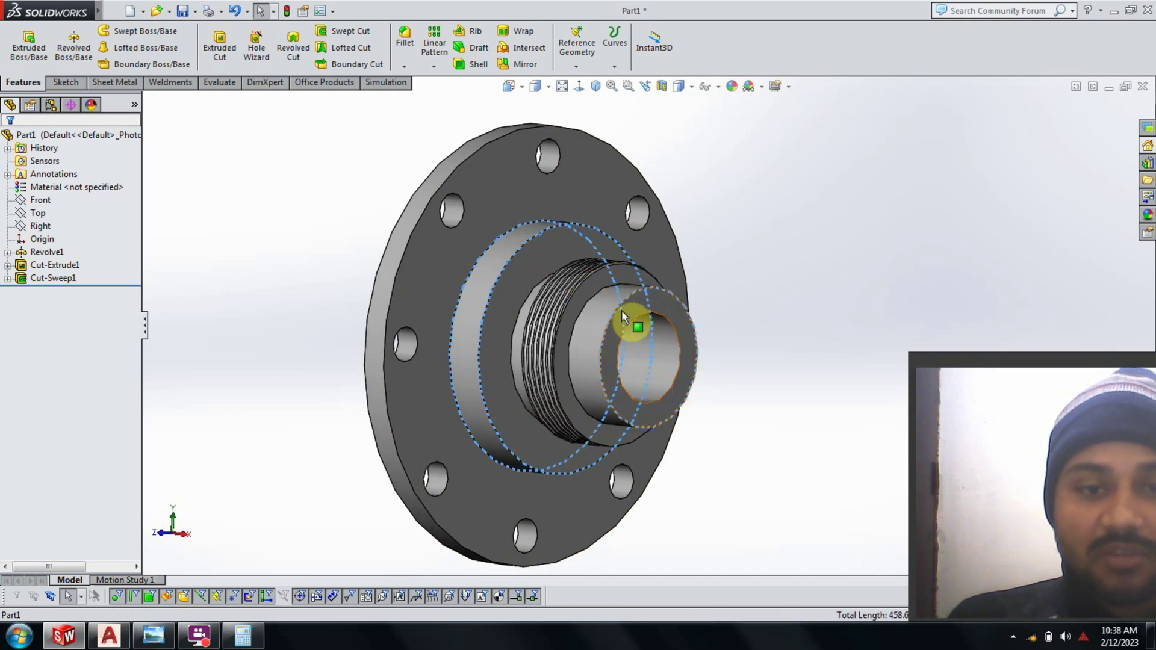
{"action": "left_click", "coordinate": [411, 200], "text": "ctrl"}
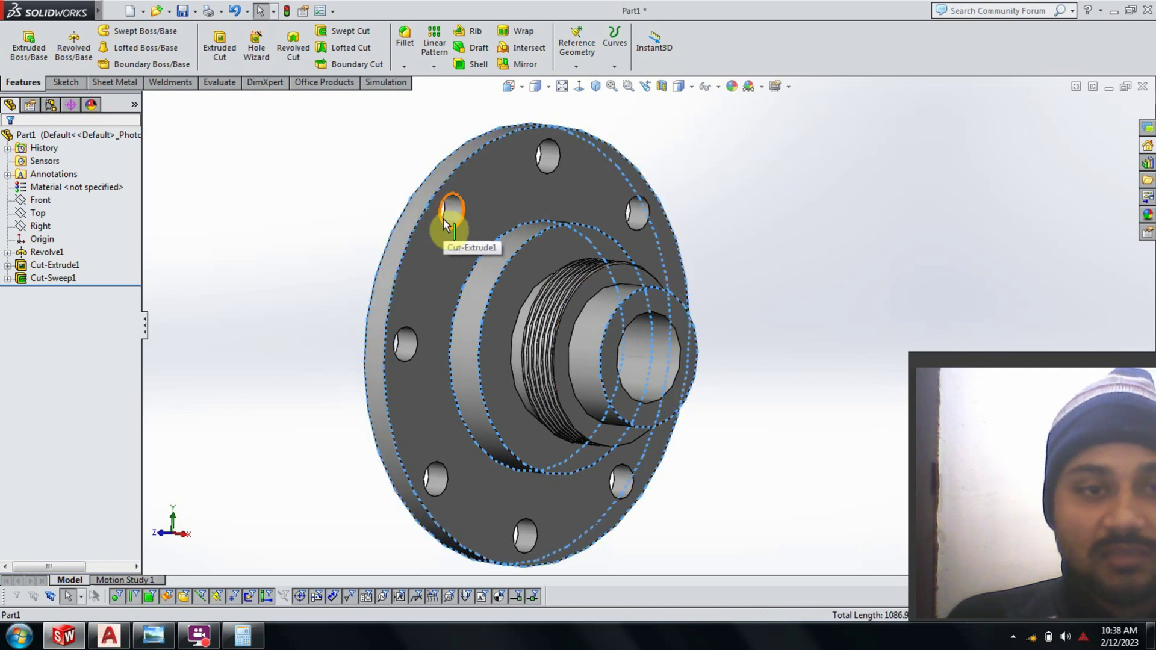
{"action": "left_click", "coordinate": [410, 325], "text": "ctrl"}
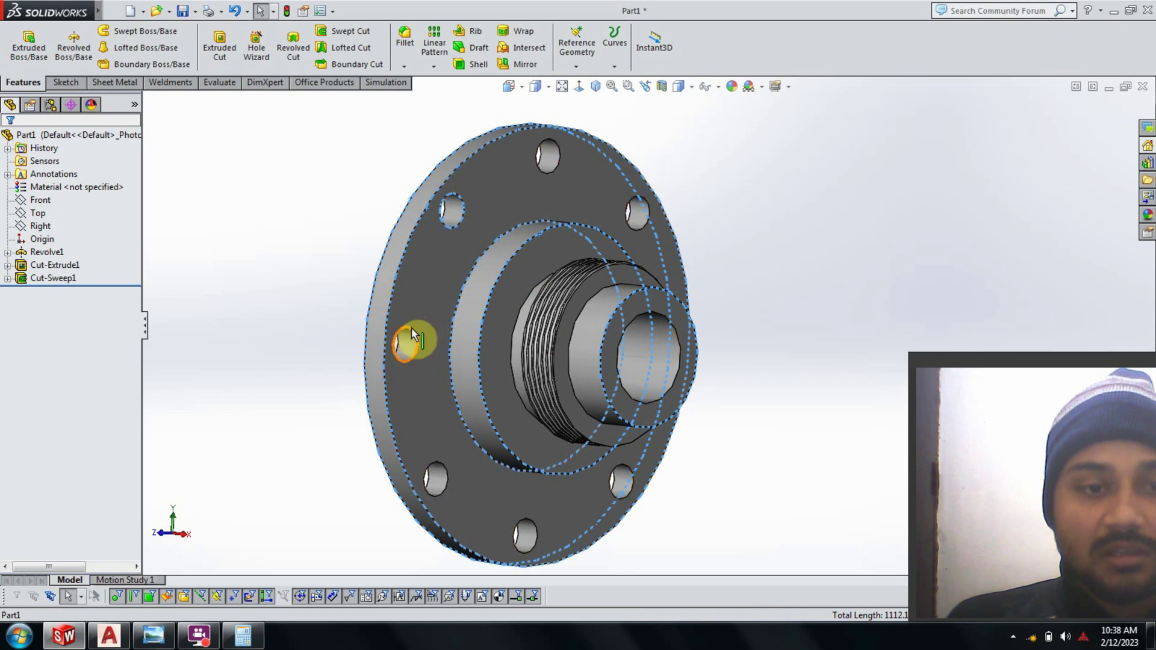
{"action": "left_click", "coordinate": [430, 461], "text": "ctrl"}
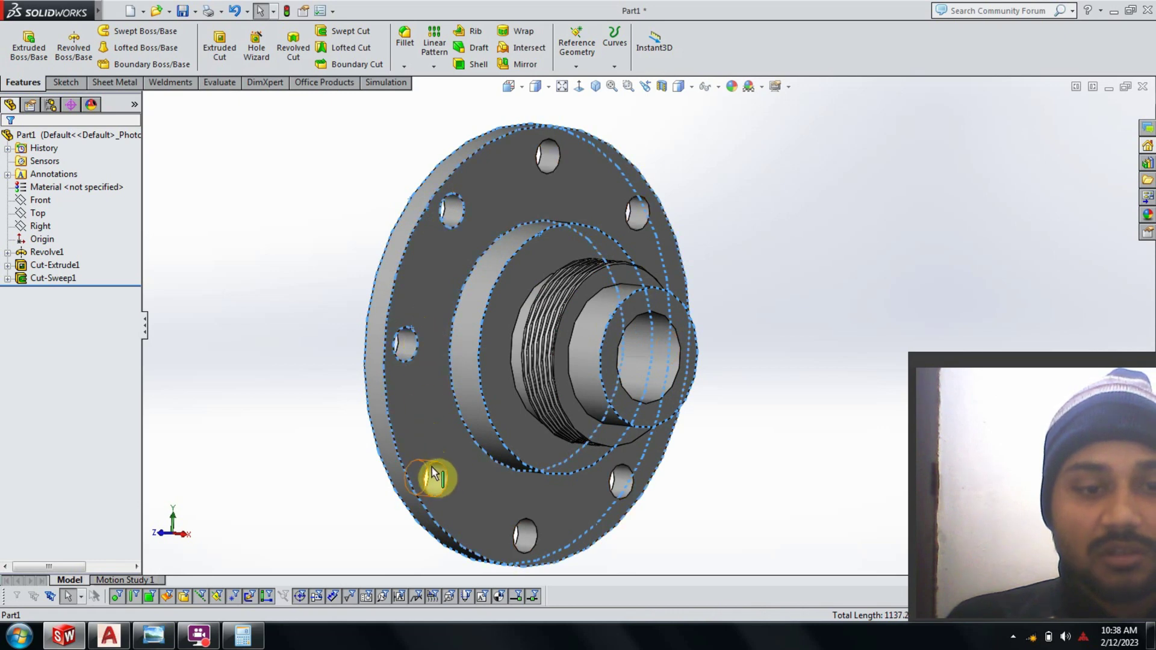
{"action": "left_click", "coordinate": [529, 525], "text": "ctrl"}
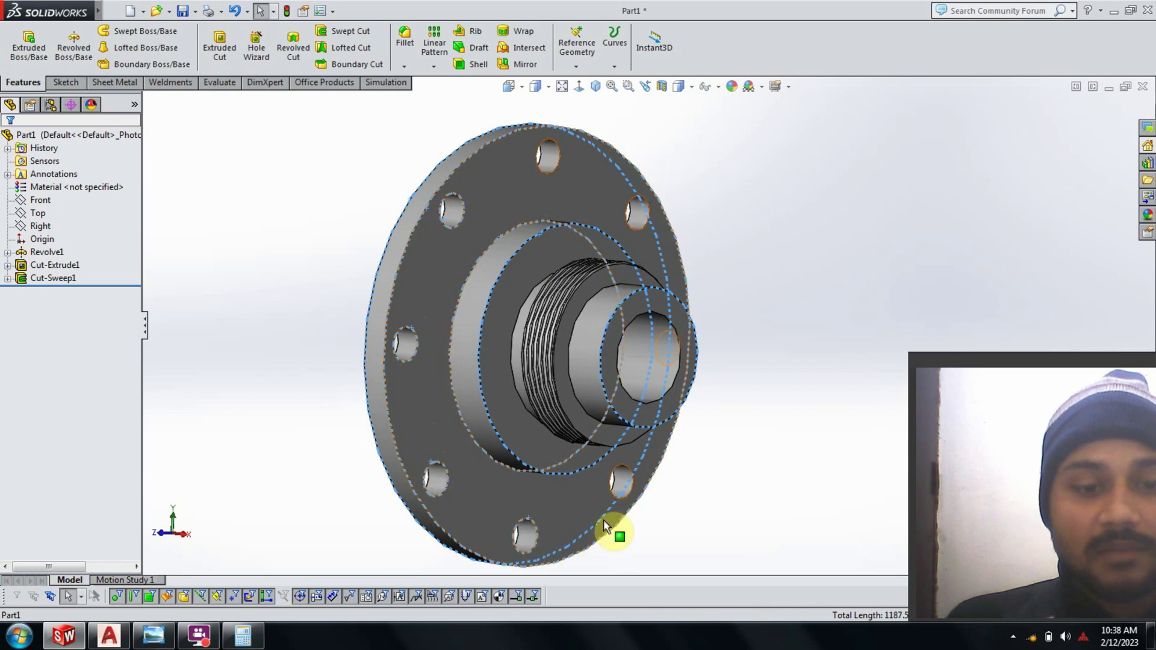
{"action": "left_click", "coordinate": [617, 478], "text": "ctrl"}
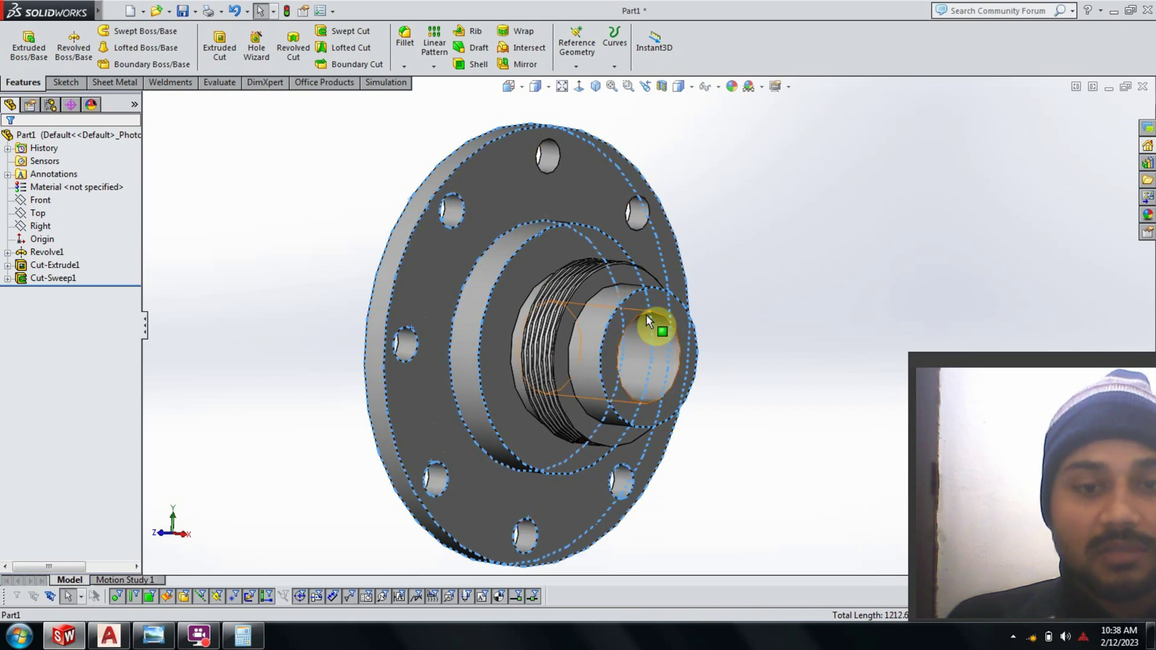
{"action": "left_click", "coordinate": [628, 207], "text": "ctrl"}
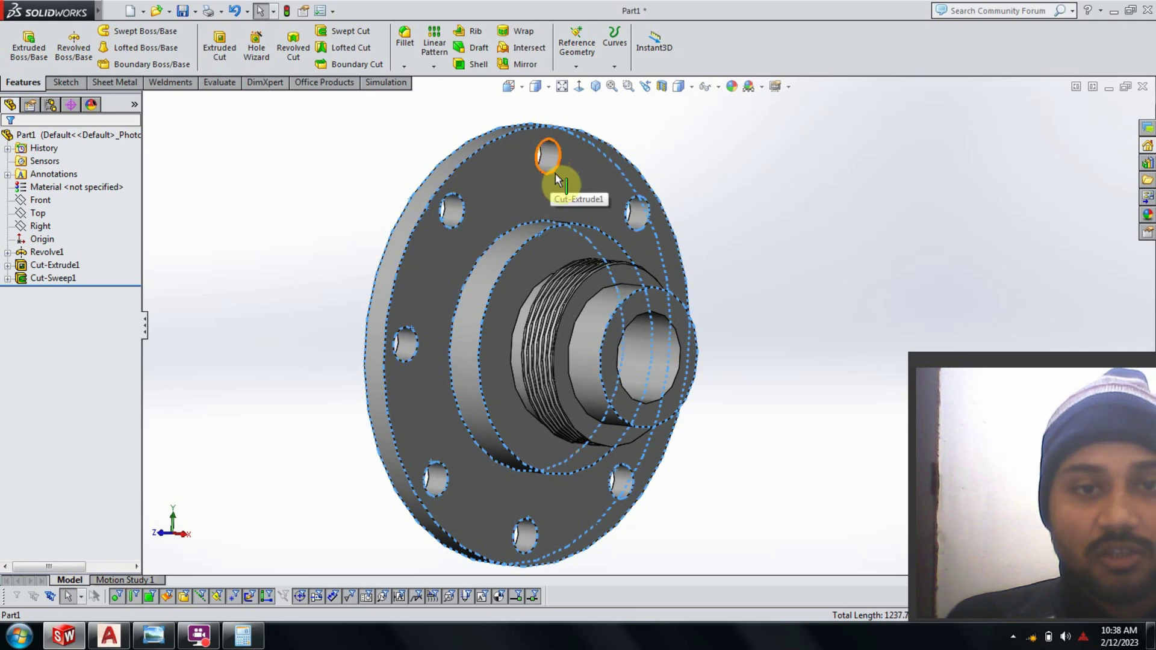
{"action": "left_click", "coordinate": [557, 179], "text": "ctrl"}
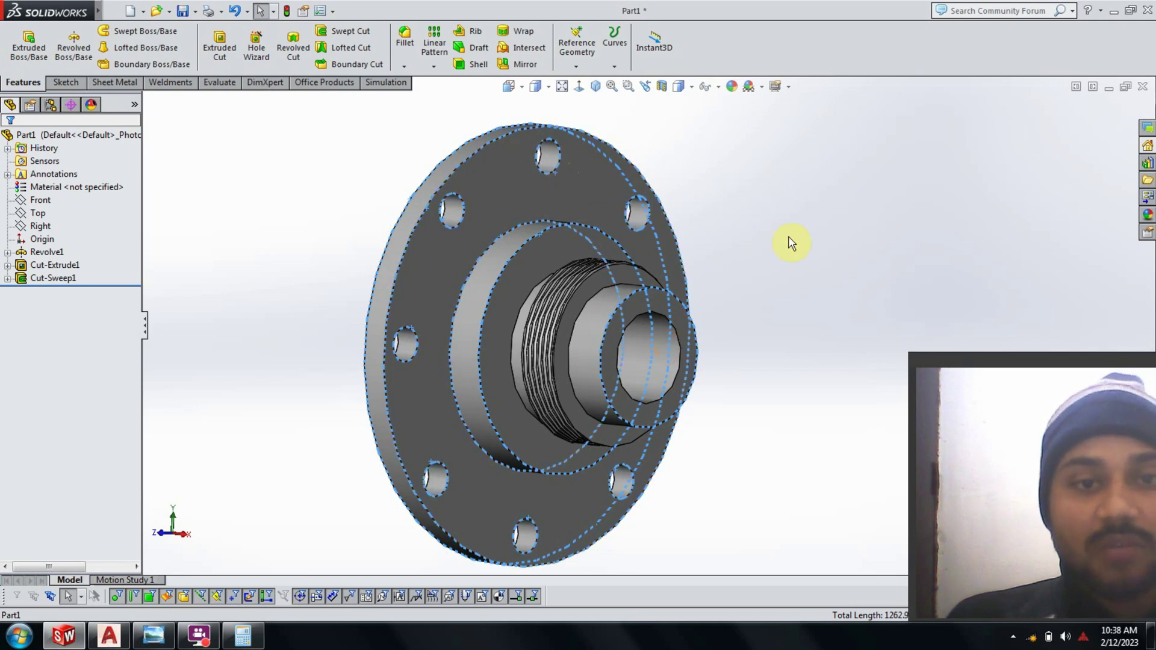
Add the right bolt-hole edge and apply a 1 mm fillet to all selected edges
{"action": "mouse_move", "coordinate": [815, 319]}
{"action": "middle_mouse_down"}
{"action": "mouse_move", "coordinate": [767, 277]}
{"action": "mouse_move", "coordinate": [740, 307]}
{"action": "middle_mouse_up"}
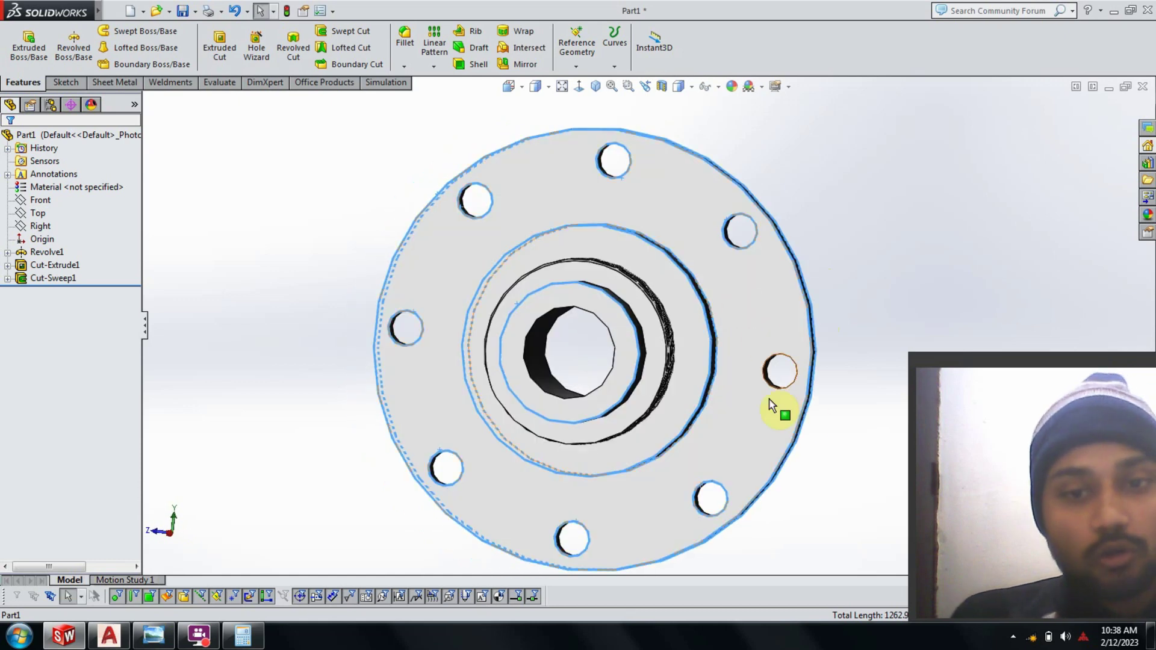
{"action": "middle_click_drag", "start_coordinate": [782, 376], "coordinate": [766, 379], "text": "ctrl"}
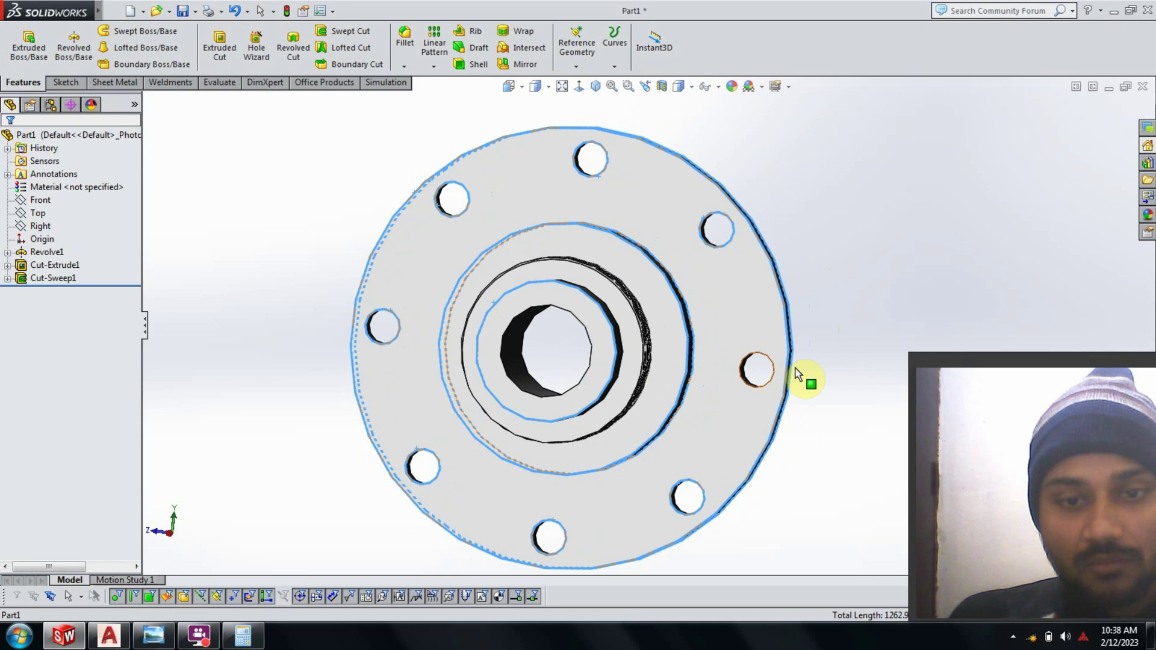
{"action": "middle_click_drag", "start_coordinate": [798, 374], "coordinate": [785, 384]}
{"action": "scroll", "coordinate": [785, 384], "scroll_direction": "down", "scroll_amount": 3}
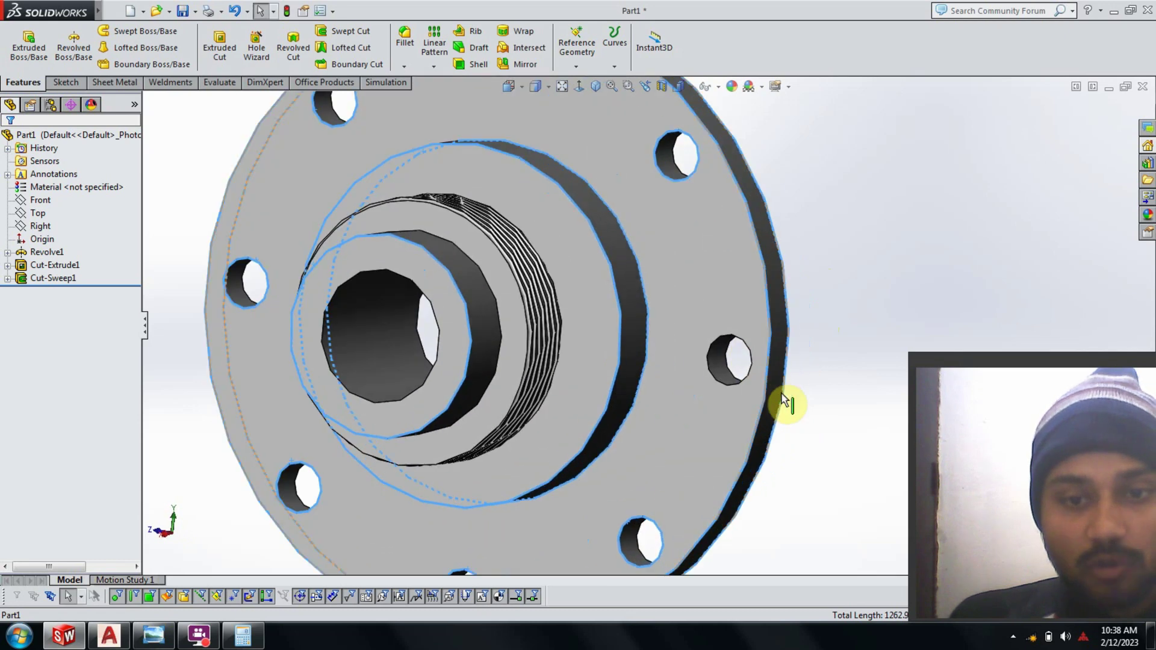
{"action": "left_click", "coordinate": [723, 387]}
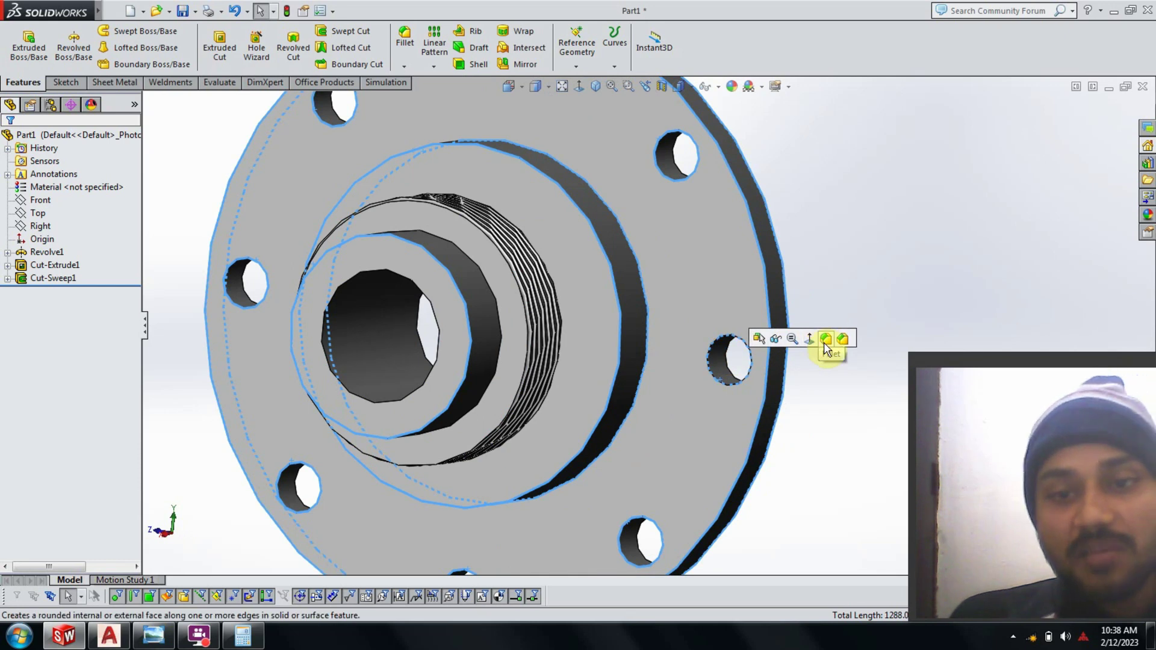
{"action": "left_click", "coordinate": [825, 341]}
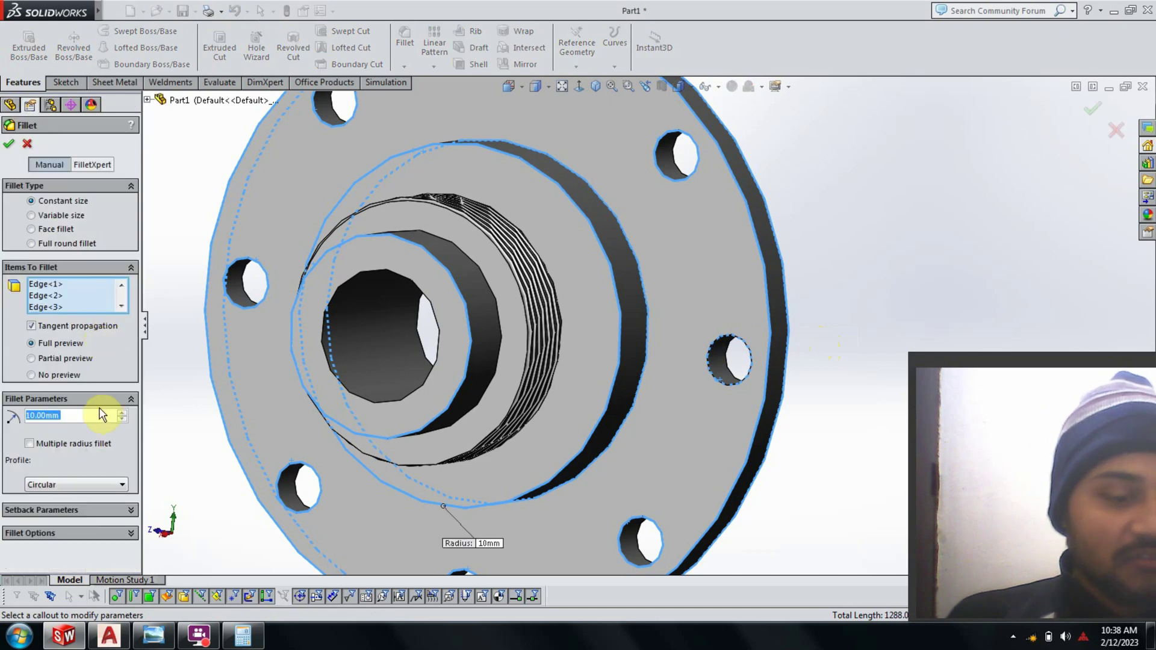
{"action": "type", "text": "1"}
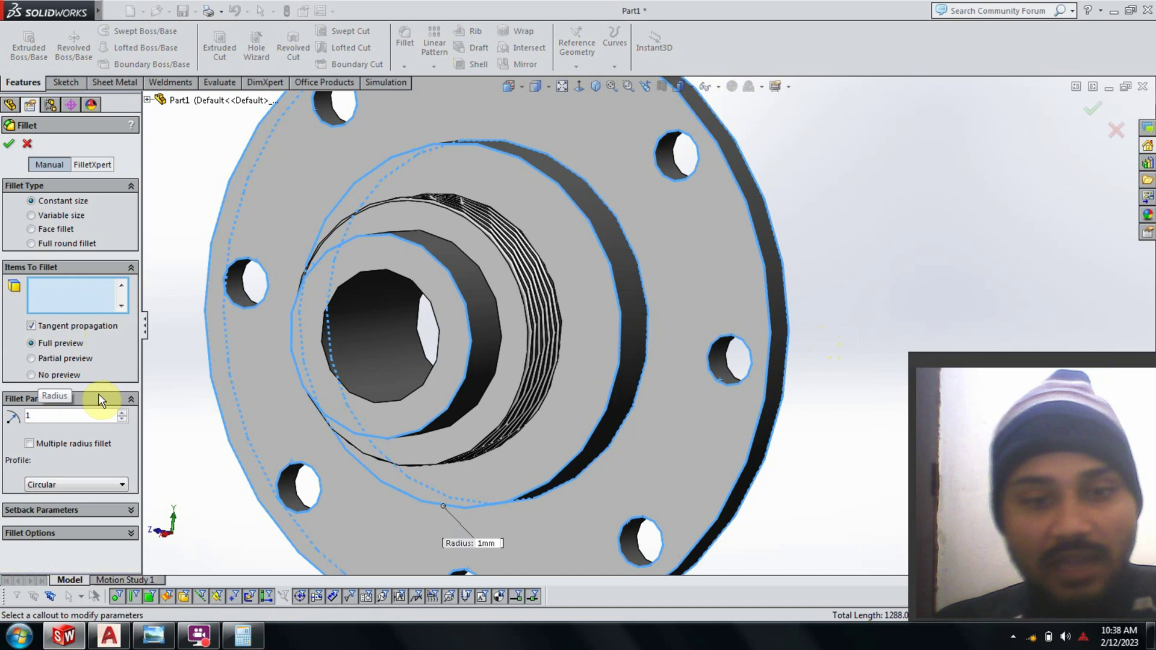
{"action": "key", "text": "ctrl+a"}
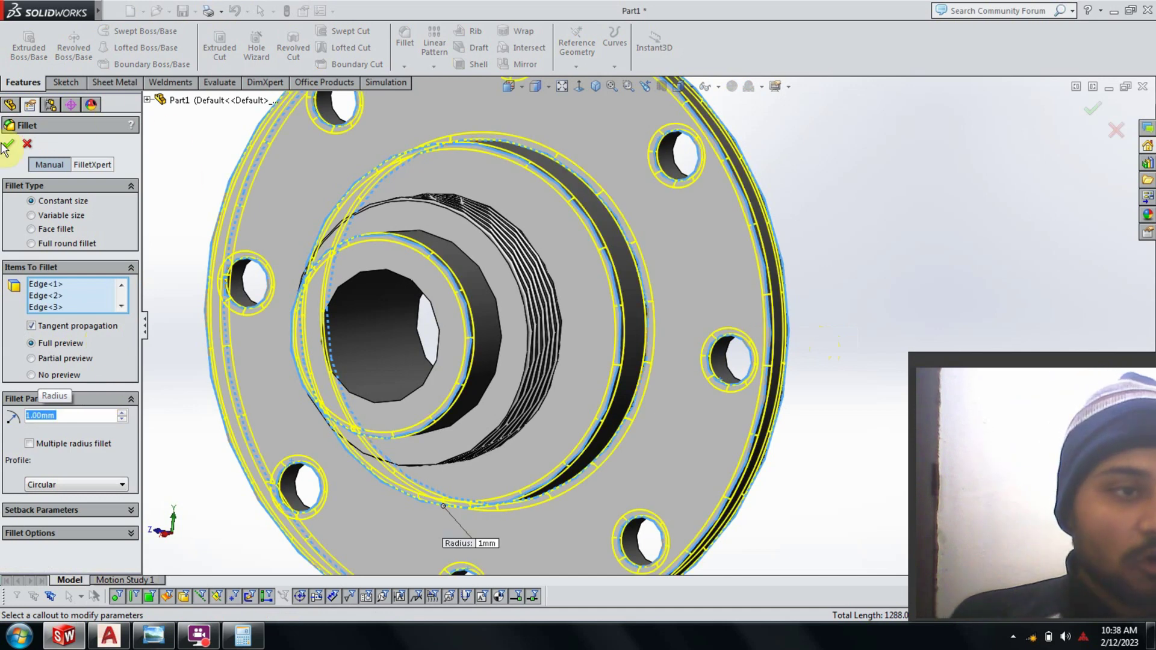
{"action": "left_click", "coordinate": [9, 144]}
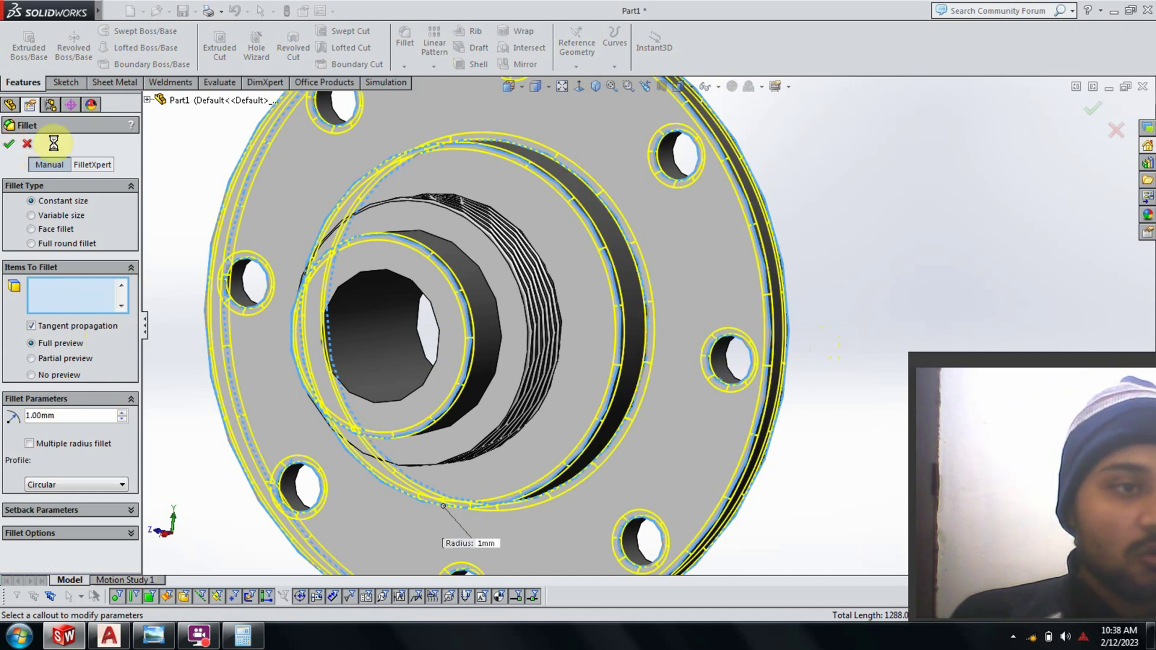
{"action": "scroll", "coordinate": [674, 266], "scroll_direction": "up", "scroll_amount": 3}
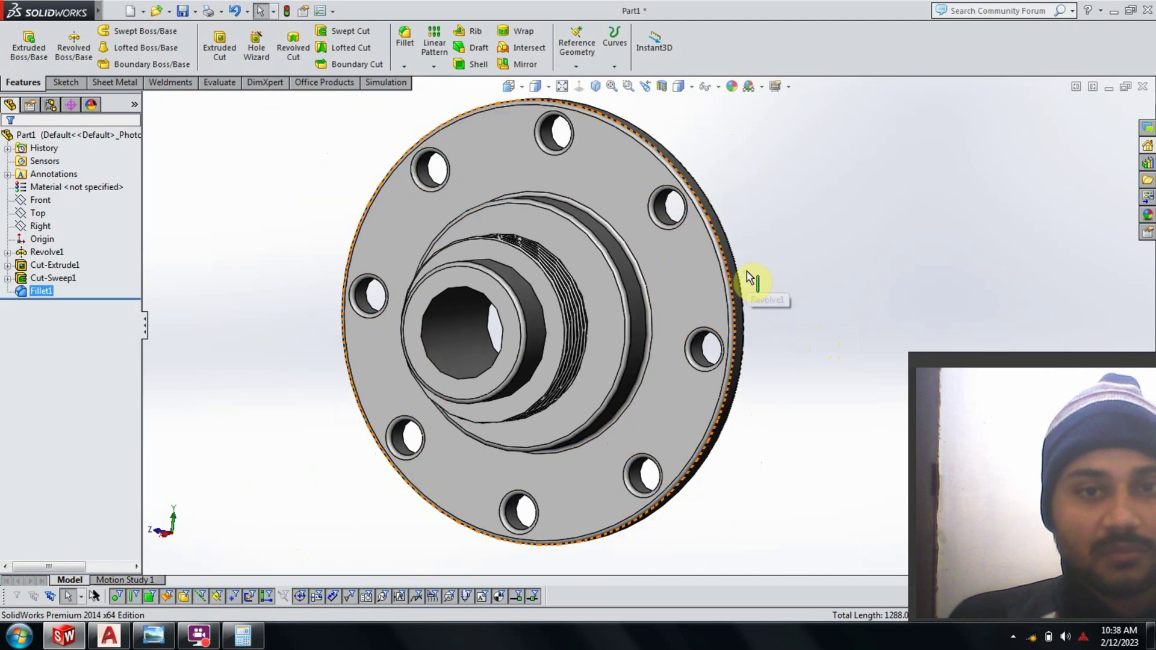
{"action": "scroll", "coordinate": [619, 304], "scroll_direction": "up", "scroll_amount": 2}
{"action": "mouse_move", "coordinate": [565, 341]}
{"action": "middle_mouse_down"}
{"action": "mouse_move", "coordinate": [678, 381]}
{"action": "mouse_move", "coordinate": [673, 330]}
{"action": "middle_mouse_up"}
{"action": "scroll", "coordinate": [652, 328], "scroll_direction": "down", "scroll_amount": 2}
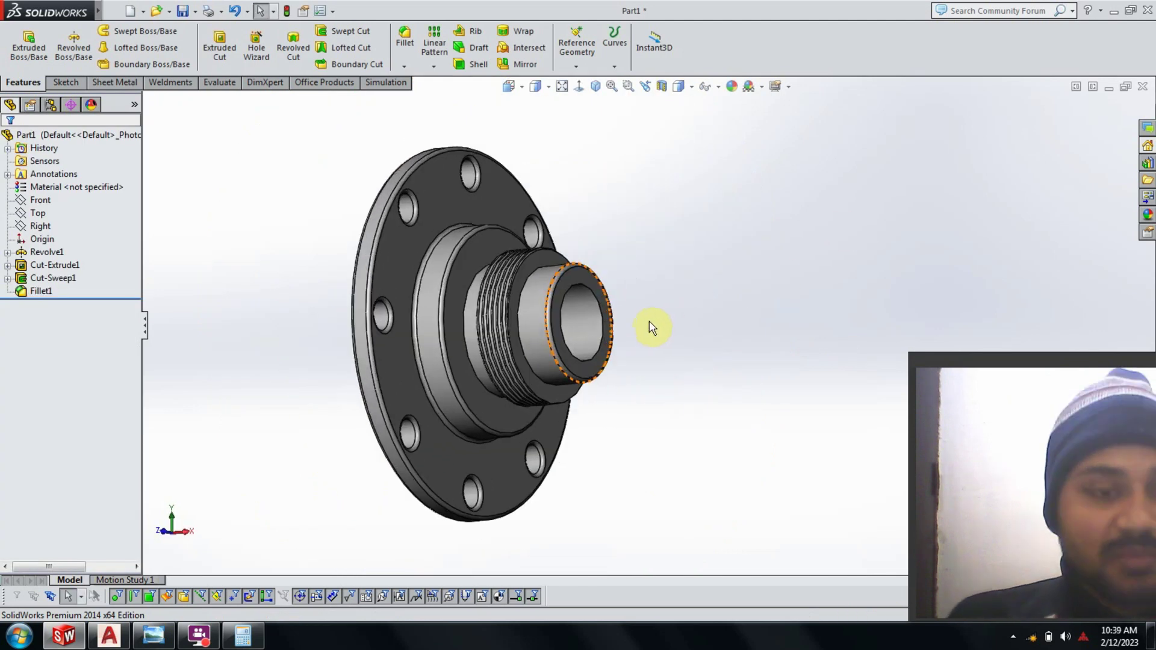
{"action": "left_click", "coordinate": [163, 639]}
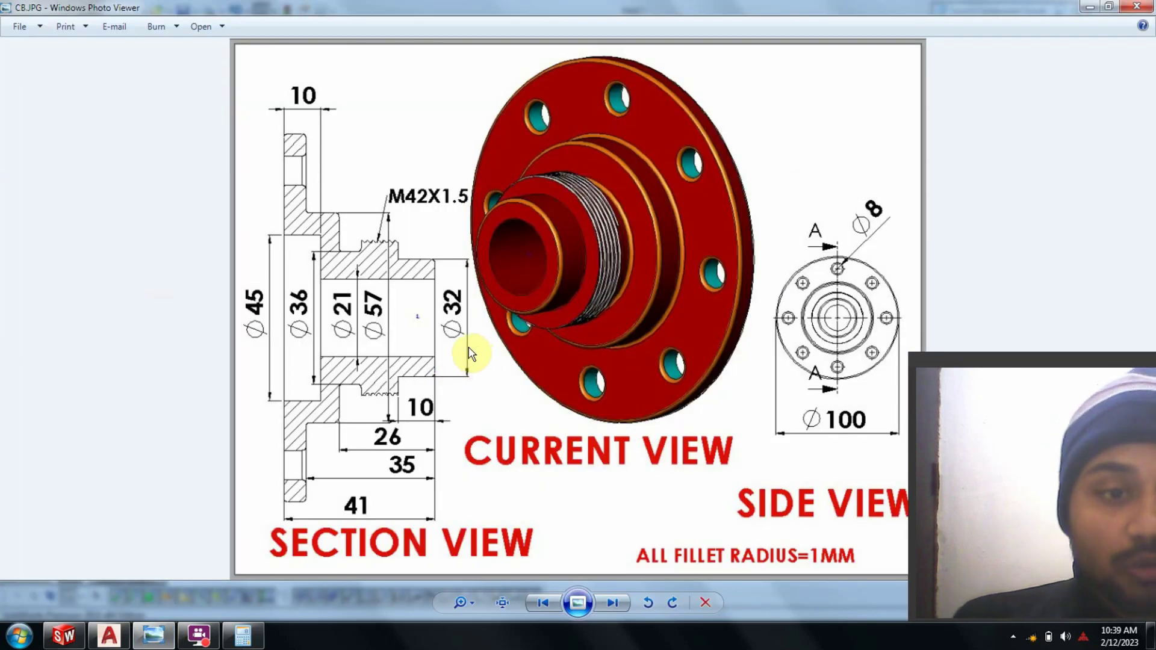
{"action": "left_click", "coordinate": [172, 636]}
{"action": "middle_click_drag", "start_coordinate": [615, 170], "coordinate": [609, 197]}
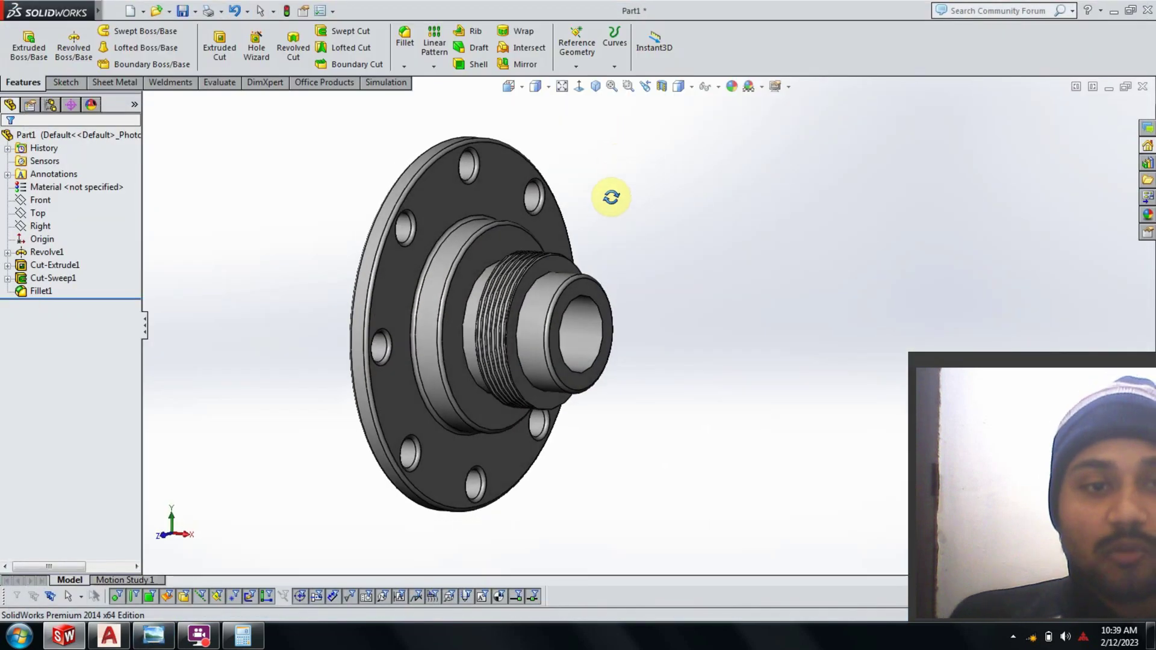
Apply a Front-plane section view and orbit to inspect the bore, steps and thread grooves
{"action": "left_click", "coordinate": [660, 88]}
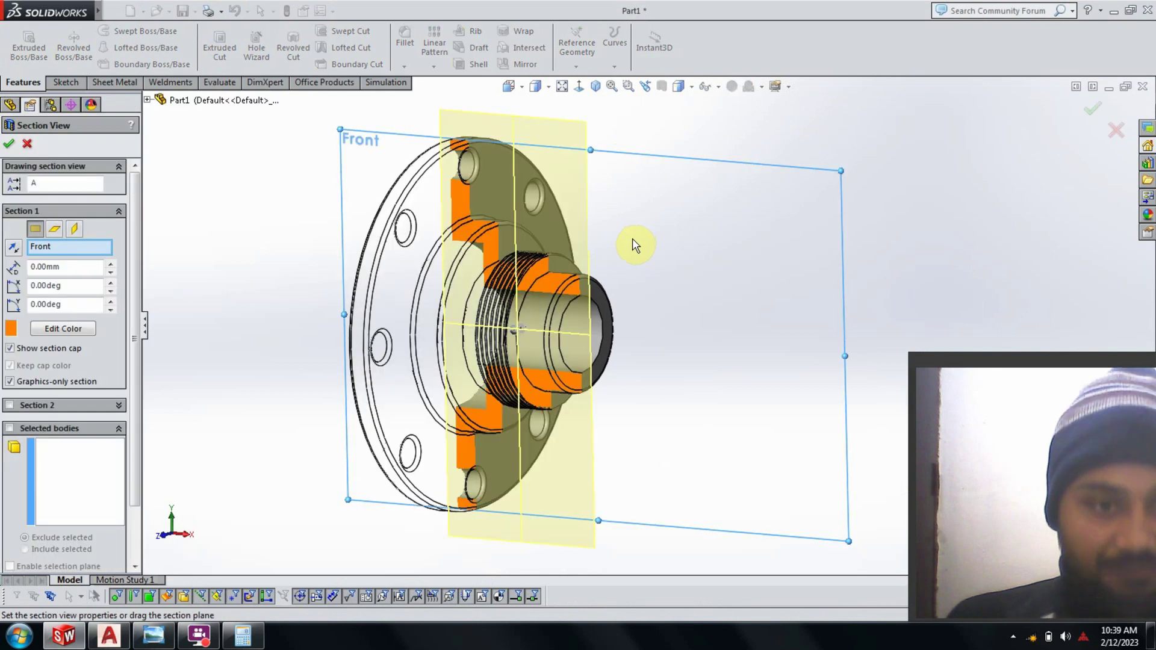
{"action": "mouse_move", "coordinate": [635, 244]}
{"action": "middle_mouse_down"}
{"action": "mouse_move", "coordinate": [717, 227]}
{"action": "mouse_move", "coordinate": [692, 237]}
{"action": "middle_mouse_up"}
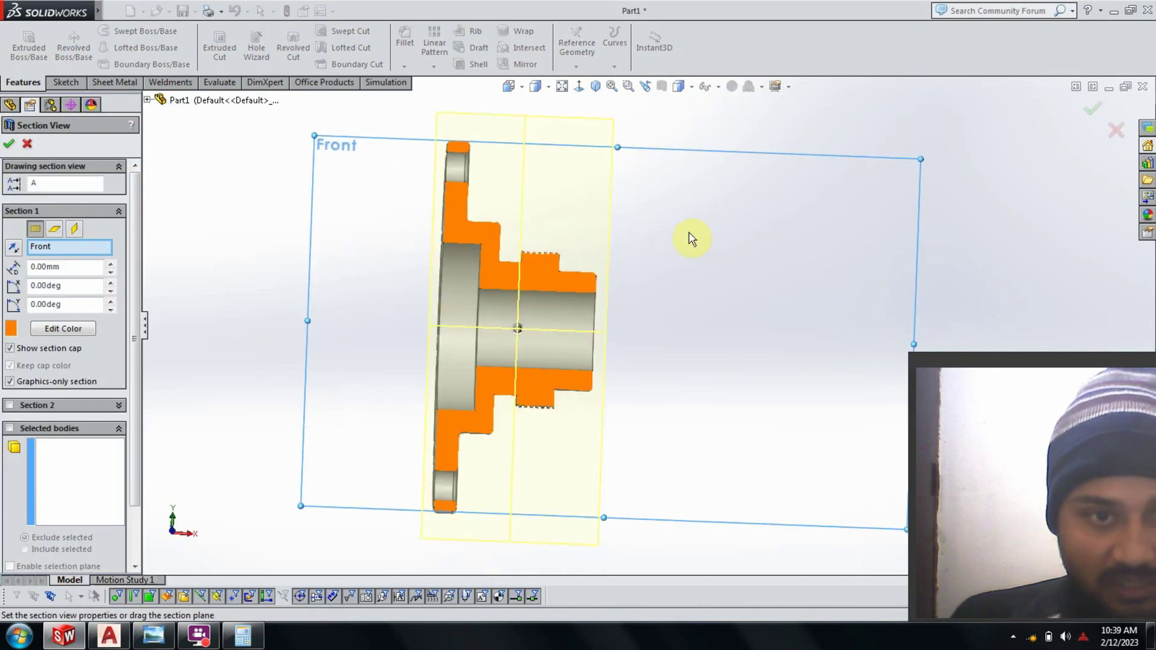
{"action": "scroll", "coordinate": [553, 346], "scroll_direction": "up", "scroll_amount": 3}
{"action": "middle_click_drag", "start_coordinate": [556, 340], "coordinate": [574, 308]}
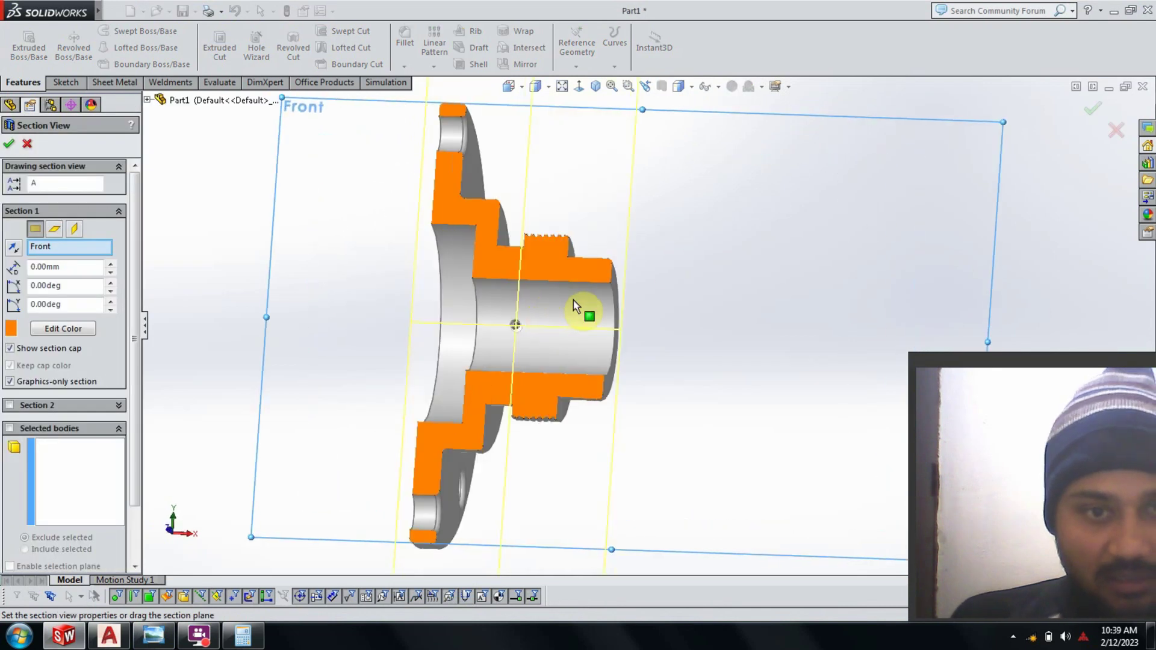
{"action": "left_click", "coordinate": [1095, 112]}
{"action": "mouse_move", "coordinate": [756, 261]}
{"action": "middle_mouse_down"}
{"action": "mouse_move", "coordinate": [781, 259]}
{"action": "mouse_move", "coordinate": [735, 338]}
{"action": "mouse_move", "coordinate": [791, 256]}
{"action": "mouse_move", "coordinate": [836, 485]}
{"action": "mouse_move", "coordinate": [749, 399]}
{"action": "mouse_move", "coordinate": [745, 379]}
{"action": "mouse_move", "coordinate": [835, 335]}
{"action": "mouse_move", "coordinate": [815, 413]}
{"action": "mouse_move", "coordinate": [634, 397]}
{"action": "mouse_move", "coordinate": [688, 459]}
{"action": "mouse_move", "coordinate": [747, 482]}
{"action": "mouse_move", "coordinate": [598, 339]}
{"action": "middle_mouse_up"}
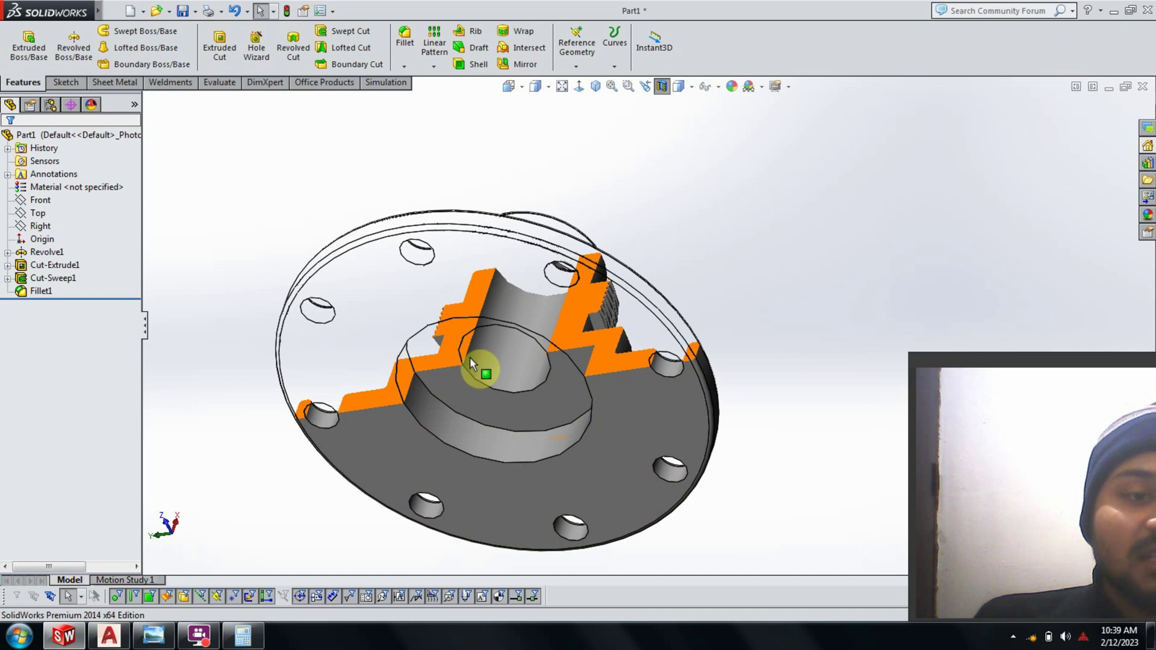
{"action": "mouse_move", "coordinate": [653, 374]}
{"action": "middle_mouse_down"}
{"action": "mouse_move", "coordinate": [738, 477]}
{"action": "mouse_move", "coordinate": [695, 518]}
{"action": "mouse_move", "coordinate": [712, 460]}
{"action": "mouse_move", "coordinate": [833, 454]}
{"action": "mouse_move", "coordinate": [749, 443]}
{"action": "mouse_move", "coordinate": [740, 415]}
{"action": "mouse_move", "coordinate": [766, 431]}
{"action": "mouse_move", "coordinate": [746, 476]}
{"action": "mouse_move", "coordinate": [692, 401]}
{"action": "mouse_move", "coordinate": [782, 478]}
{"action": "mouse_move", "coordinate": [679, 121]}
{"action": "middle_mouse_up"}
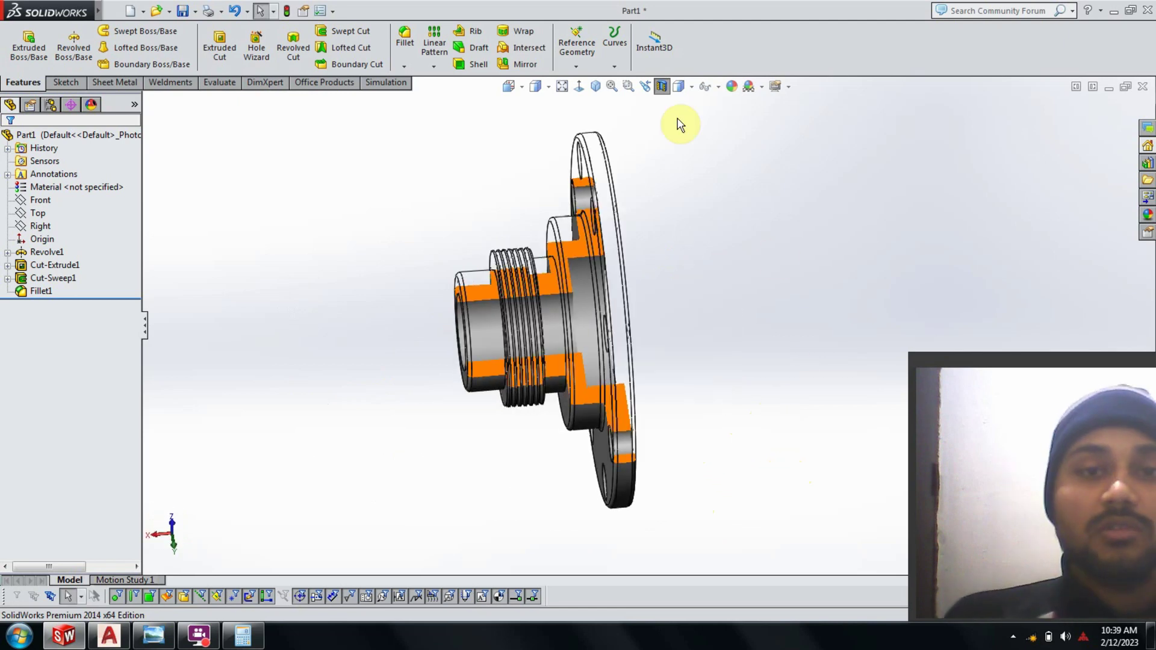
Turn off the section view to show the full hub, then bring up the CB.JPG reference drawing
{"action": "left_click", "coordinate": [662, 88]}
{"action": "mouse_move", "coordinate": [681, 297]}
{"action": "middle_mouse_down"}
{"action": "mouse_move", "coordinate": [701, 293]}
{"action": "mouse_move", "coordinate": [740, 338]}
{"action": "mouse_move", "coordinate": [774, 201]}
{"action": "mouse_move", "coordinate": [865, 260]}
{"action": "middle_mouse_up"}
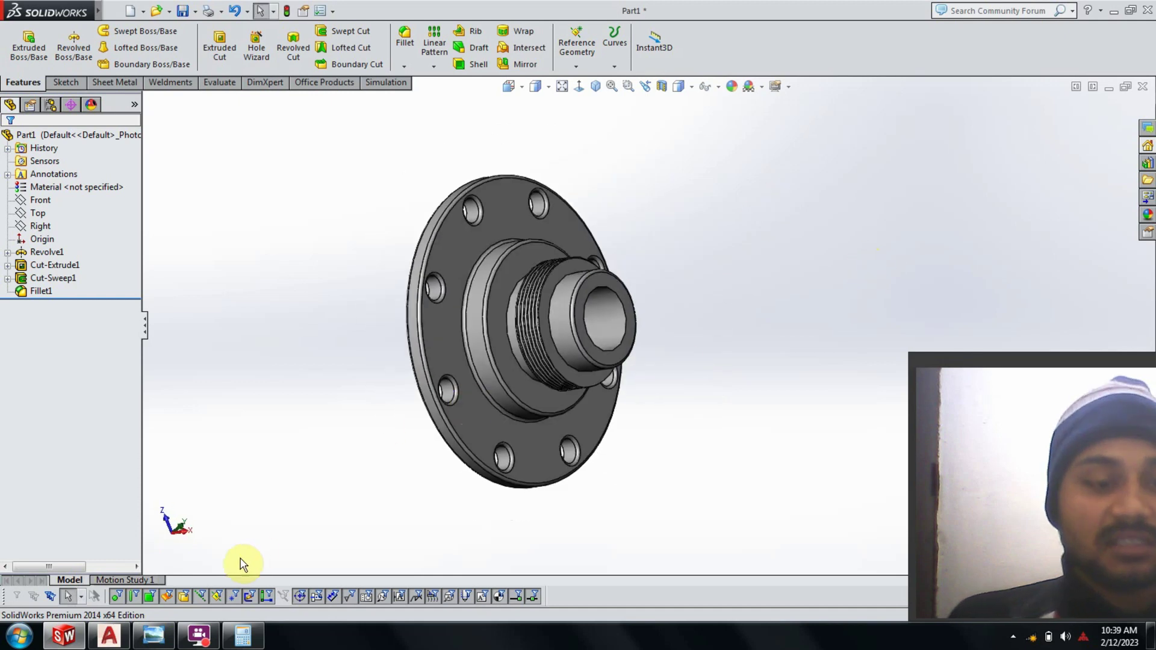
{"action": "left_click", "coordinate": [155, 637]}
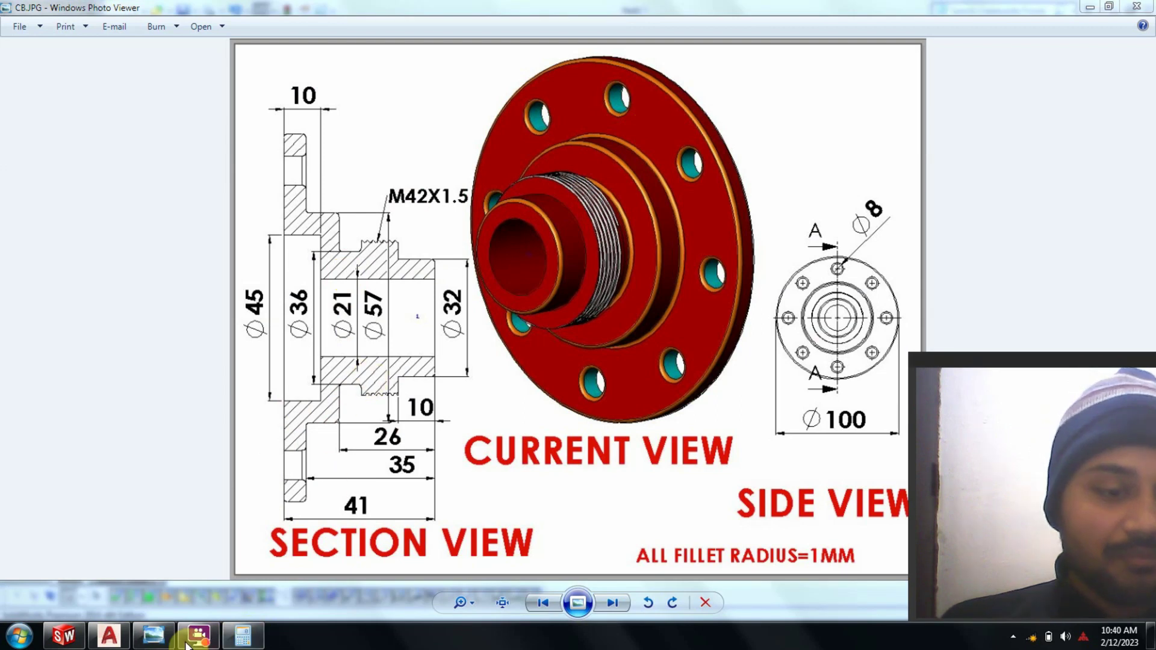
Apply a red appearance to the Revolve1 feature, colouring the whole hub body red
{"action": "left_click", "coordinate": [87, 641]}
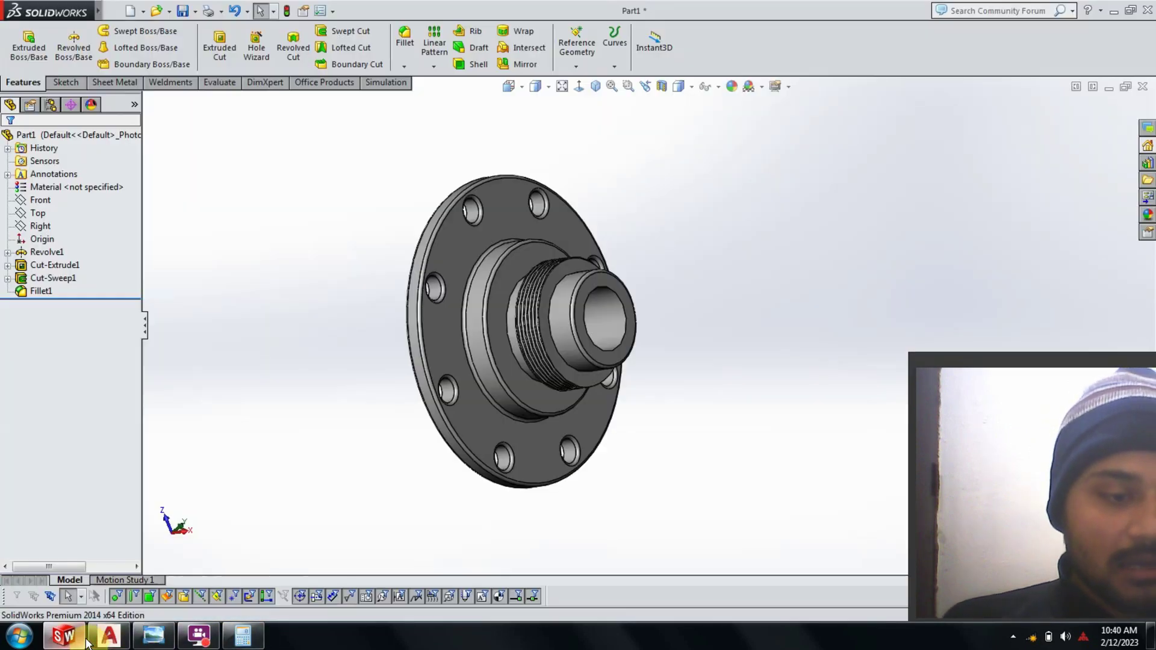
{"action": "left_click", "coordinate": [42, 253]}
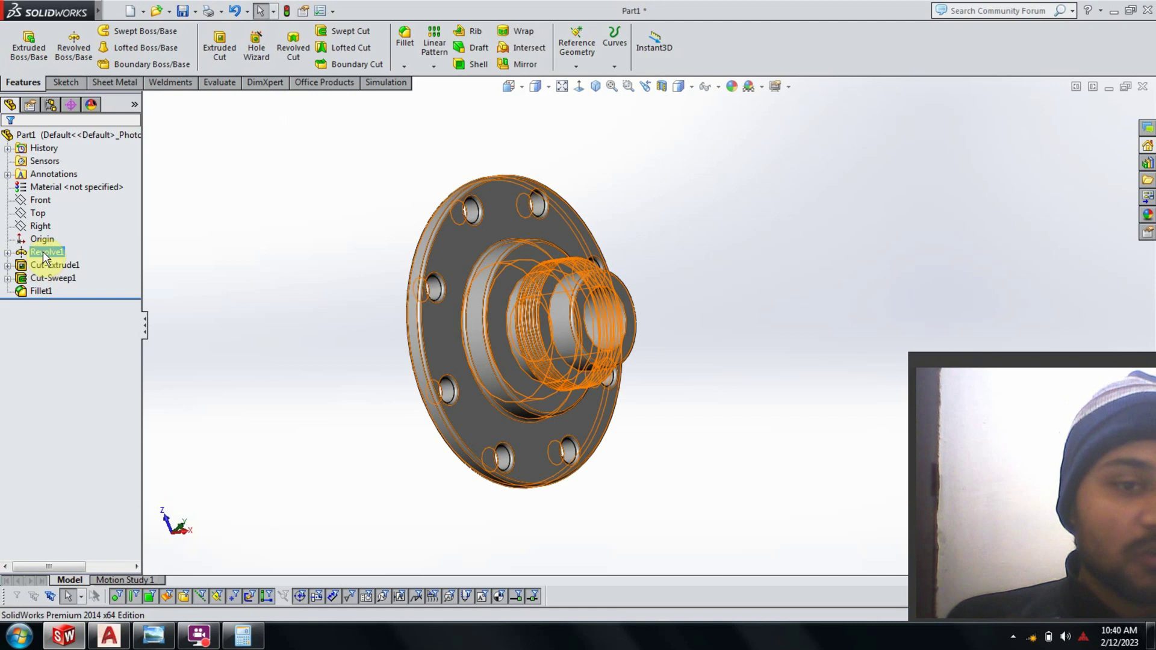
{"action": "right_click", "coordinate": [44, 257]}
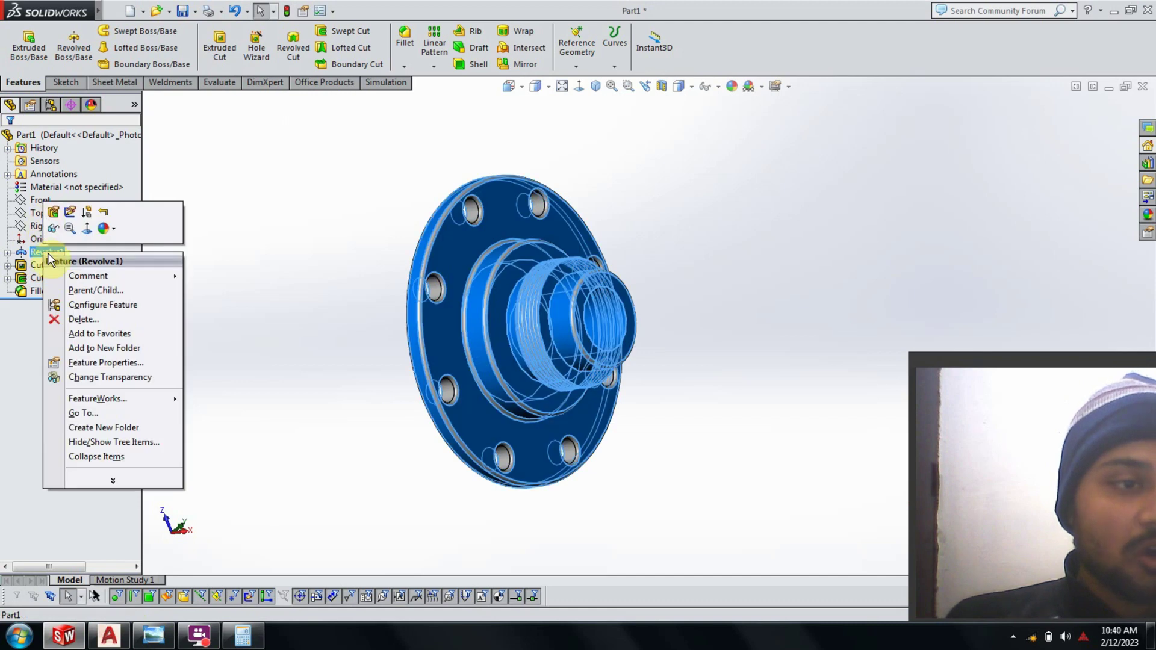
{"action": "left_click", "coordinate": [100, 240]}
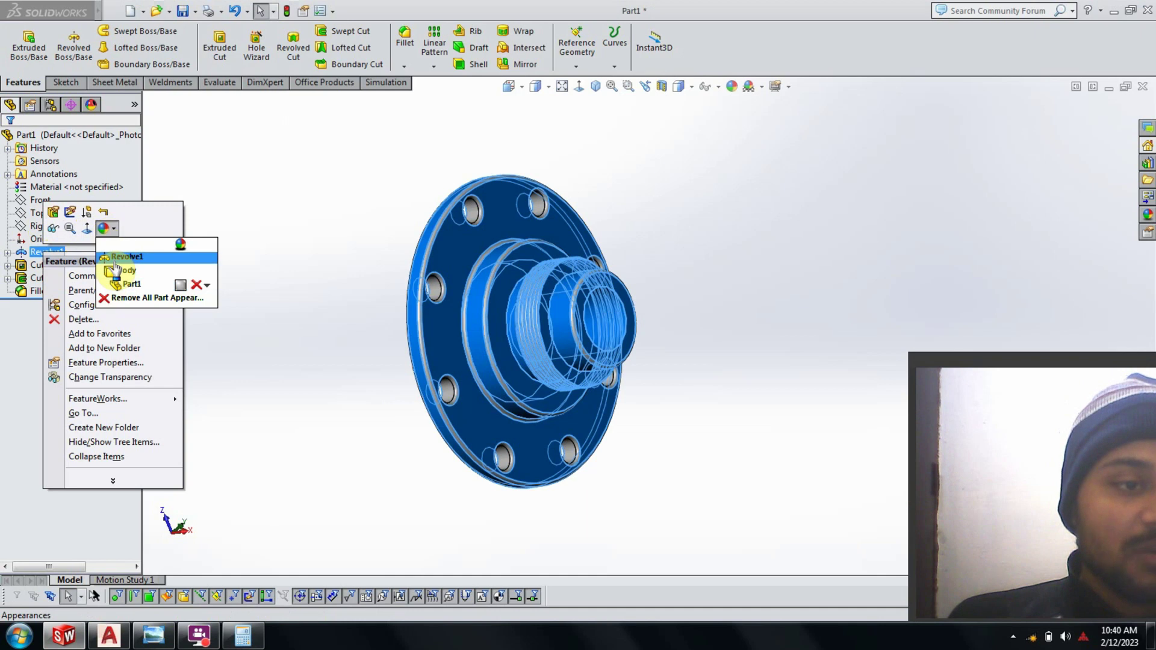
{"action": "left_click", "coordinate": [189, 357]}
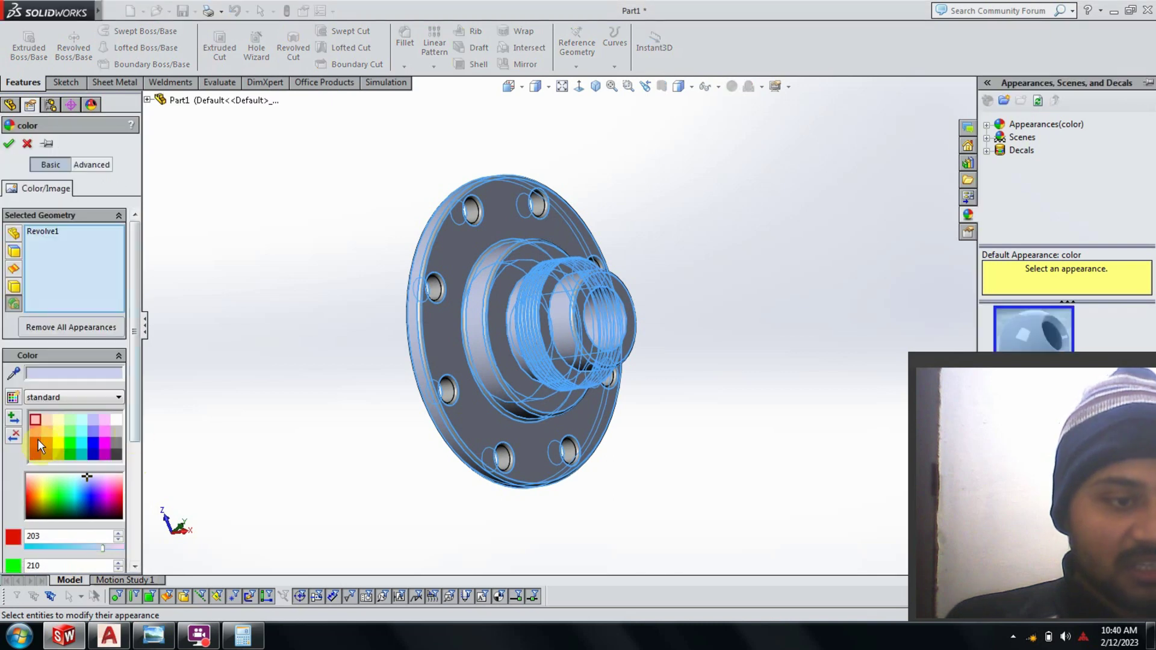
{"action": "left_click", "coordinate": [38, 446]}
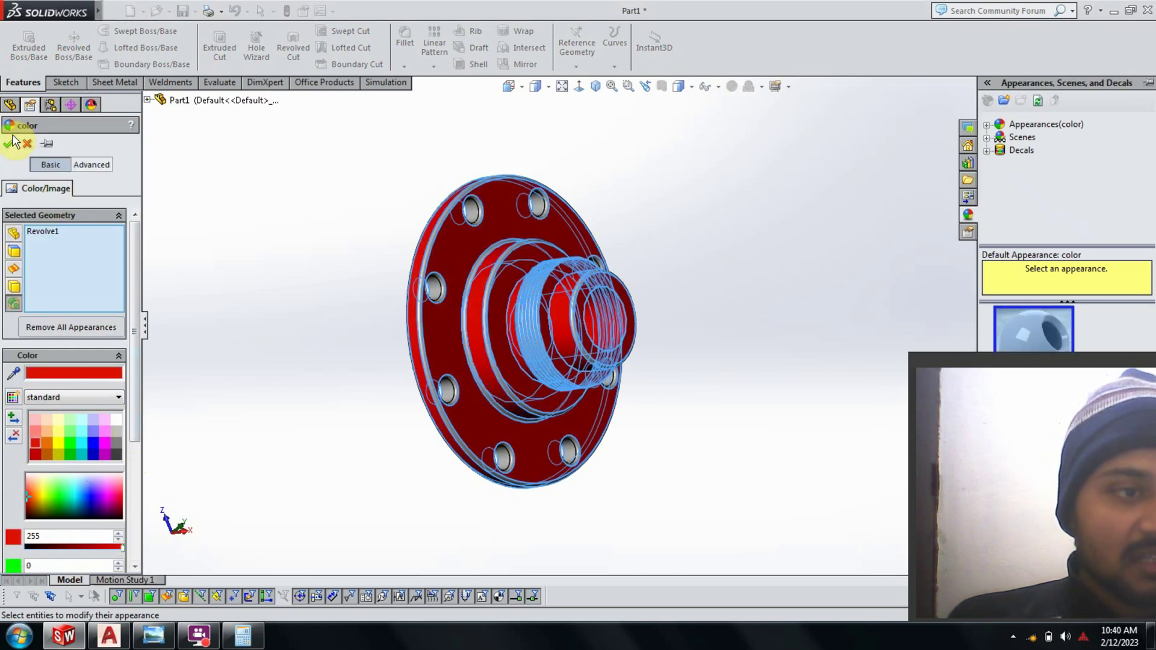
{"action": "left_click", "coordinate": [10, 143]}
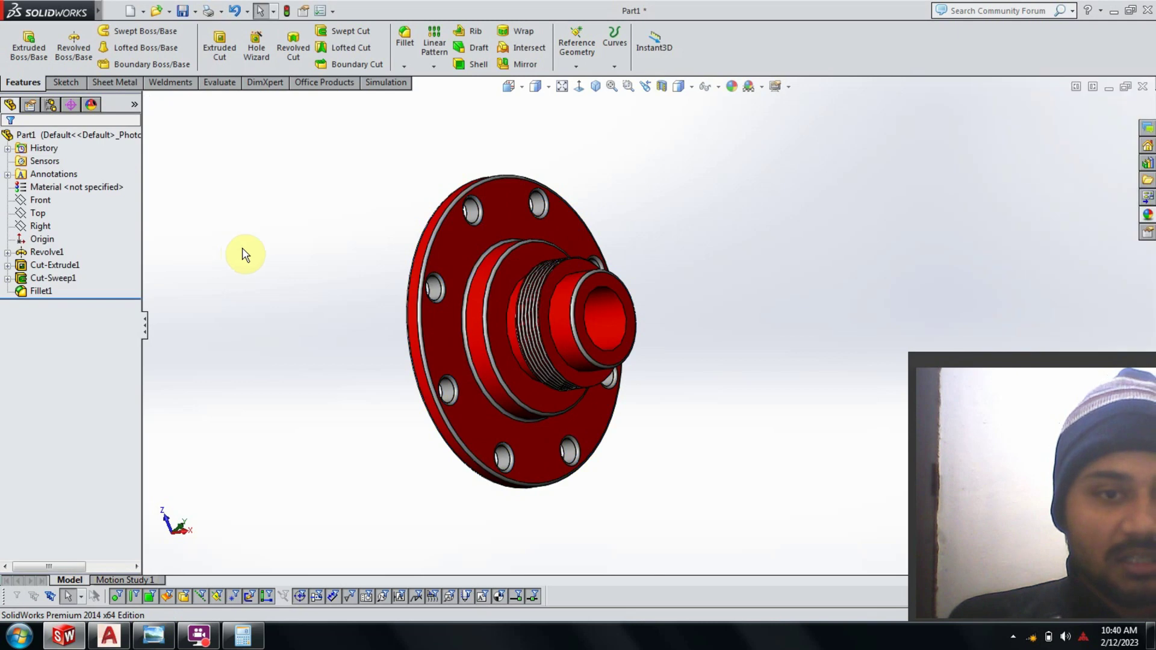
Give the Cut-Extrude1 bolt holes a cyan appearance, then bring up the reference drawing
{"action": "left_click", "coordinate": [51, 267]}
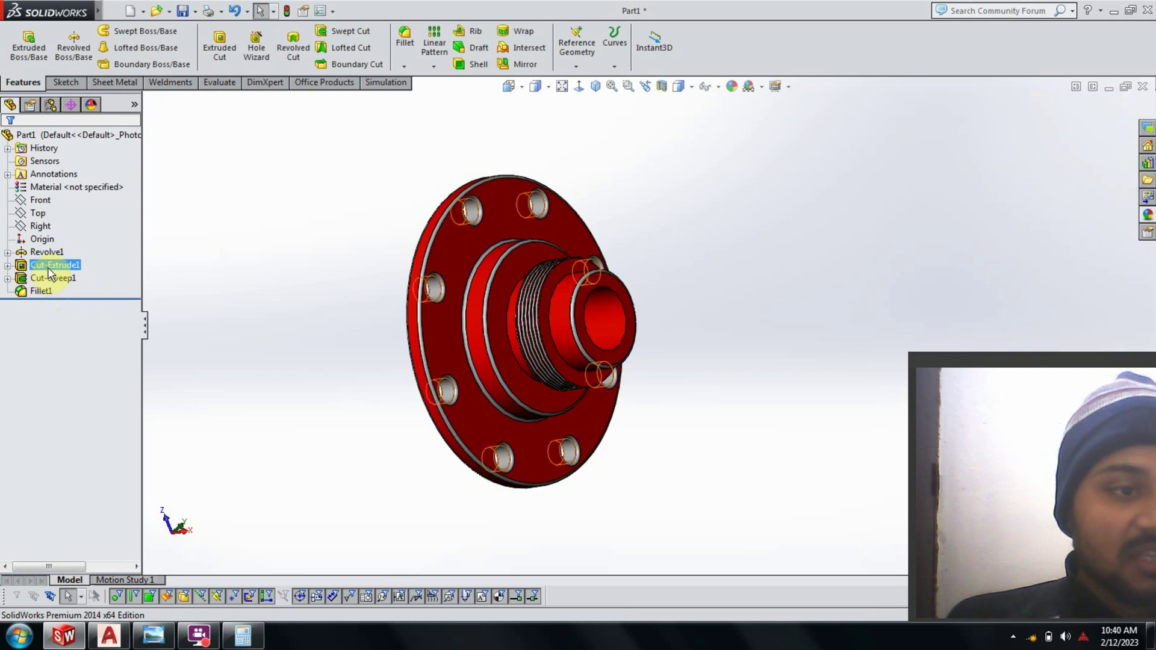
{"action": "key", "text": "Escape"}
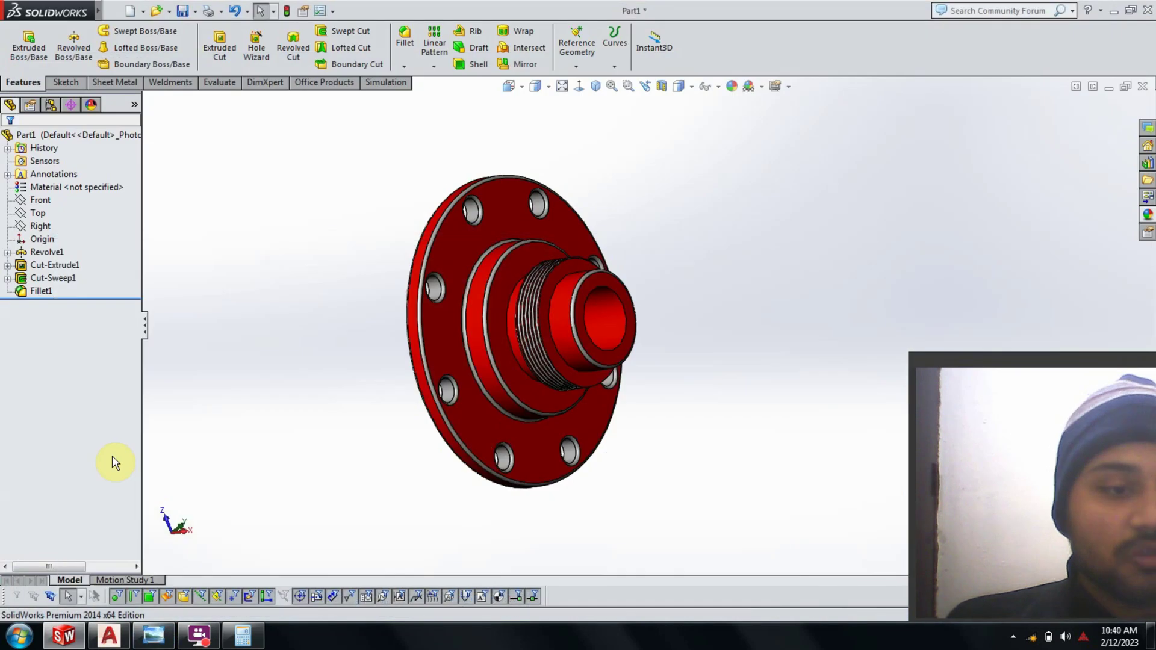
{"action": "right_click", "coordinate": [48, 267]}
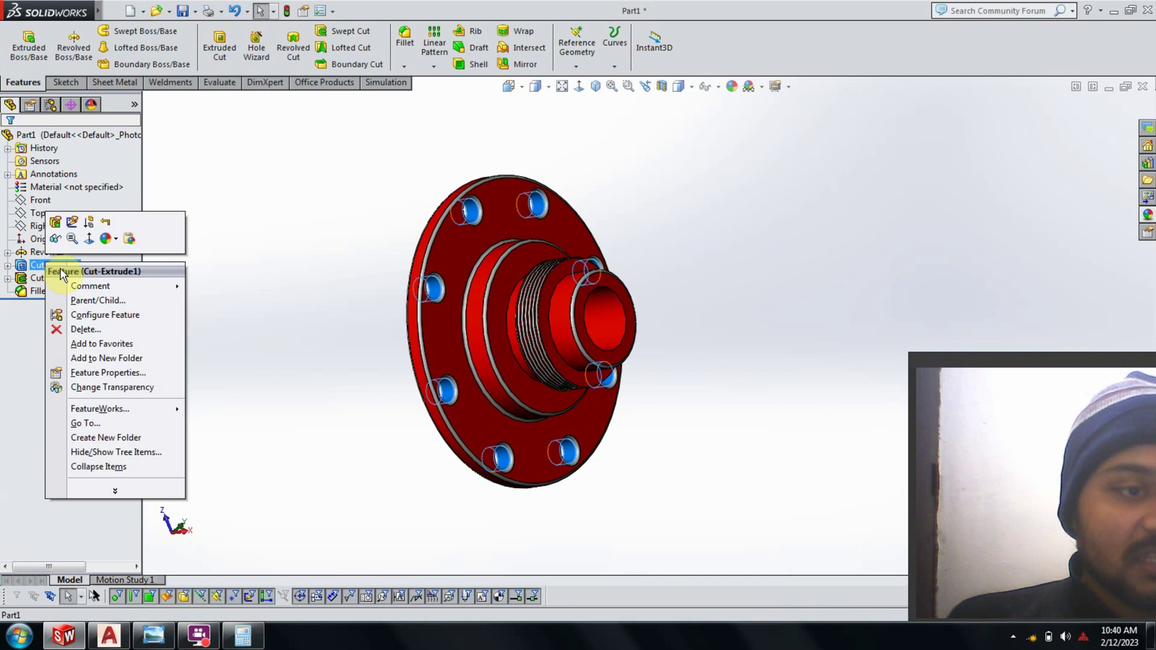
{"action": "left_click", "coordinate": [107, 239]}
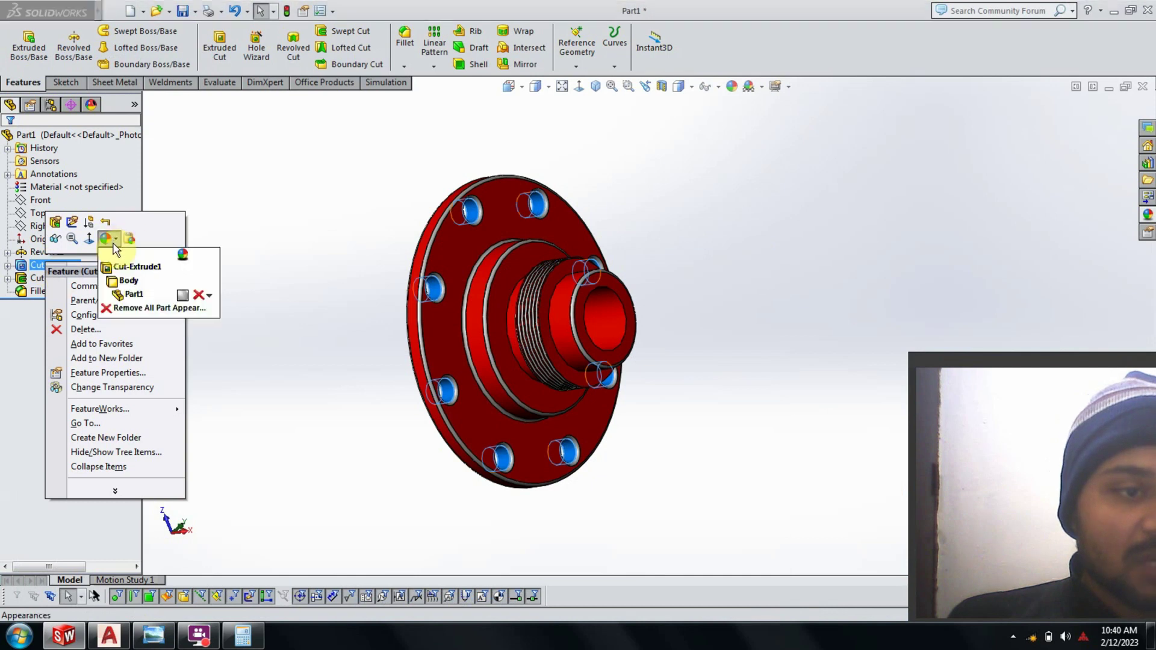
{"action": "left_click", "coordinate": [130, 294]}
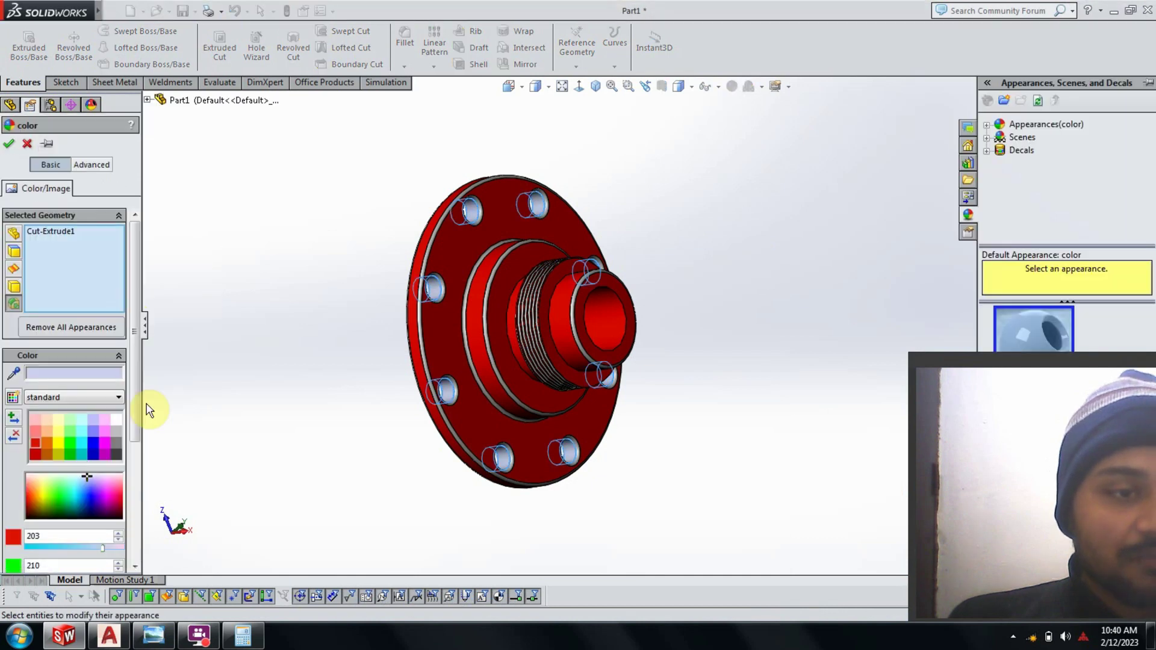
{"action": "left_click", "coordinate": [83, 445]}
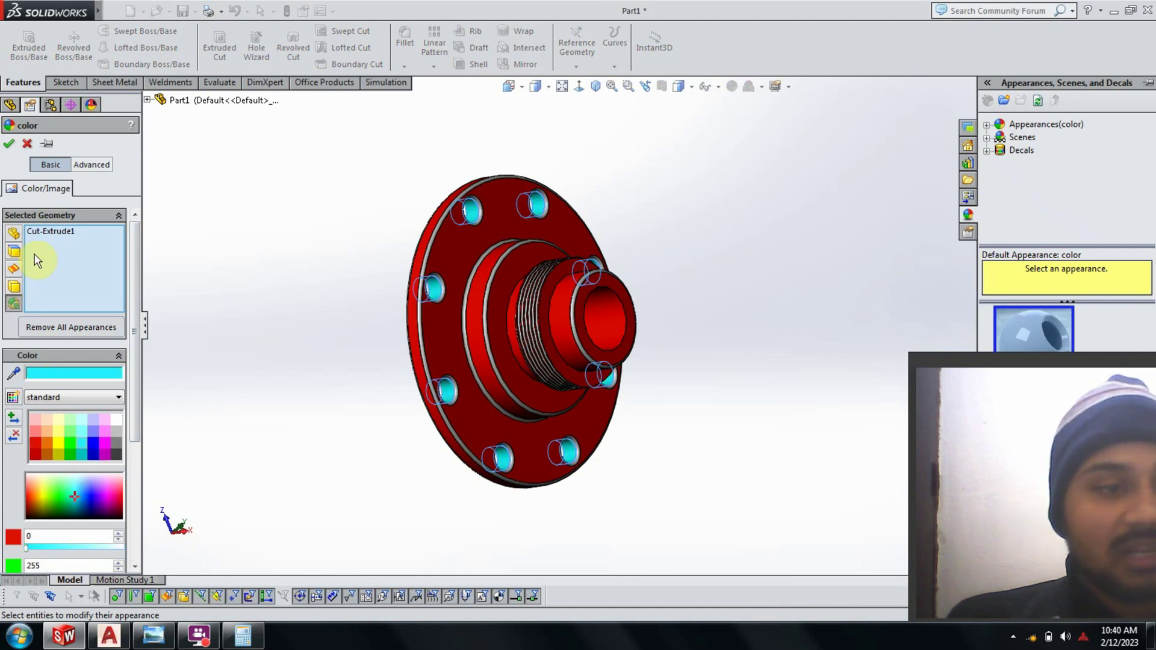
{"action": "left_click", "coordinate": [9, 144]}
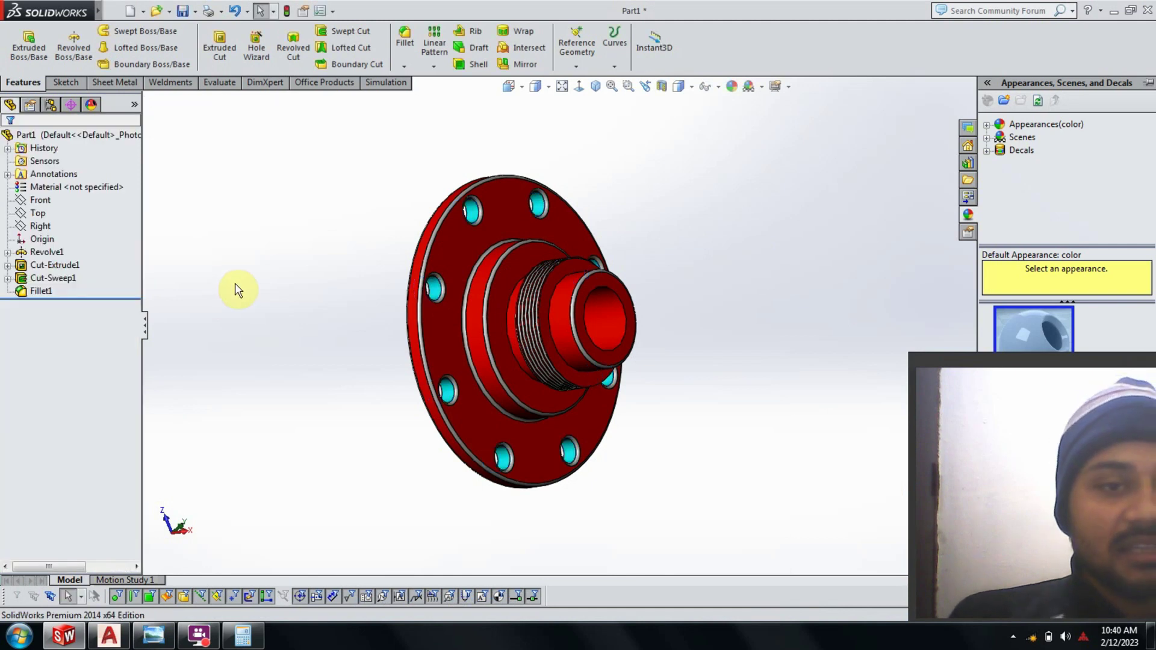
{"action": "left_click", "coordinate": [153, 635]}
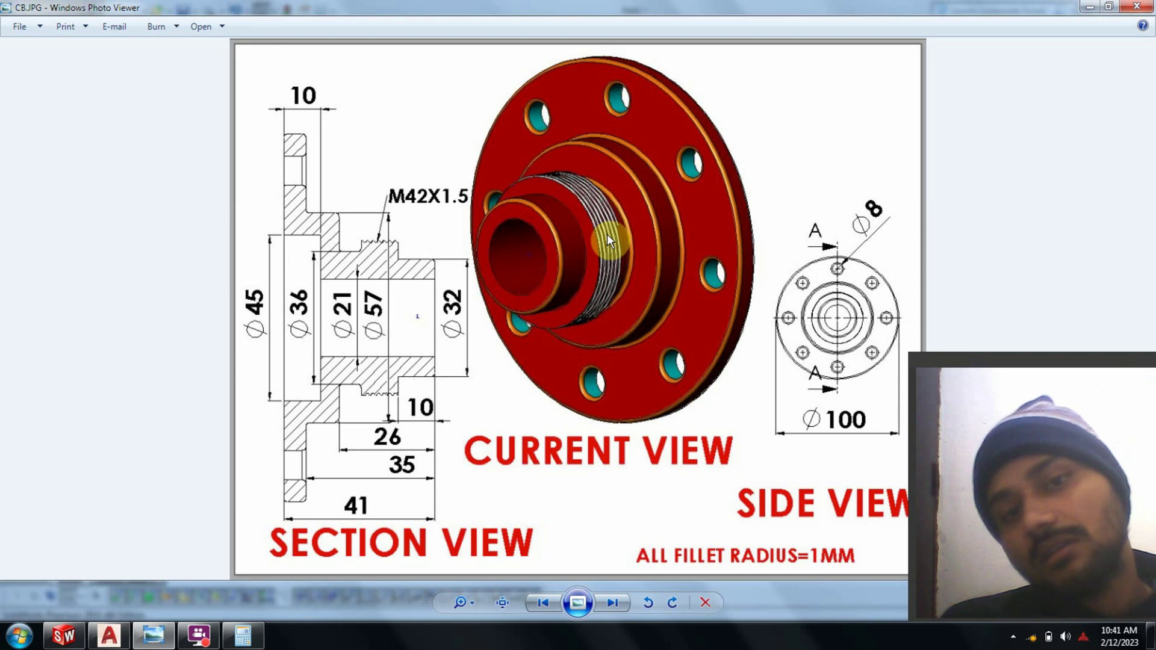
Apply a grey appearance to the Cut-Sweep1 thread feature
{"action": "left_click", "coordinate": [156, 635]}
{"action": "left_click", "coordinate": [61, 278]}
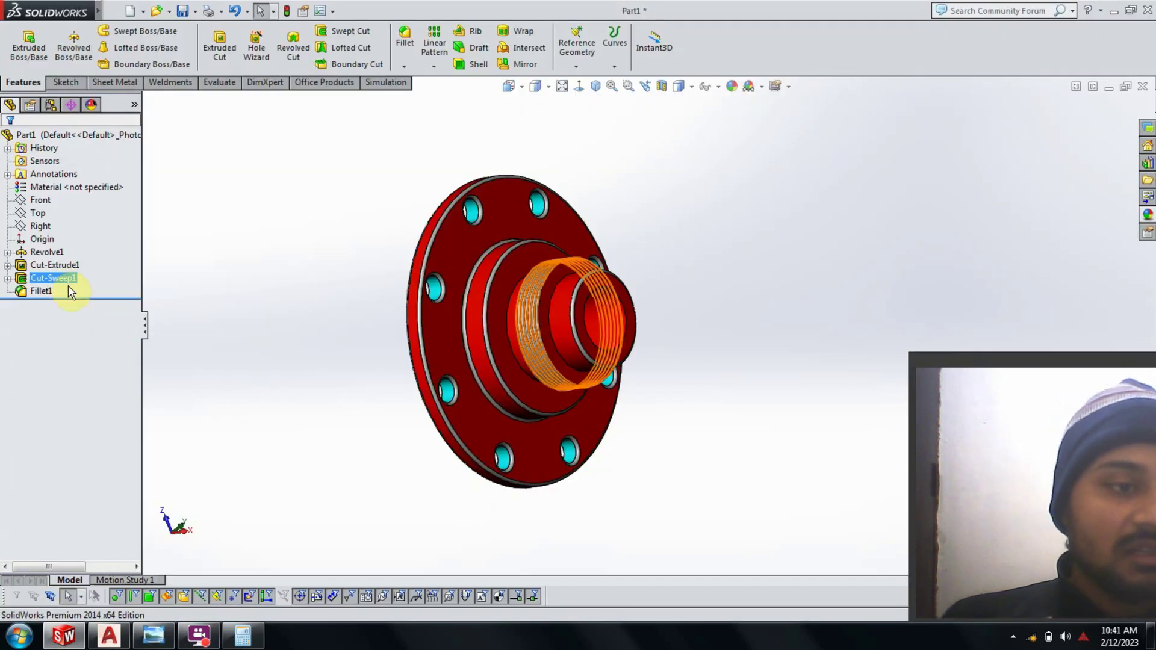
{"action": "right_click", "coordinate": [65, 280]}
{"action": "left_click", "coordinate": [123, 258]}
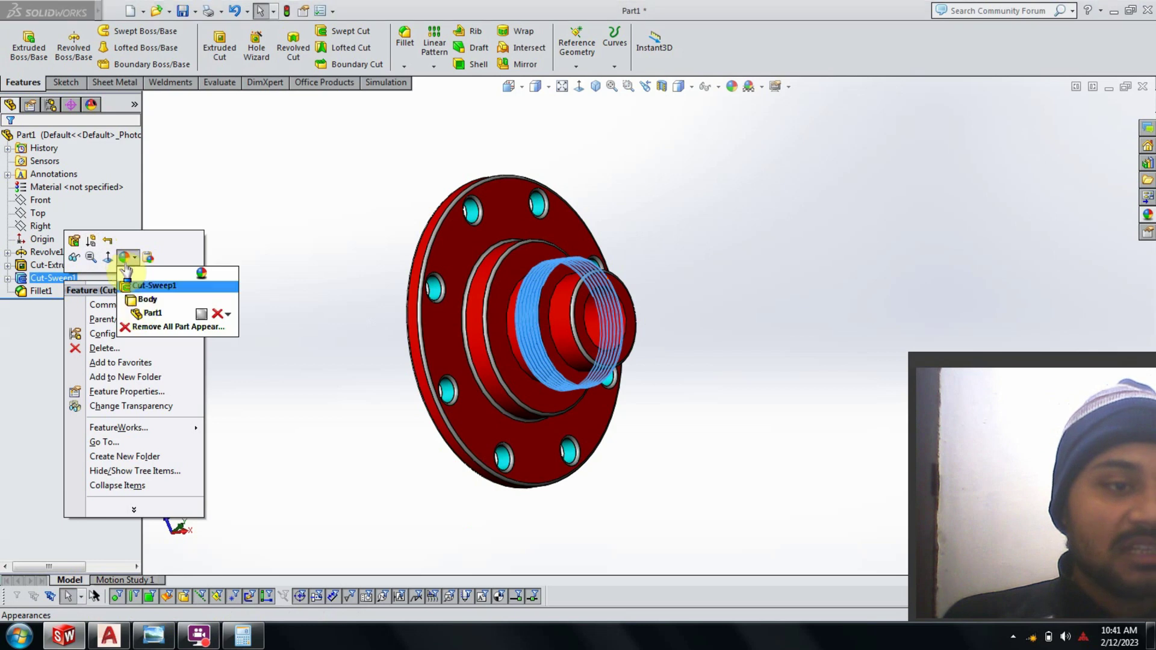
{"action": "left_click", "coordinate": [139, 288]}
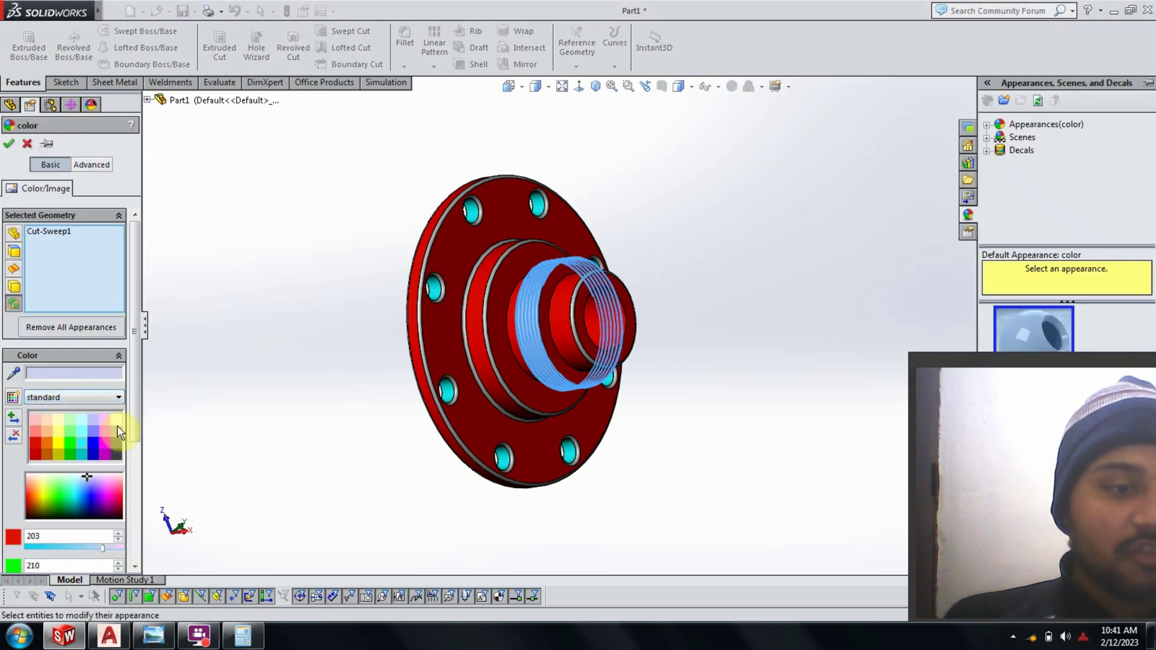
{"action": "left_click", "coordinate": [119, 428]}
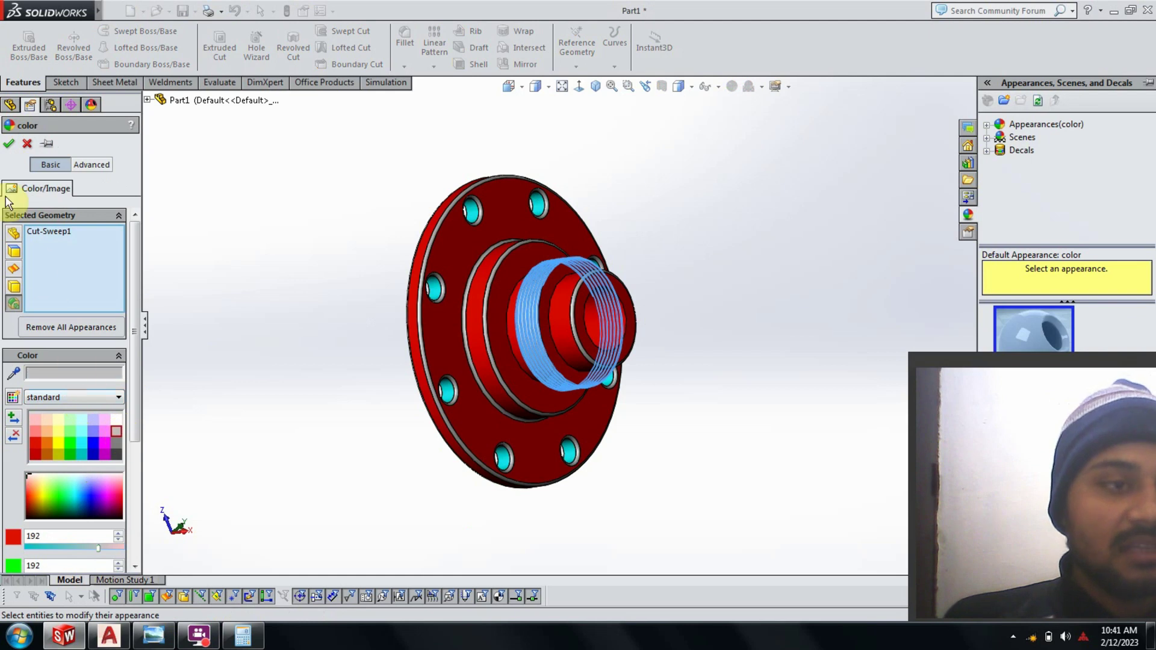
{"action": "key", "text": "Return"}
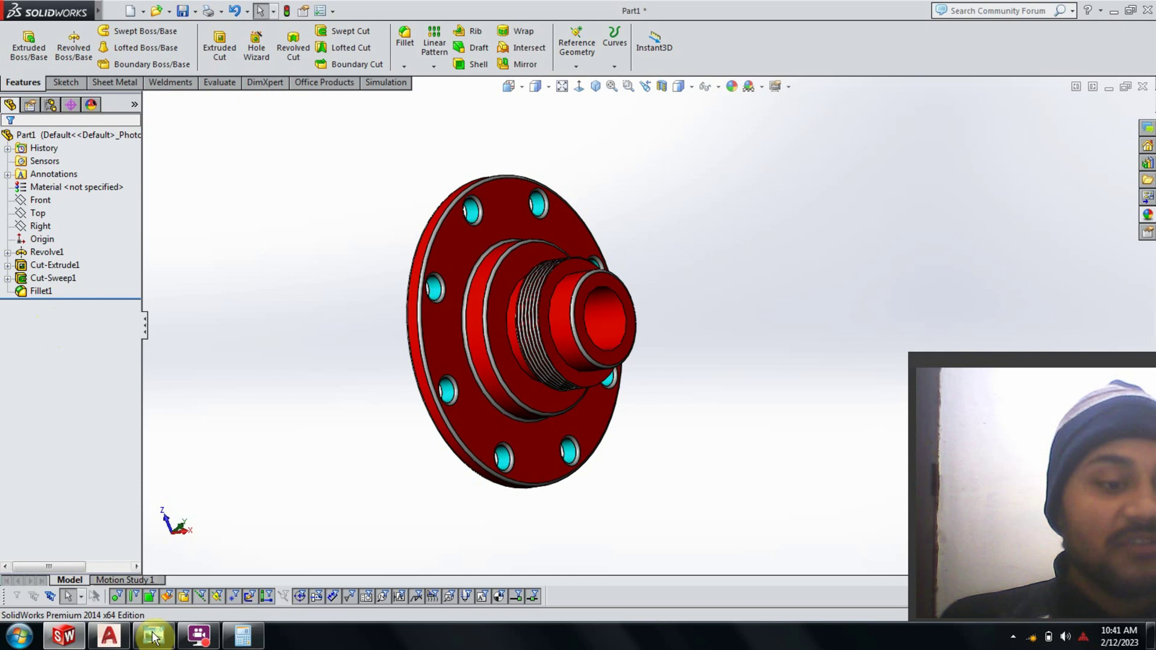
Compare the model with the reference drawing in Photo Viewer, then return to SolidWorks
{"action": "left_click", "coordinate": [168, 637]}
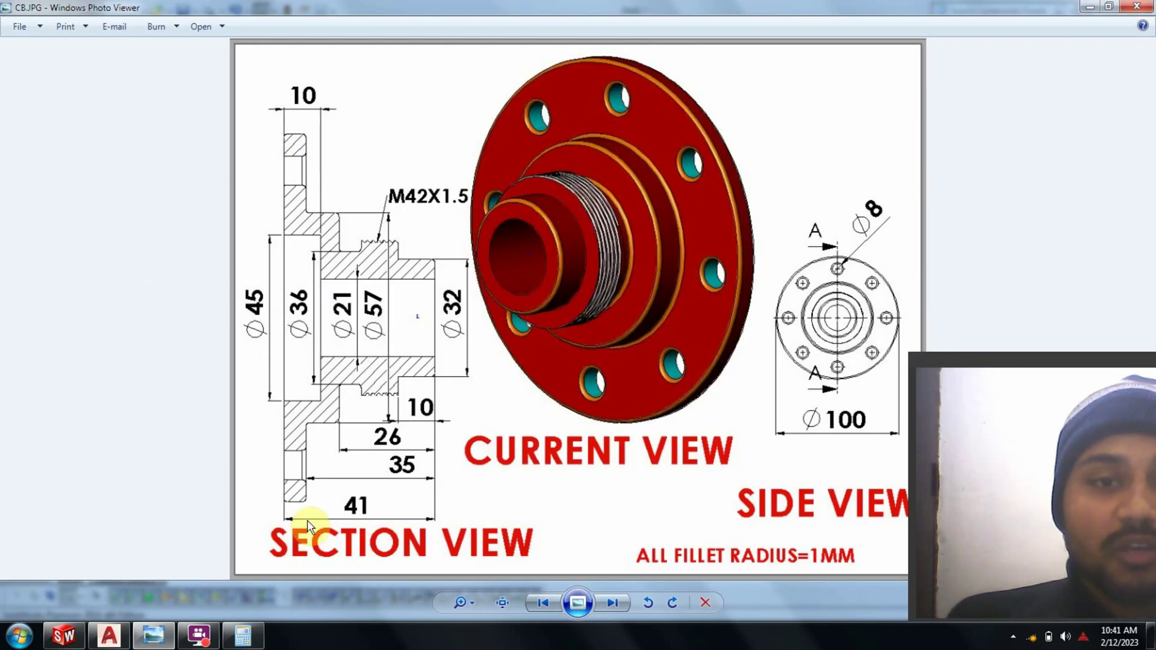
{"action": "left_click", "coordinate": [169, 637]}
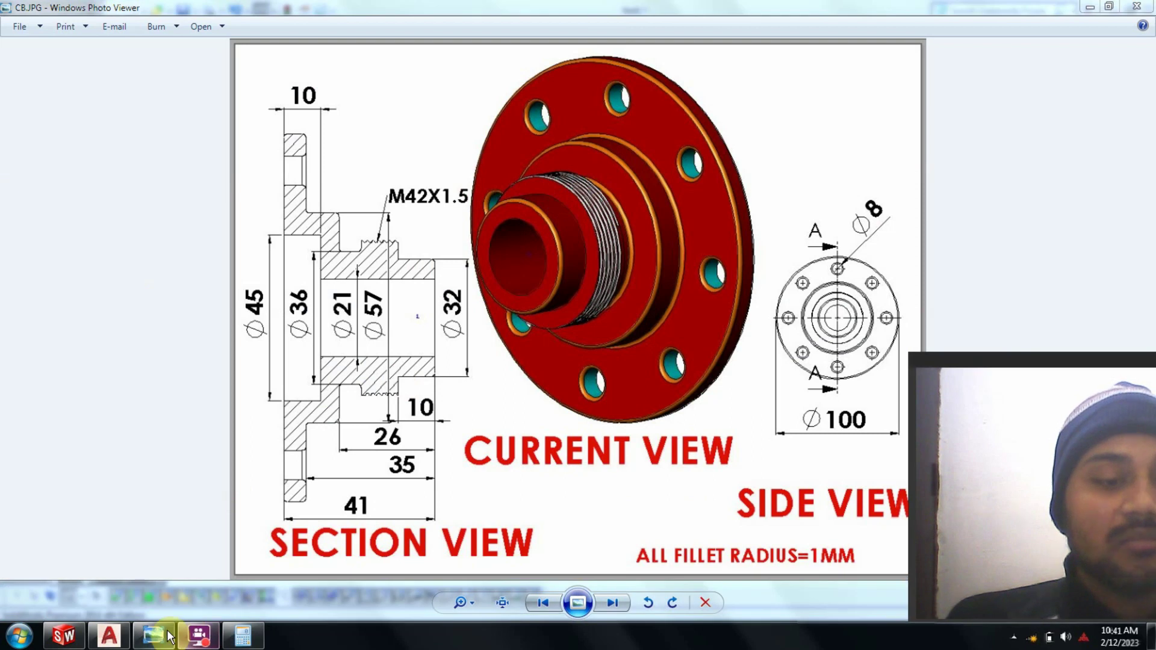
{"action": "left_click", "coordinate": [168, 636]}
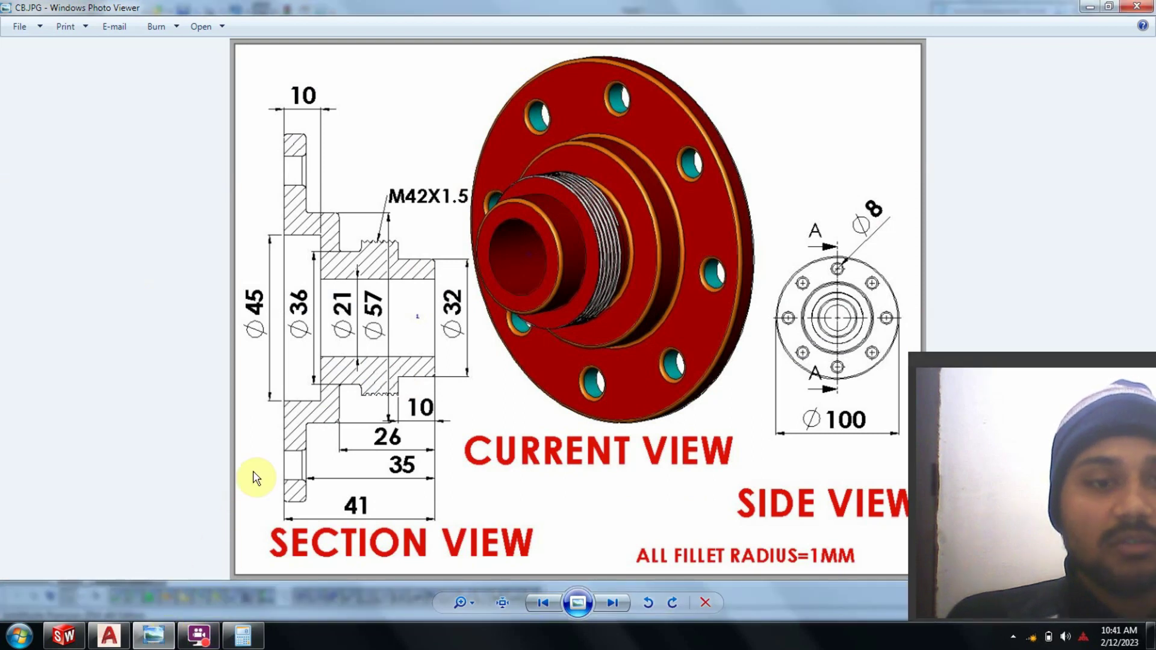
{"action": "left_click", "coordinate": [65, 637]}
Apply an orange appearance to the Fillet1 rounded edges
{"action": "left_click", "coordinate": [41, 291]}
{"action": "right_click", "coordinate": [51, 296]}
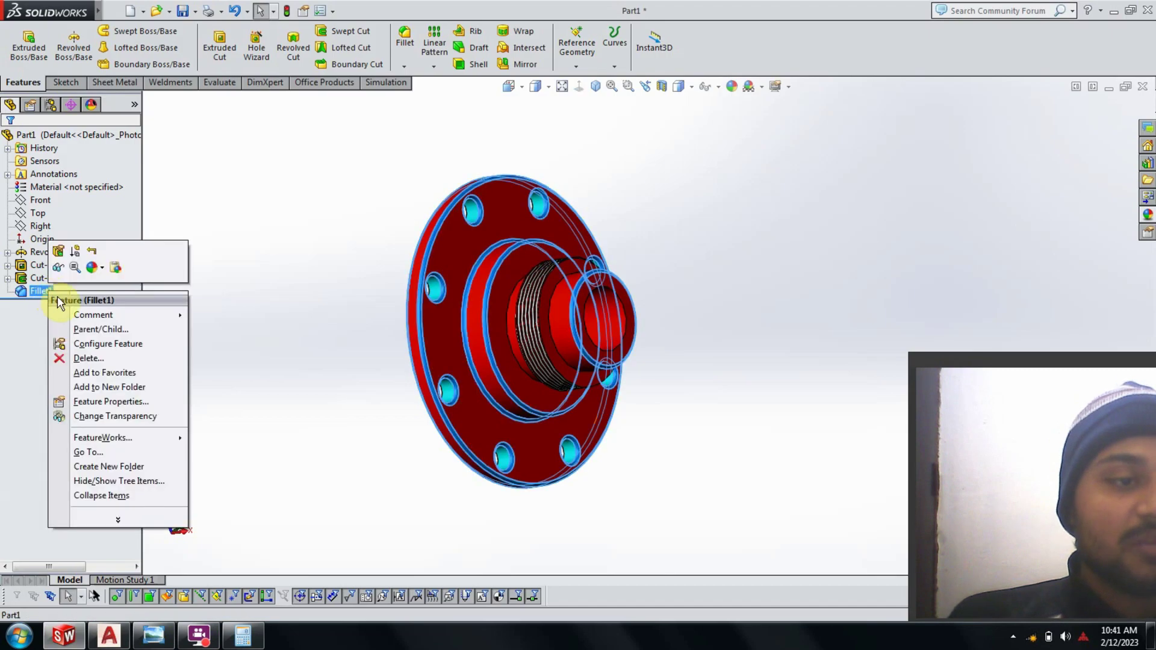
{"action": "left_click", "coordinate": [100, 272]}
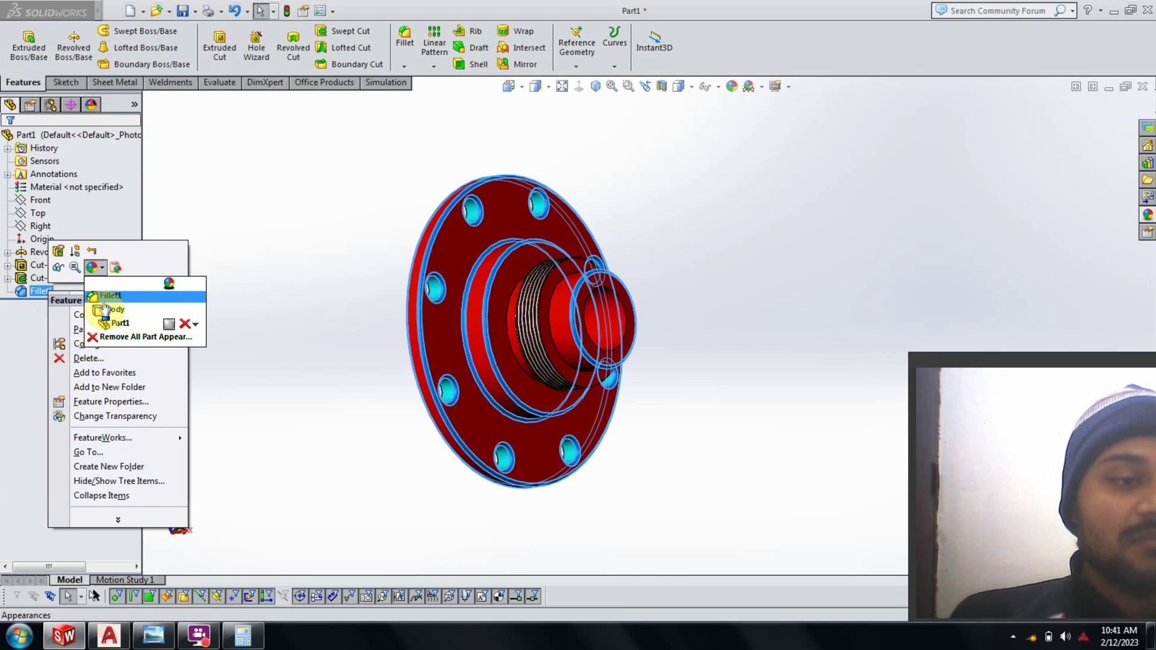
{"action": "left_click", "coordinate": [103, 297]}
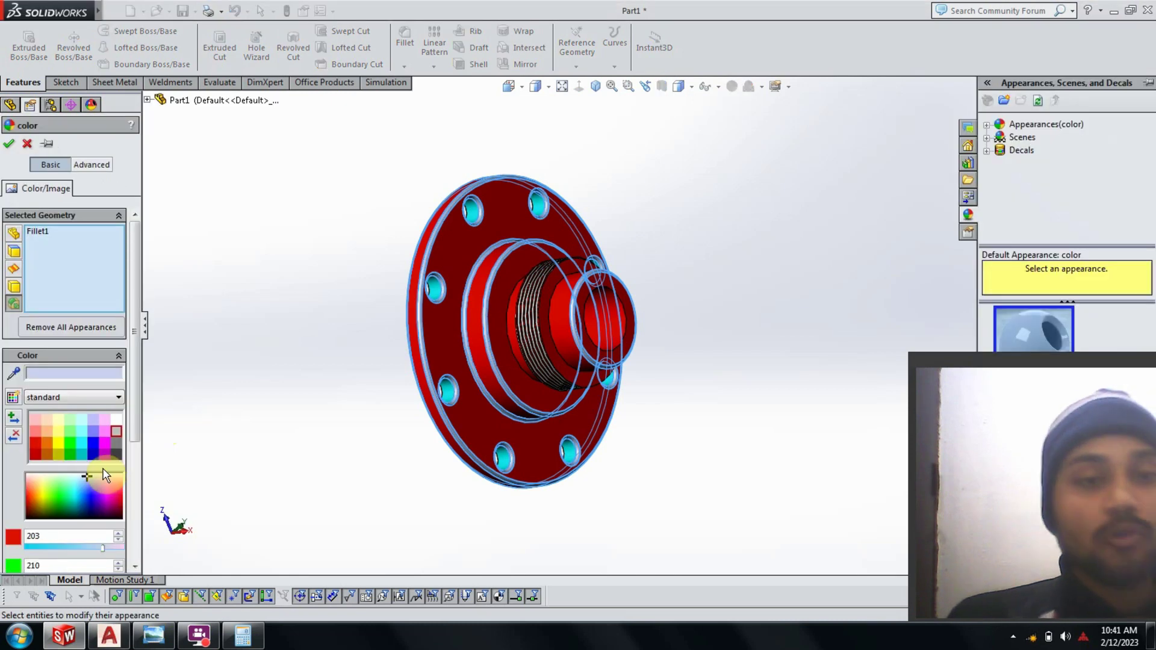
{"action": "left_click", "coordinate": [47, 445]}
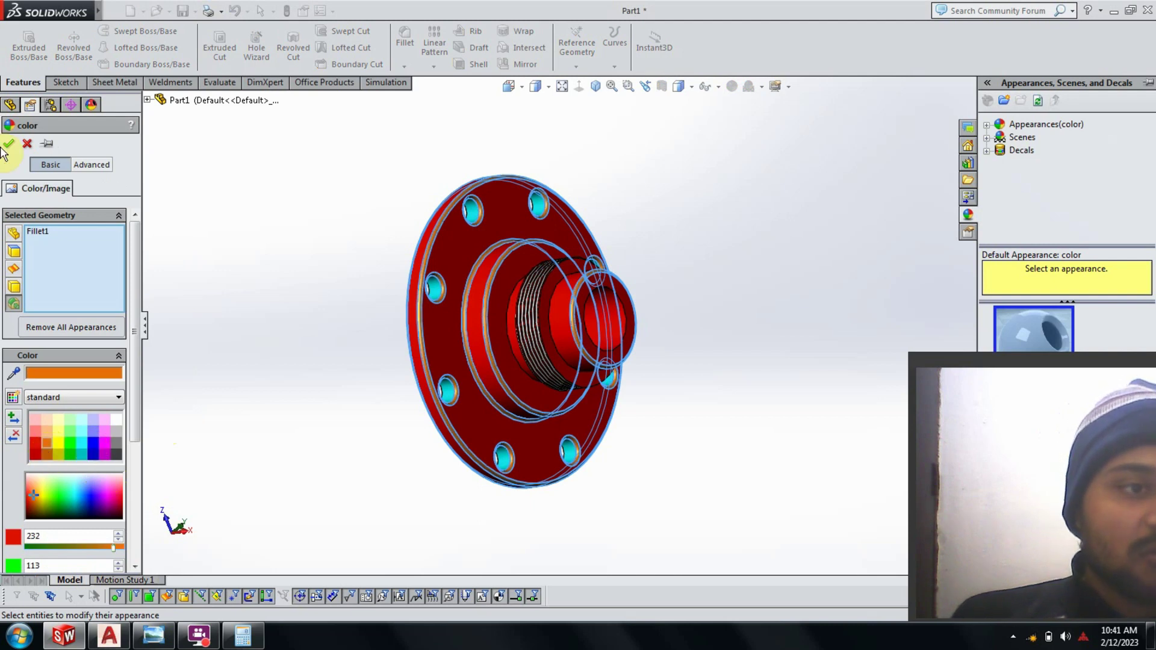
{"action": "left_click", "coordinate": [8, 143]}
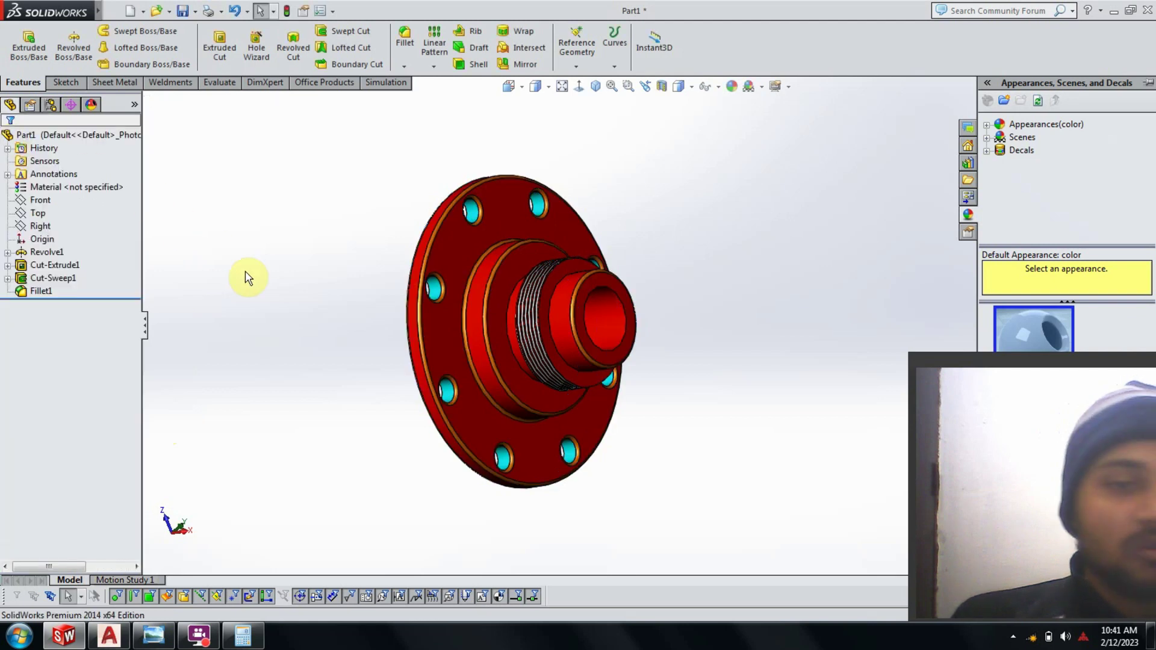
{"action": "mouse_move", "coordinate": [616, 337]}
{"action": "middle_mouse_down"}
{"action": "mouse_move", "coordinate": [767, 404]}
{"action": "mouse_move", "coordinate": [608, 338]}
{"action": "mouse_move", "coordinate": [590, 377]}
{"action": "mouse_move", "coordinate": [645, 383]}
{"action": "mouse_move", "coordinate": [584, 347]}
{"action": "middle_mouse_up"}
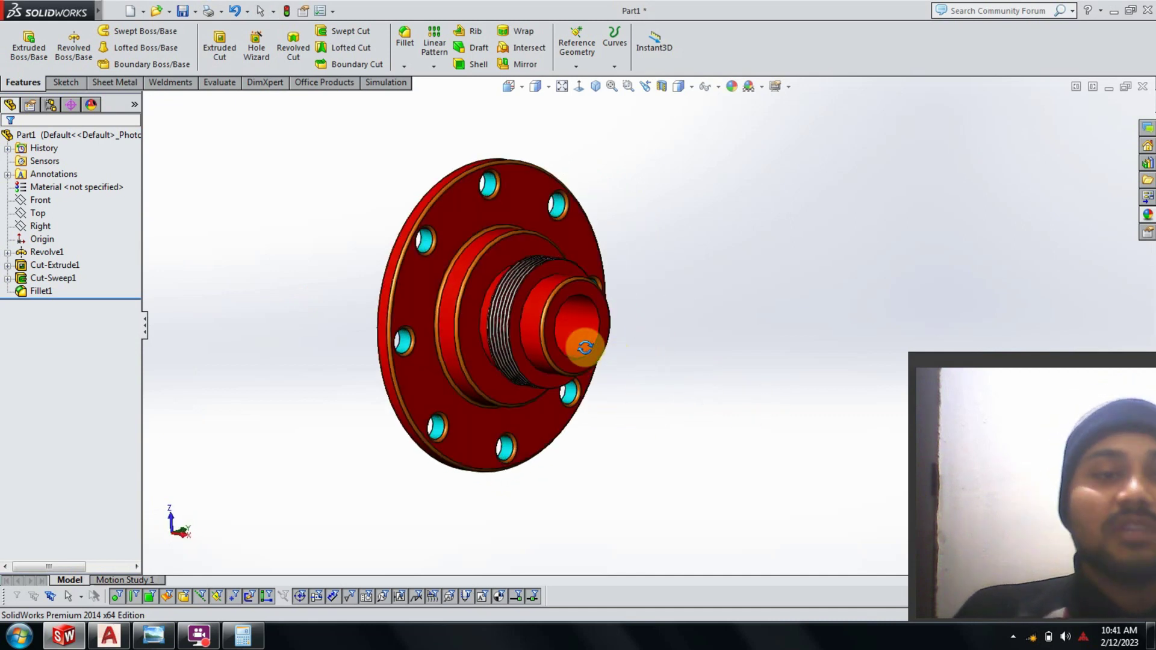
{"action": "scroll", "coordinate": [585, 348], "scroll_direction": "down", "scroll_amount": 3}
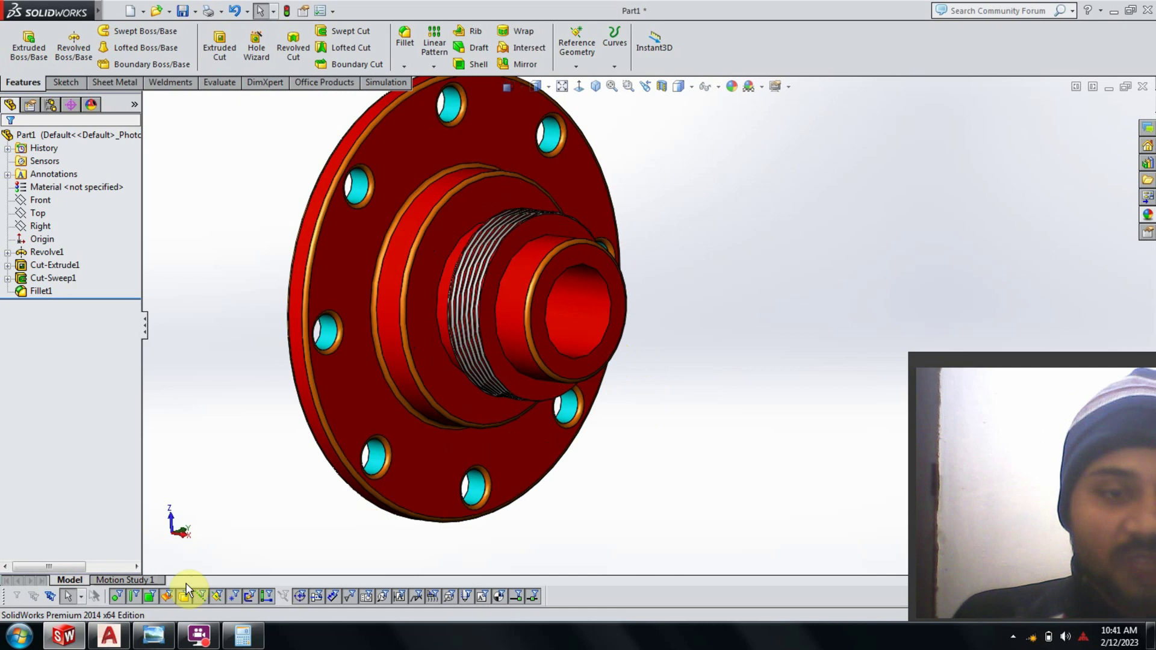
{"action": "left_click", "coordinate": [177, 643]}
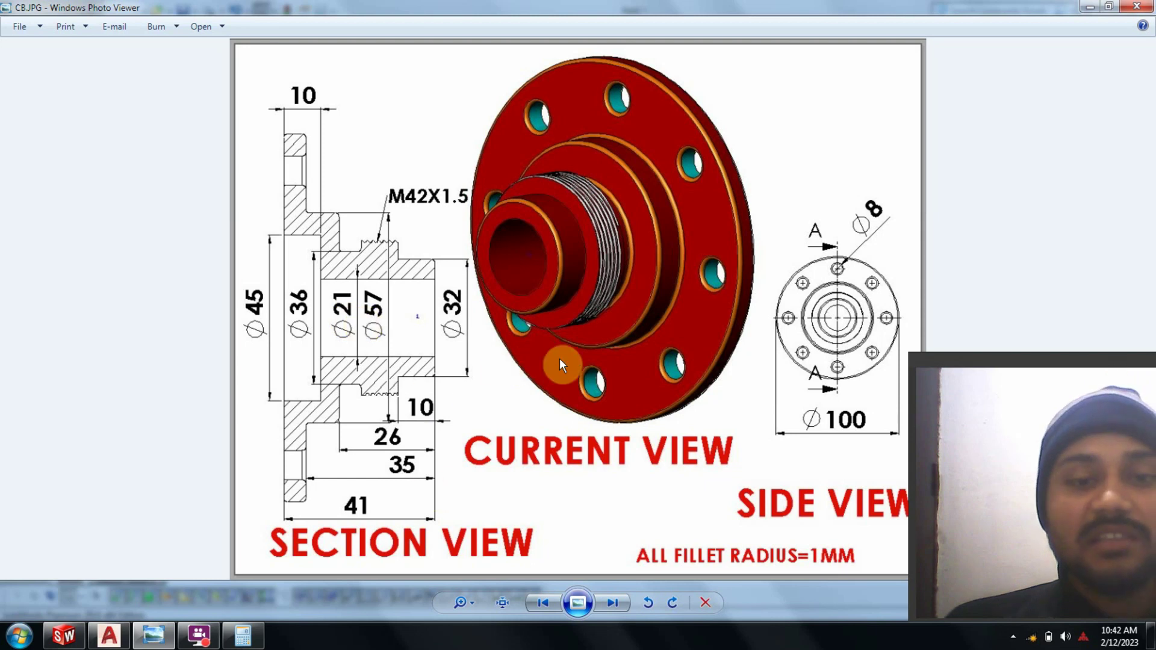
{"action": "left_click", "coordinate": [120, 642]}
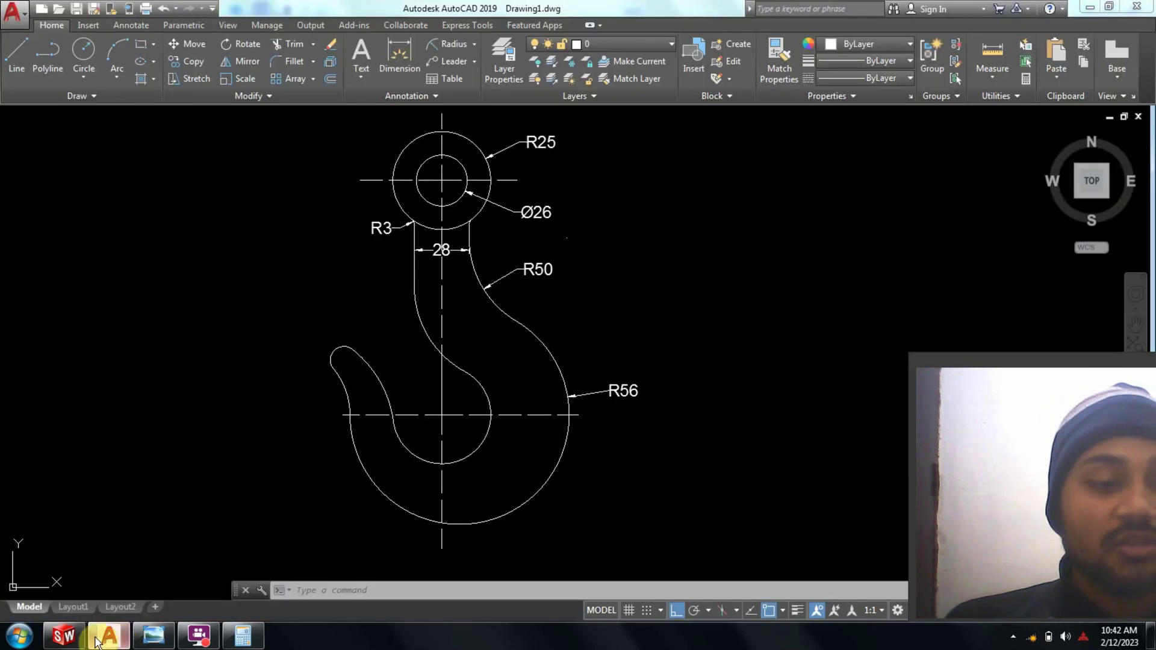
{"action": "left_click", "coordinate": [96, 641]}
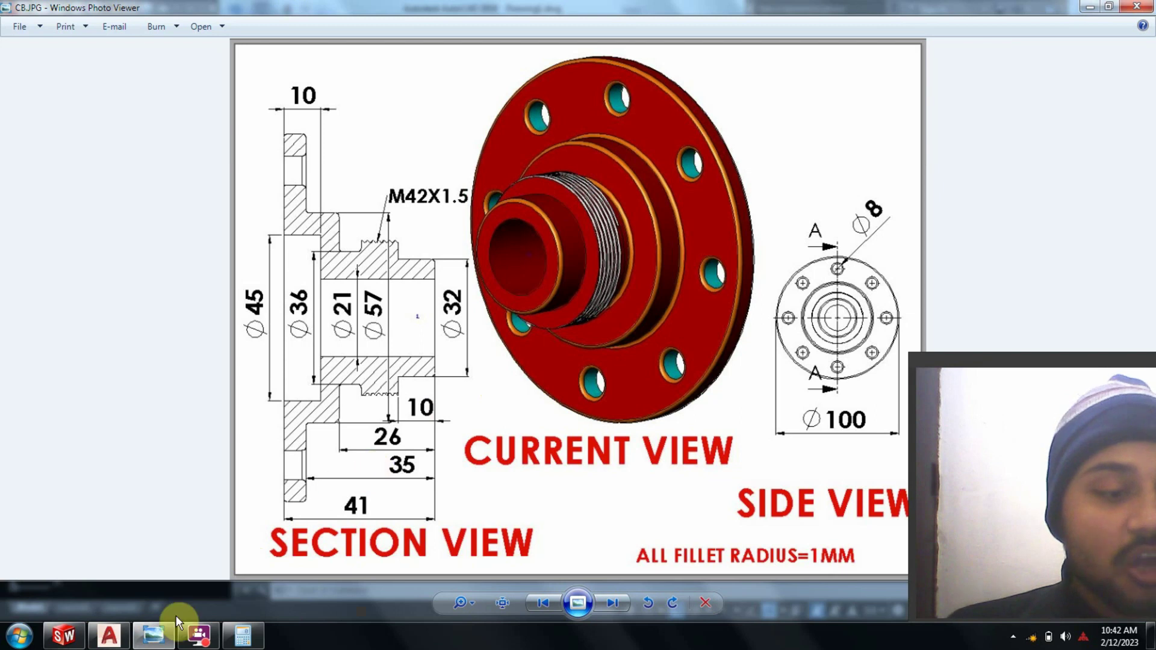
{"action": "left_click", "coordinate": [65, 635]}
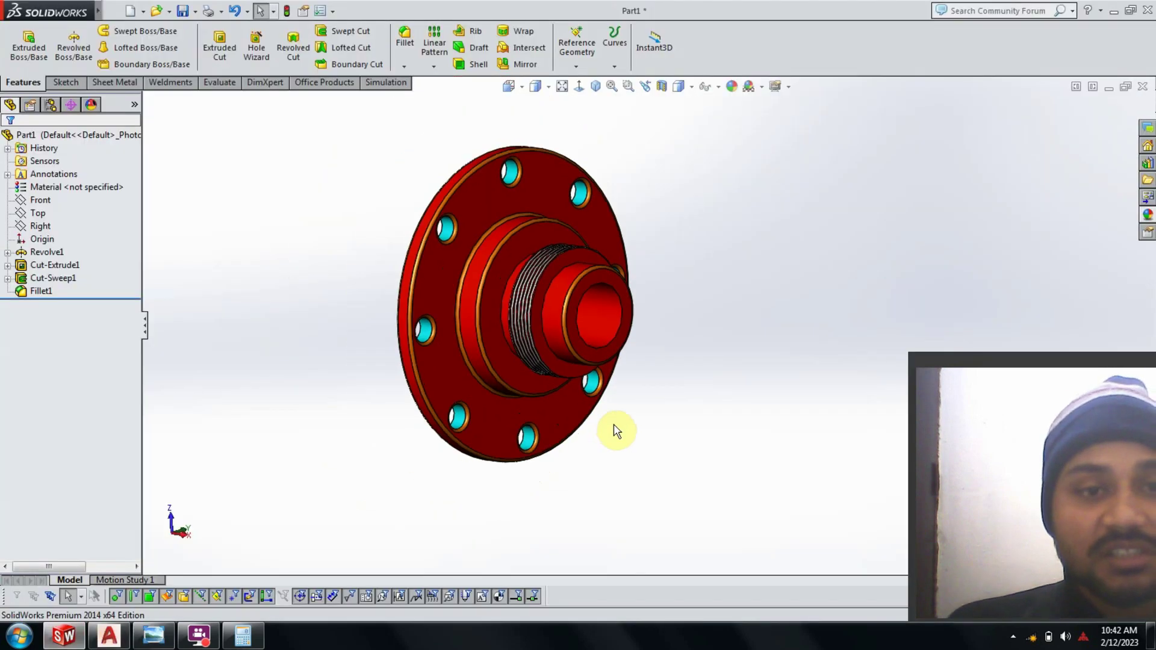
{"action": "mouse_move", "coordinate": [623, 412]}
{"action": "middle_mouse_down"}
{"action": "mouse_move", "coordinate": [638, 301]}
{"action": "mouse_move", "coordinate": [684, 278]}
{"action": "mouse_move", "coordinate": [588, 335]}
{"action": "mouse_move", "coordinate": [645, 377]}
{"action": "mouse_move", "coordinate": [468, 269]}
{"action": "middle_mouse_up"}
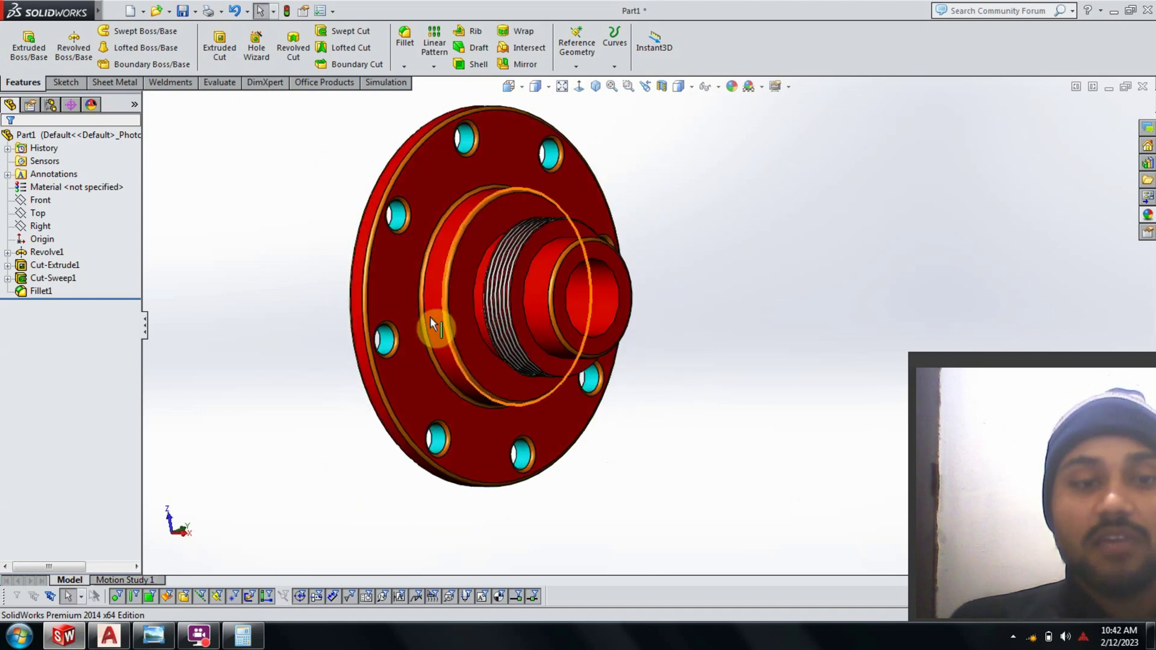